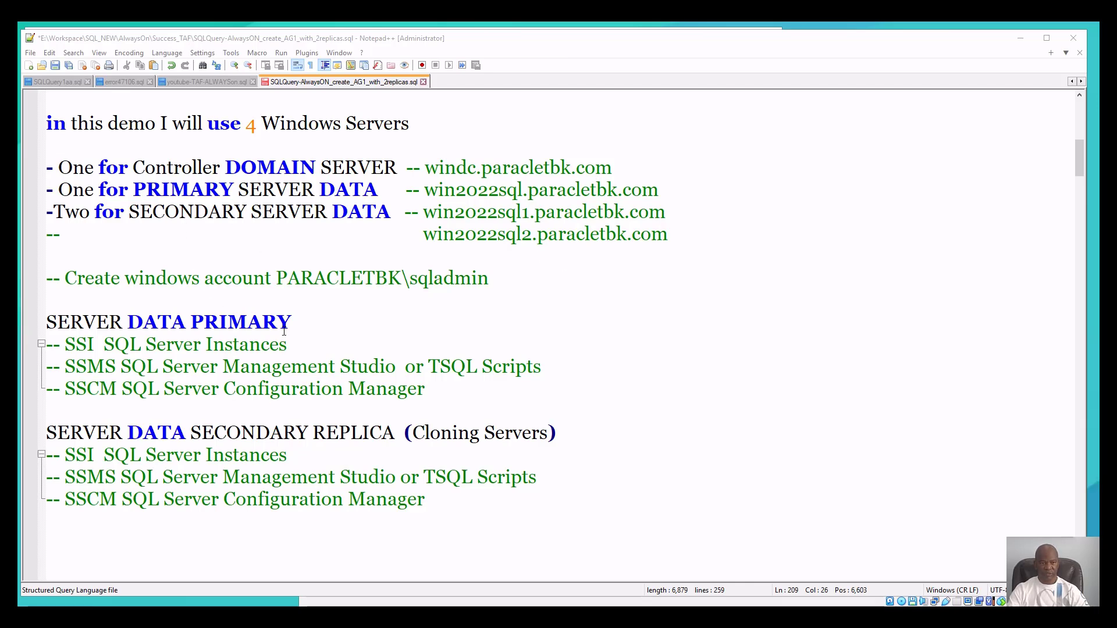
# Read through the demo steps list and the T-SQL scripts for server logins, environment checks and the mirroring endpoint.
pyautogui.scroll(-6, 284, 331)
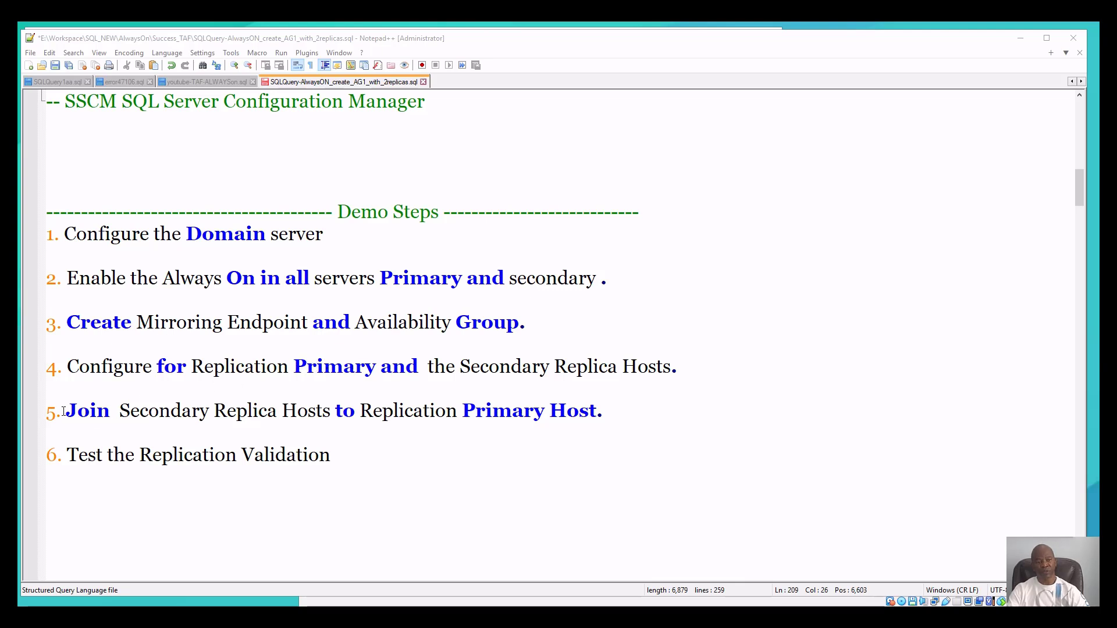
pyautogui.moveTo(65, 410); pyautogui.dragTo(399, 407)
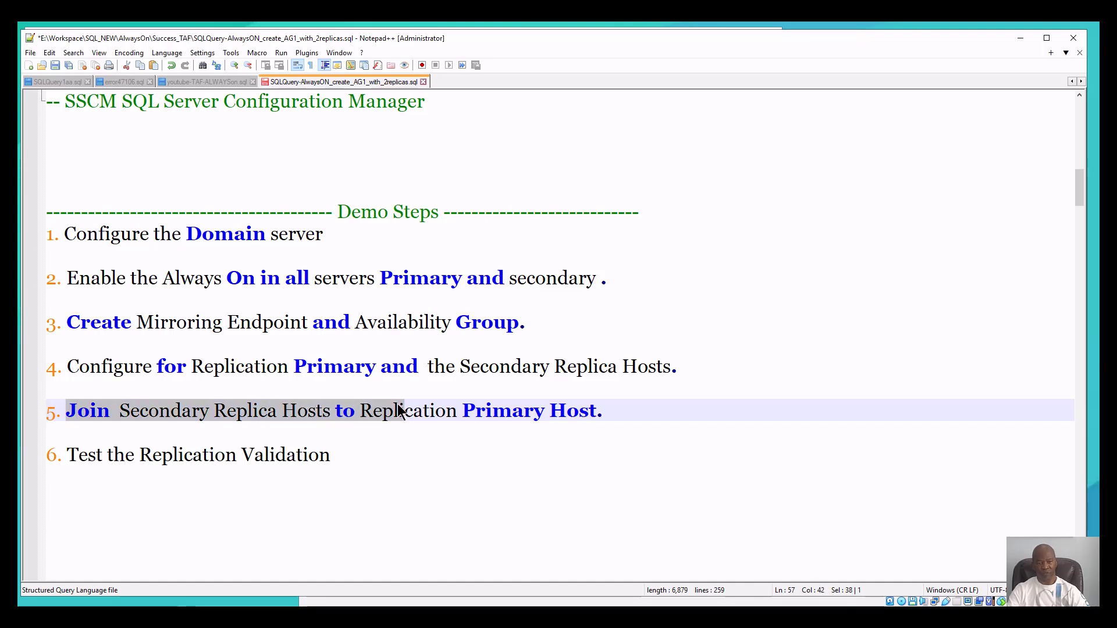
pyautogui.click(287, 411)
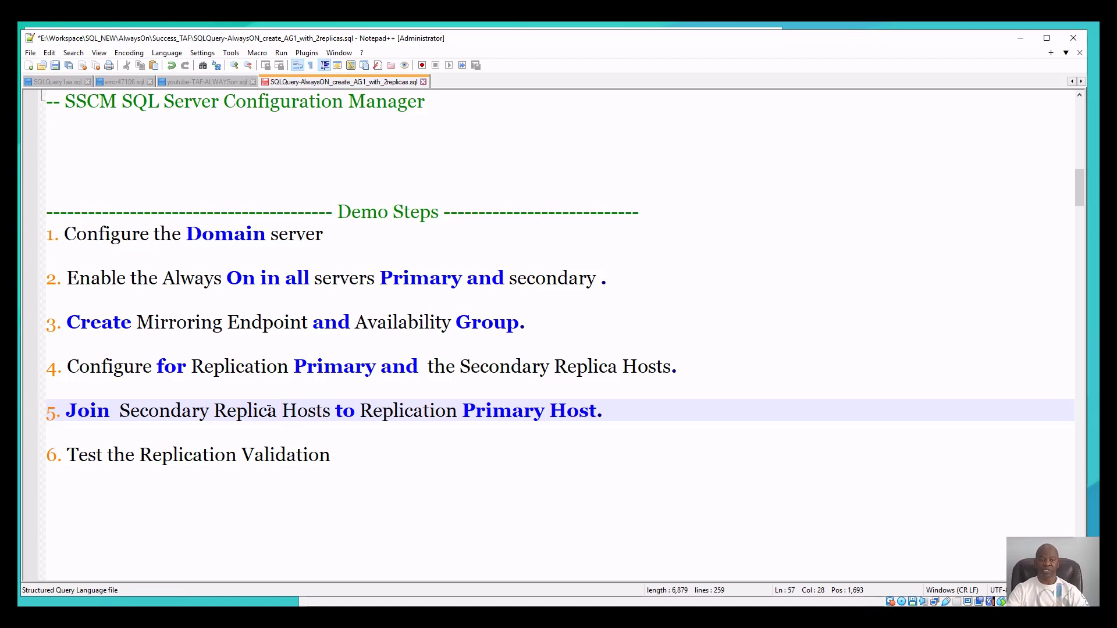
pyautogui.scroll(-5, 279, 413)
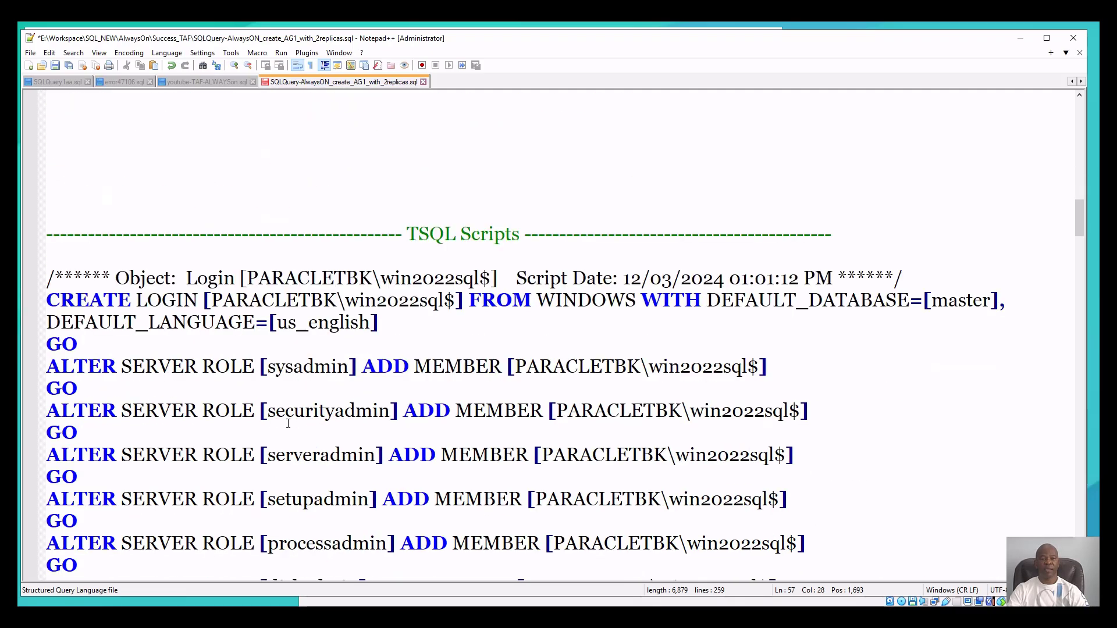
pyautogui.scroll(-5, 288, 424)
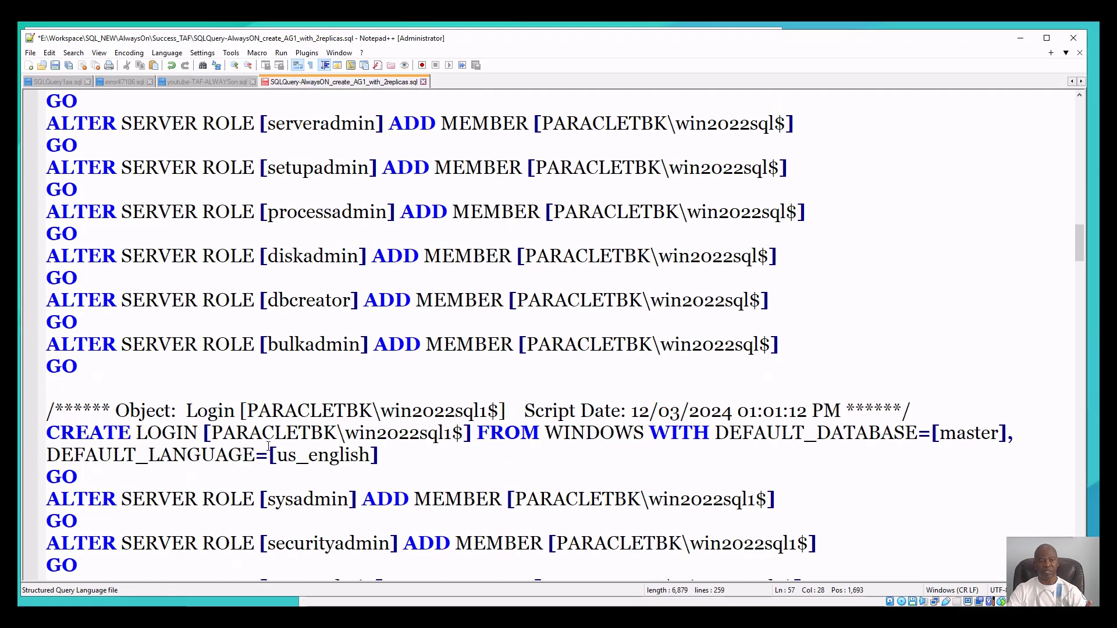
pyautogui.scroll(-15, 269, 446)
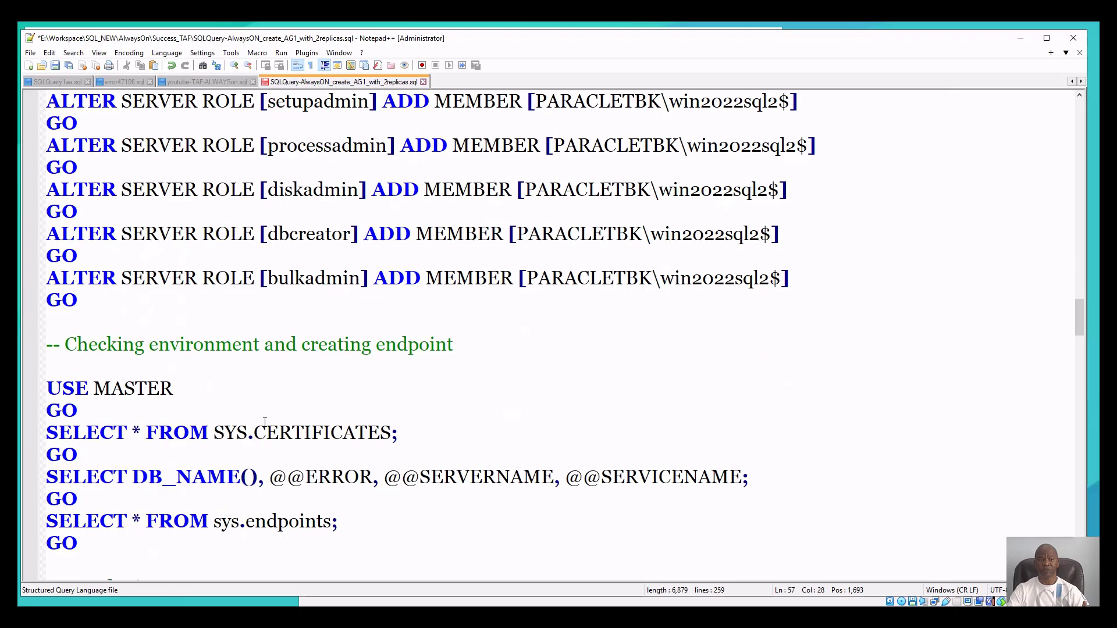
pyautogui.scroll(-1, 265, 421)
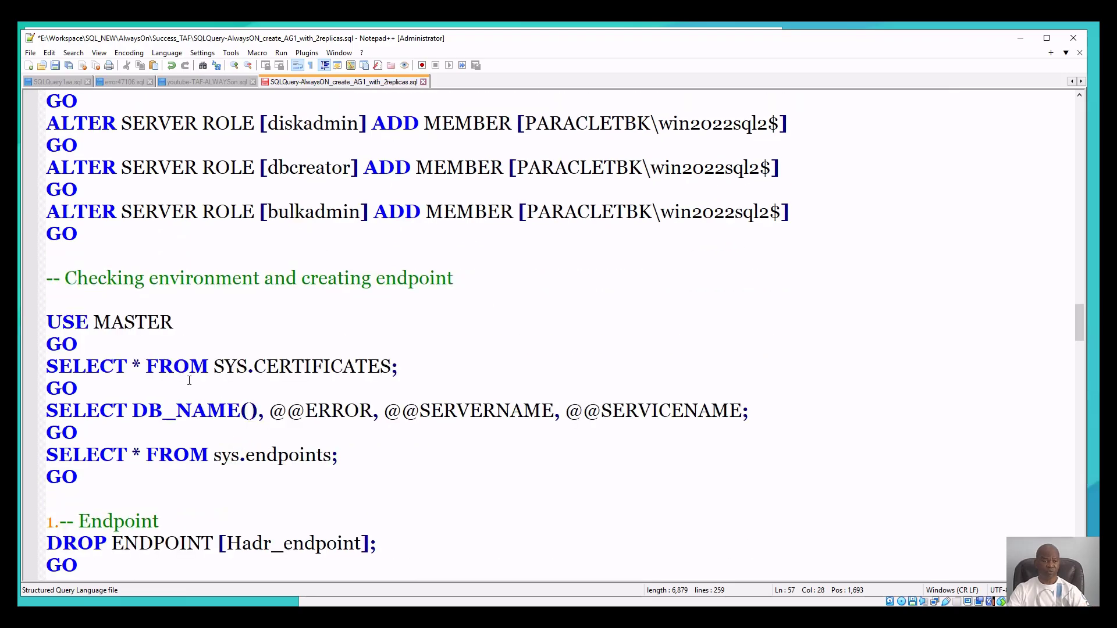
pyautogui.scroll(-2, 188, 381)
pyautogui.scroll(-3, 149, 356)
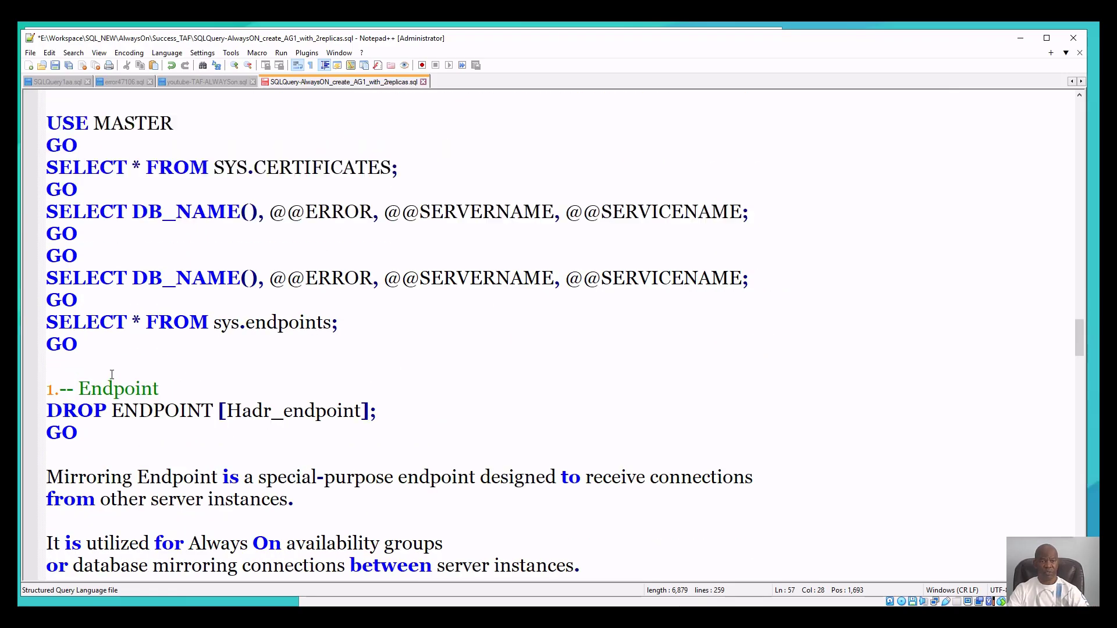
pyautogui.scroll(-3, 114, 367)
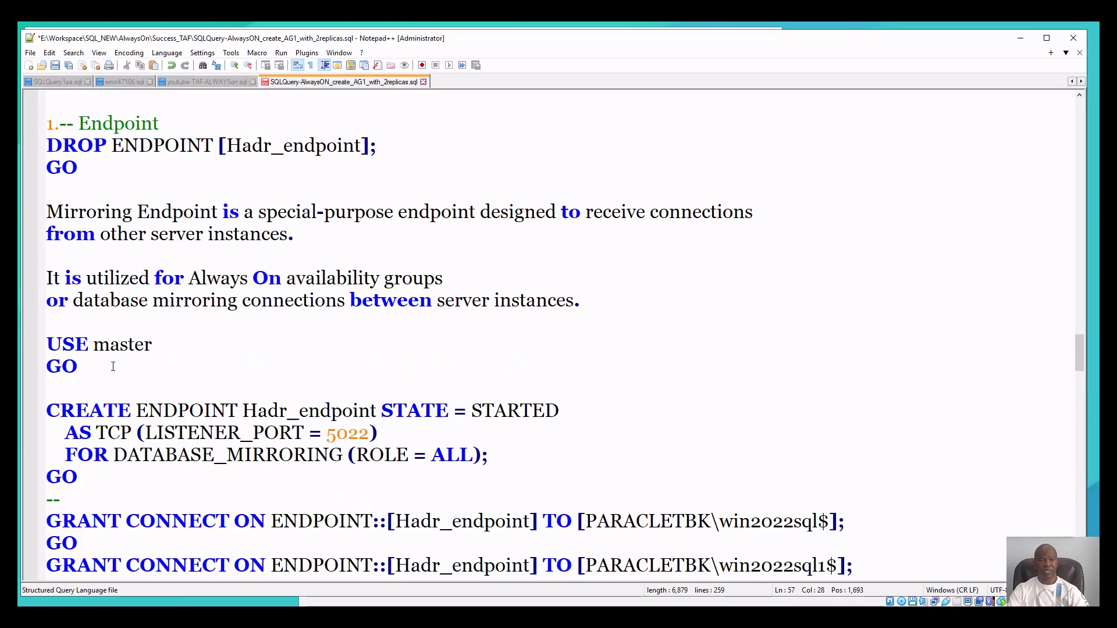
pyautogui.scroll(-3, 115, 359)
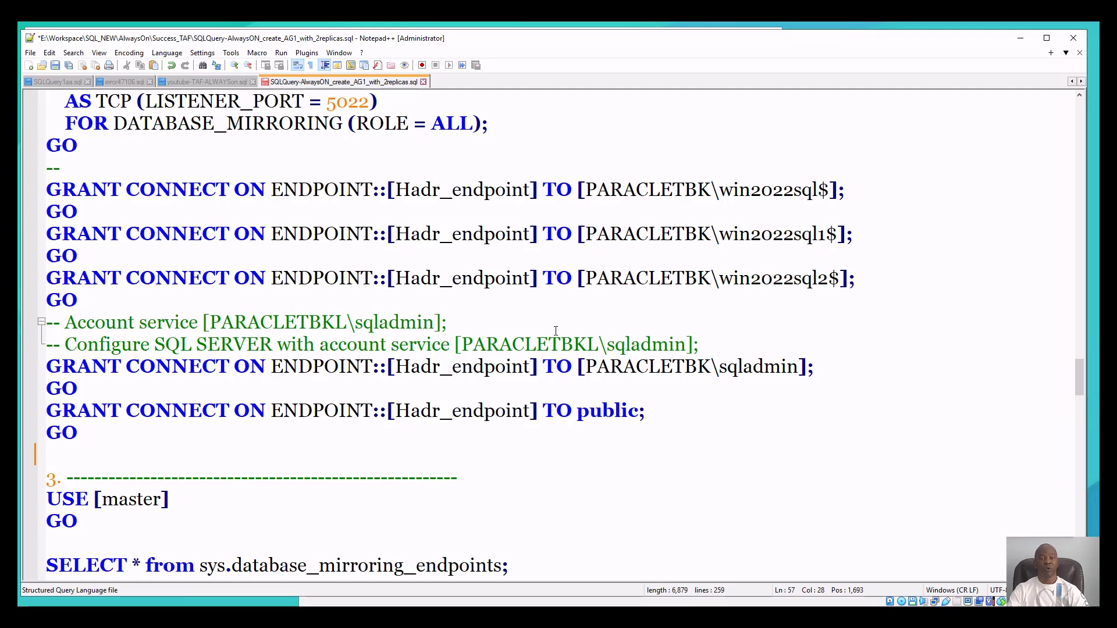
# Correct the domain in both account service comment lines to PARACLETBK by removing the extra L.
pyautogui.scroll(-2, 567, 331)
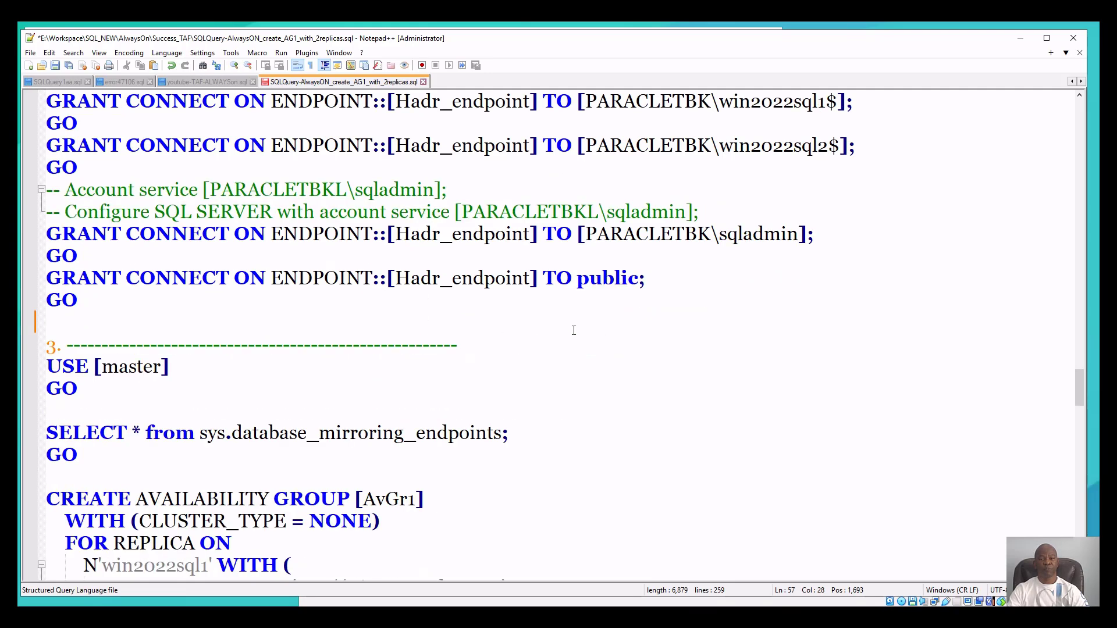
pyautogui.click(594, 214)
pyautogui.press('BackSpace')
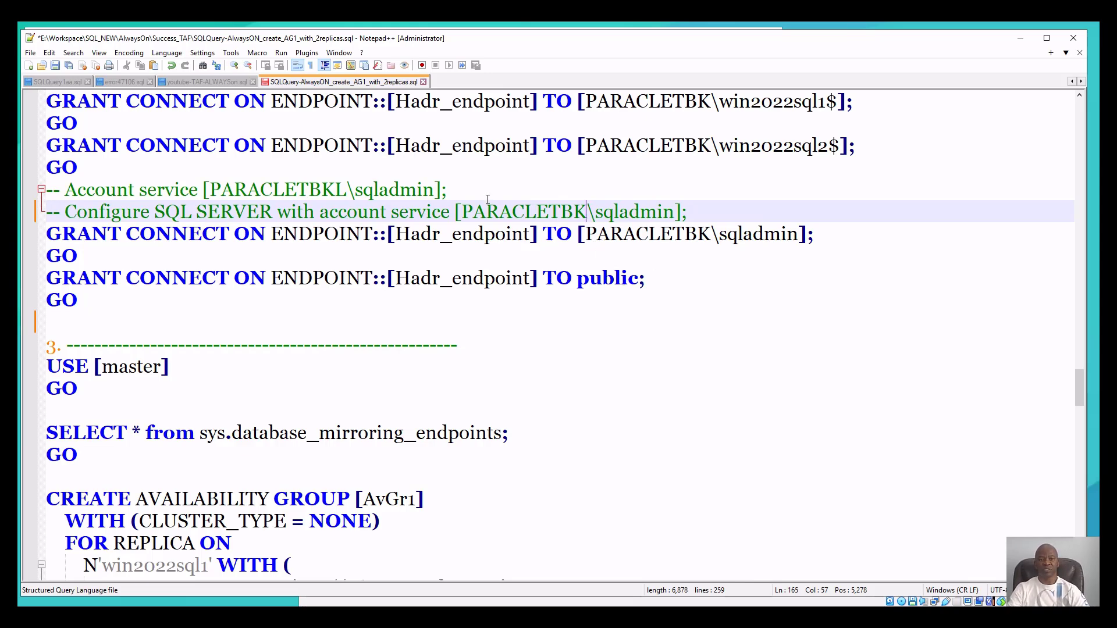
pyautogui.click(336, 185)
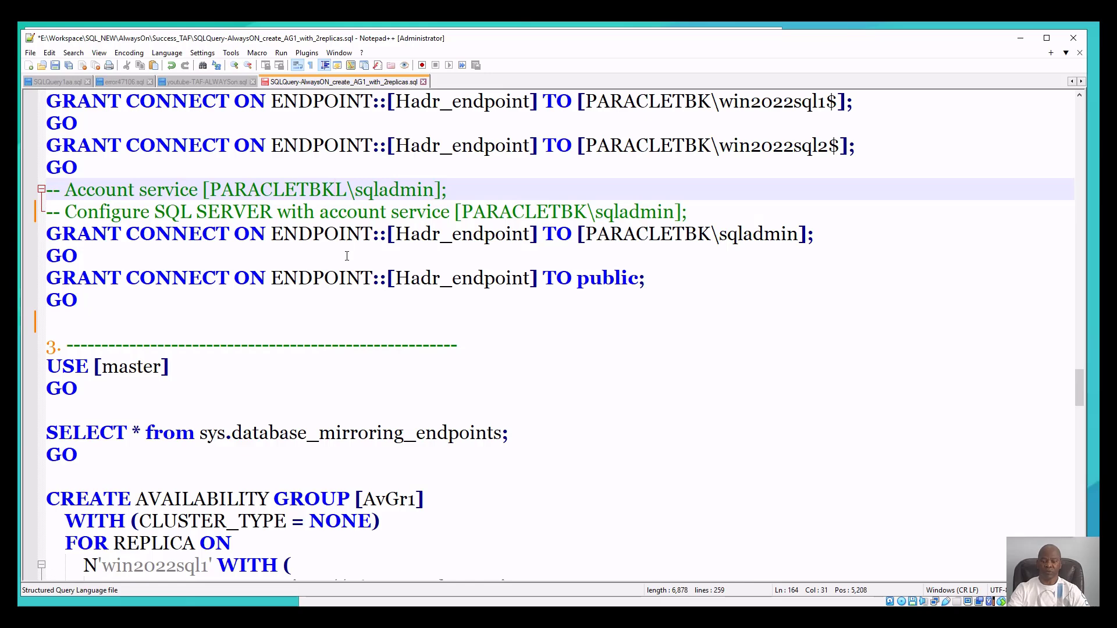
pyautogui.press('BackSpace')
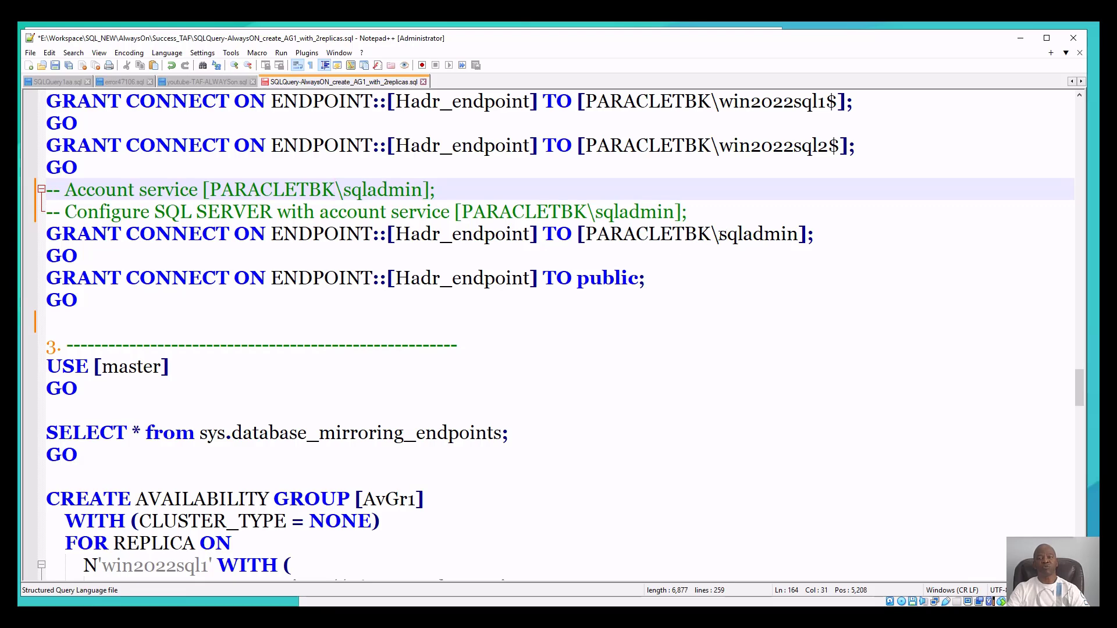
# Review the sqladmin endpoint grant, the AvGr1 availability group script and the SQL_CHECK note under Part2.
pyautogui.moveTo(720, 234); pyautogui.dragTo(797, 235)
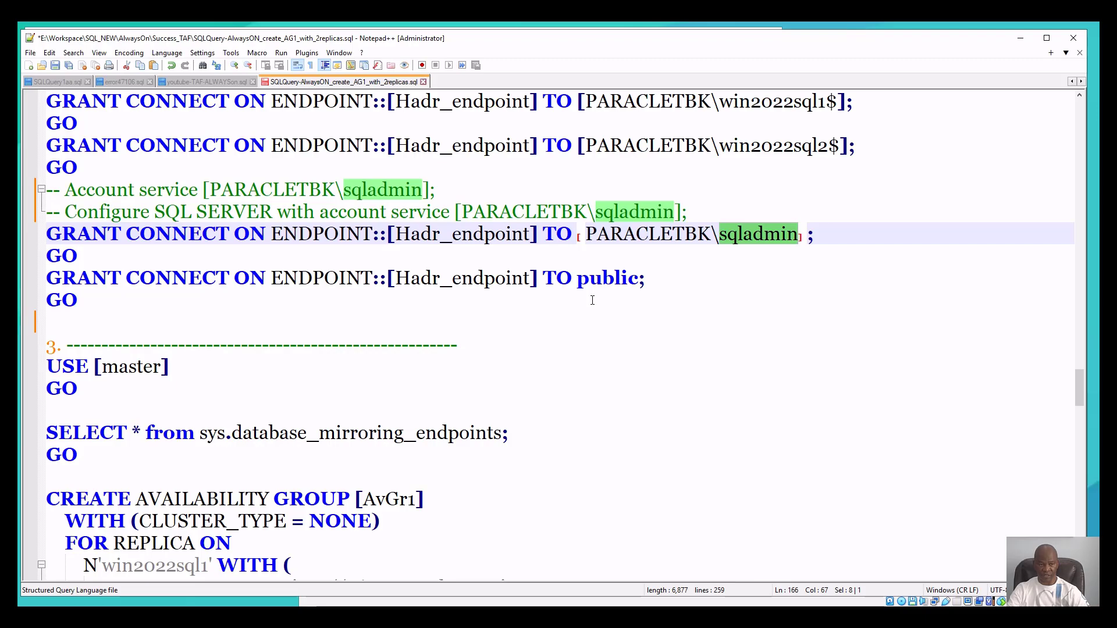
pyautogui.scroll(-5, 587, 330)
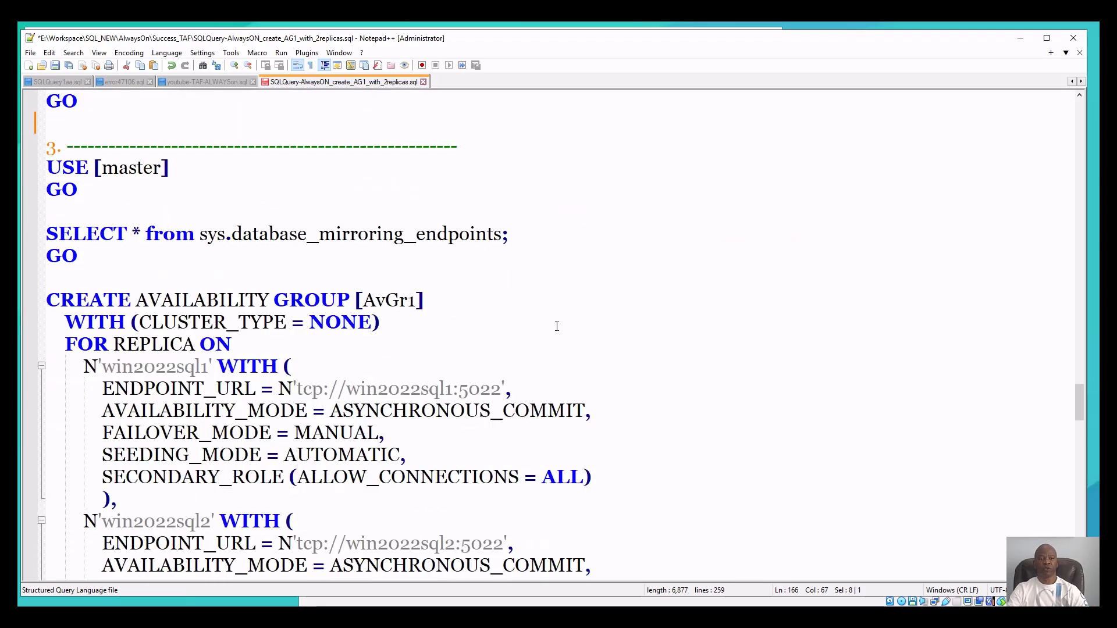
pyautogui.scroll(1, 559, 329)
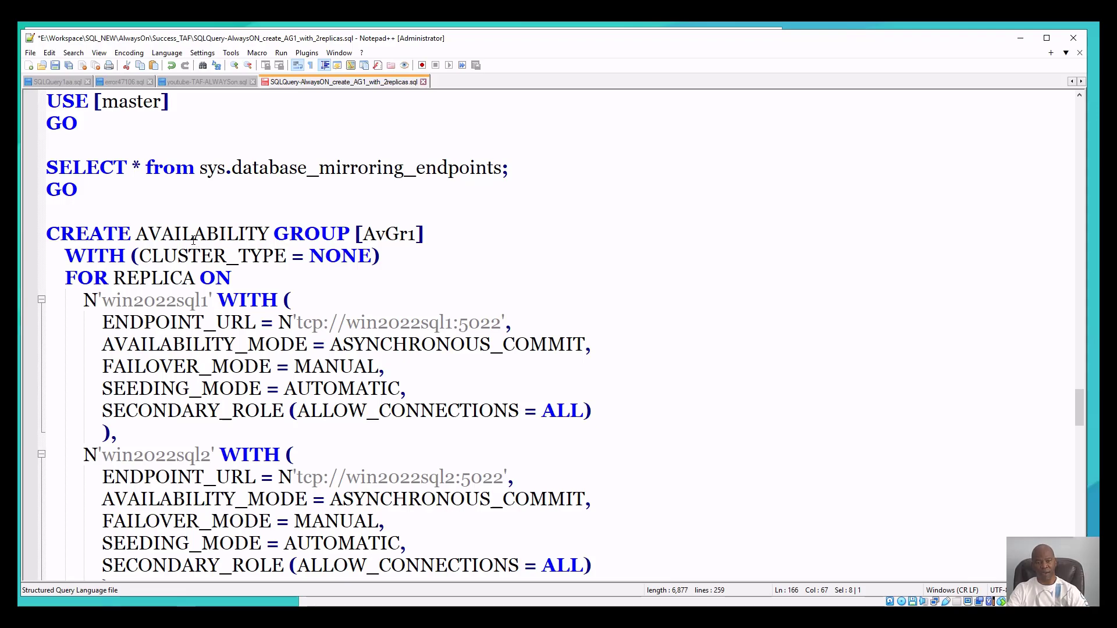
pyautogui.scroll(-2, 190, 255)
pyautogui.scroll(-5, 190, 254)
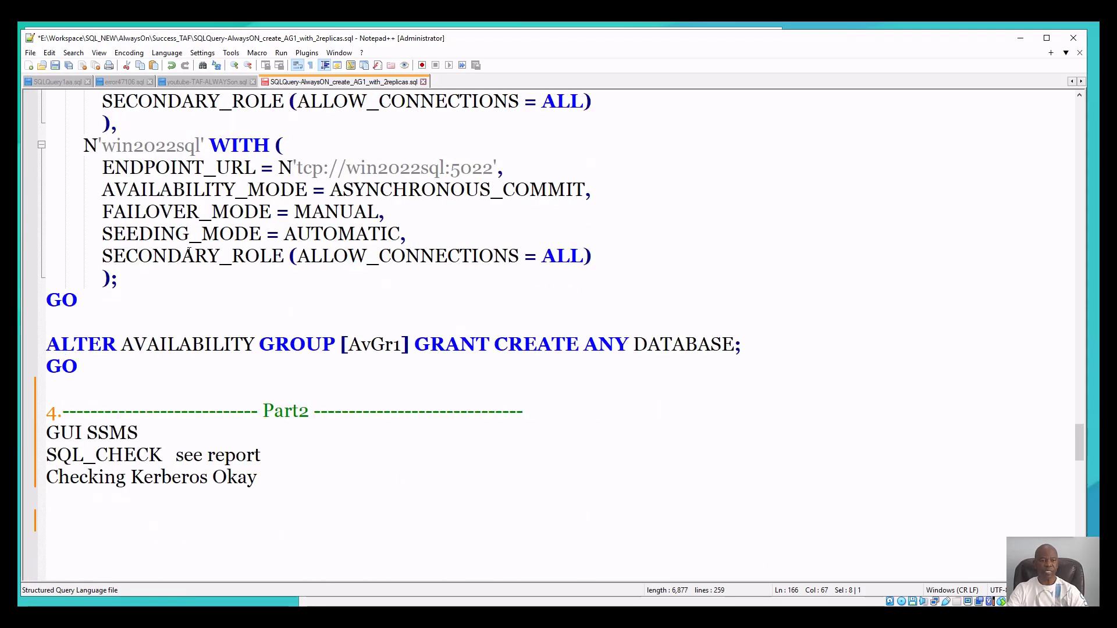
pyautogui.scroll(-1, 188, 251)
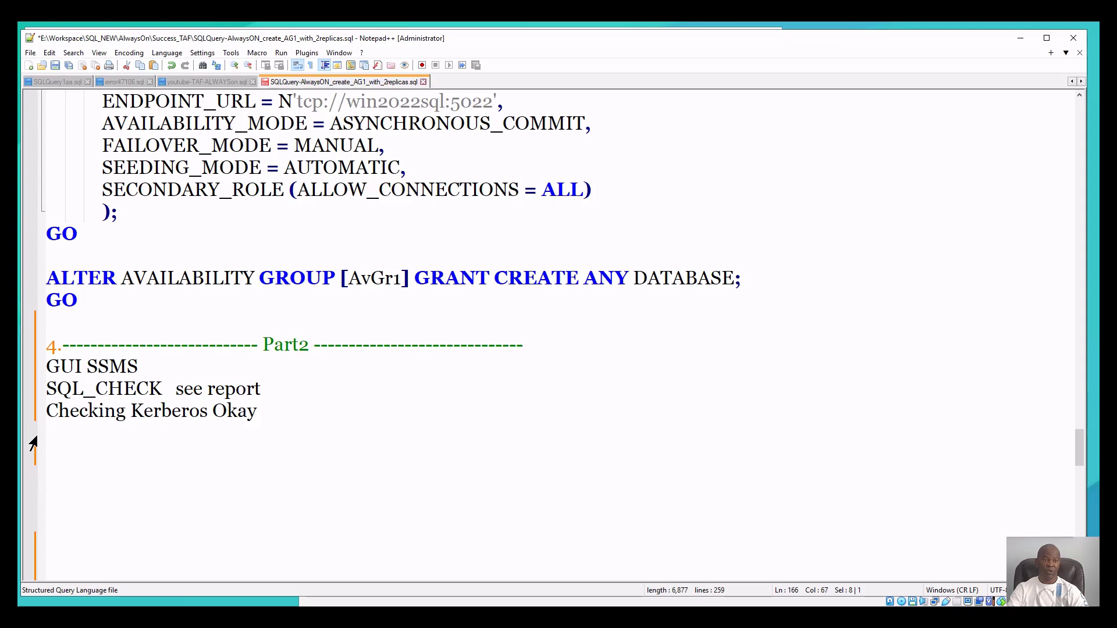
pyautogui.moveTo(48, 389); pyautogui.dragTo(163, 389)
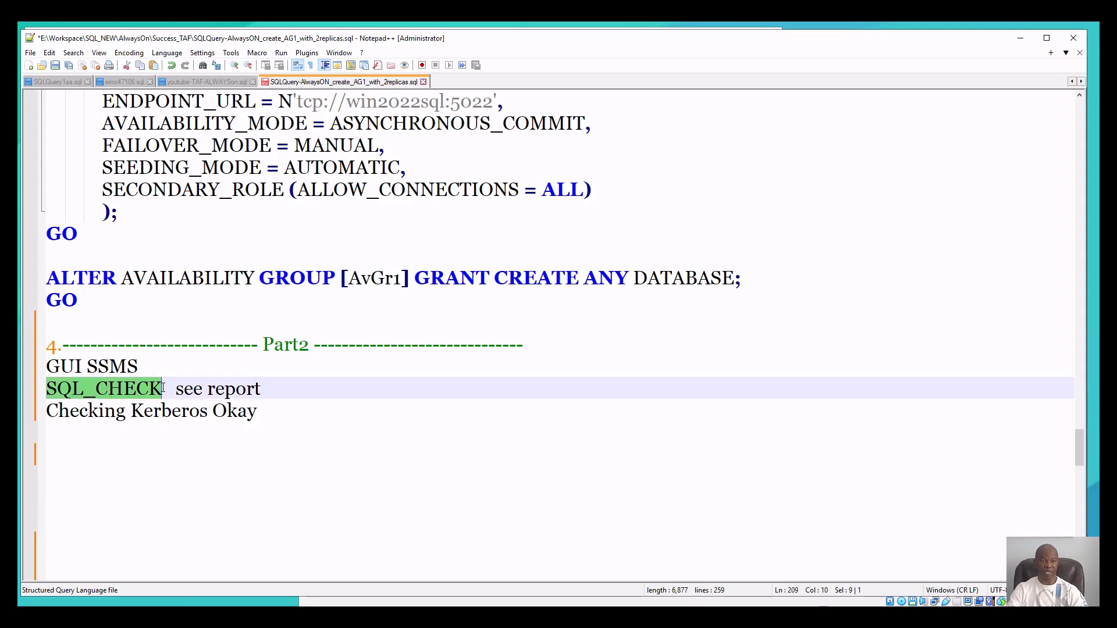
pyautogui.click(270, 391)
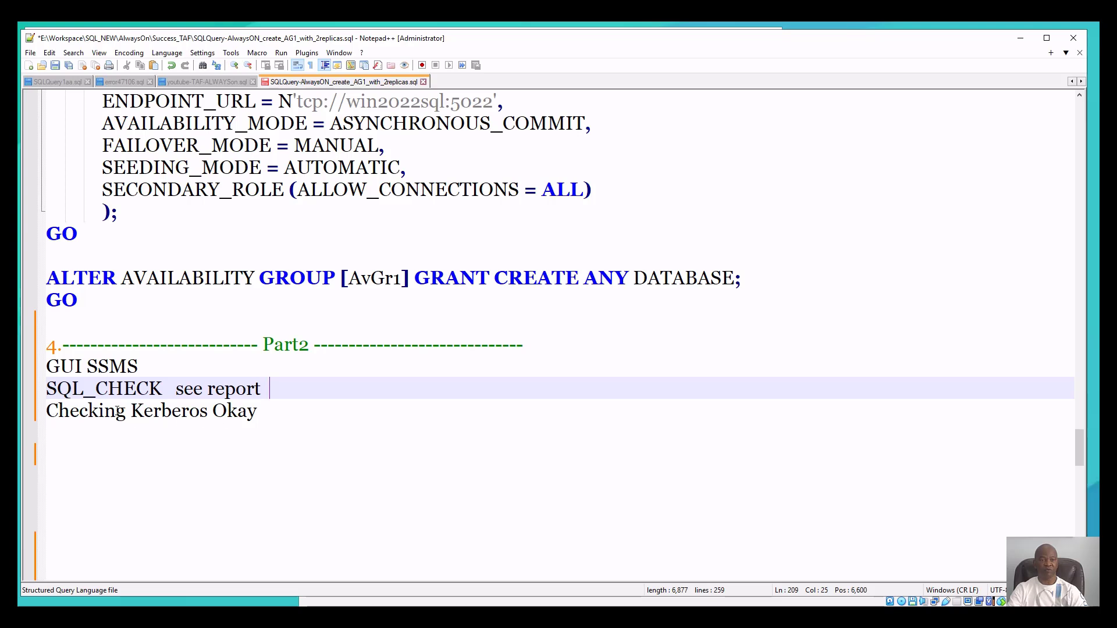
# Add a new line "adding database" below the "Checking Kerberos Okay" note in the Part2 section.
pyautogui.click(275, 414)
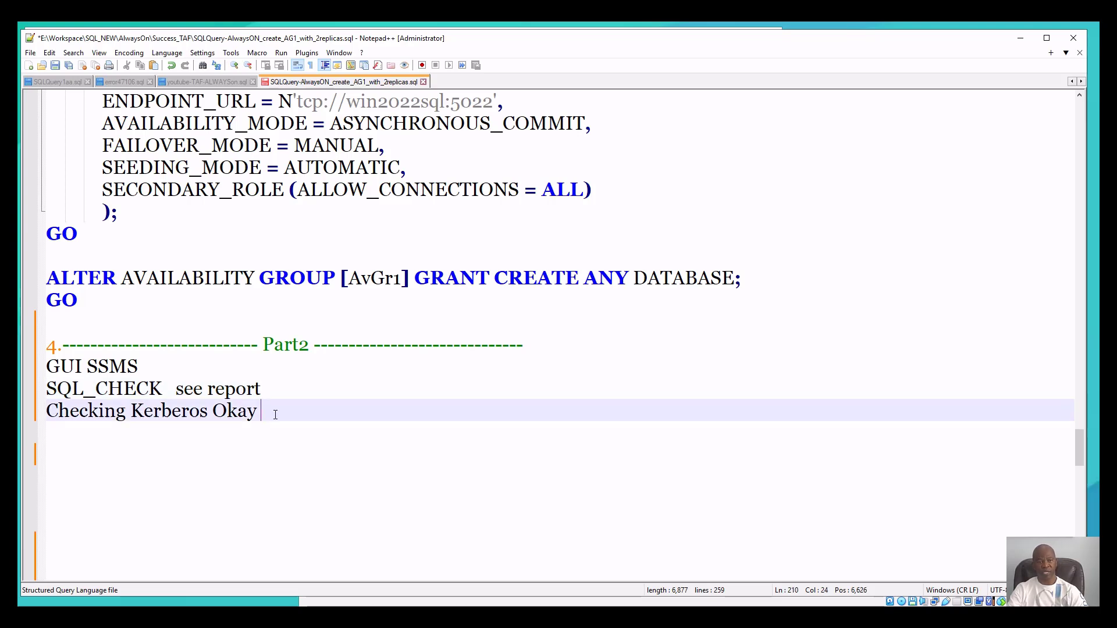
pyautogui.press('Return')
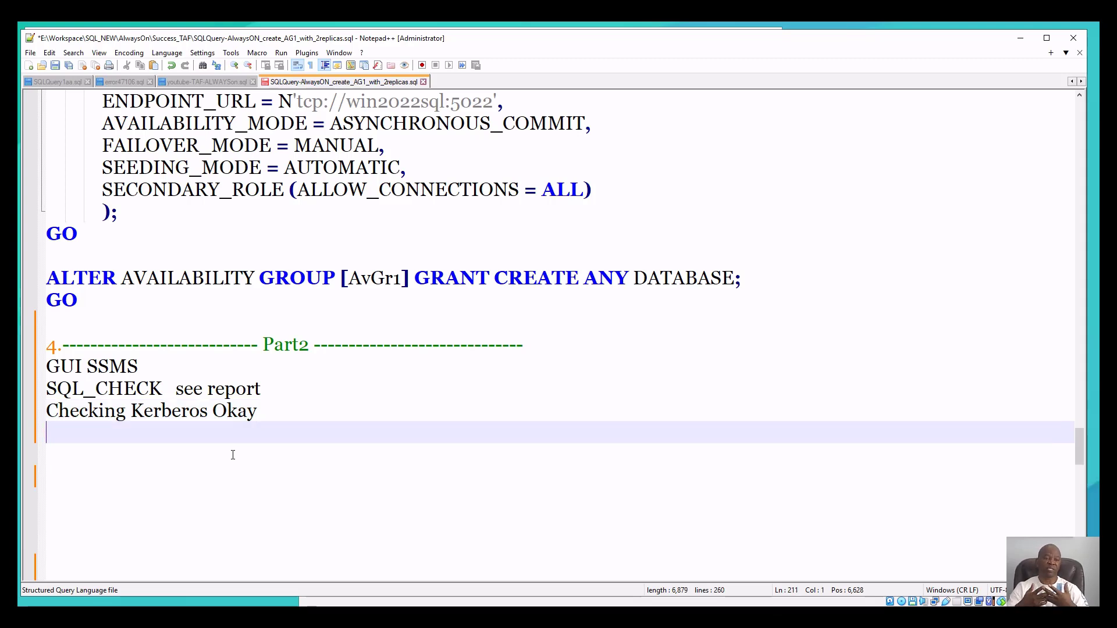
pyautogui.write('ad')
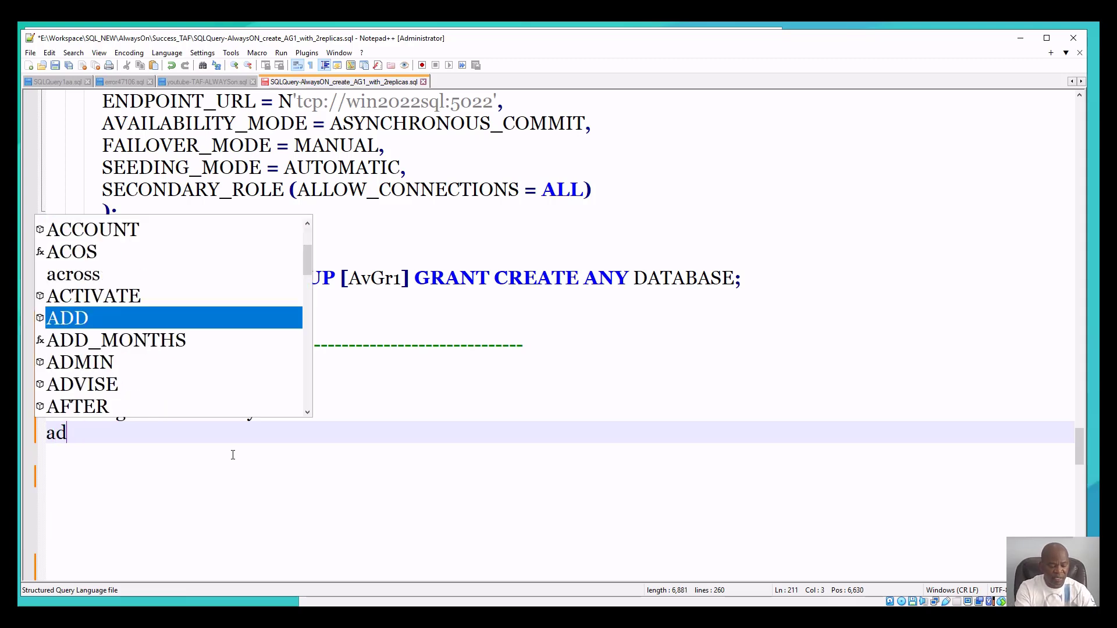
pyautogui.write('din')
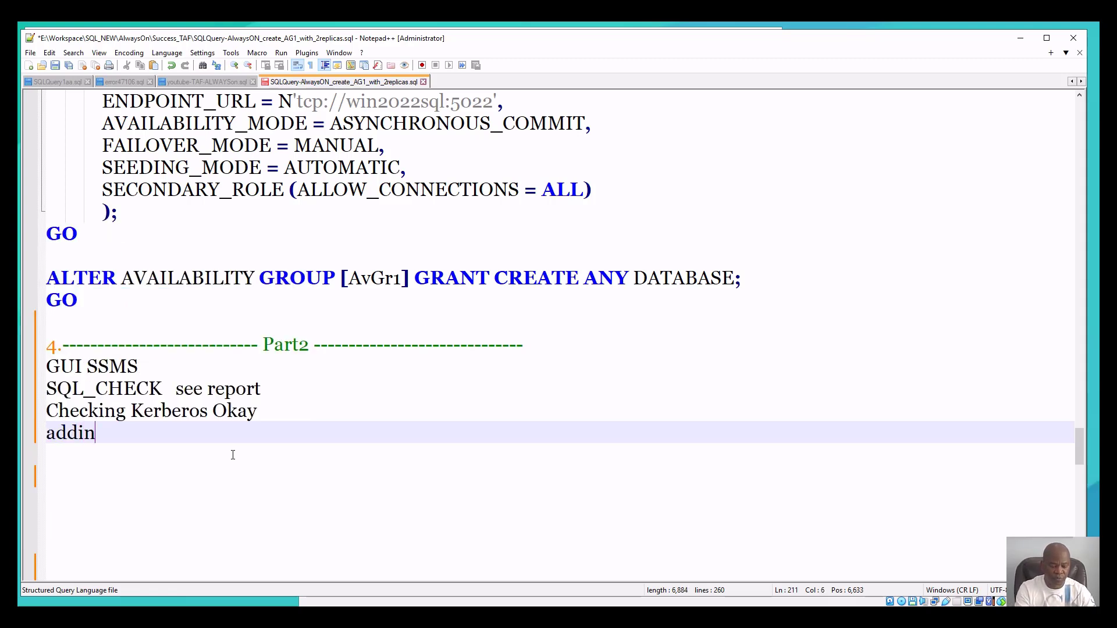
pyautogui.write('g dat')
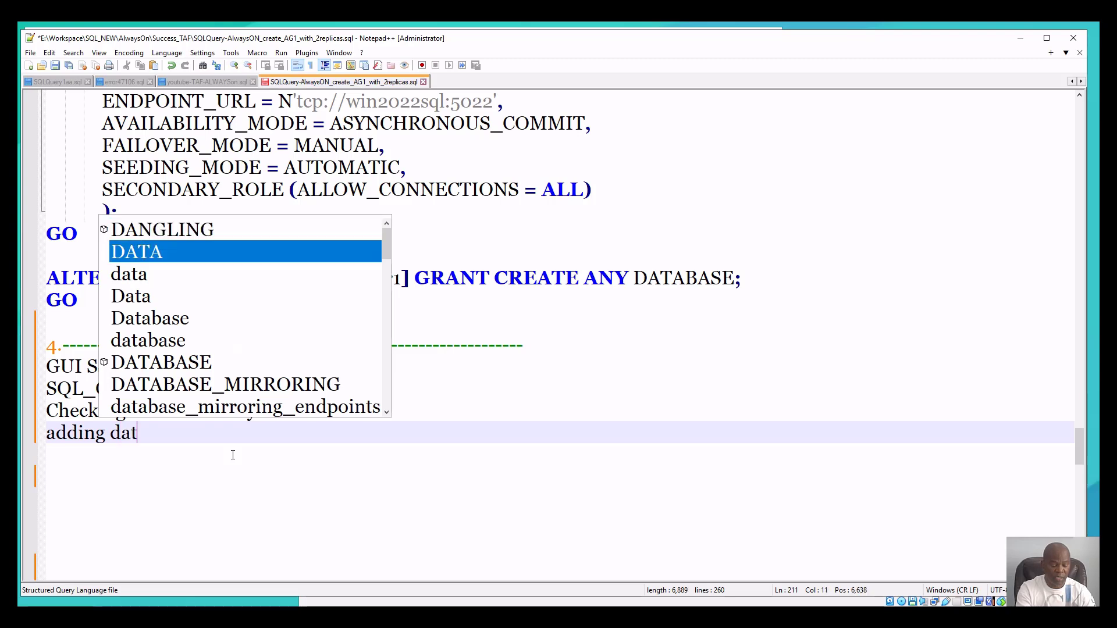
pyautogui.write('abase')
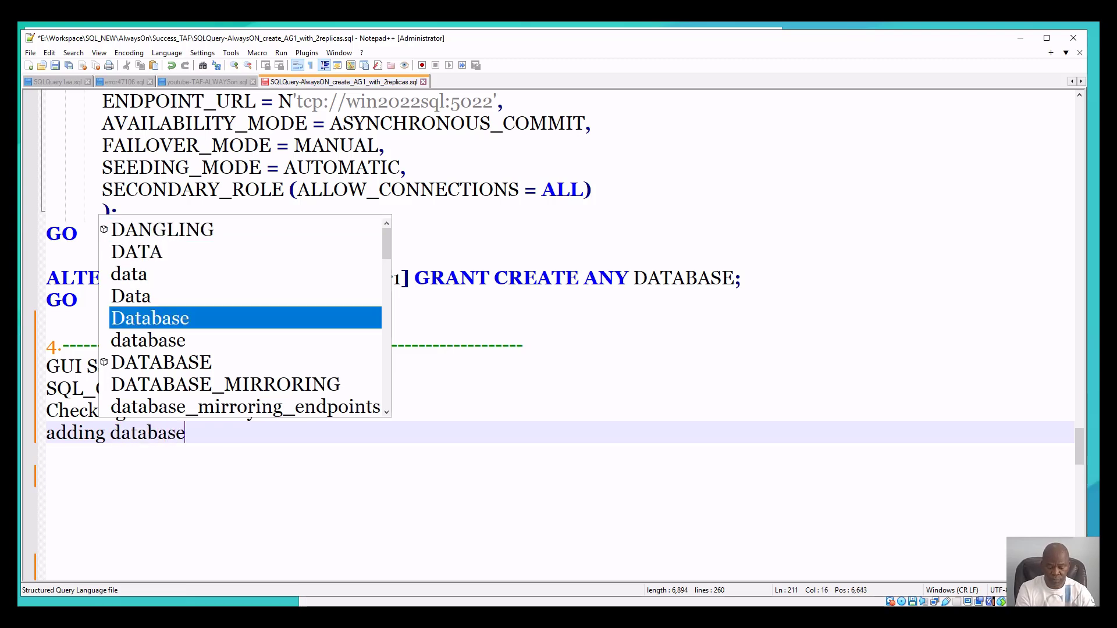
# Add the line "activate listener" below "adding database" in the Part2 notes, followed by a line break.
pyautogui.press('Return')
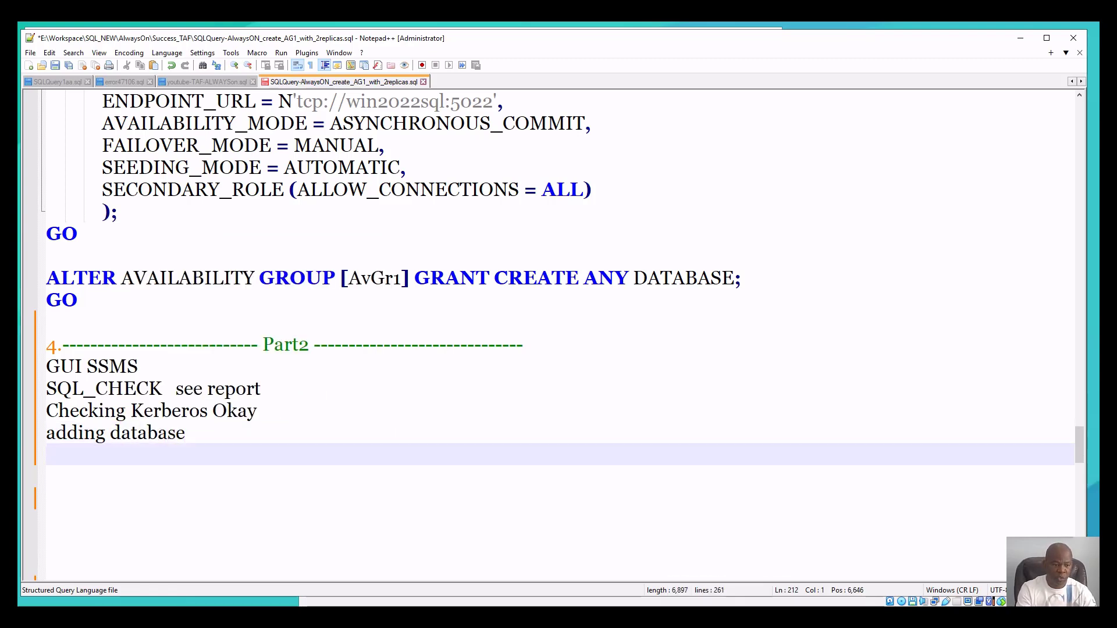
pyautogui.write('acti')
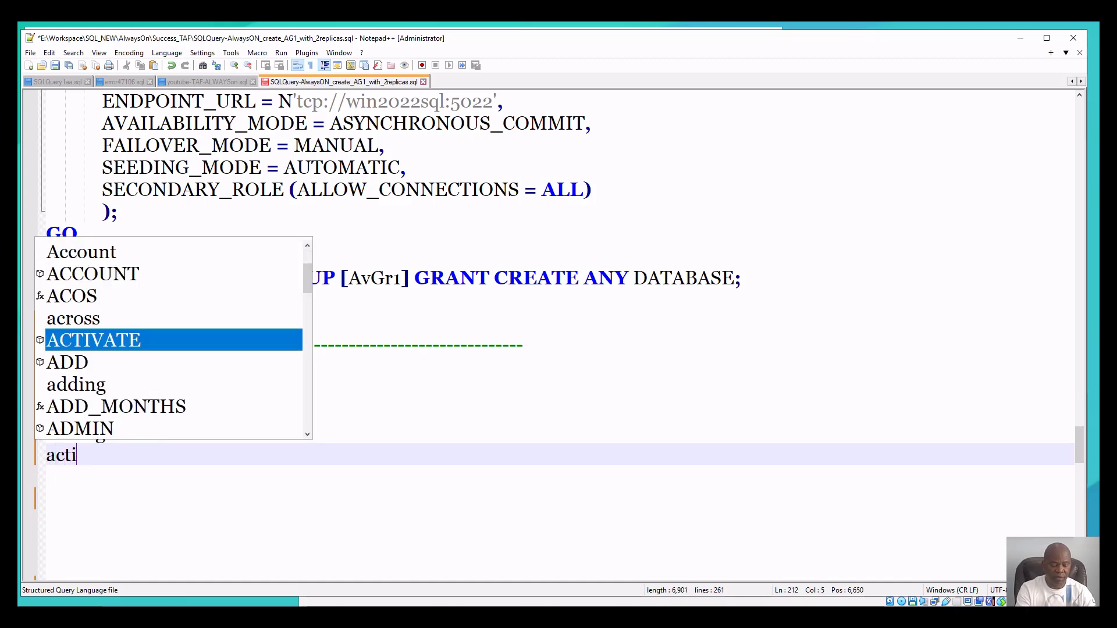
pyautogui.write('vate ')
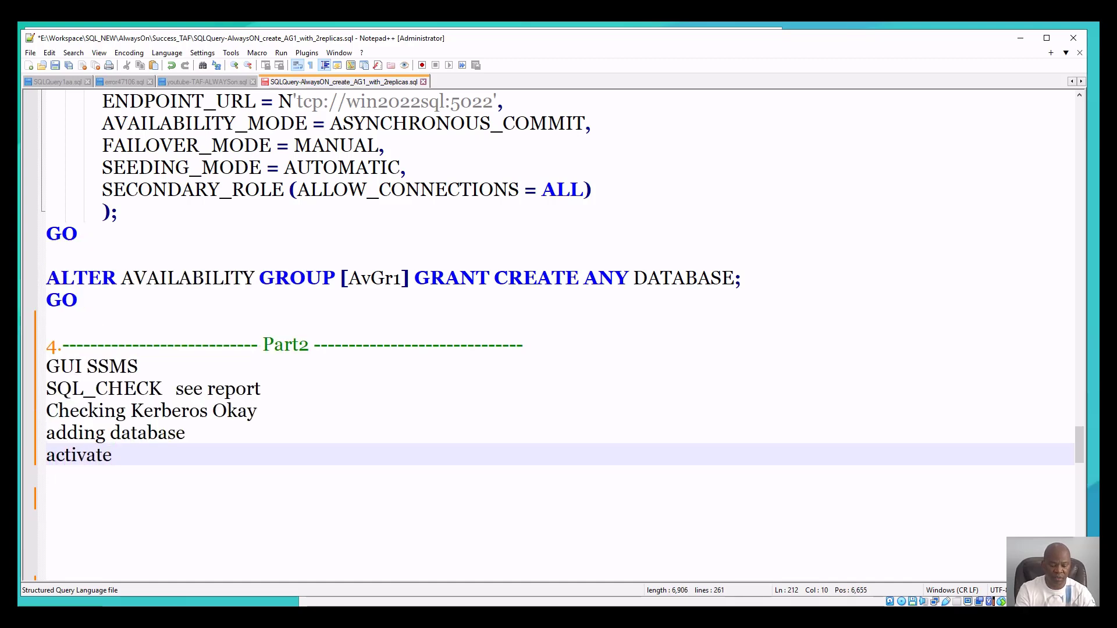
pyautogui.write('listener')
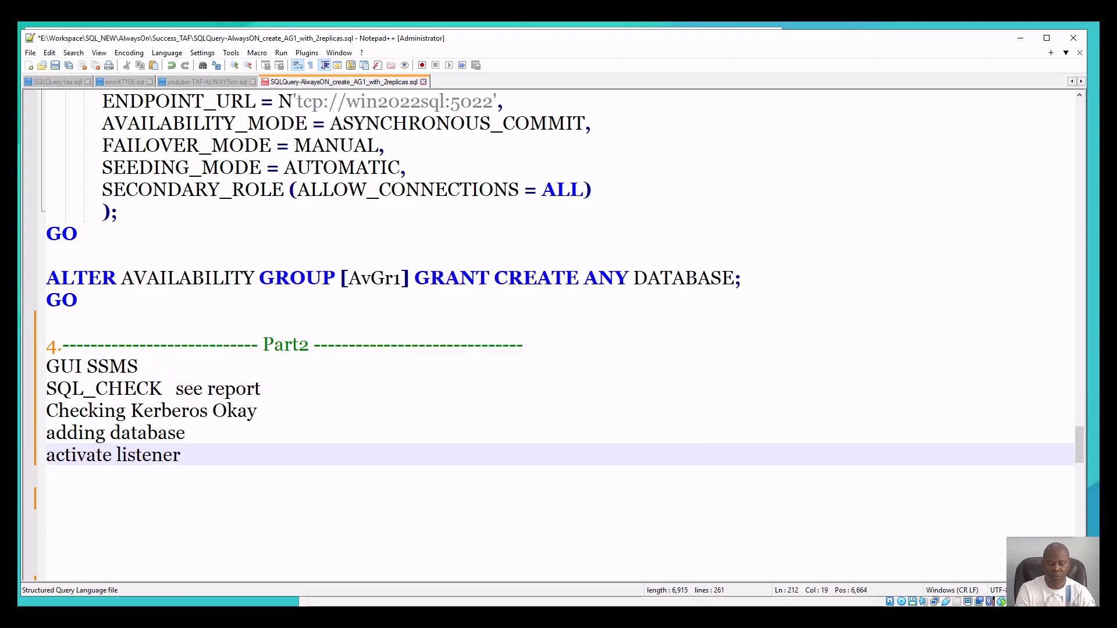
pyautogui.press('Return')
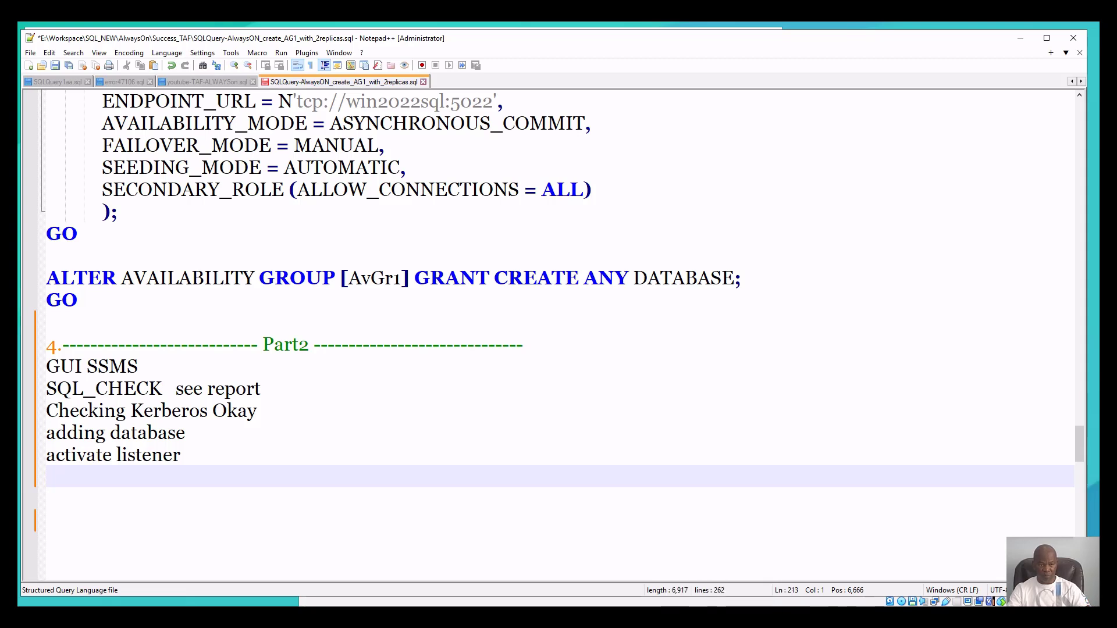
# Append "Okay about PARACLETBK\sqladmin" to the "SQL_CHECK see report" line in the Part2 notes.
pyautogui.click(271, 388)
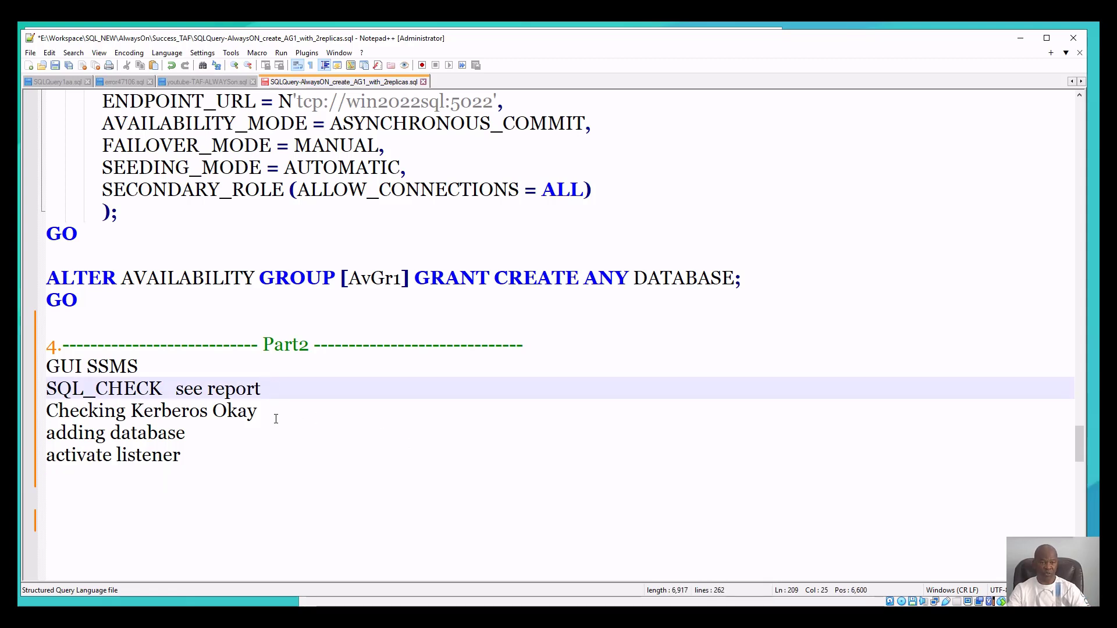
pyautogui.write('Okay')
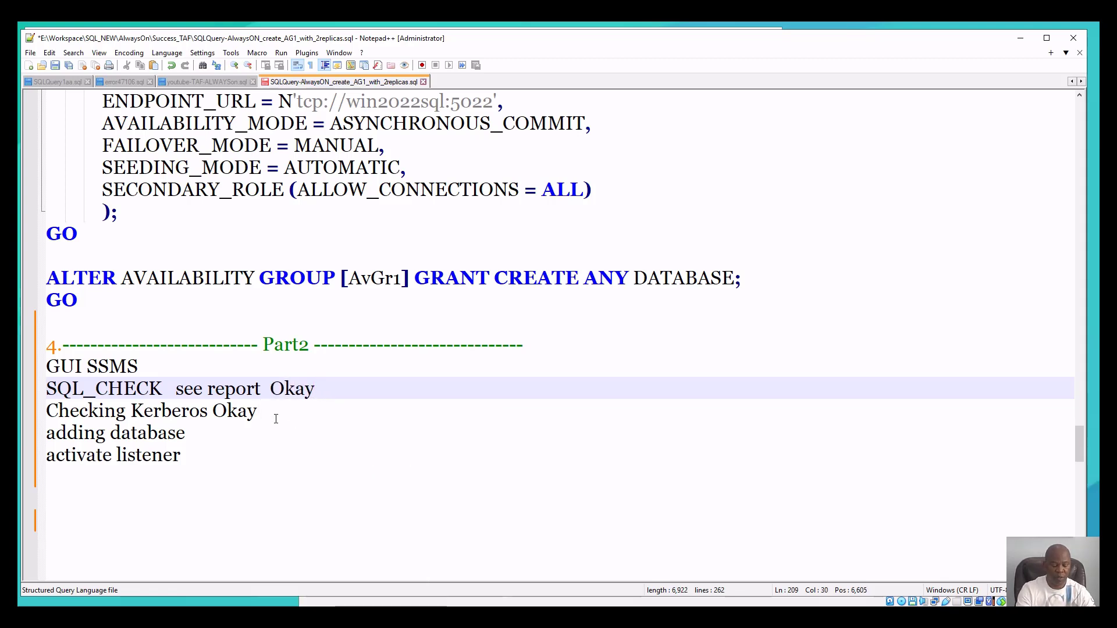
pyautogui.write(' about')
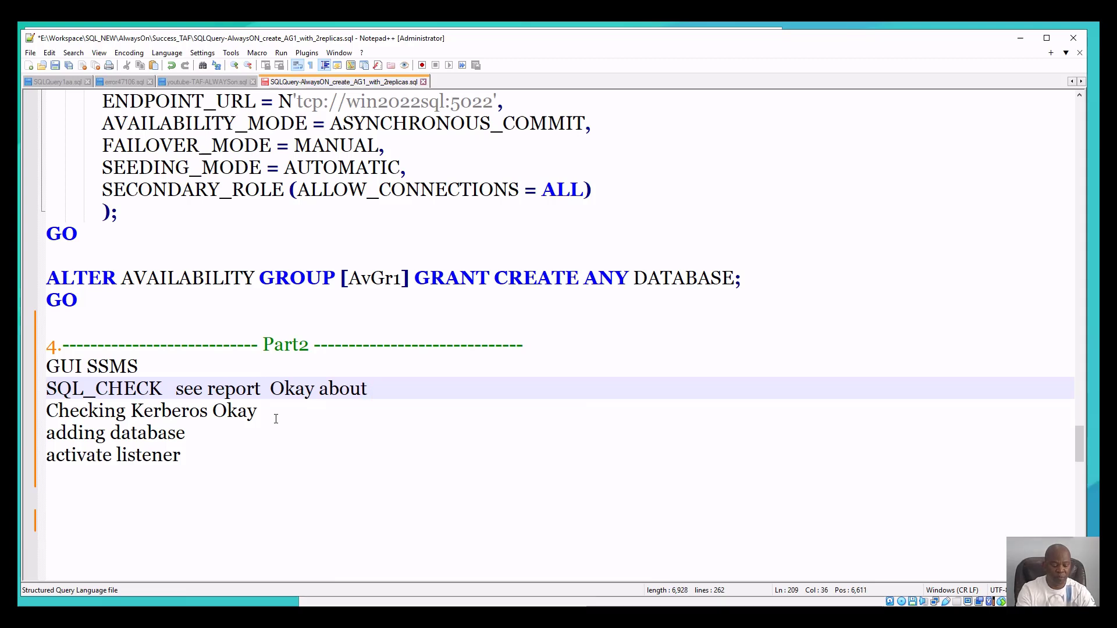
pyautogui.write(' PAR')
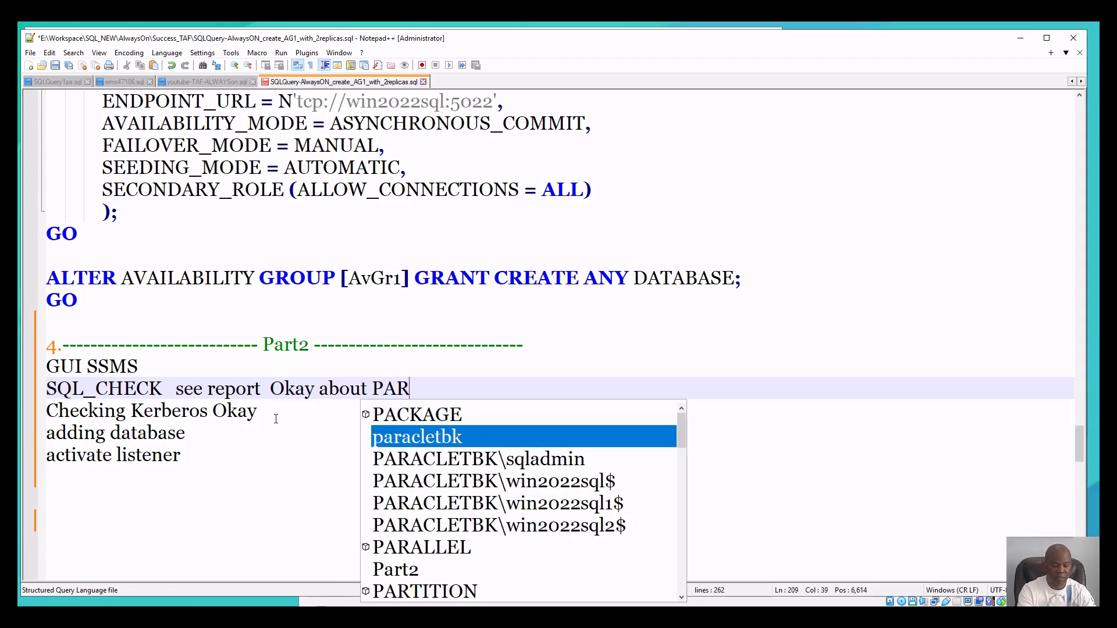
pyautogui.write('ACLET')
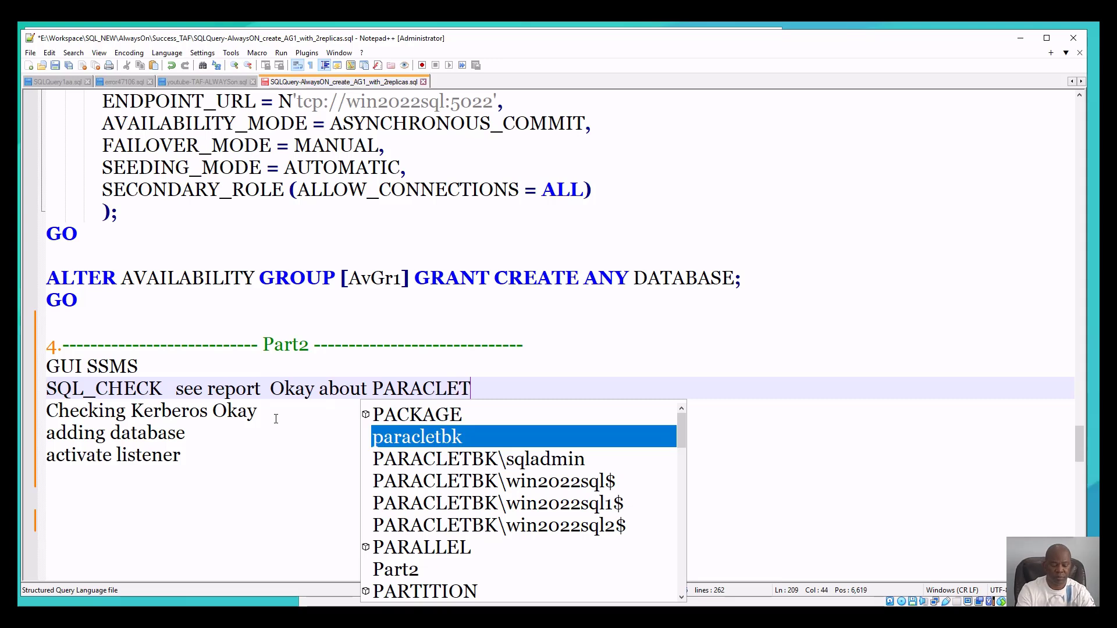
pyautogui.write('BK\\')
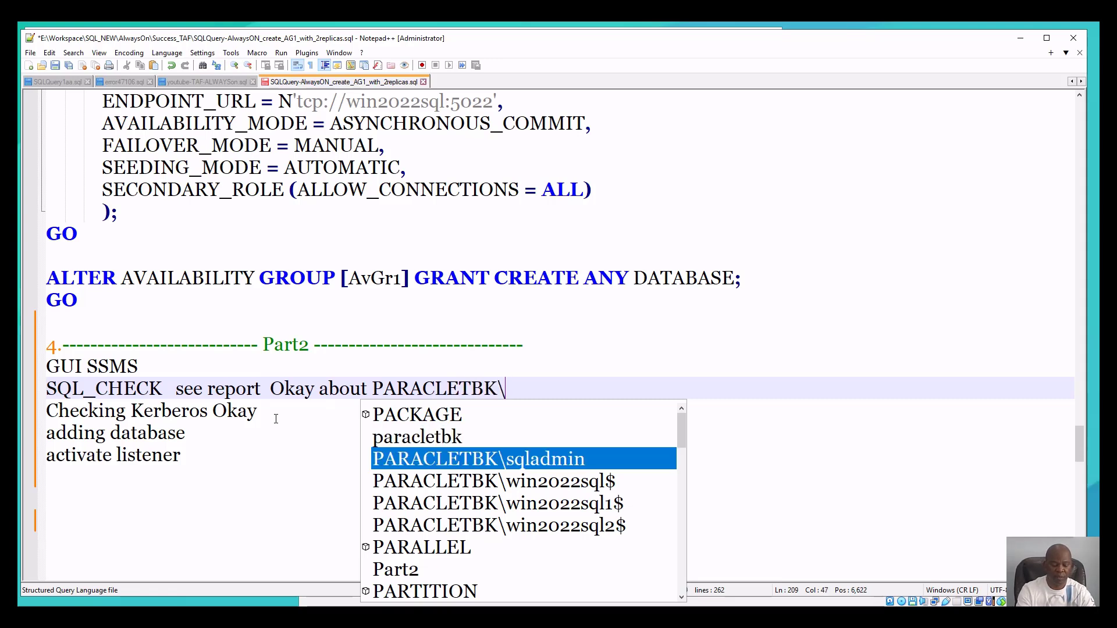
pyautogui.write('sqladm')
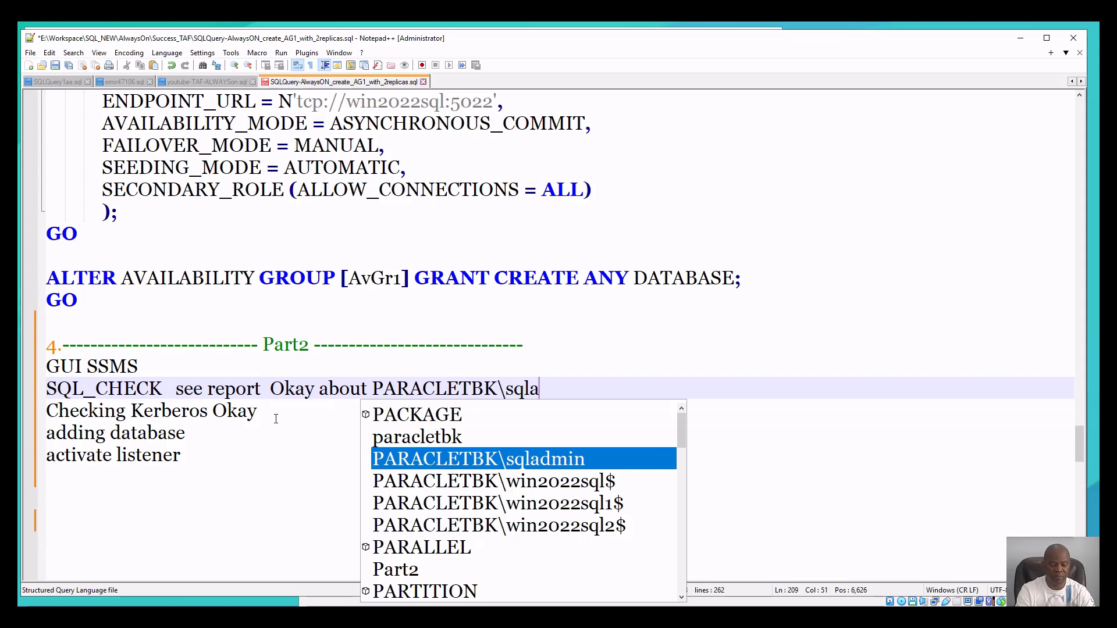
pyautogui.write('in')
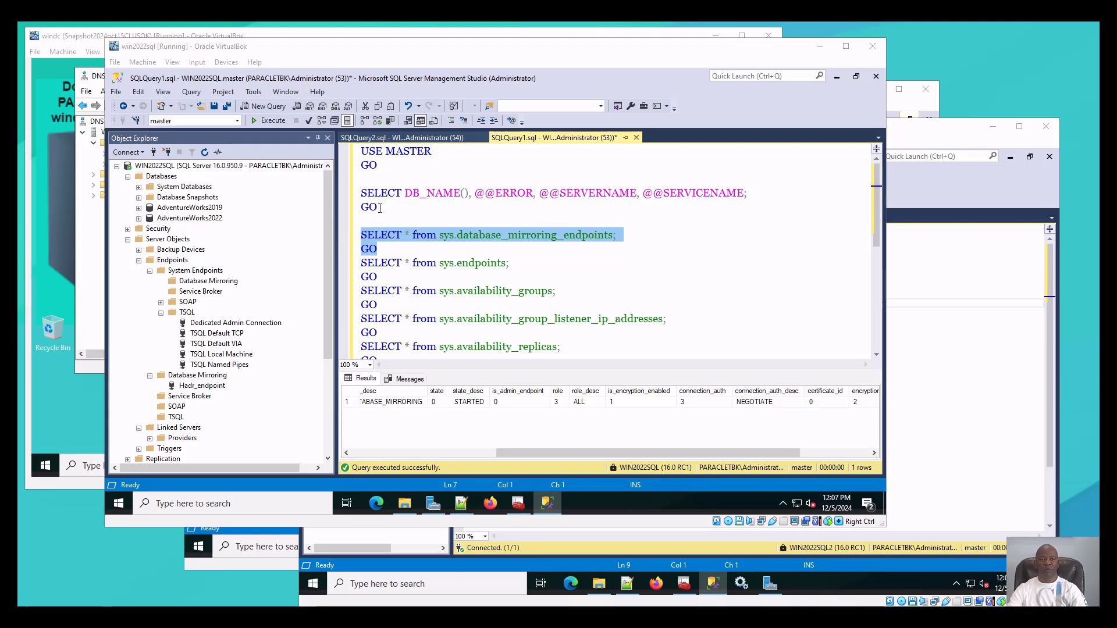
pyautogui.moveTo(378, 208); pyautogui.dragTo(363, 194)
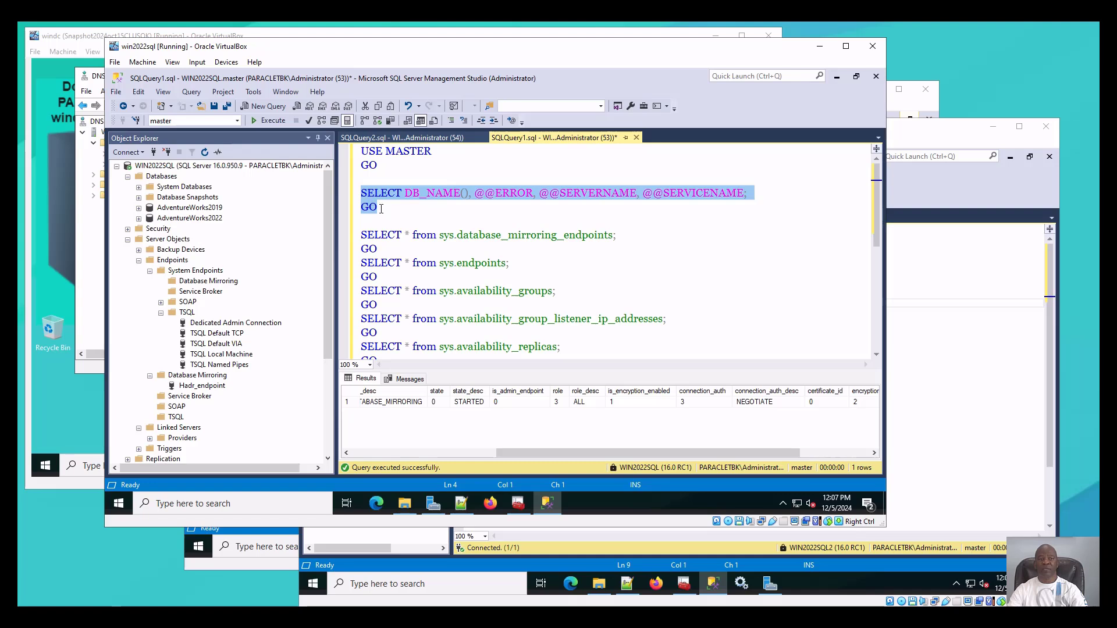
pyautogui.click(269, 120)
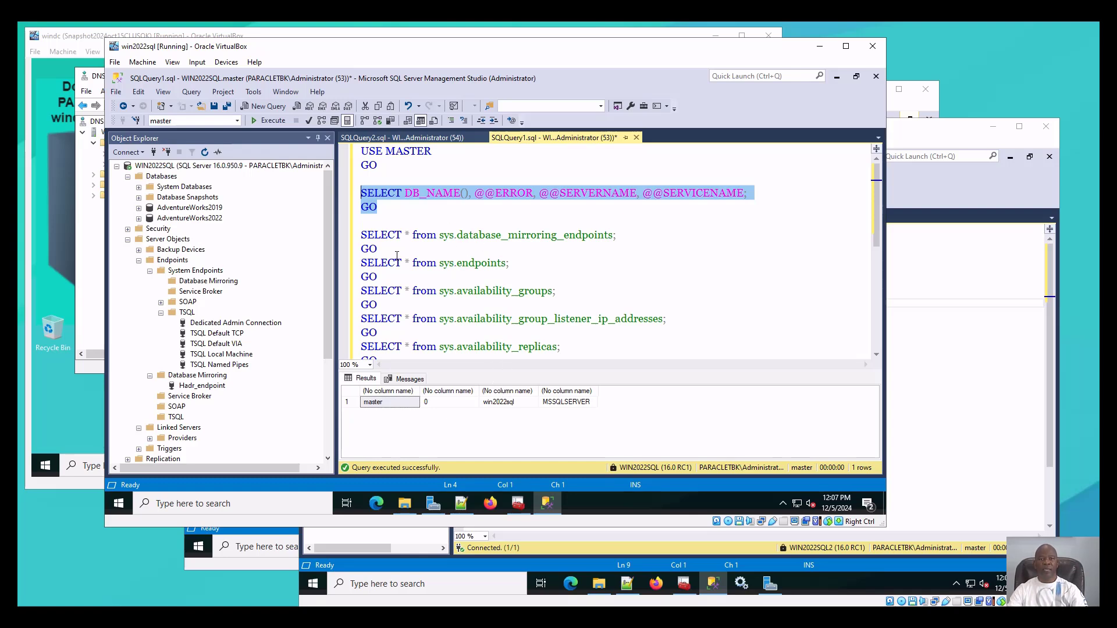
pyautogui.moveTo(381, 249); pyautogui.dragTo(362, 235)
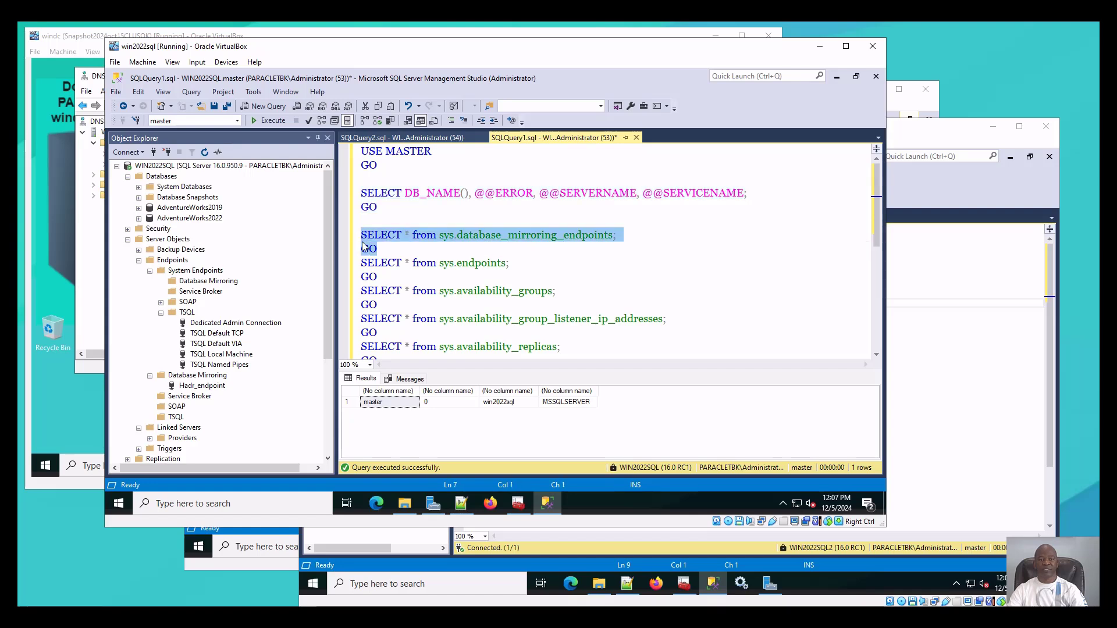
pyautogui.click(273, 121)
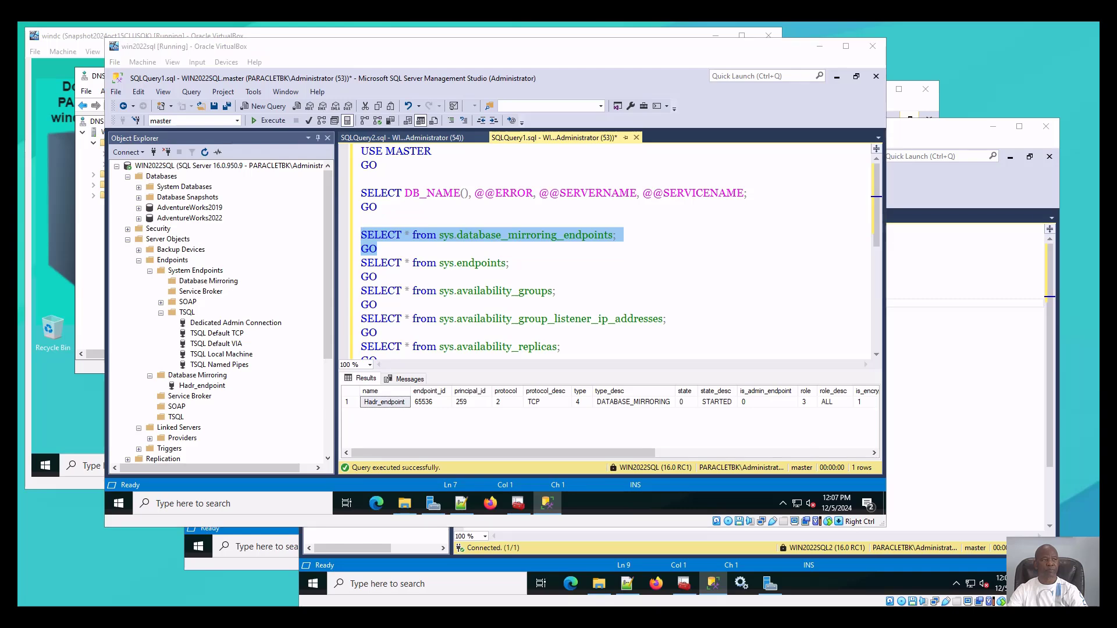
# Switch to the Notepad++ script and review it backwards from Part2 through the endpoint and server role statements to the Demo Steps.
pyautogui.moveTo(19, 117); pyautogui.dragTo(505, 44)
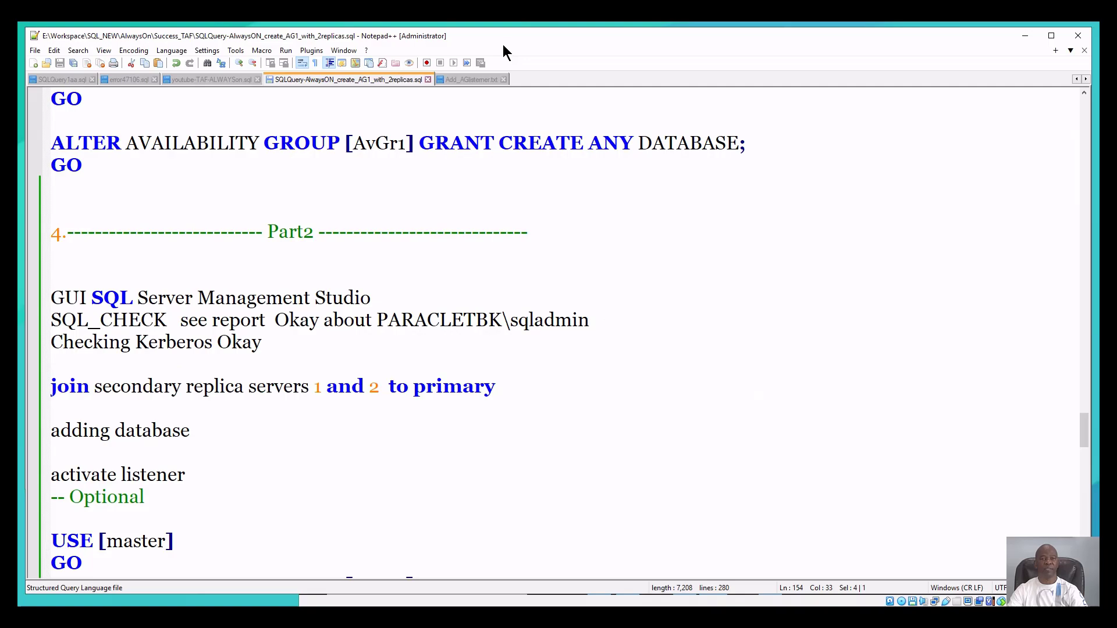
pyautogui.scroll(13, 541, 234)
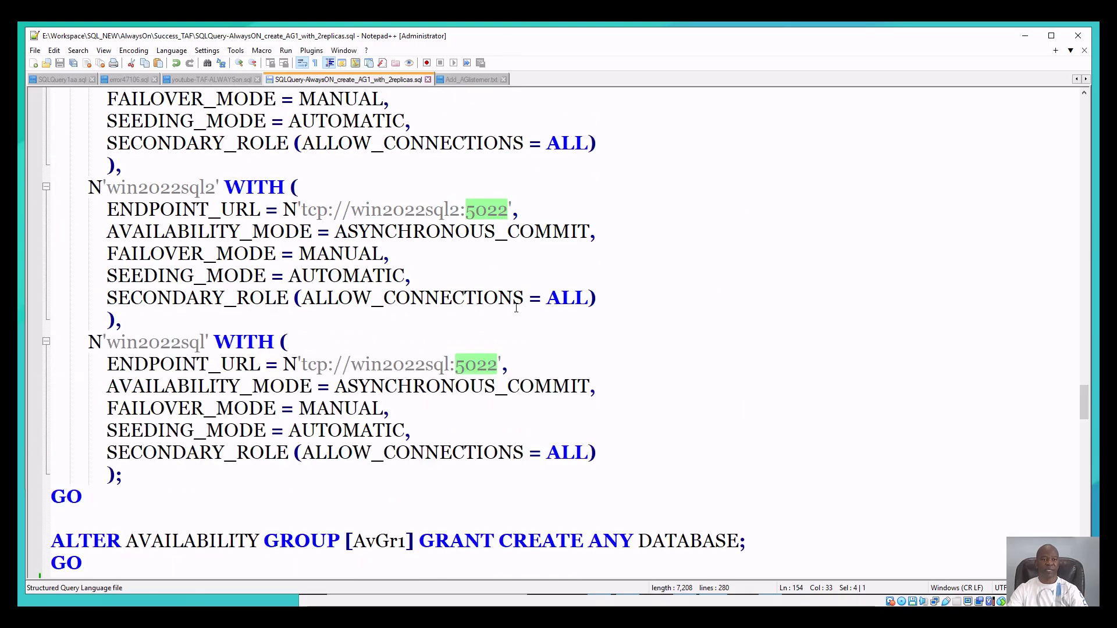
pyautogui.scroll(1, 491, 247)
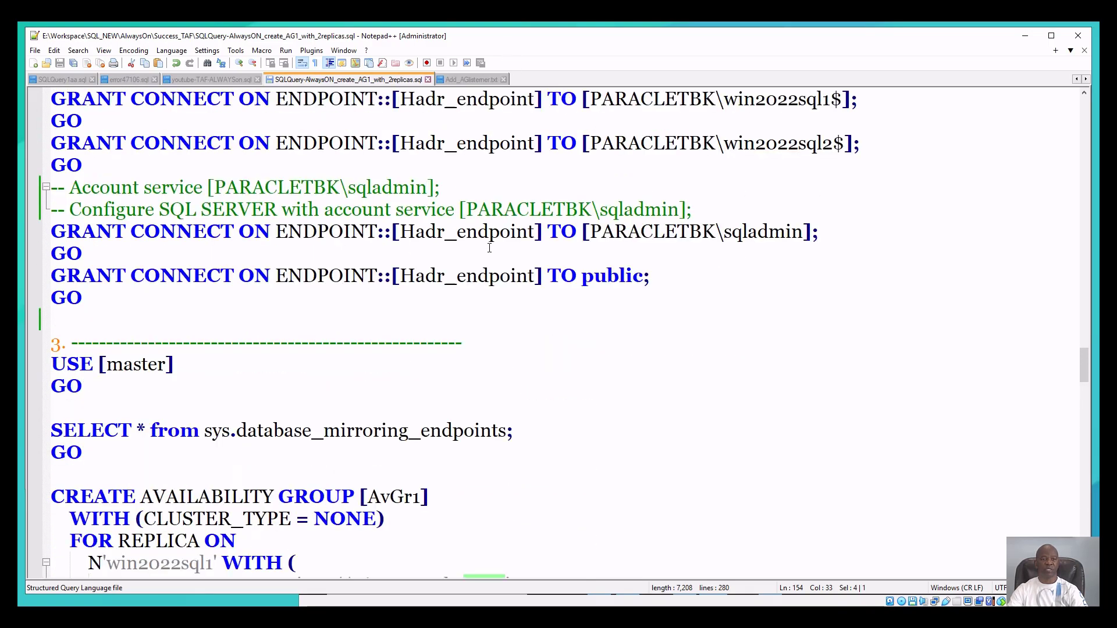
pyautogui.scroll(10, 490, 245)
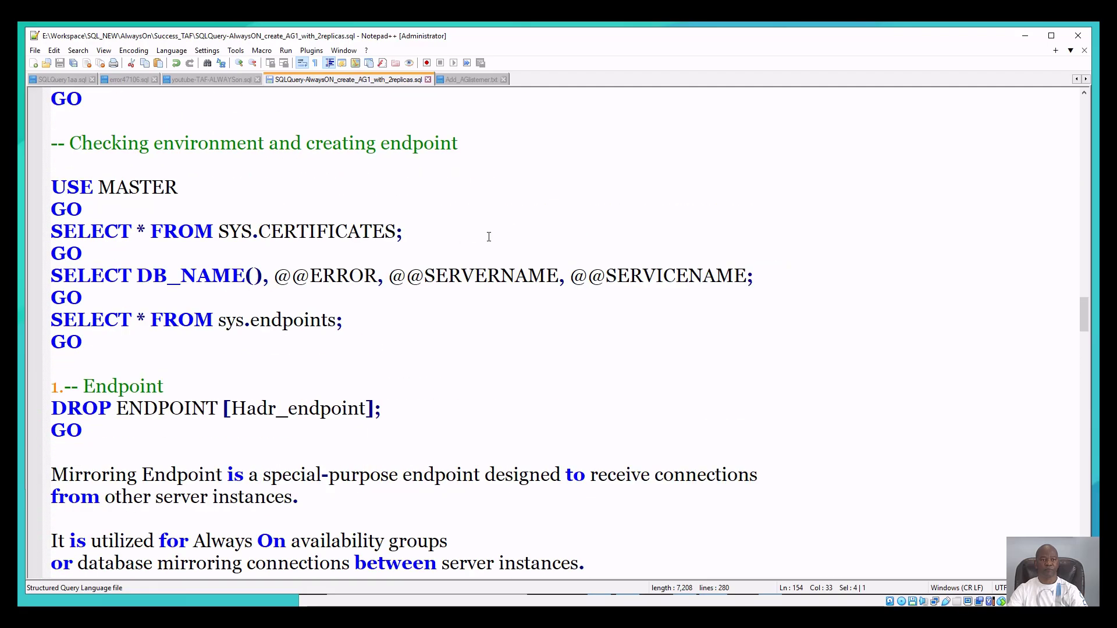
pyautogui.scroll(20, 187, 227)
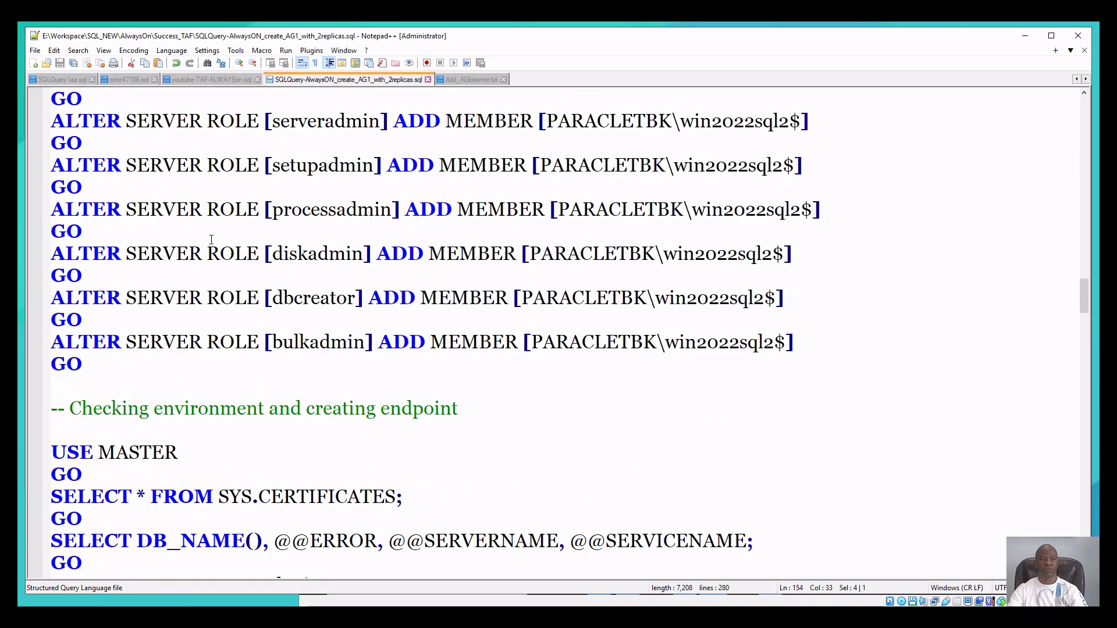
pyautogui.scroll(13, 210, 234)
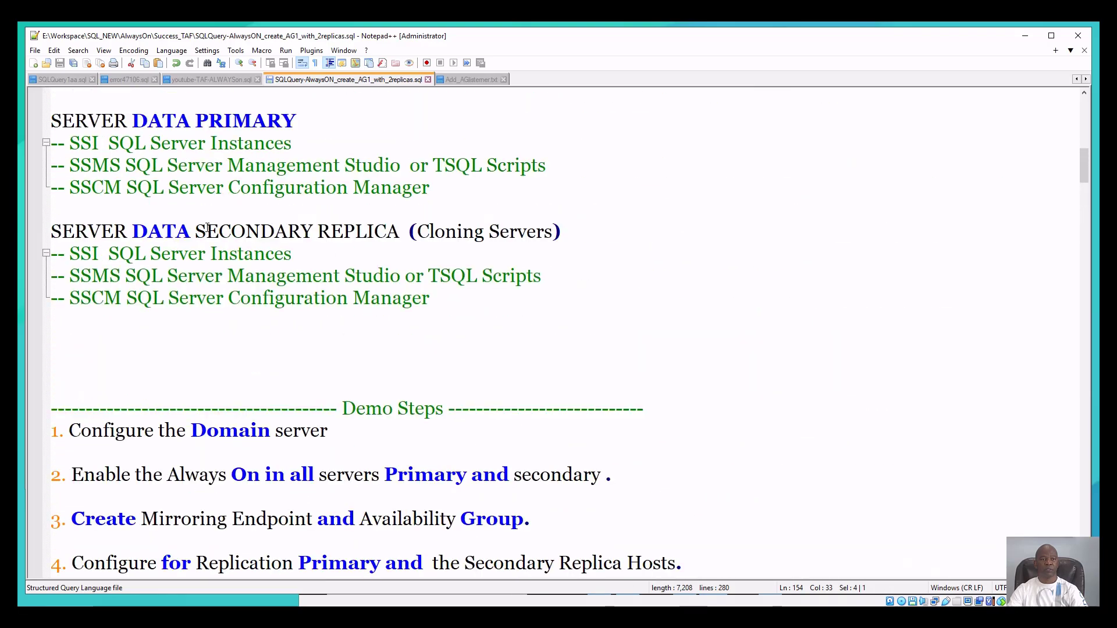
pyautogui.scroll(3, 207, 228)
# Review the TSQL Scripts logins, role memberships and endpoint grants, and highlight the block from USE master through the Hadr_endpoint creation.
pyautogui.scroll(-14, 207, 228)
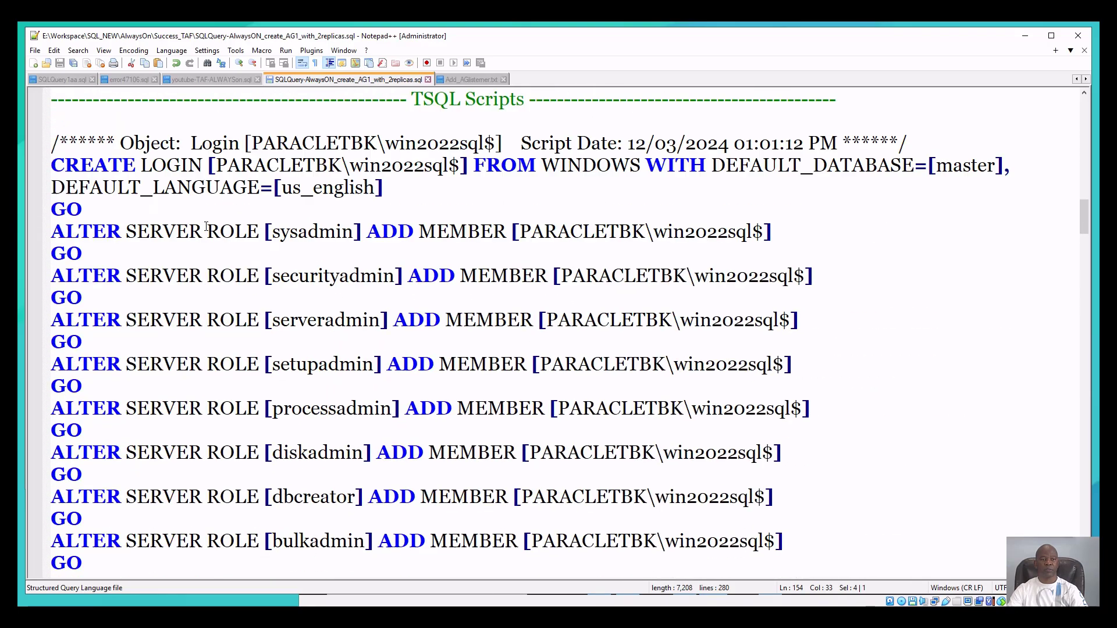
pyautogui.scroll(-10, 206, 227)
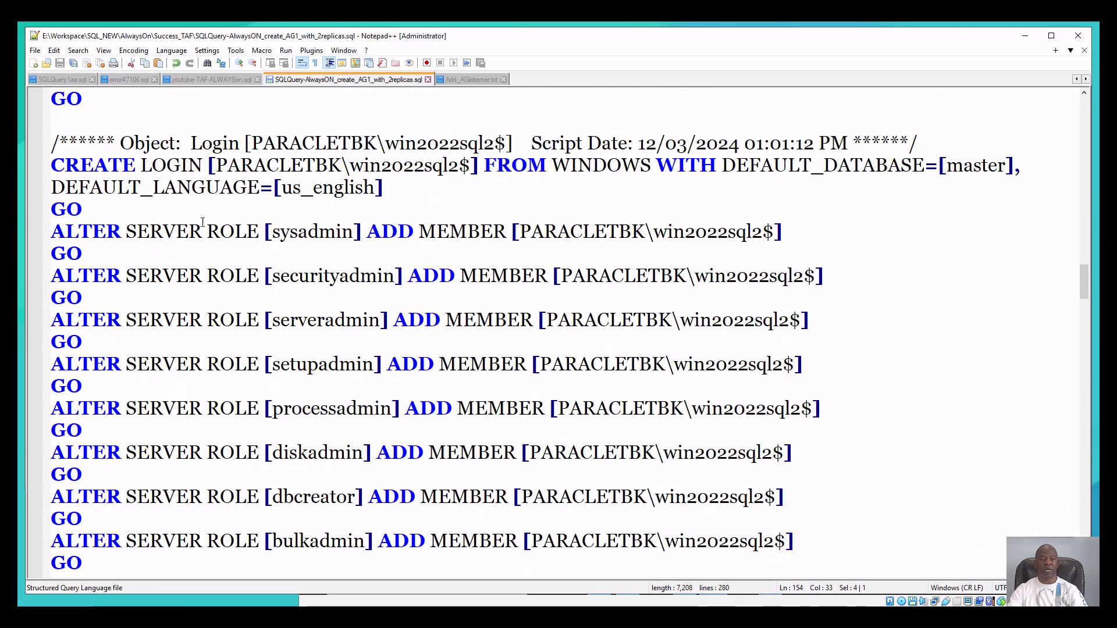
pyautogui.scroll(-13, 202, 222)
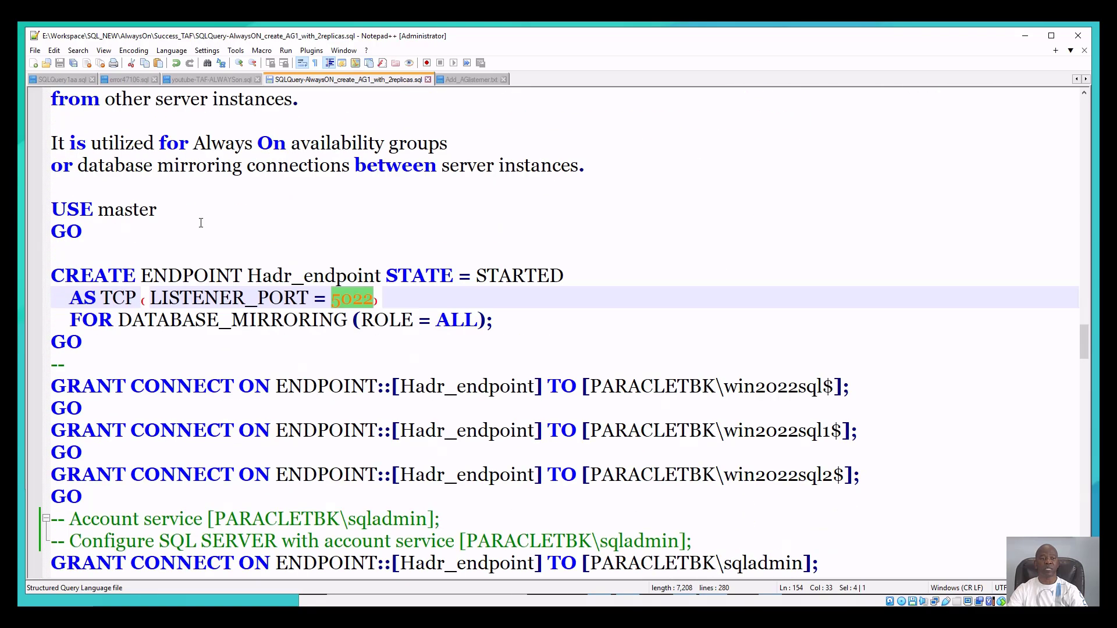
pyautogui.scroll(-6, 201, 222)
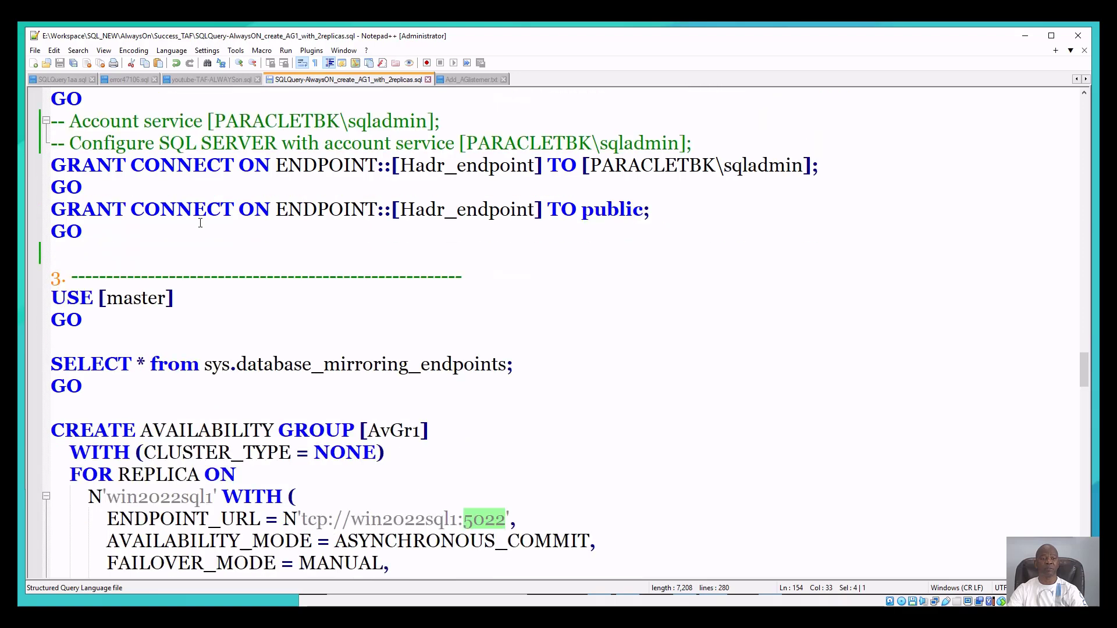
pyautogui.scroll(-2, 201, 223)
pyautogui.scroll(8, 201, 223)
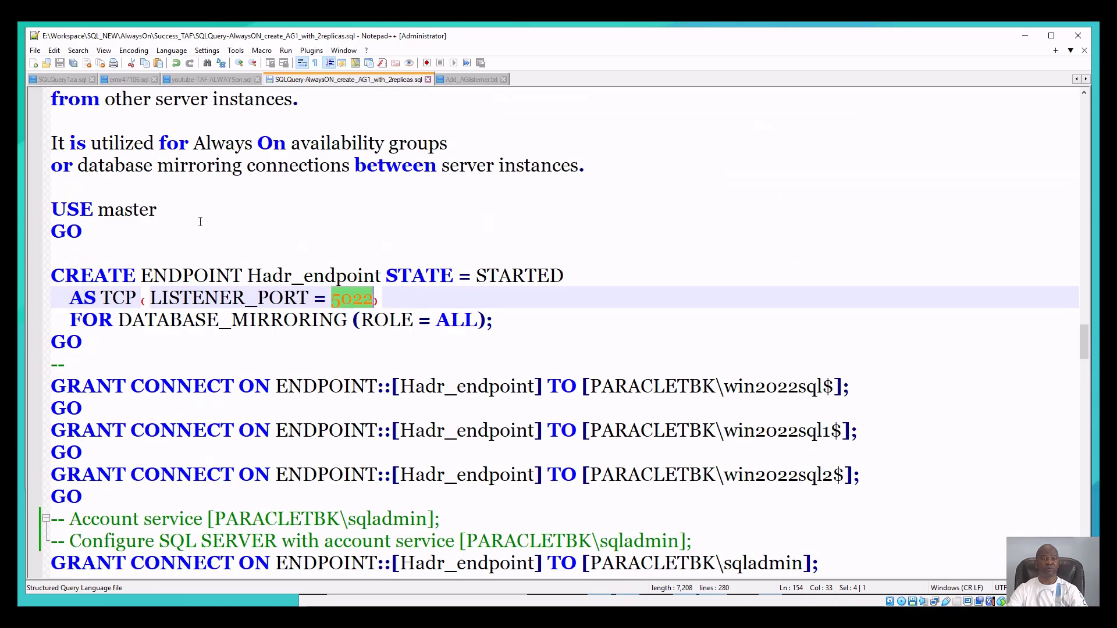
pyautogui.scroll(2, 200, 222)
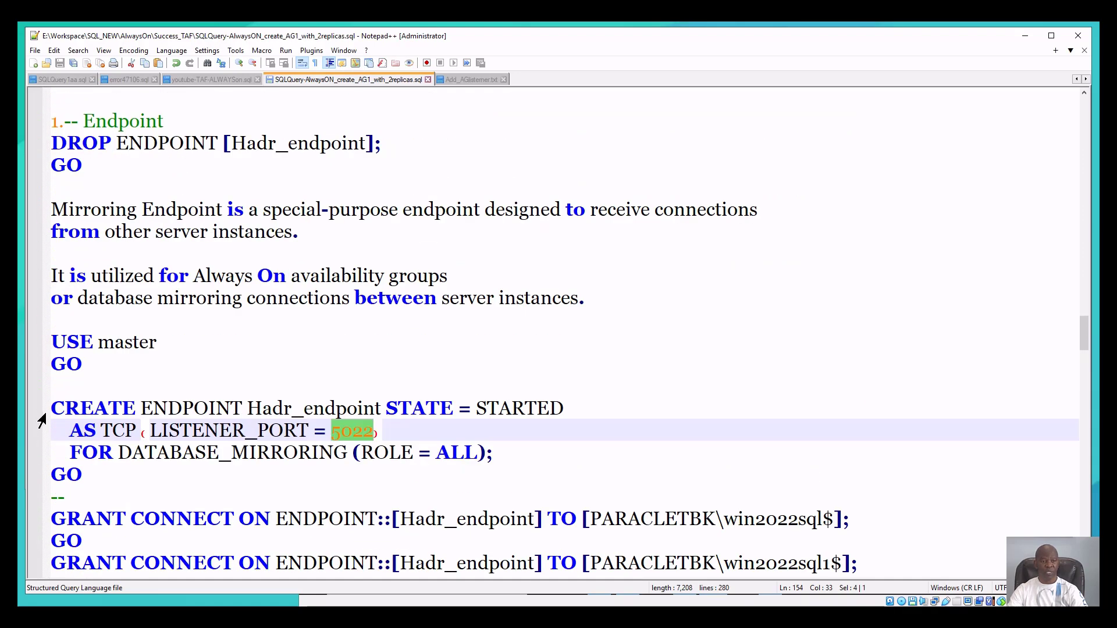
pyautogui.moveTo(57, 349); pyautogui.dragTo(64, 497)
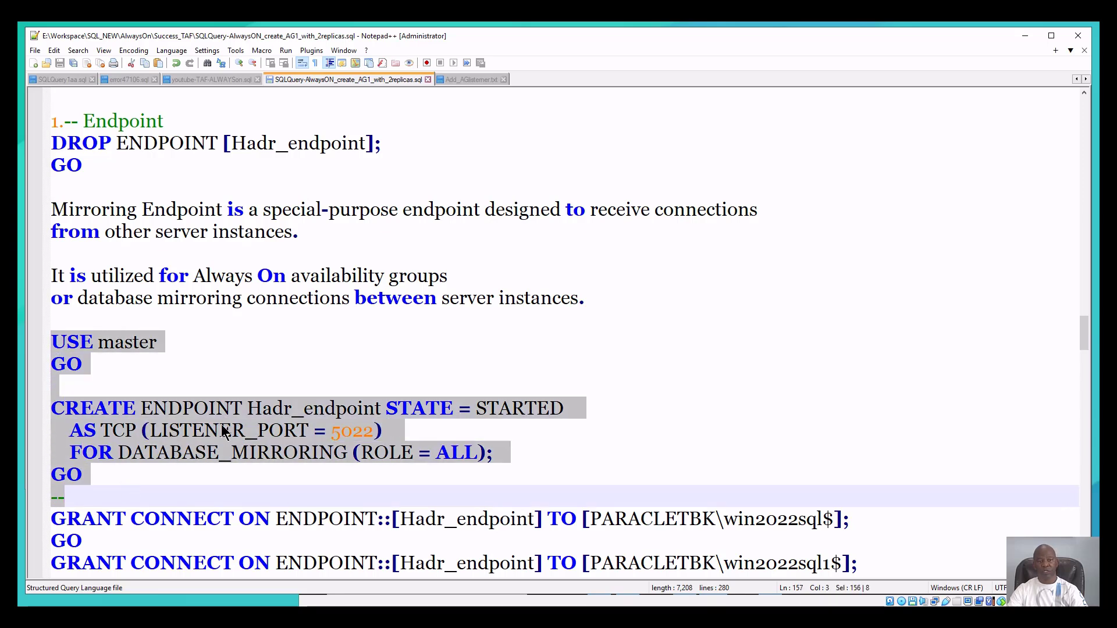
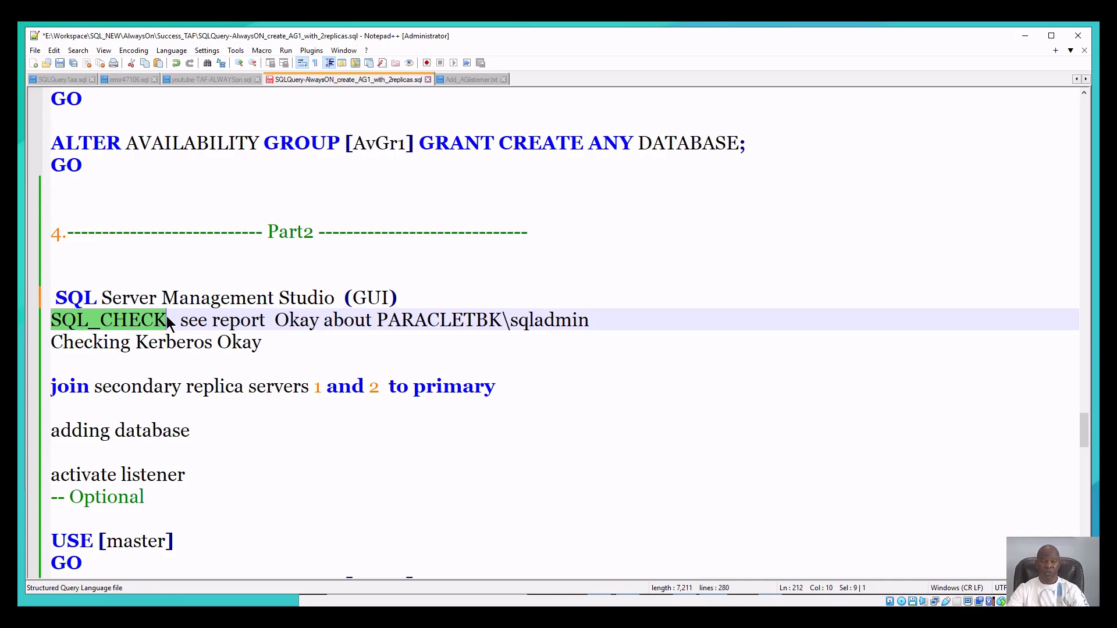
# Capitalize "Secondary" and "Primary" in the Part2 line about joining the replica servers.
pyautogui.click(52, 342)
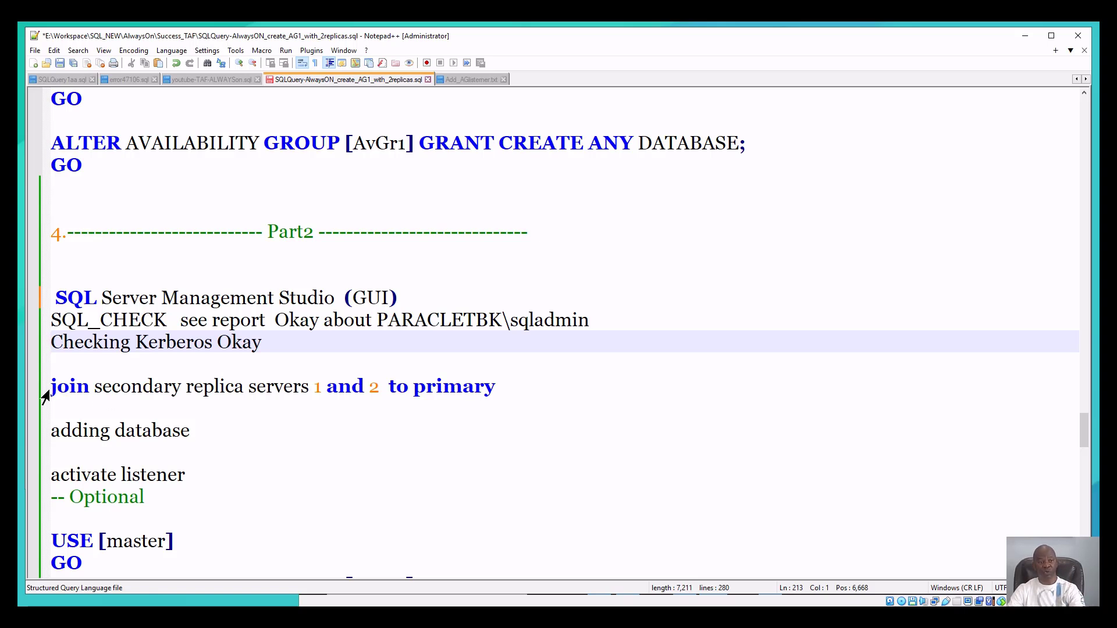
pyautogui.moveTo(57, 389); pyautogui.dragTo(369, 381)
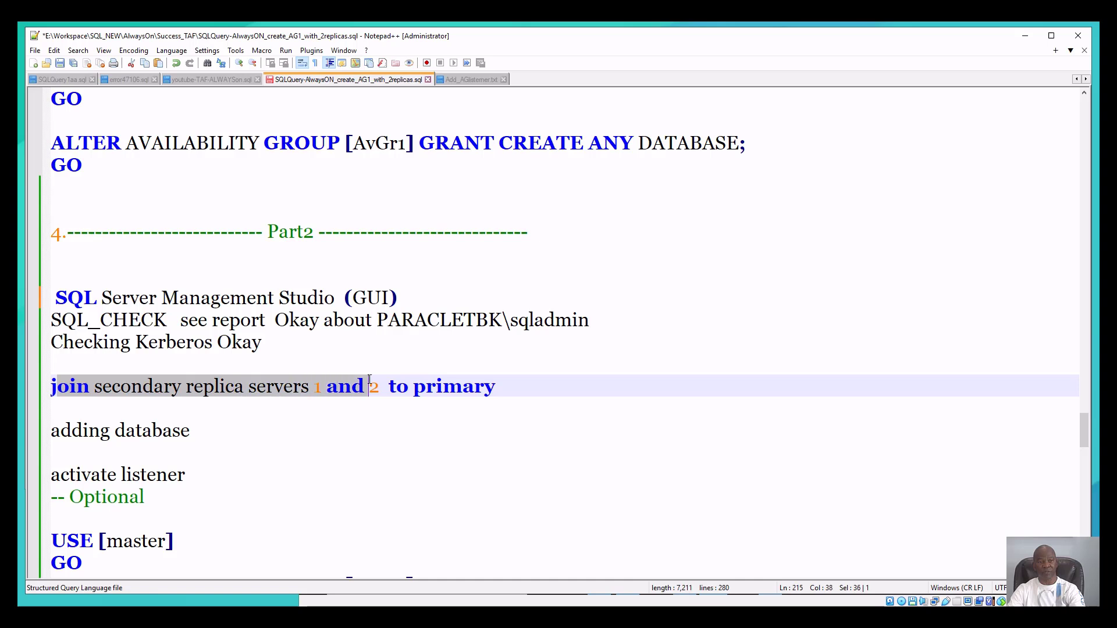
pyautogui.click(419, 390)
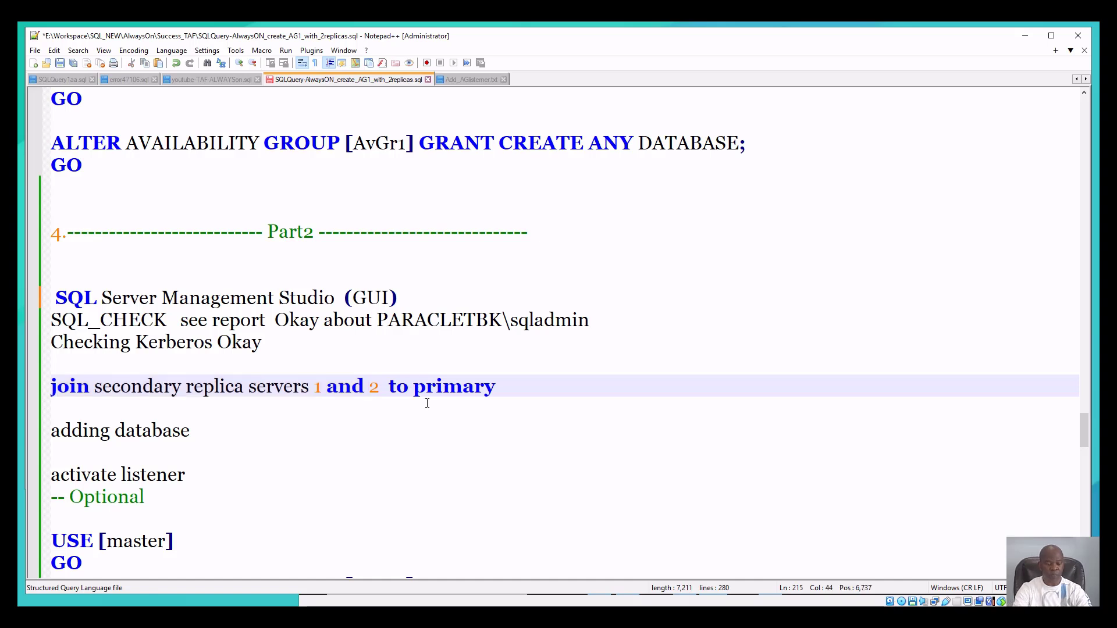
pyautogui.write('P')
pyautogui.press('Delete')
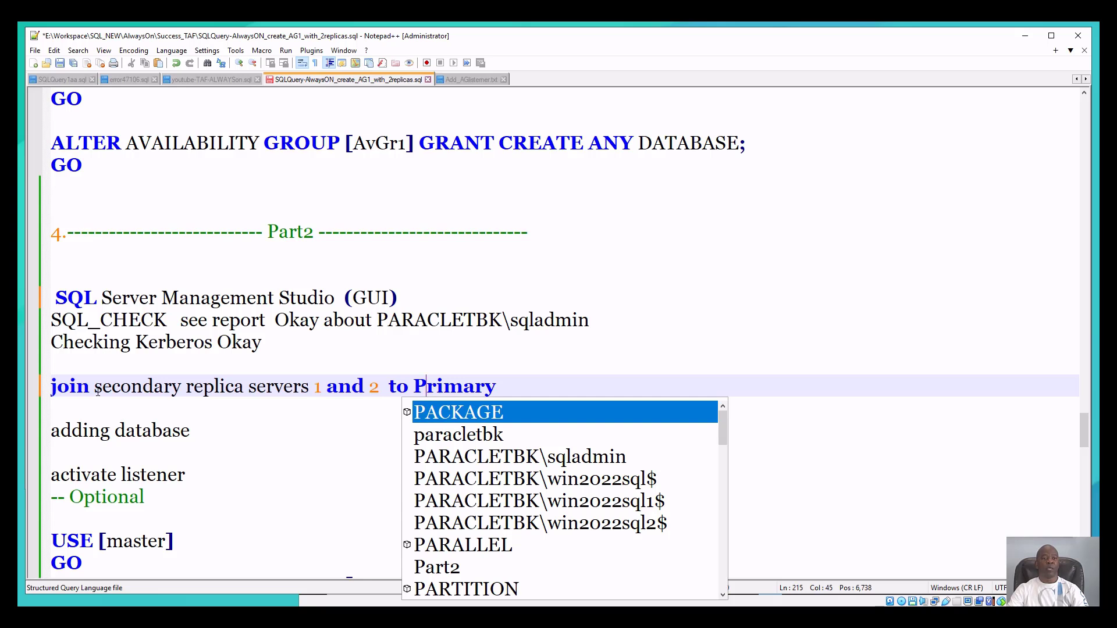
pyautogui.moveTo(94, 387); pyautogui.dragTo(100, 387)
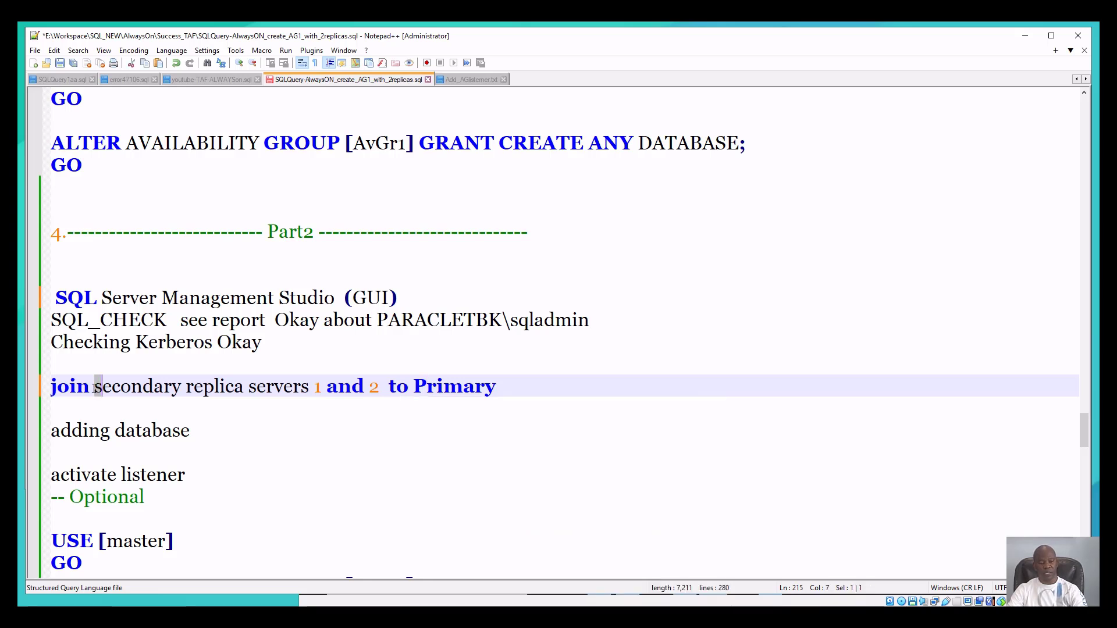
pyautogui.write('S')
pyautogui.click(533, 364)
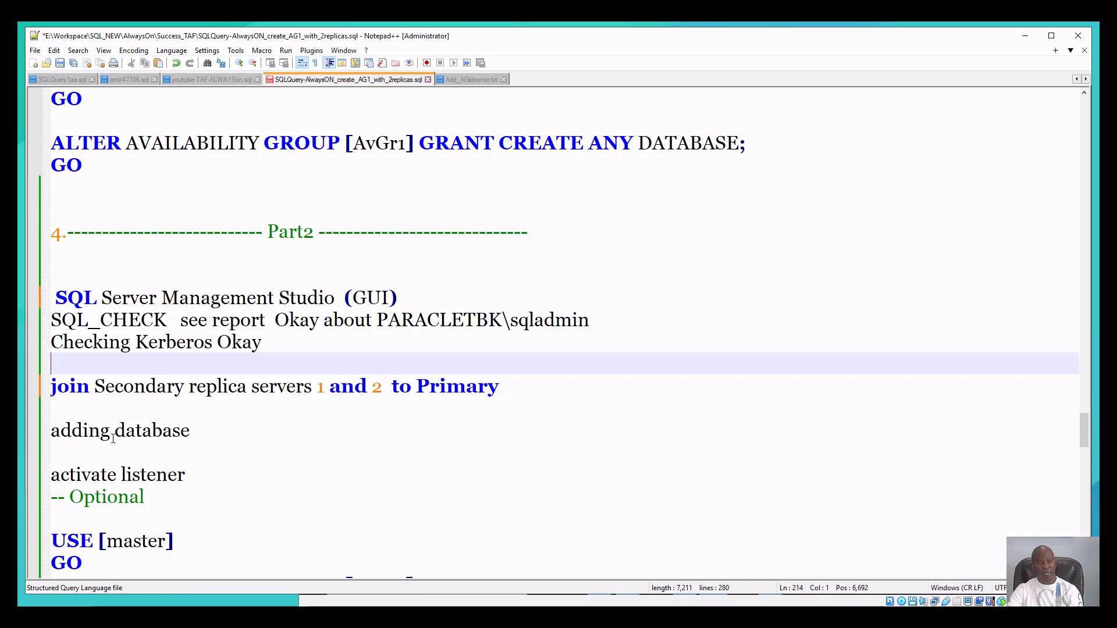
# Change "adding database" to "adding databases" in the Part2 notes and review the optional AvGrListener script below.
pyautogui.click(192, 430)
pyautogui.write('s')
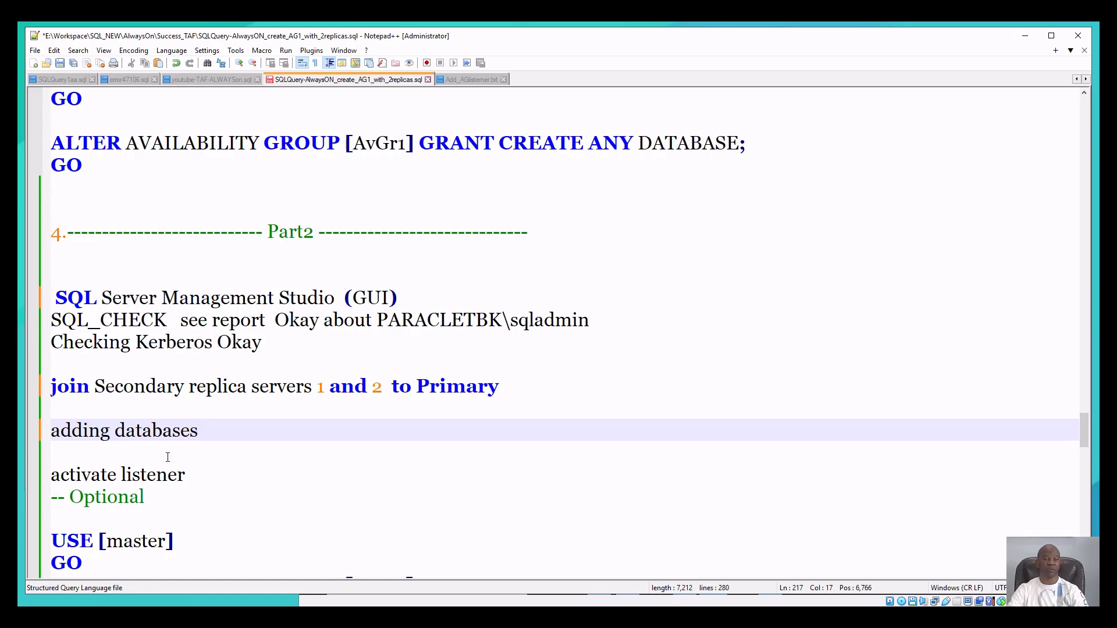
pyautogui.scroll(-1, 168, 458)
pyautogui.scroll(-1, 176, 446)
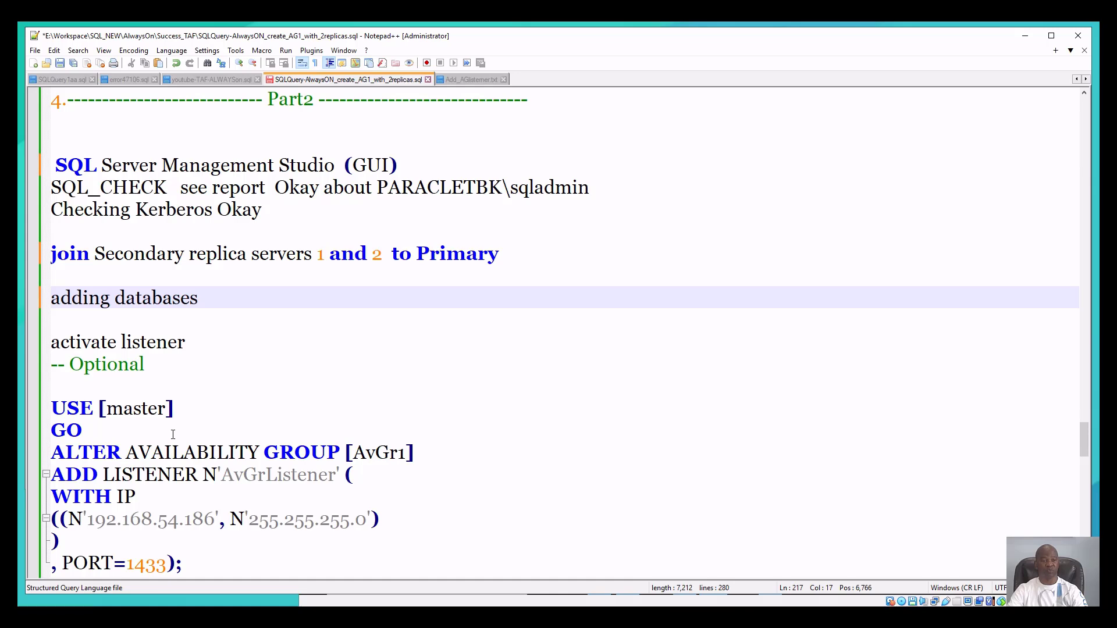
pyautogui.scroll(-1, 177, 434)
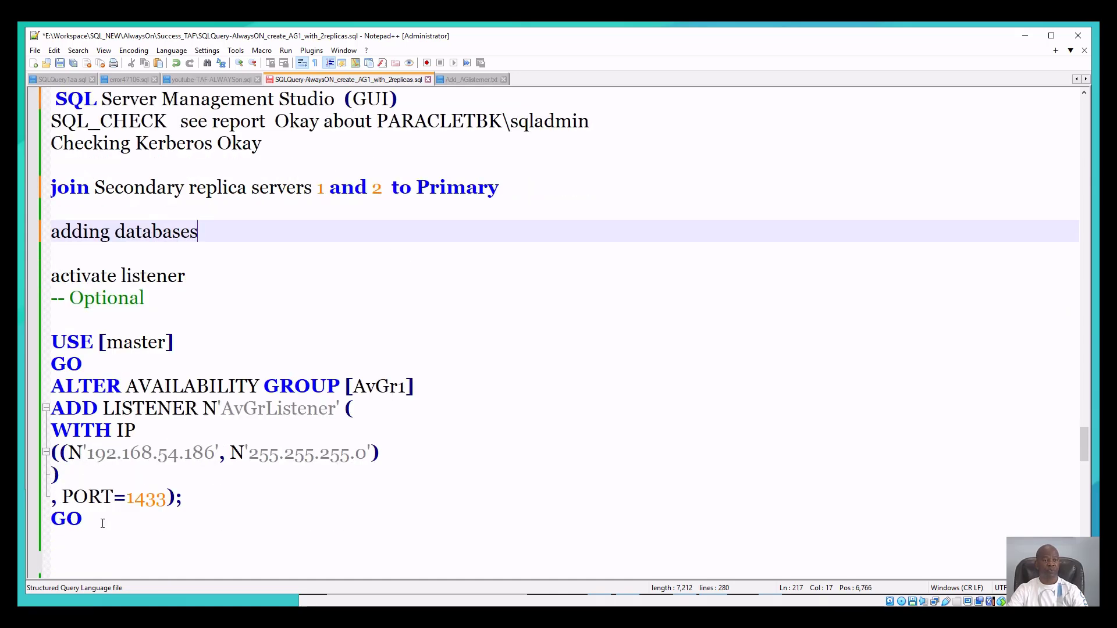
# Highlight the optional AvGrListener block from USE master through the final GO for review, and save the script.
pyautogui.moveTo(92, 525); pyautogui.dragTo(52, 343)
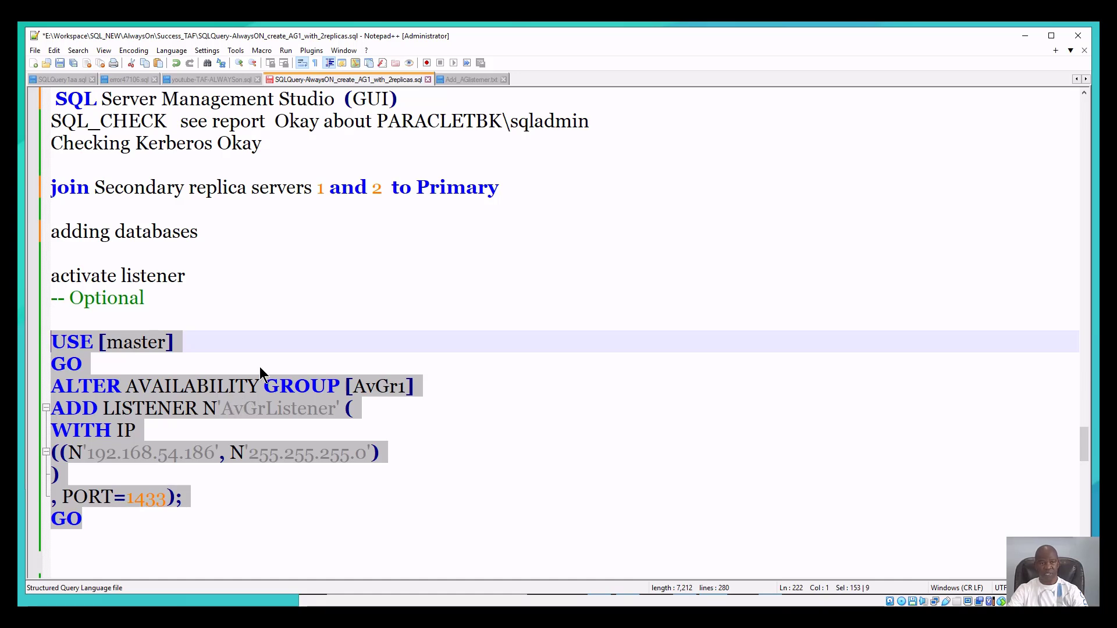
pyautogui.click(273, 301)
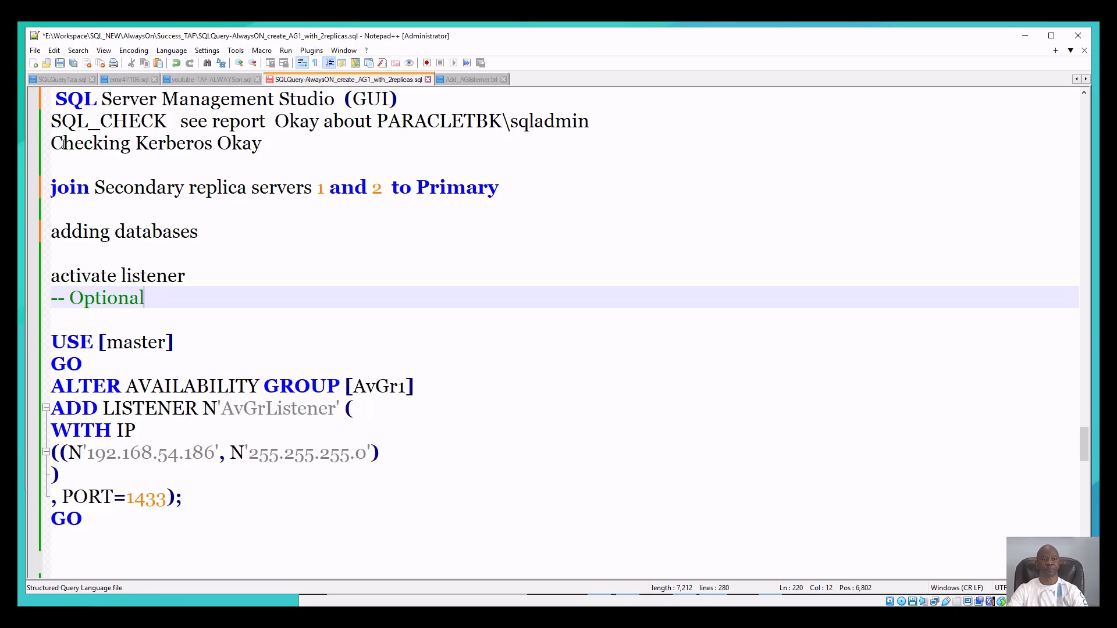
pyautogui.click(60, 63)
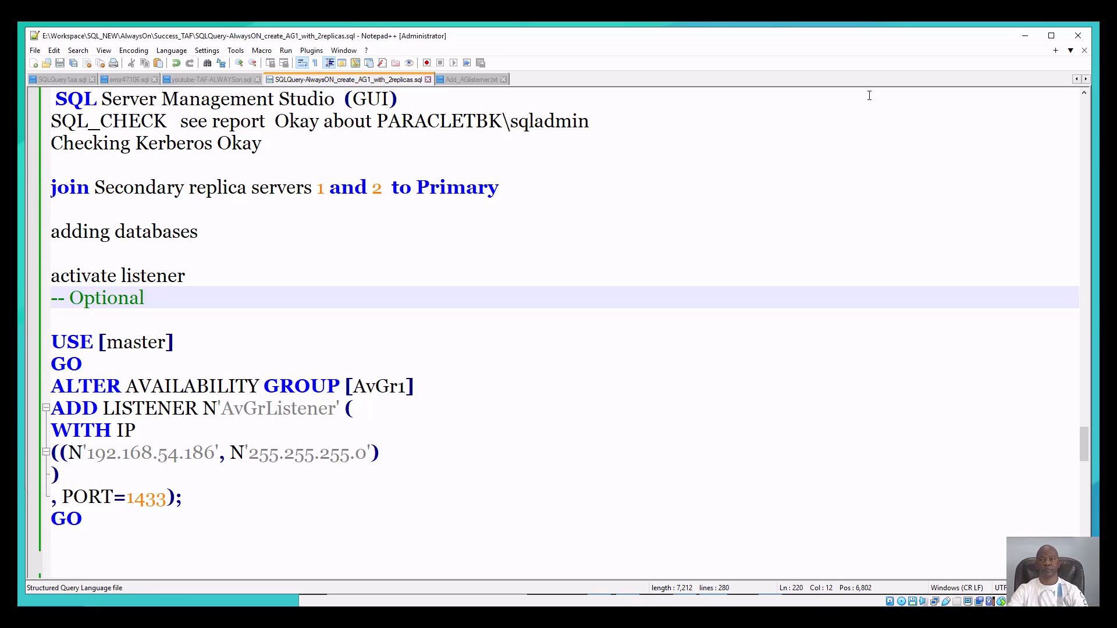
# Switch to SQL Server Management Studio on win2022sql, query sys.availability_groups and examine the result columns.
pyautogui.click(1026, 38)
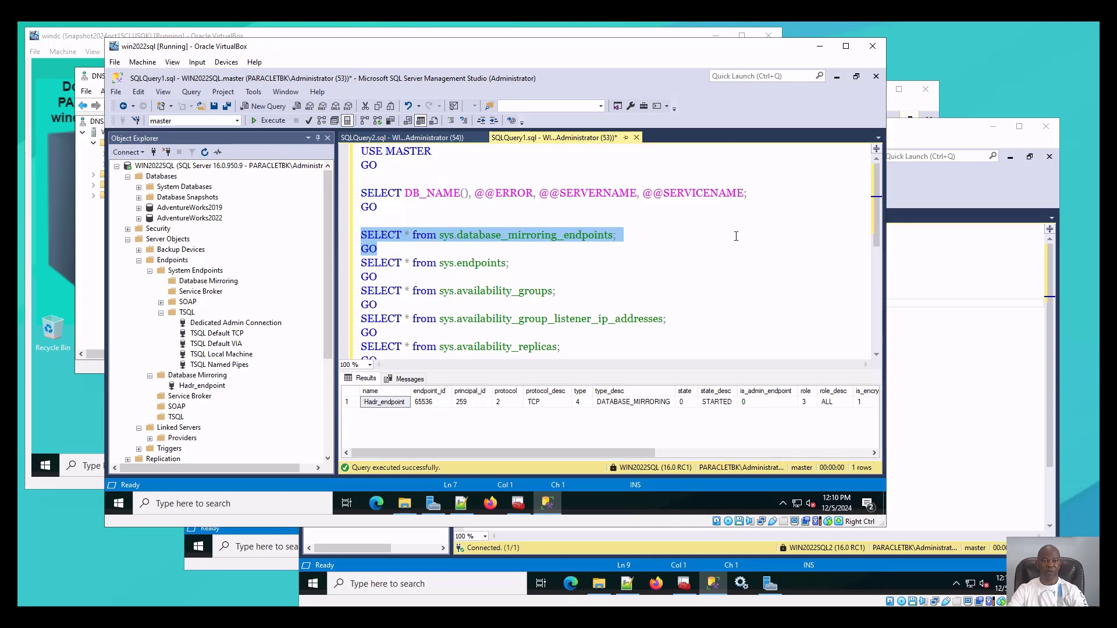
pyautogui.scroll(-1, 743, 236)
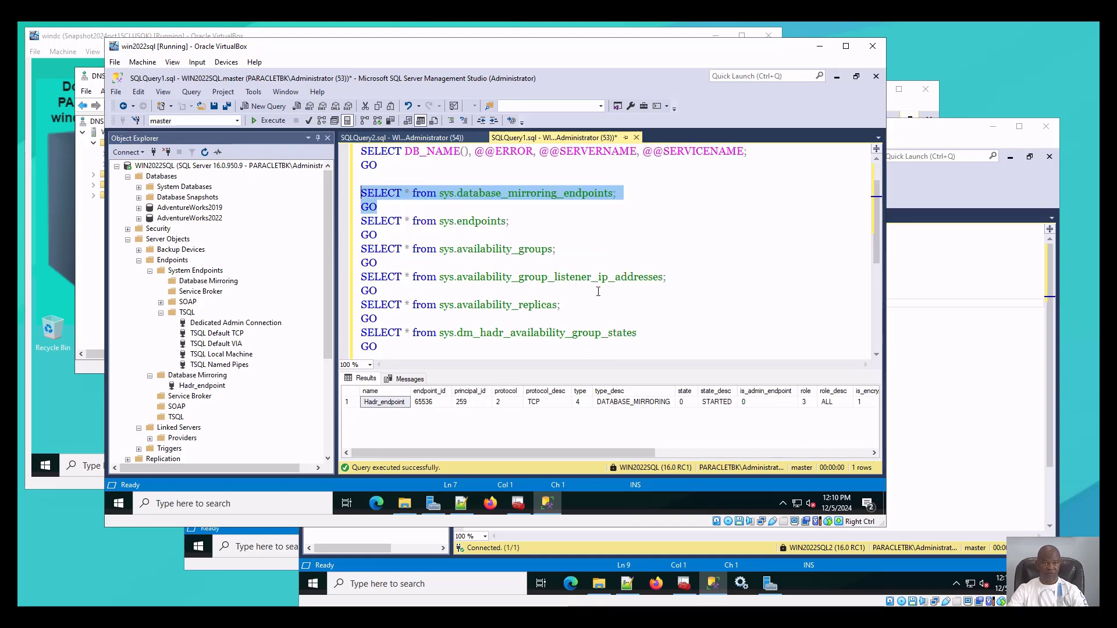
pyautogui.scroll(1, 598, 291)
pyautogui.scroll(-2, 513, 298)
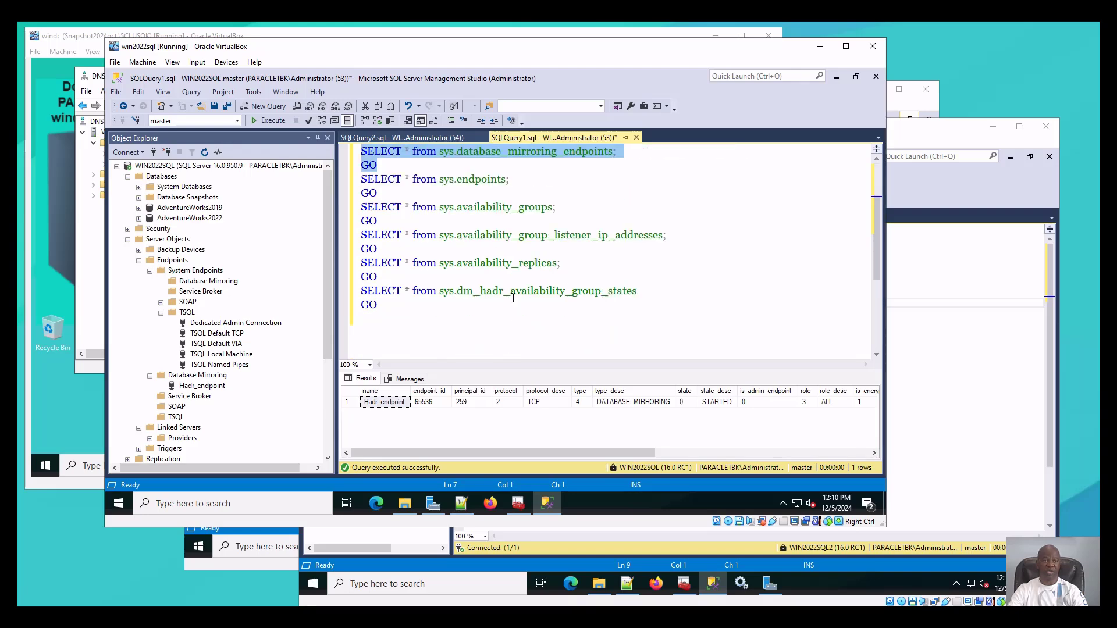
pyautogui.scroll(-1, 413, 262)
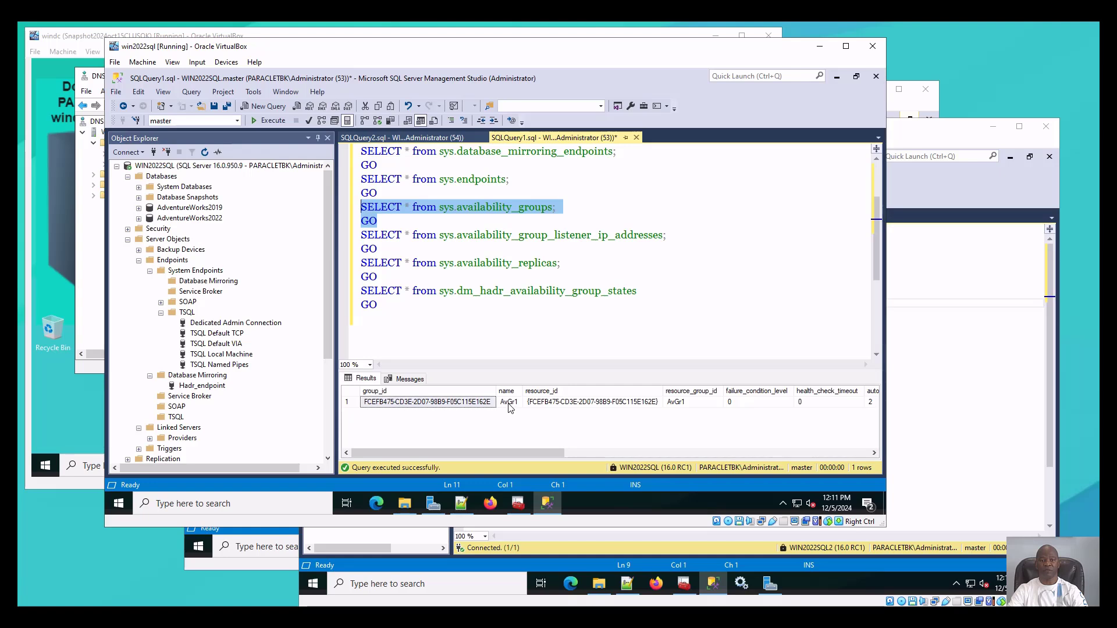
pyautogui.moveTo(536, 451); pyautogui.dragTo(773, 472)
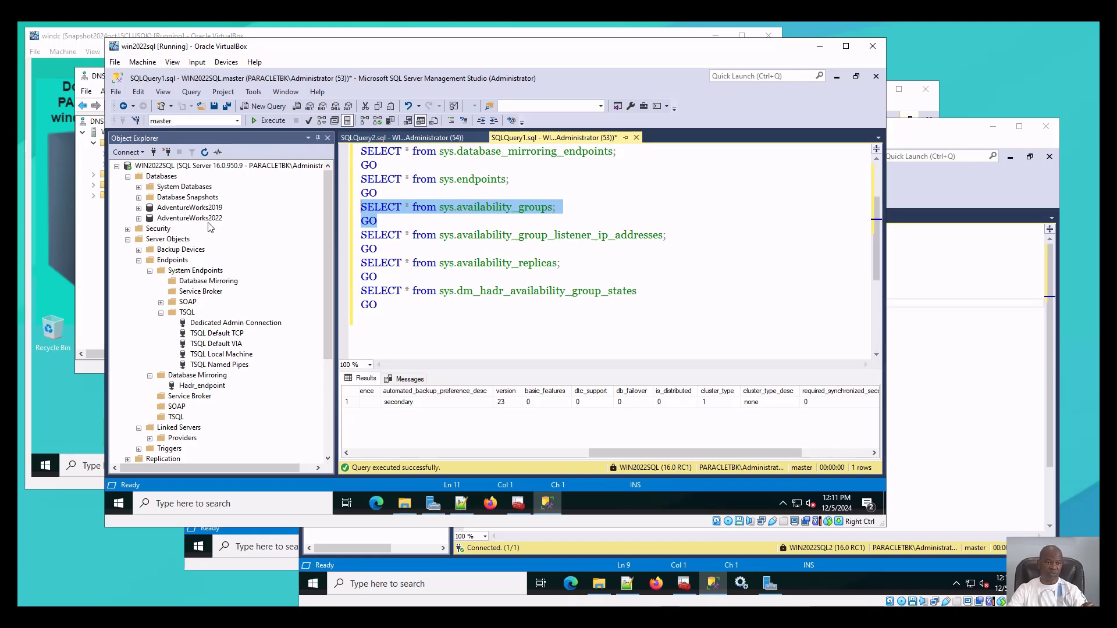
# Check the recovery model and compatibility level in the AdventureWorks2019 database properties, and close them without changes.
pyautogui.click(196, 209)
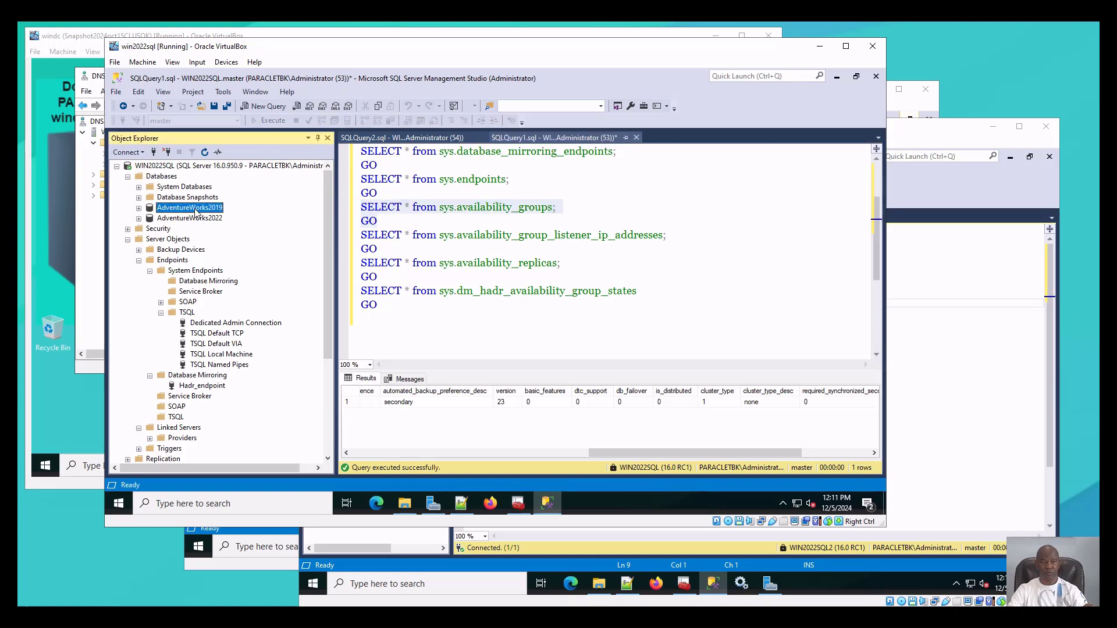
pyautogui.rightClick(196, 211)
pyautogui.doubleClick(177, 210)
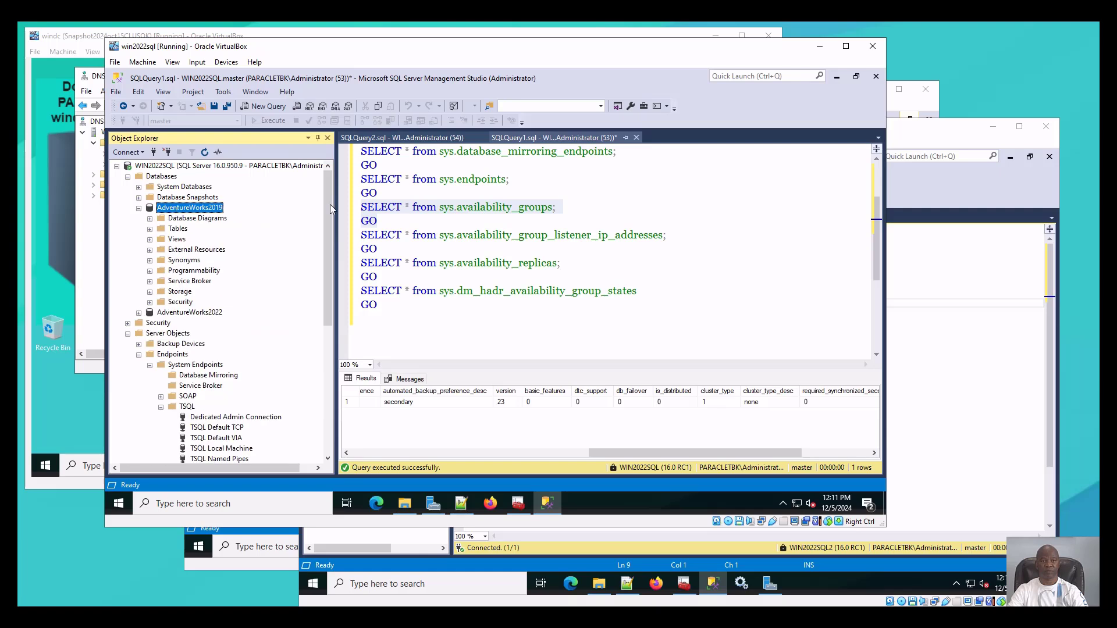
pyautogui.rightClick(198, 212)
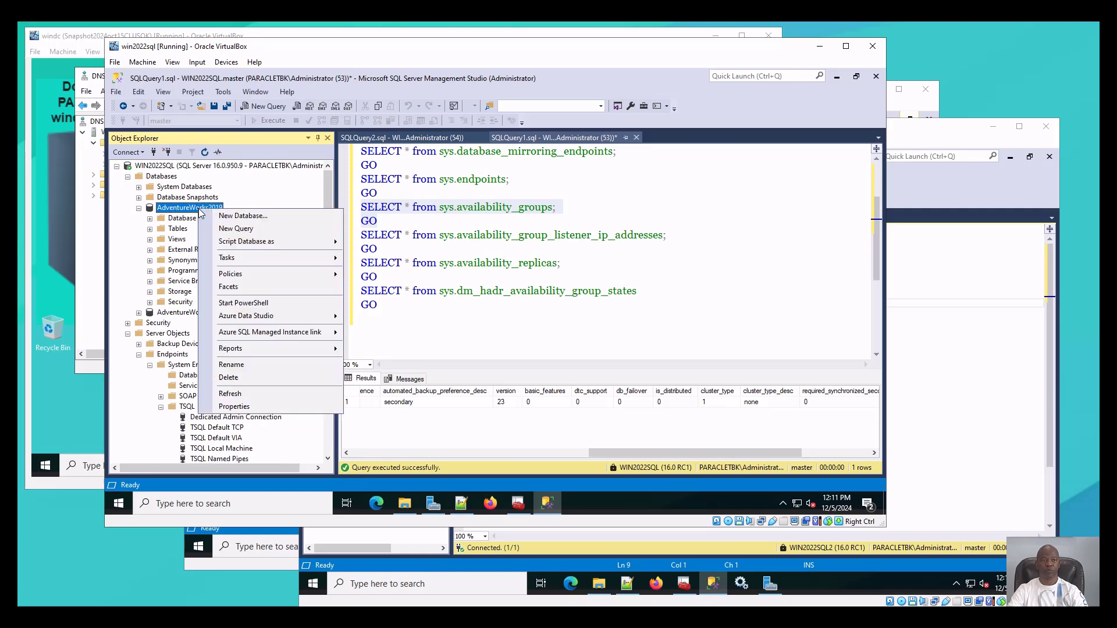
pyautogui.click(234, 406)
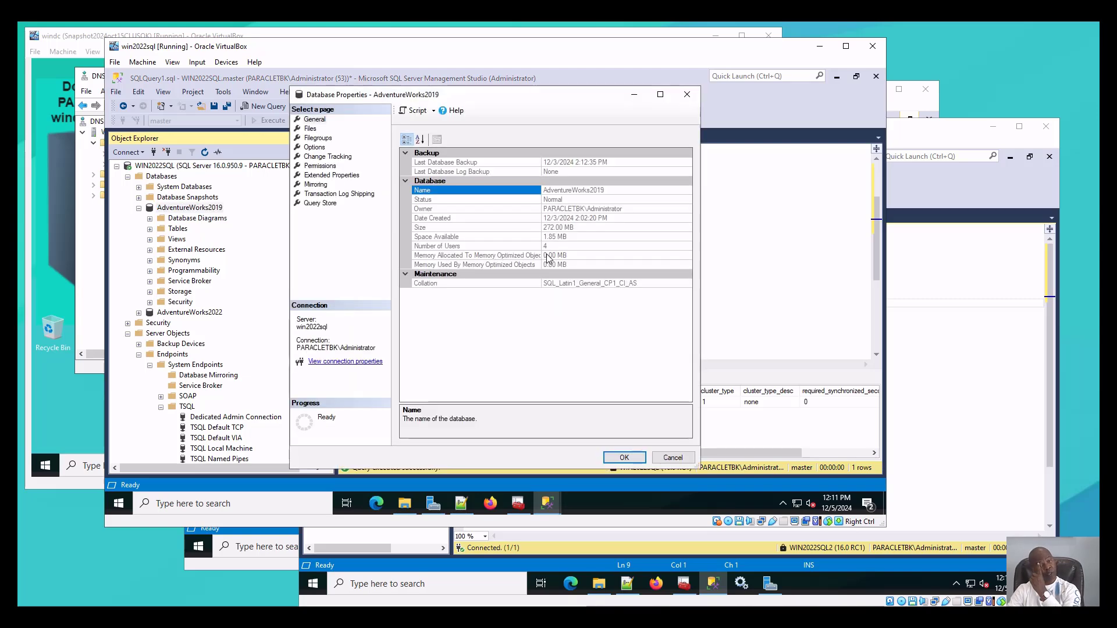
pyautogui.click(314, 148)
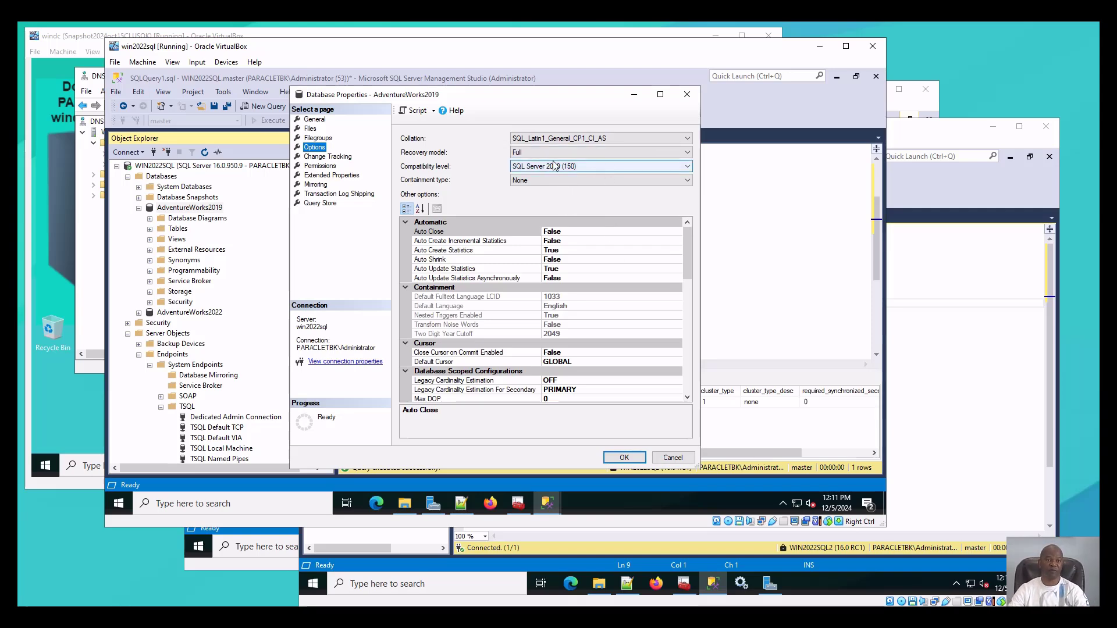
pyautogui.click(687, 94)
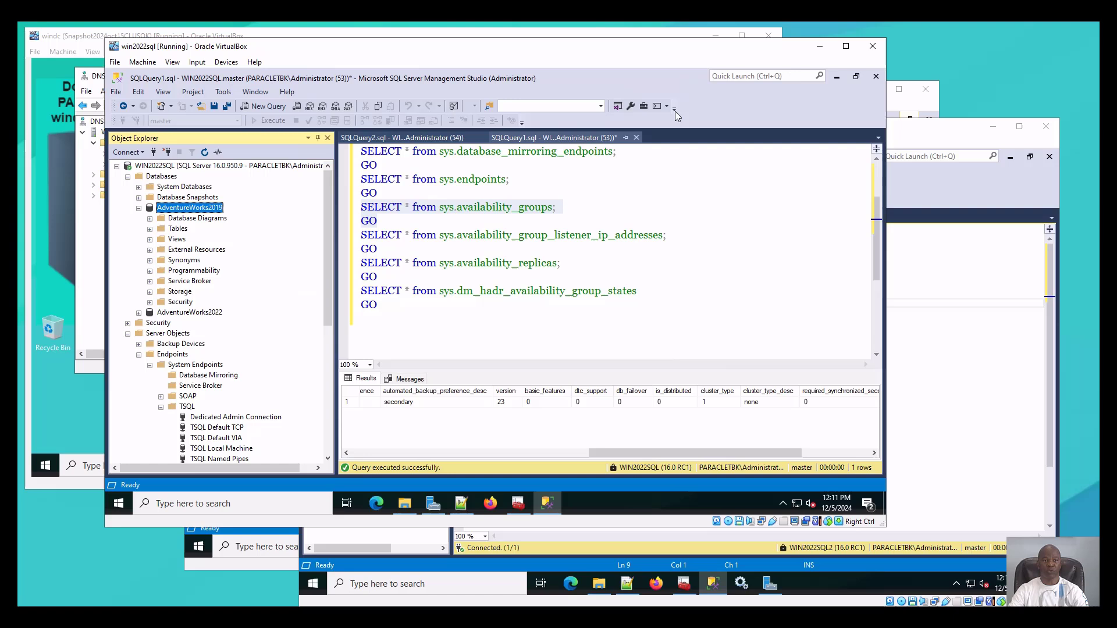
pyautogui.click(139, 209)
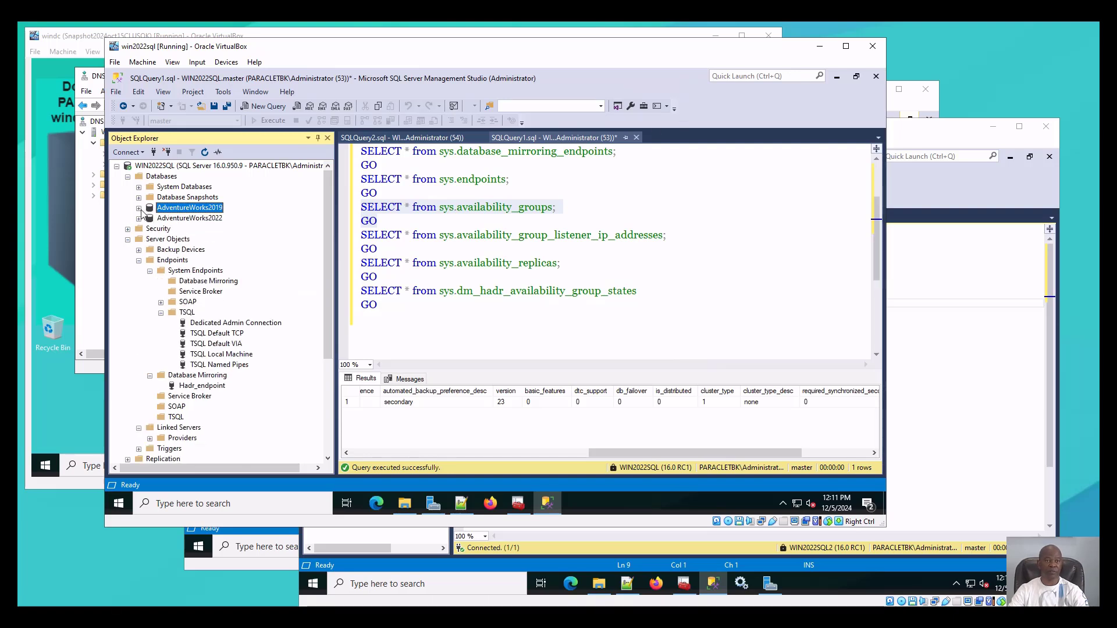
# Check the recovery model and compatibility level in the AdventureWorks2022 database properties, and cancel without changes.
pyautogui.rightClick(180, 222)
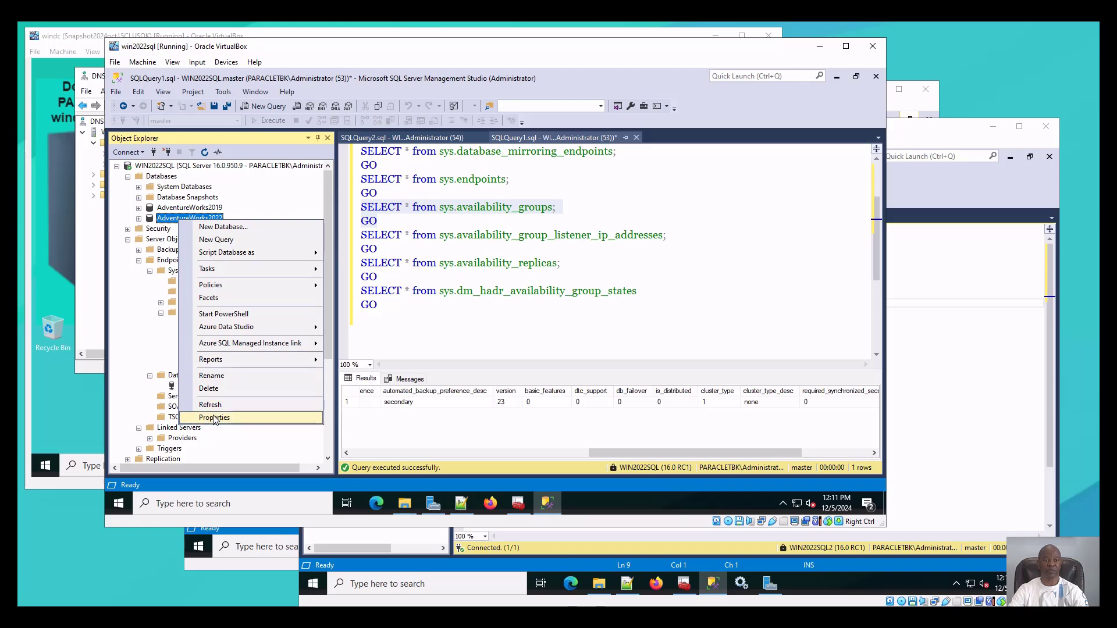
pyautogui.click(214, 418)
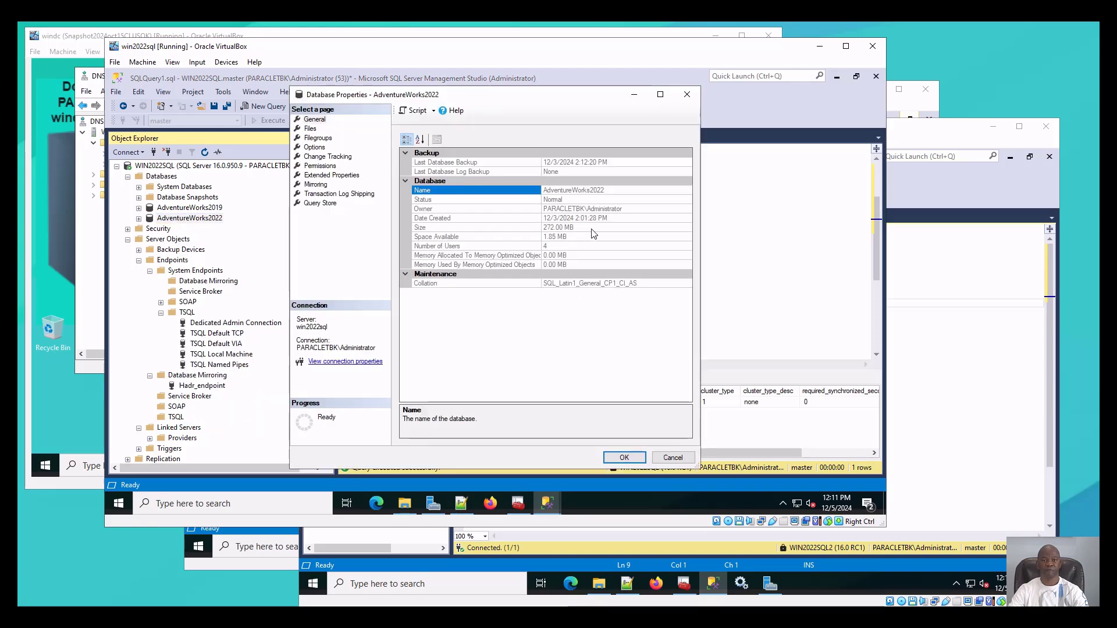
pyautogui.click(313, 149)
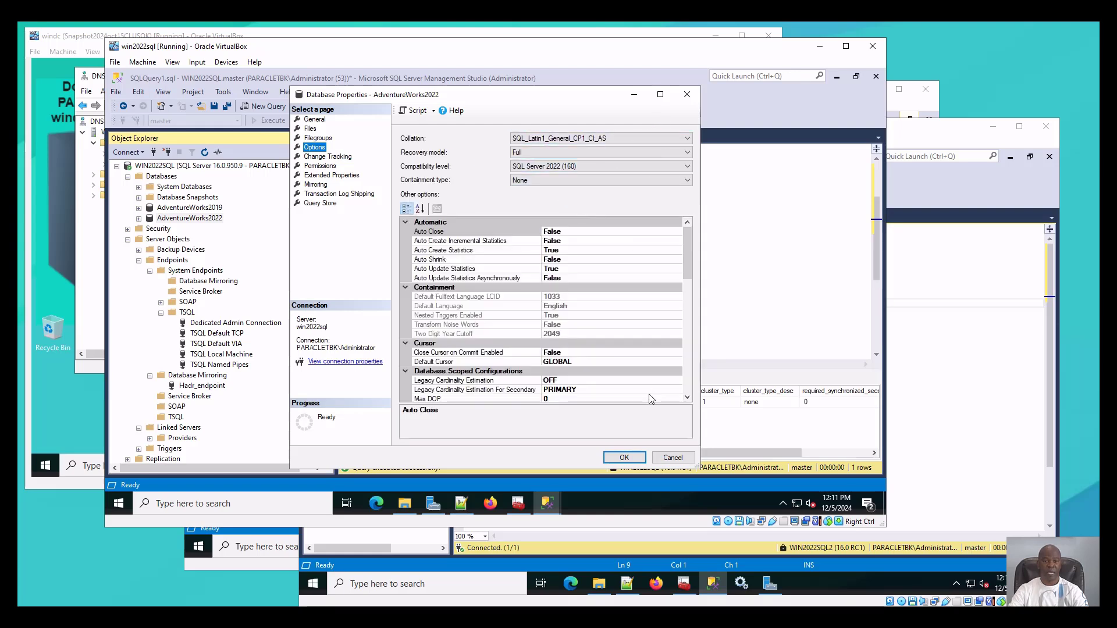
pyautogui.click(672, 458)
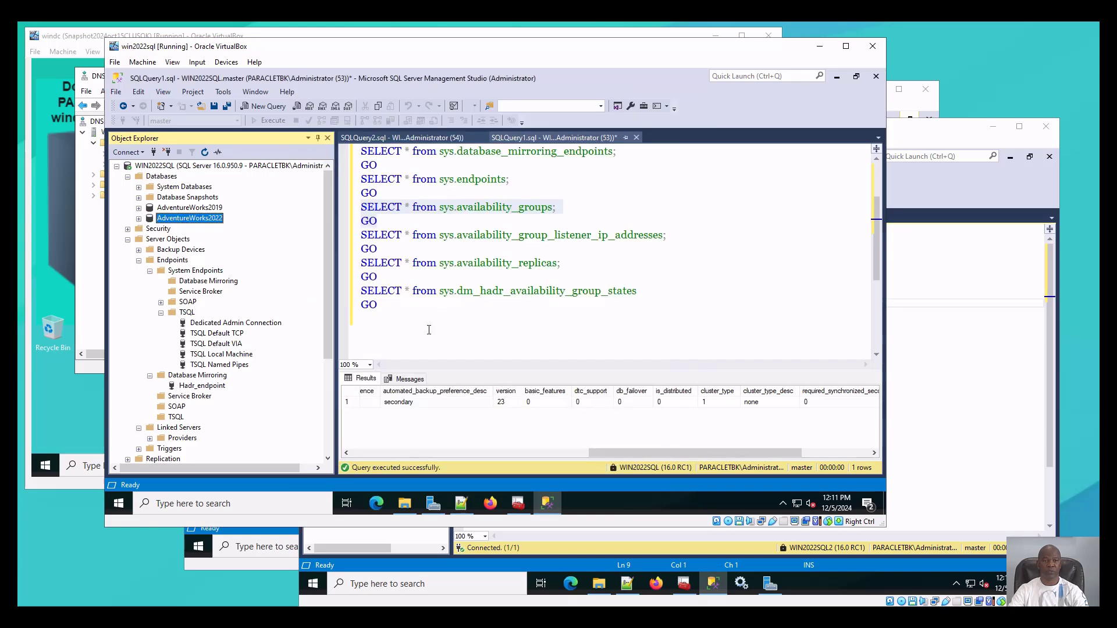
# Run a full disk backup of AdventureWorks2019 to its default backup file, overwriting all existing backup sets.
pyautogui.rightClick(208, 210)
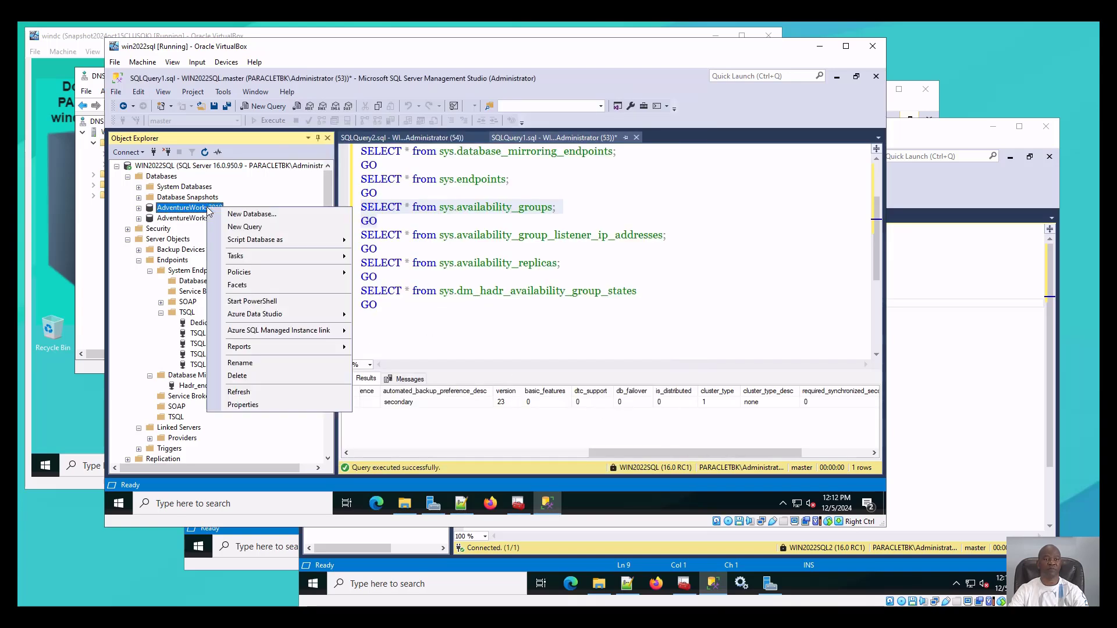
pyautogui.moveTo(277, 243)
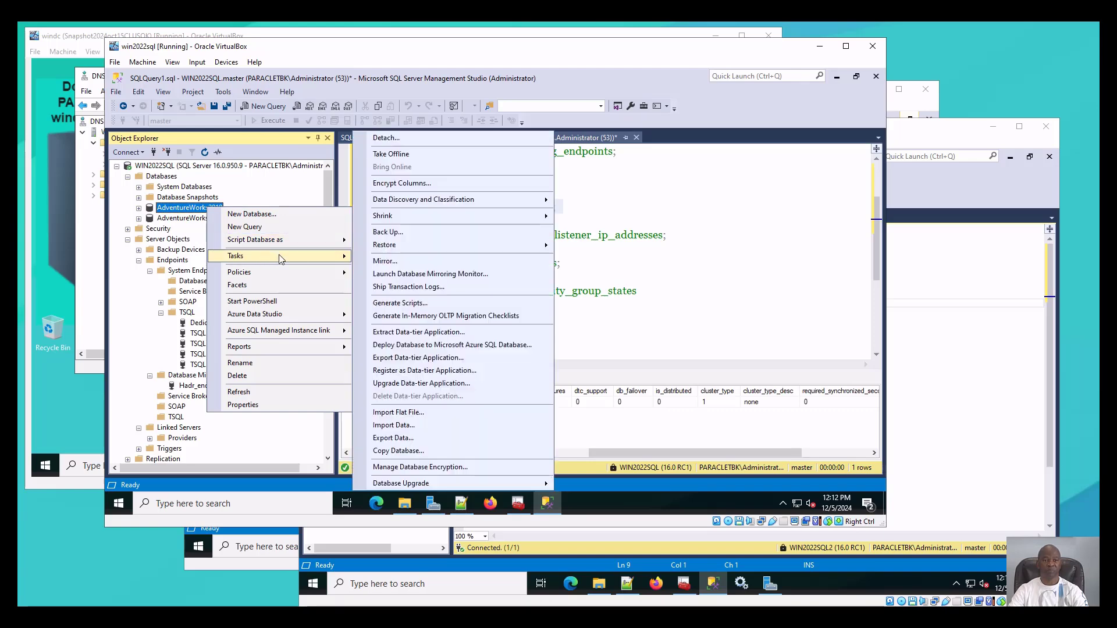
pyautogui.click(416, 236)
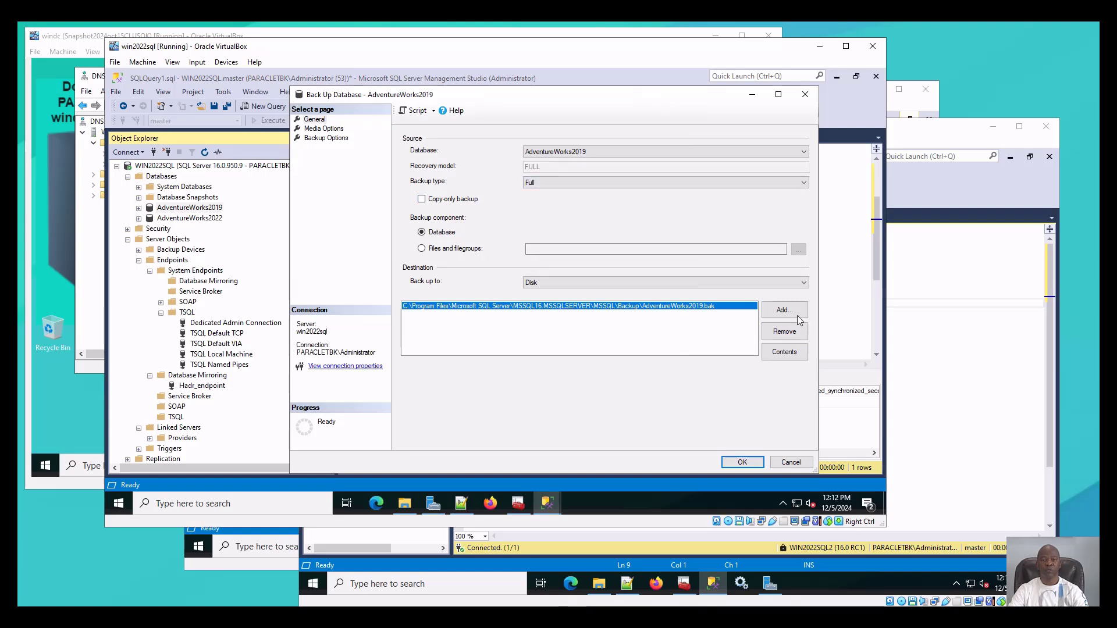
pyautogui.click(323, 129)
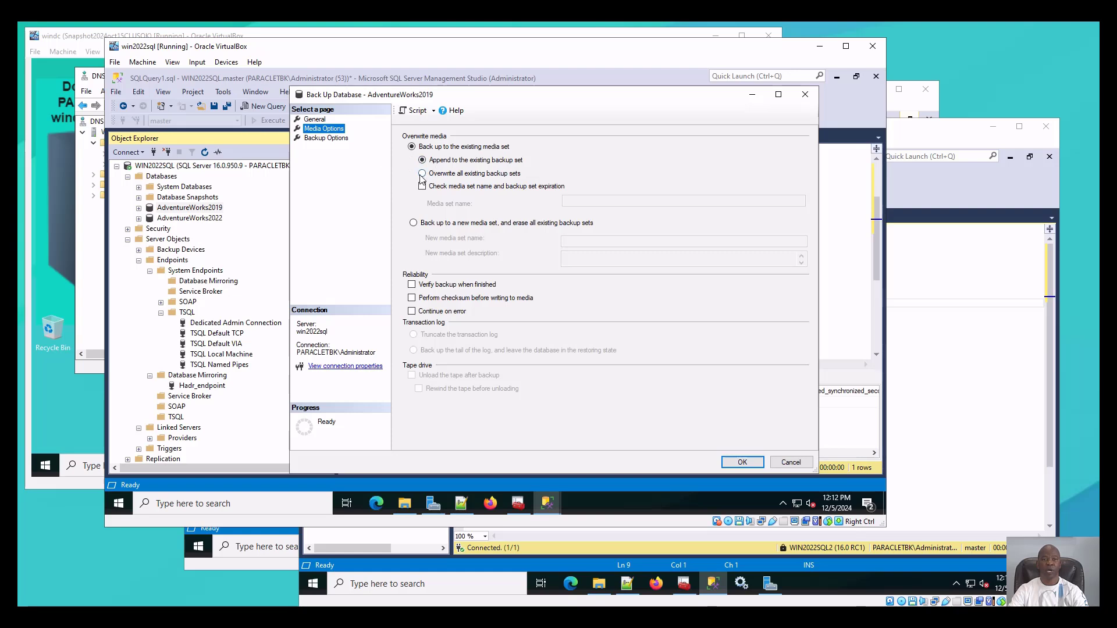
pyautogui.click(423, 173)
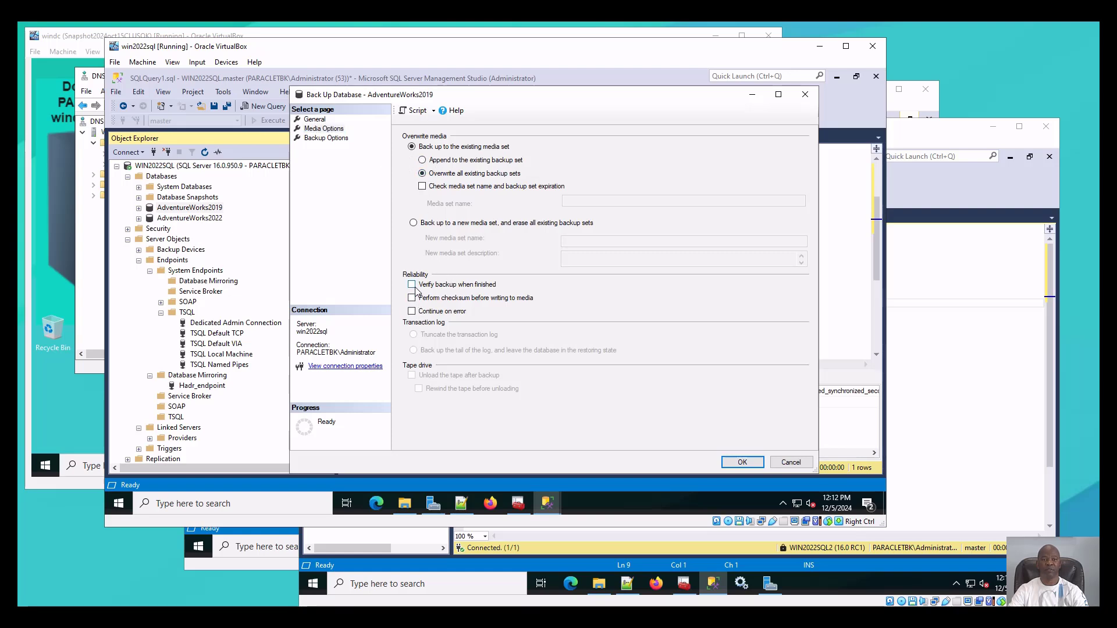
pyautogui.click(737, 465)
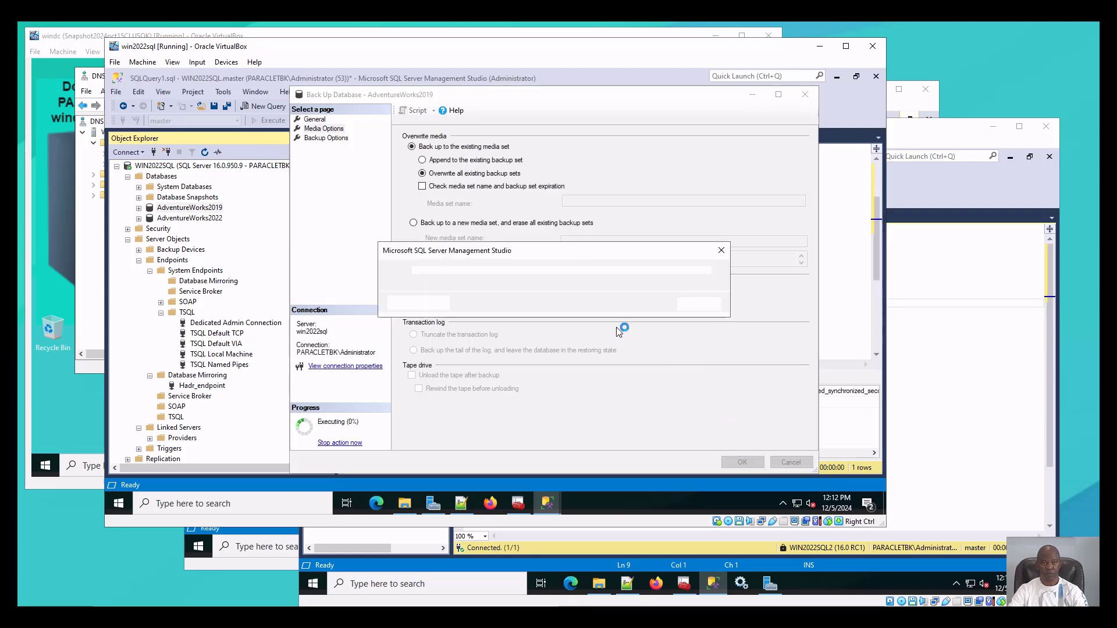
pyautogui.click(700, 307)
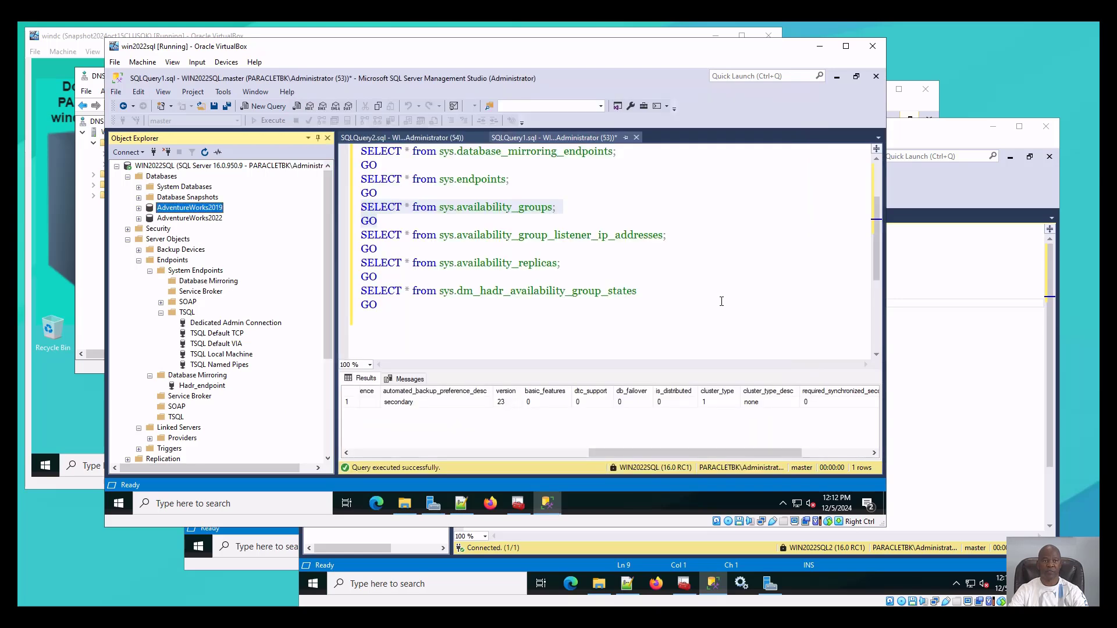
# Run a full disk backup of AdventureWorks2022 to its default backup file, overwriting all existing backup sets.
pyautogui.rightClick(199, 218)
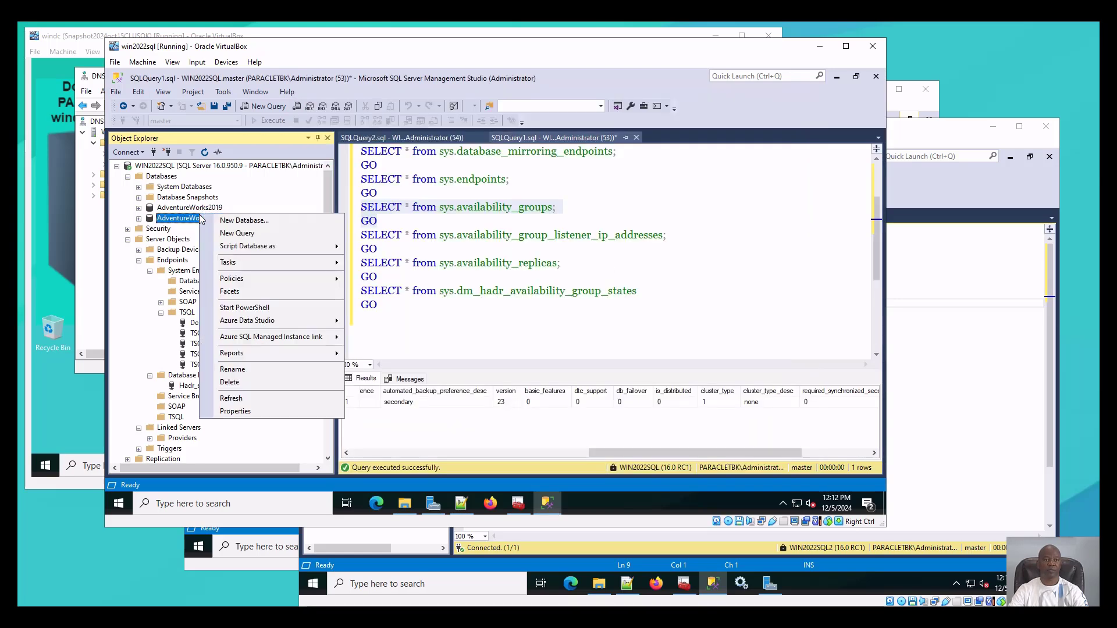
pyautogui.moveTo(250, 265)
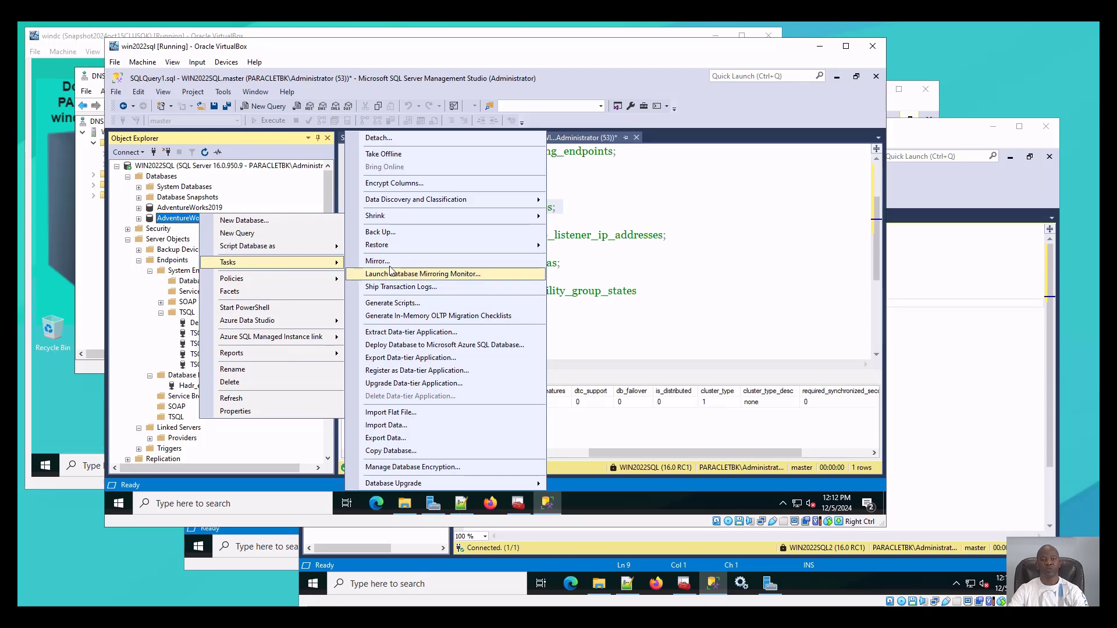
pyautogui.click(390, 234)
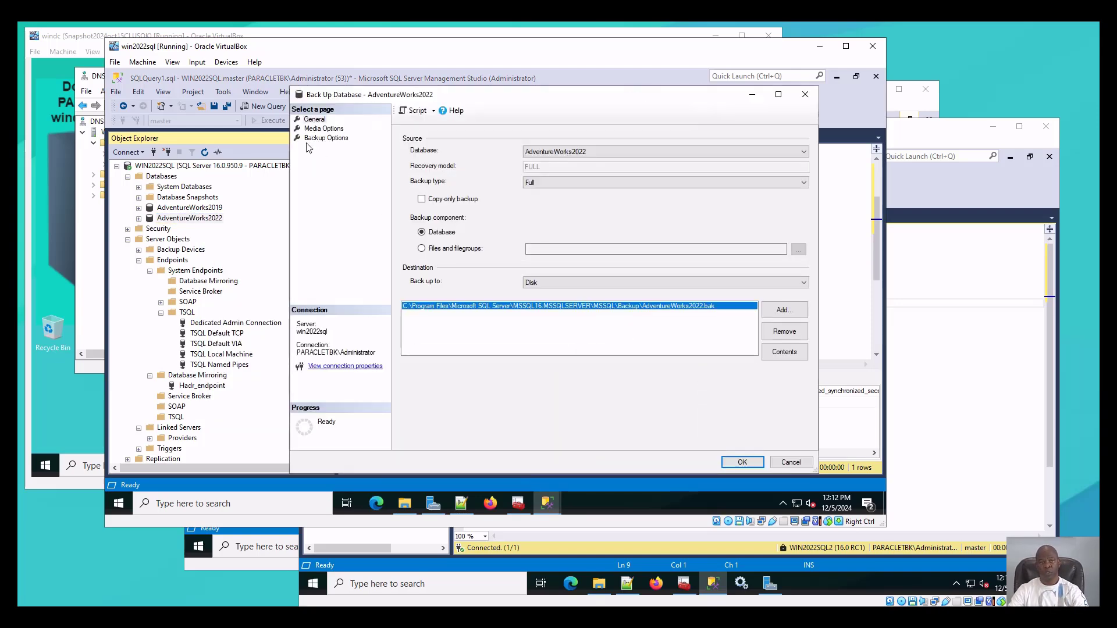
pyautogui.click(319, 130)
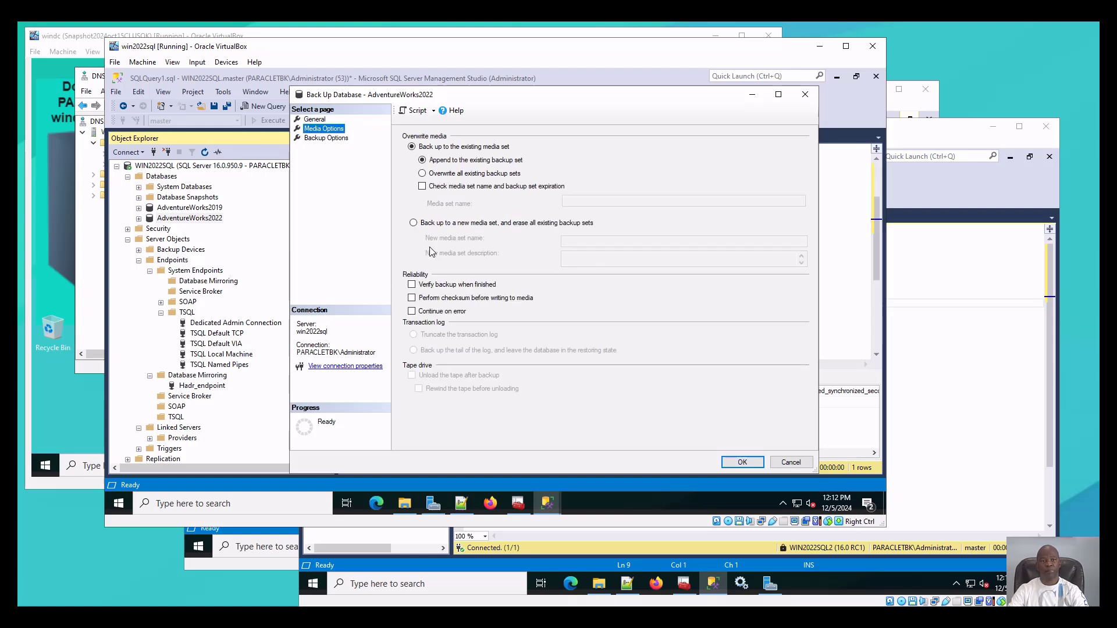
pyautogui.click(422, 173)
pyautogui.click(735, 462)
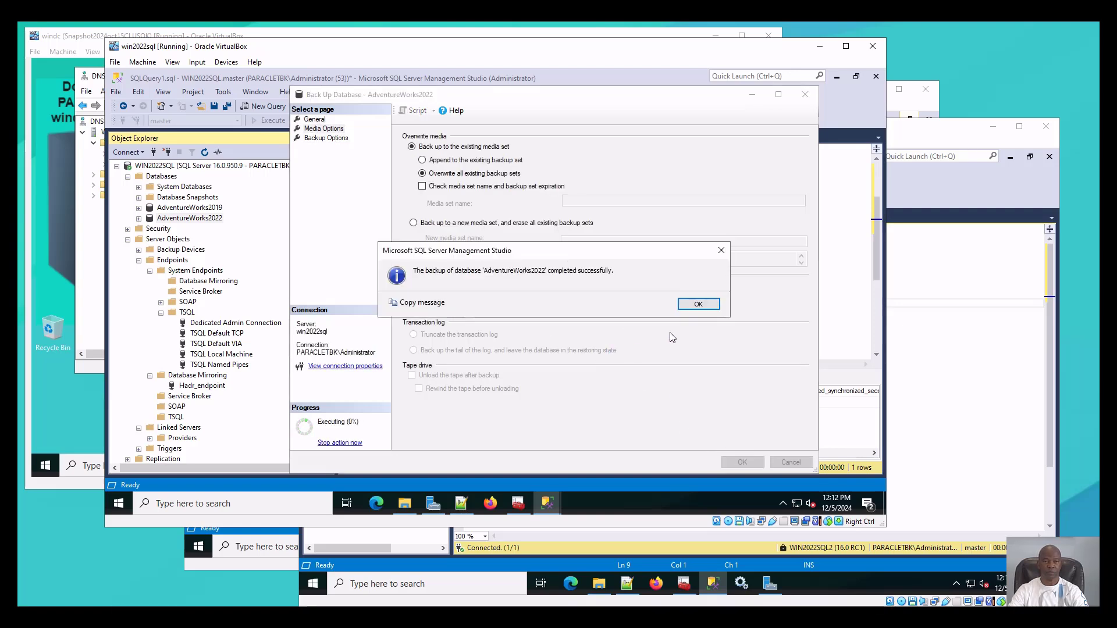
pyautogui.click(700, 304)
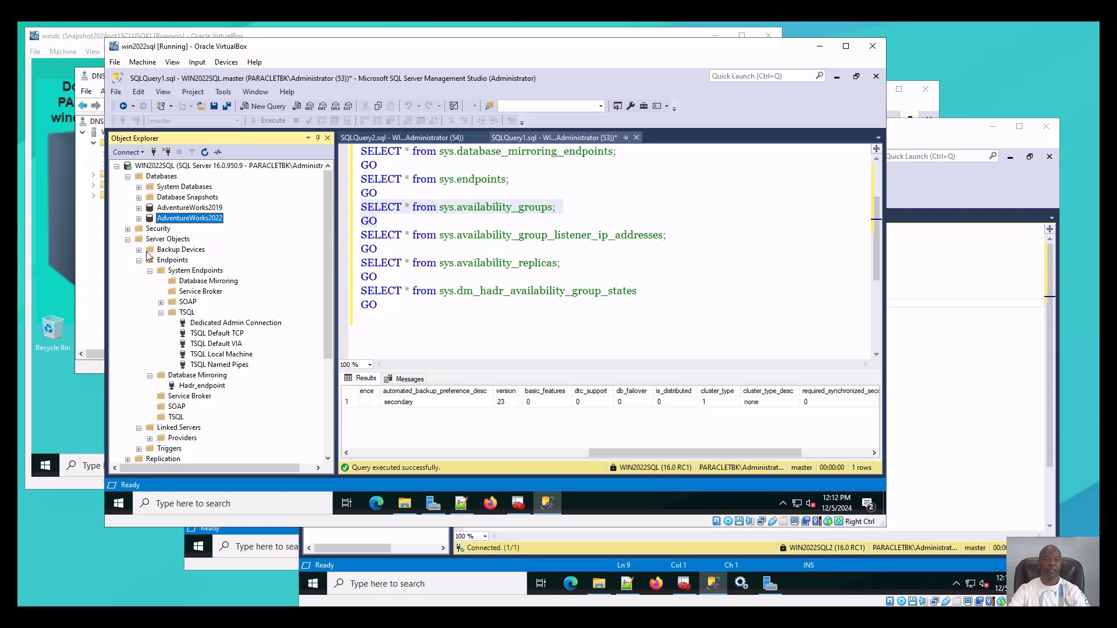
# Collapse the TSQL endpoints, Endpoints and Server Objects nodes of the primary server's object tree.
pyautogui.click(161, 314)
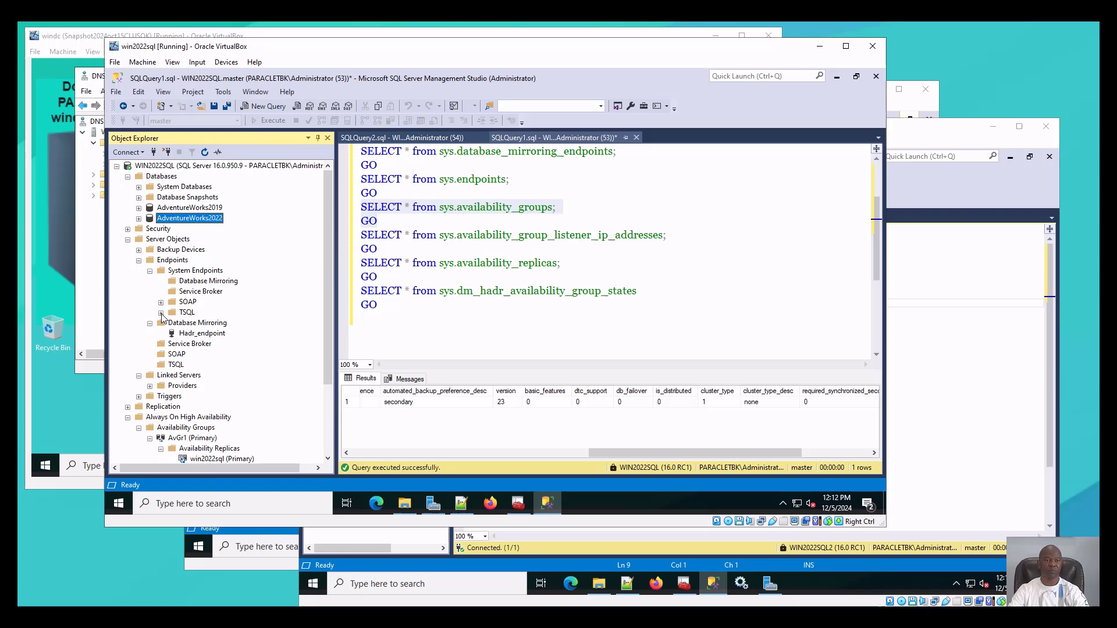
pyautogui.click(139, 261)
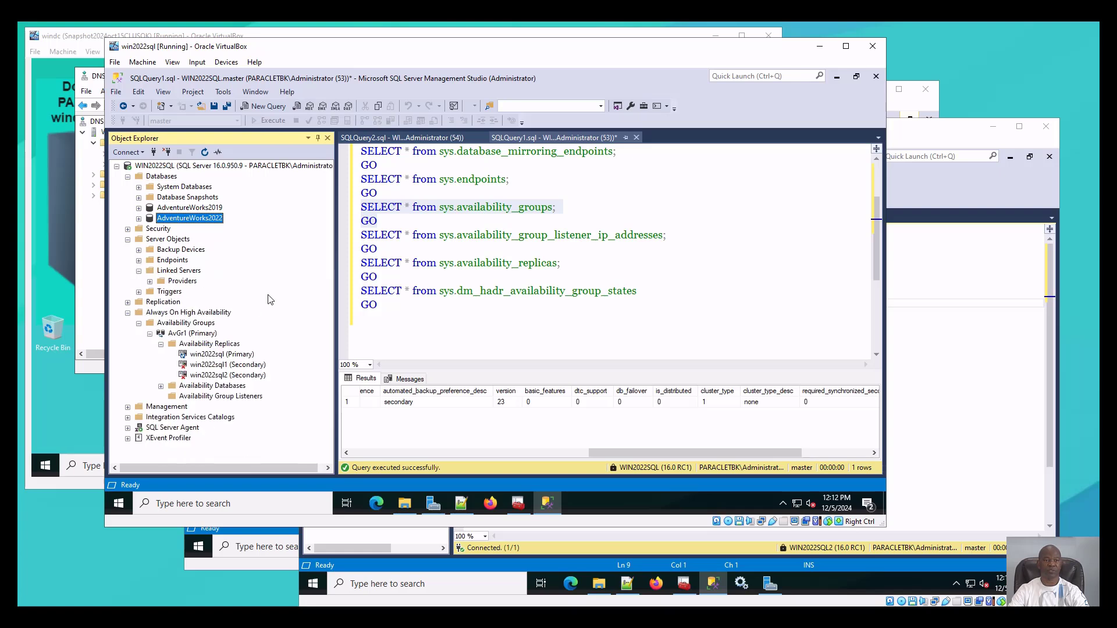
pyautogui.click(128, 239)
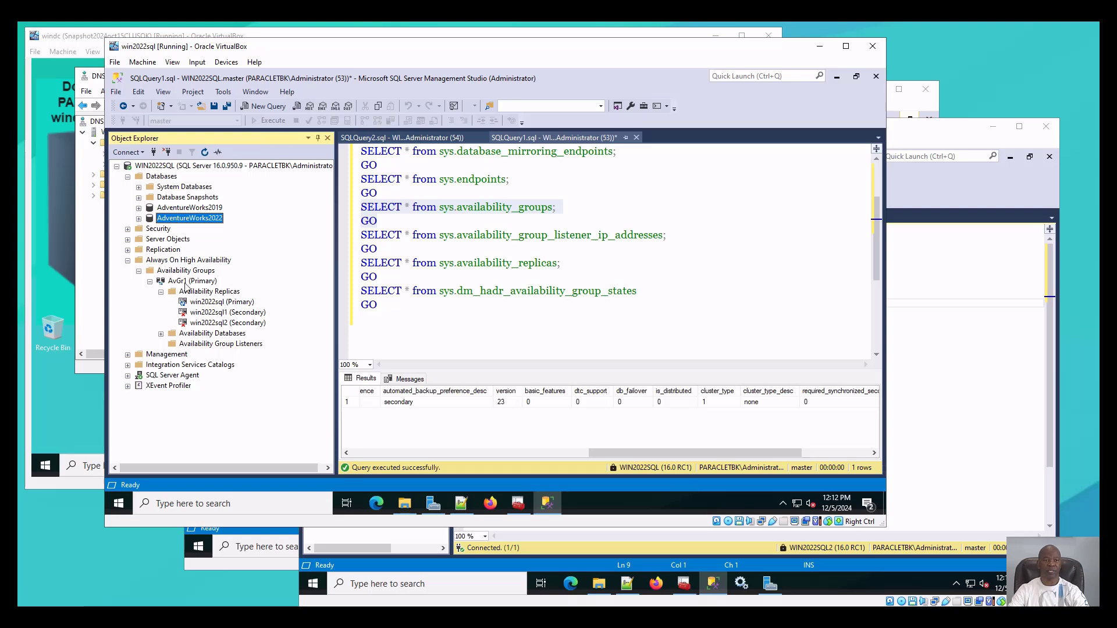
# Review the Always On High Availability node and the two secondary replicas of the AvGr1 availability group.
pyautogui.click(182, 260)
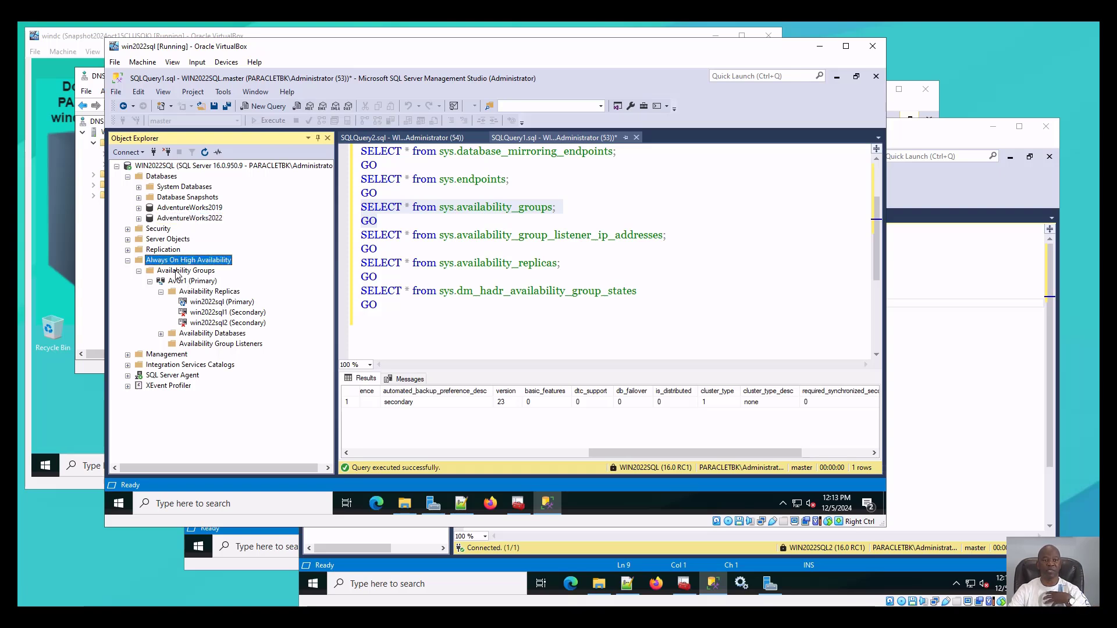
pyautogui.click(207, 316)
pyautogui.click(210, 323)
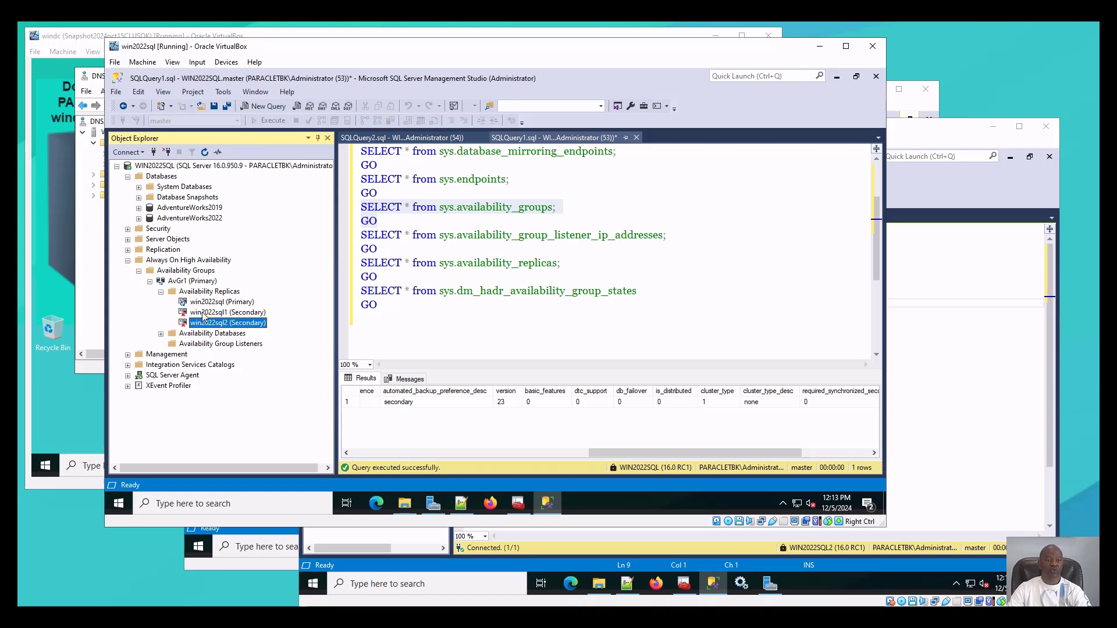
pyautogui.click(203, 315)
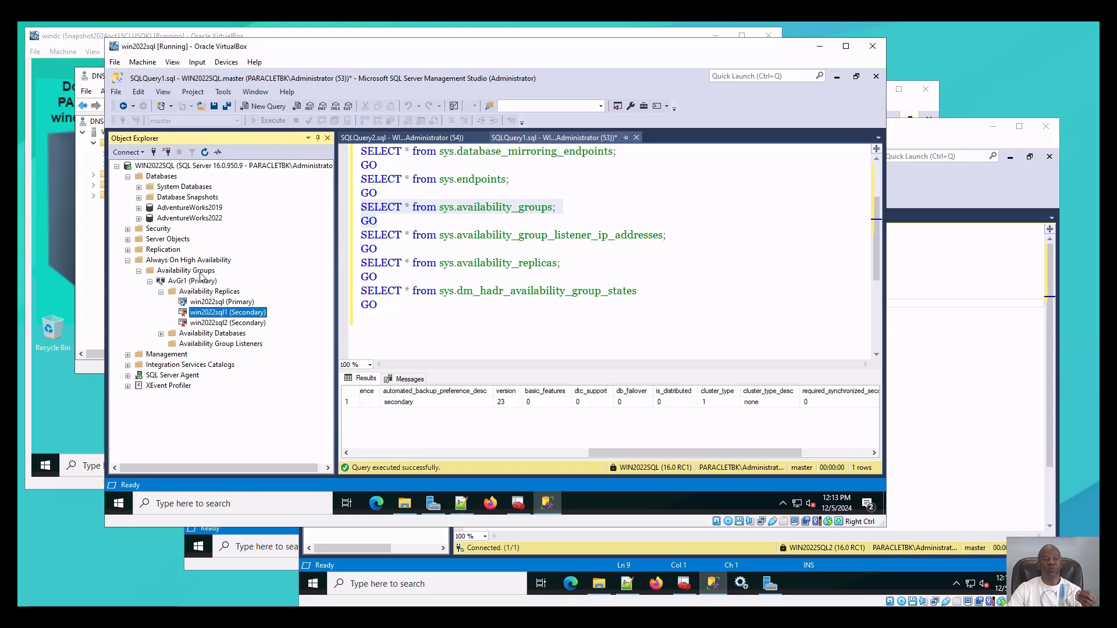
# Collapse the primary server's object tree and connect to the WIN2022SQL2 database engine with Windows Authentication.
pyautogui.click(117, 166)
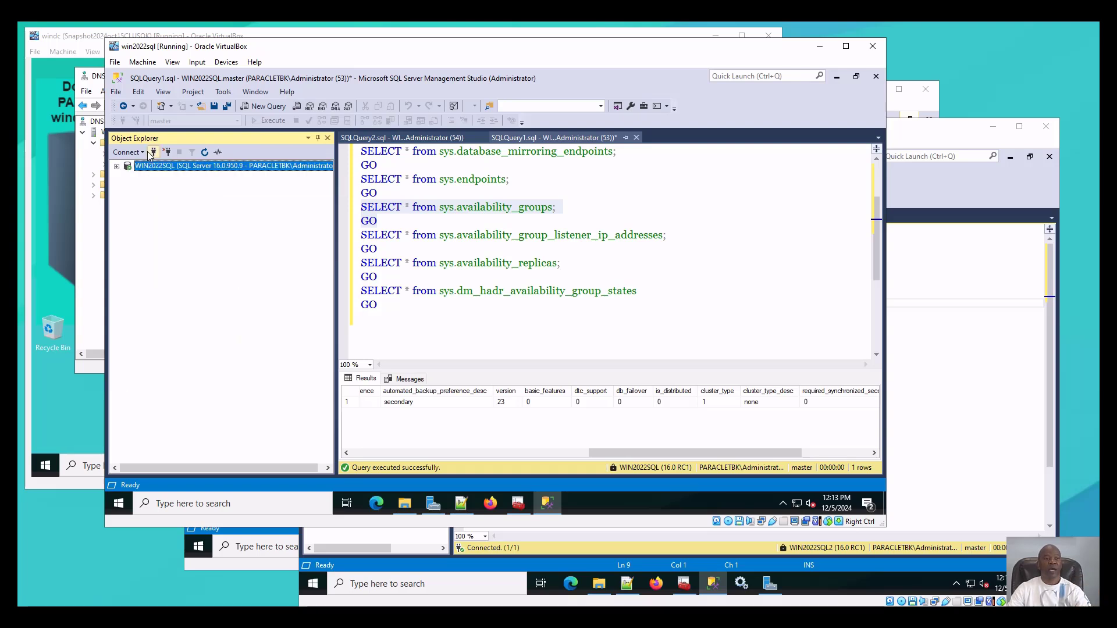
pyautogui.click(142, 152)
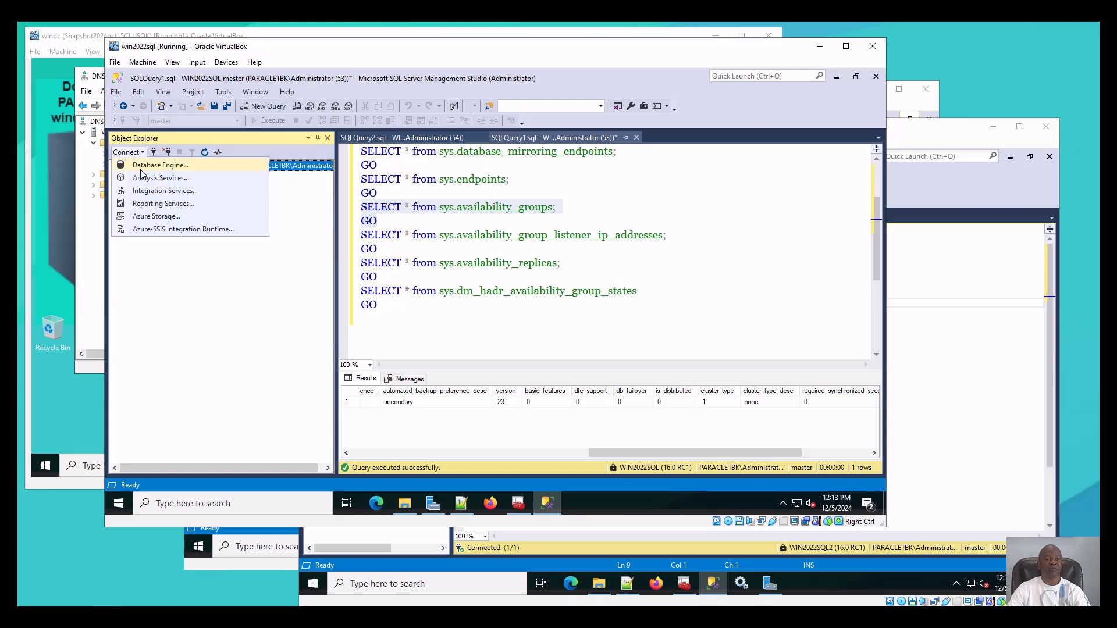
pyautogui.click(146, 166)
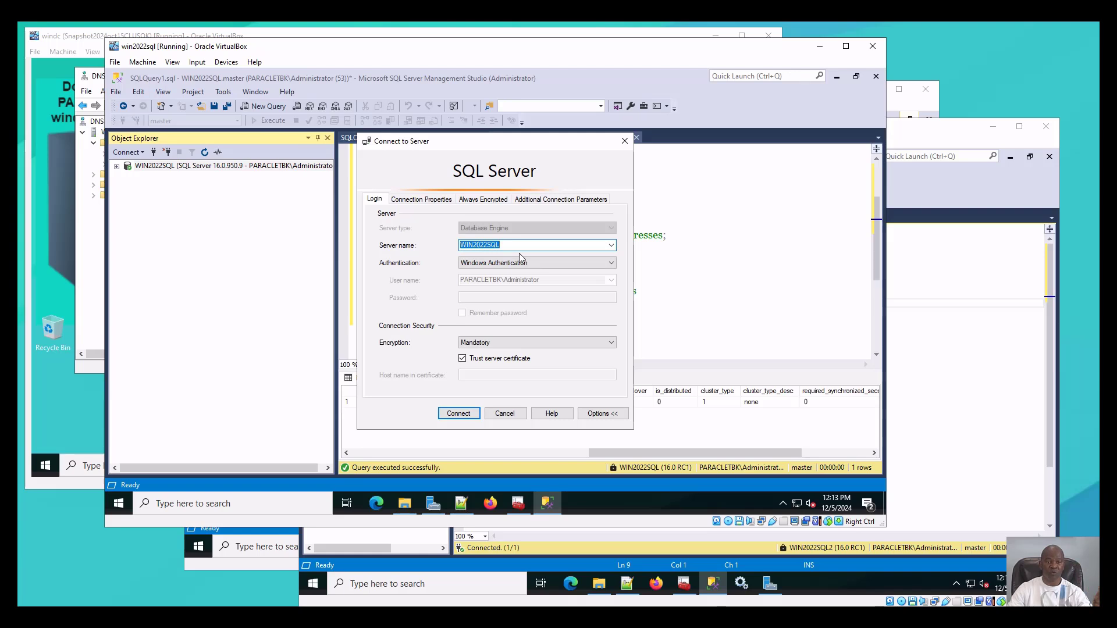
pyautogui.click(504, 246)
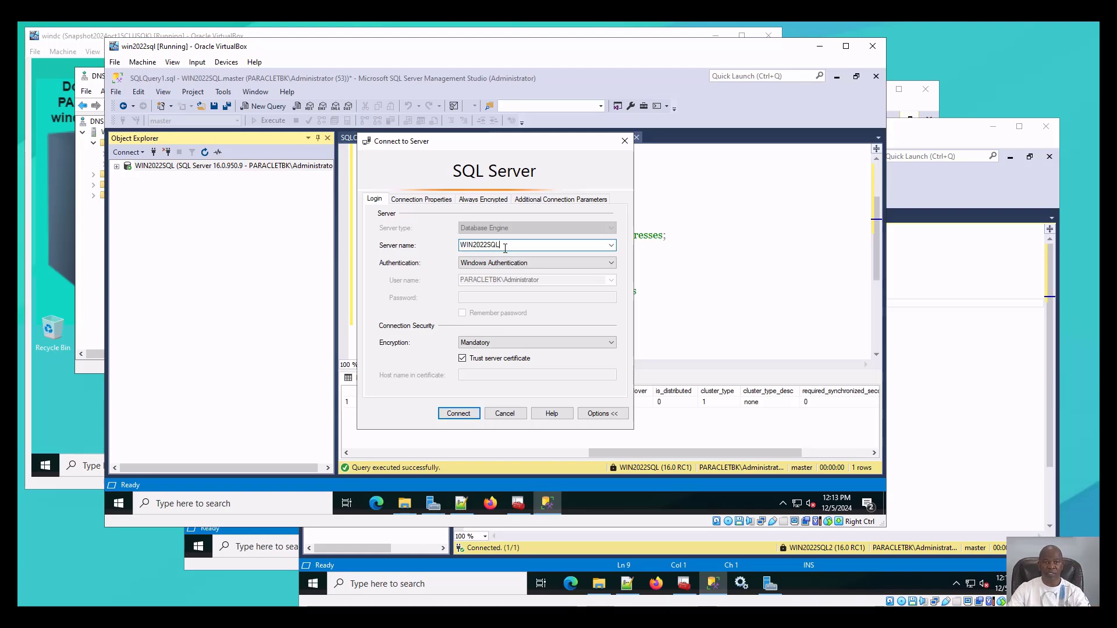
pyautogui.write('2')
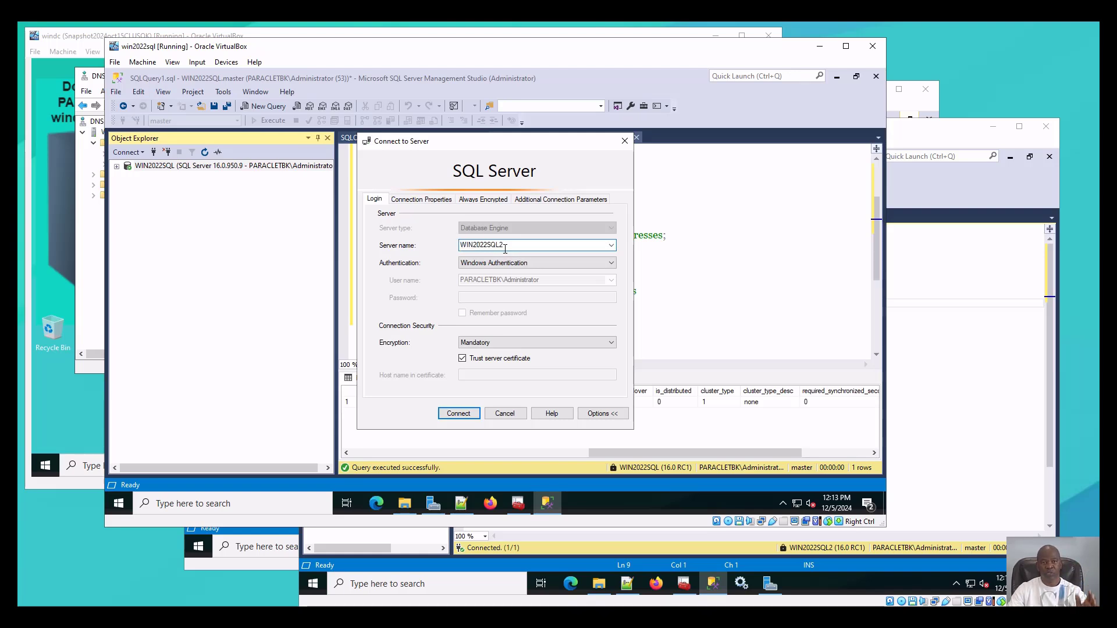
pyautogui.click(463, 414)
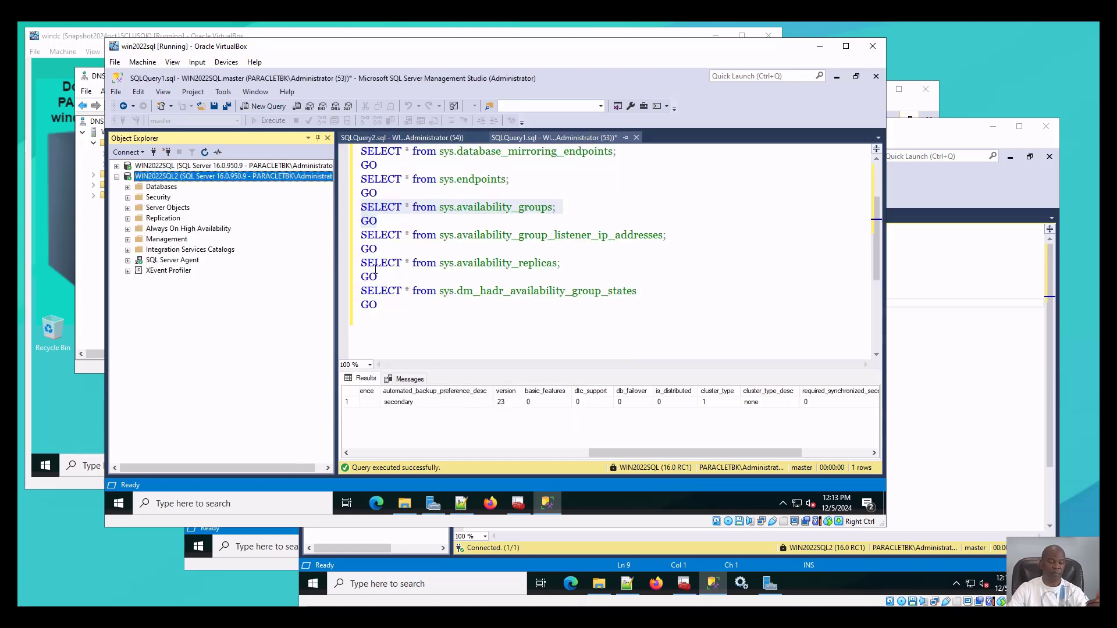
# Connect to the WIN2022SQL1 database engine with Windows Authentication.
pyautogui.click(143, 154)
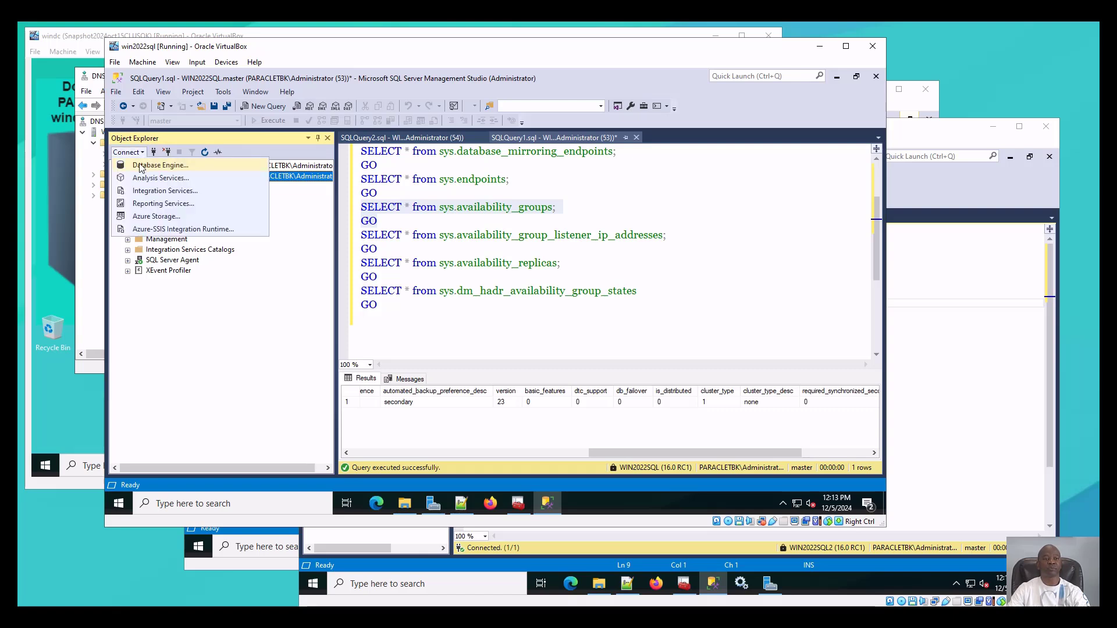
pyautogui.click(146, 165)
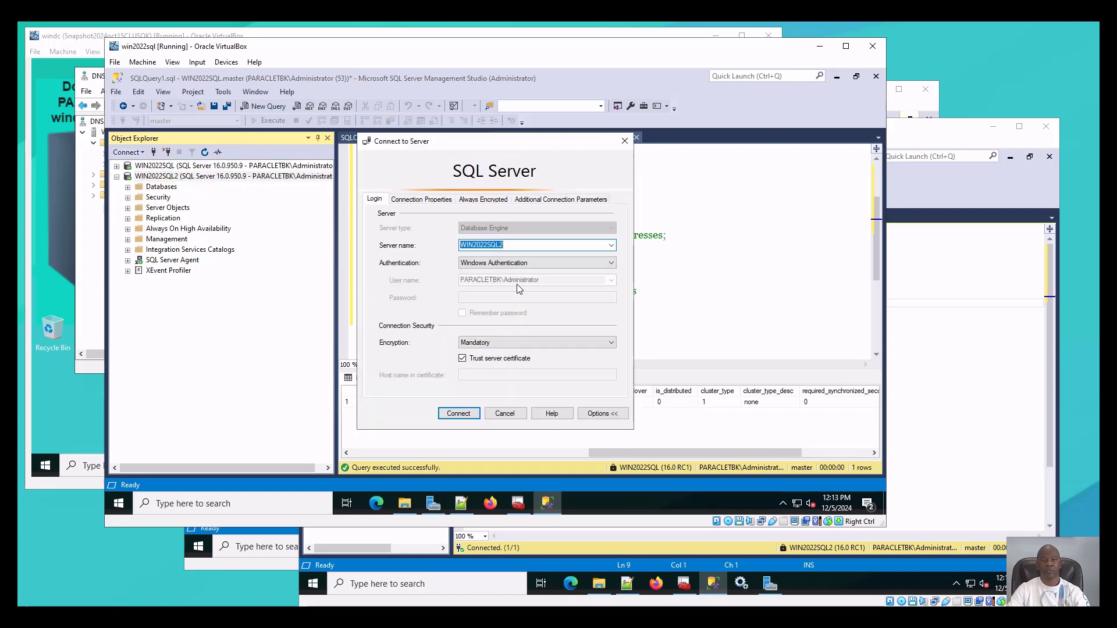
pyautogui.click(560, 246)
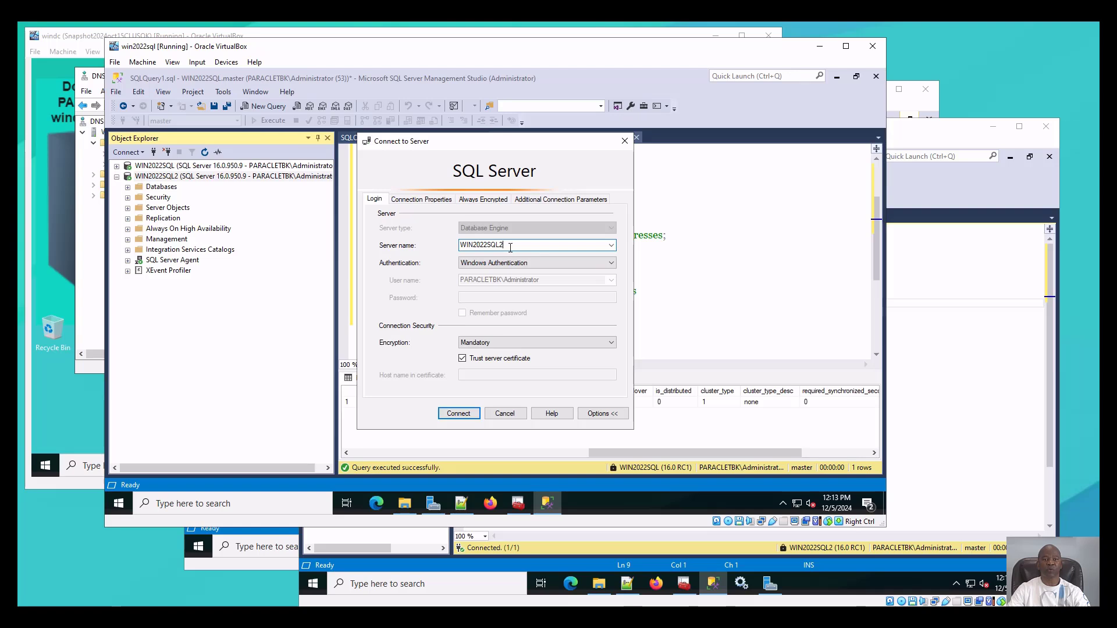
pyautogui.press('BackSpace')
pyautogui.write('1')
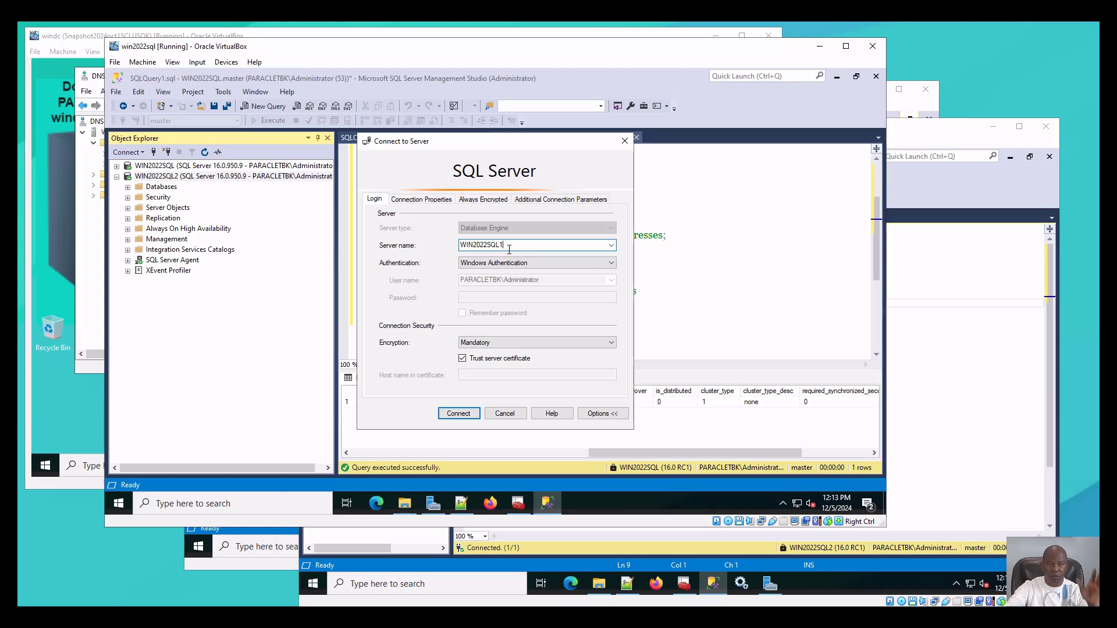
pyautogui.click(459, 414)
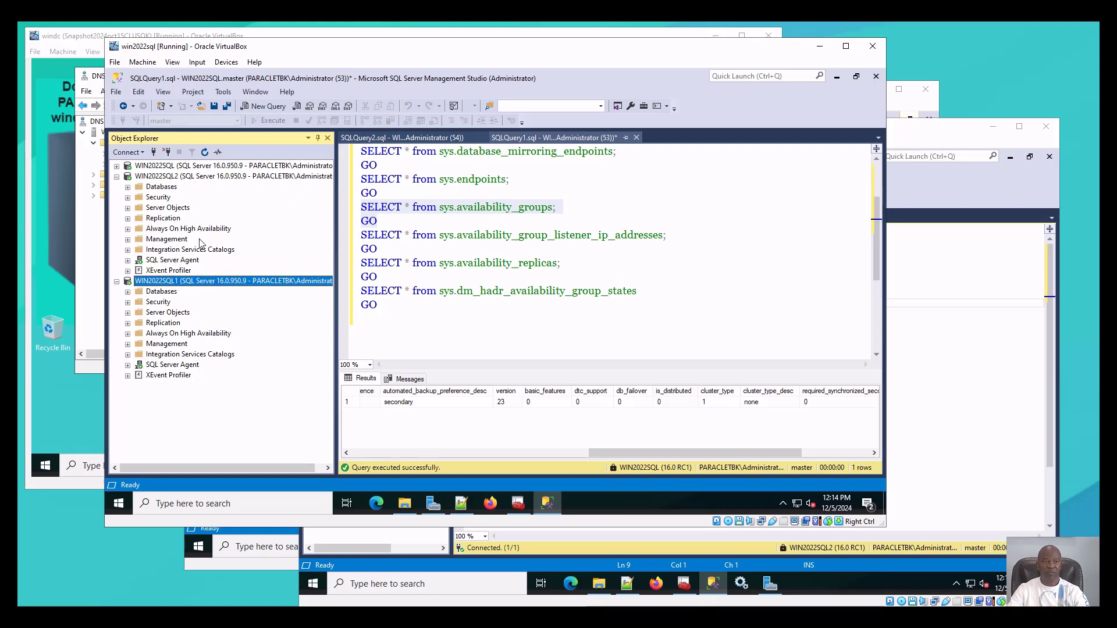
# Collapse both secondary servers' trees and expand WIN2022SQL to inspect AvGr1 and its win2022sql and win2022sql1 replicas.
pyautogui.click(117, 176)
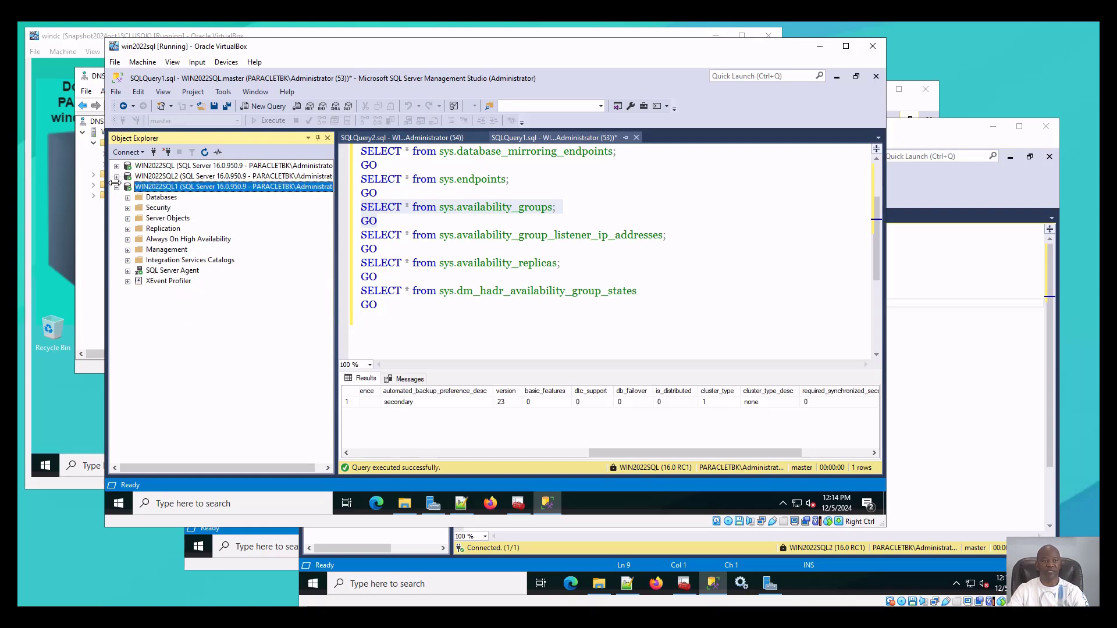
pyautogui.click(117, 187)
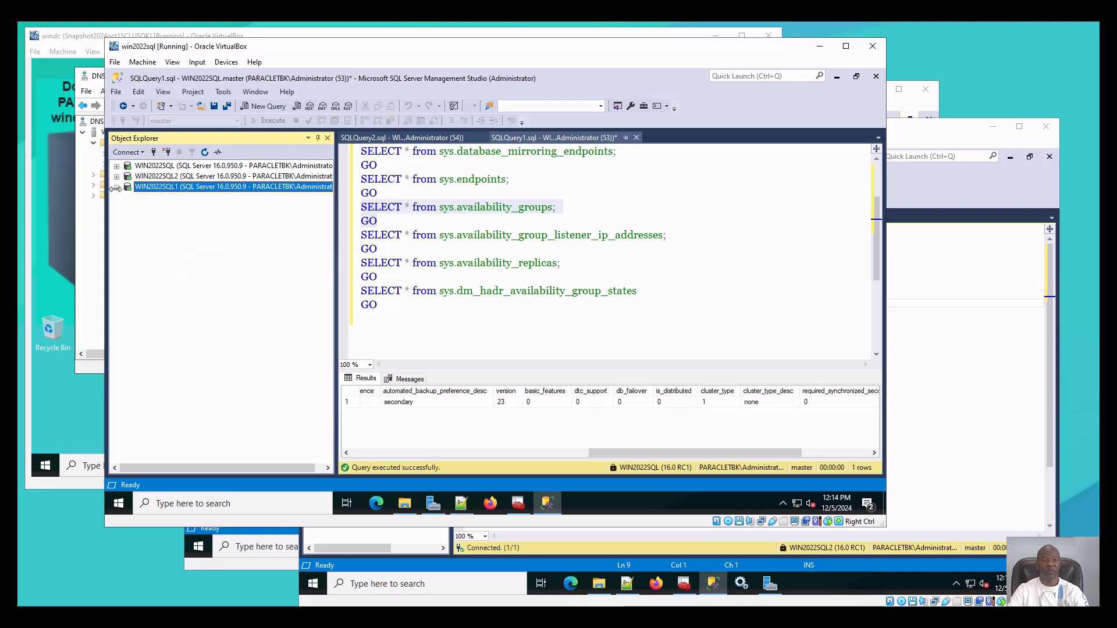
pyautogui.click(116, 166)
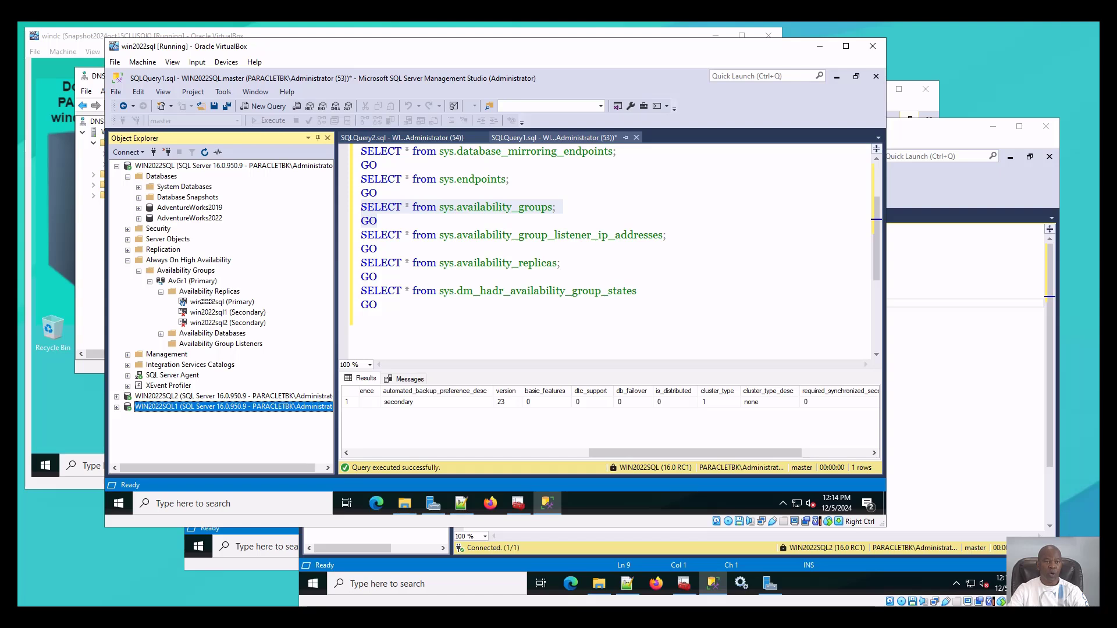
pyautogui.click(180, 281)
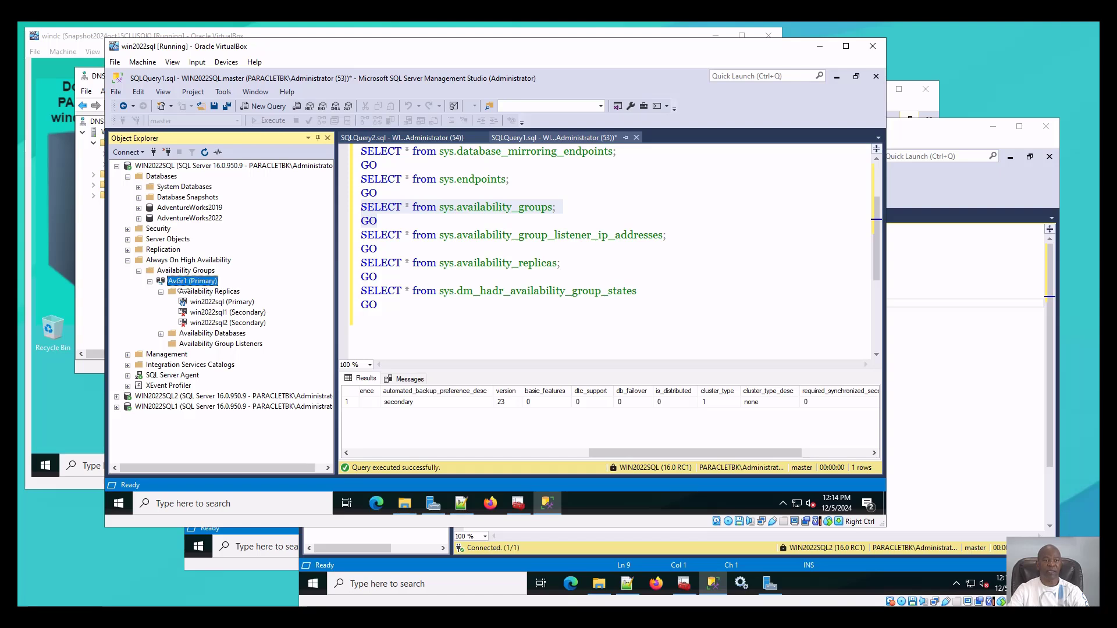
pyautogui.click(201, 302)
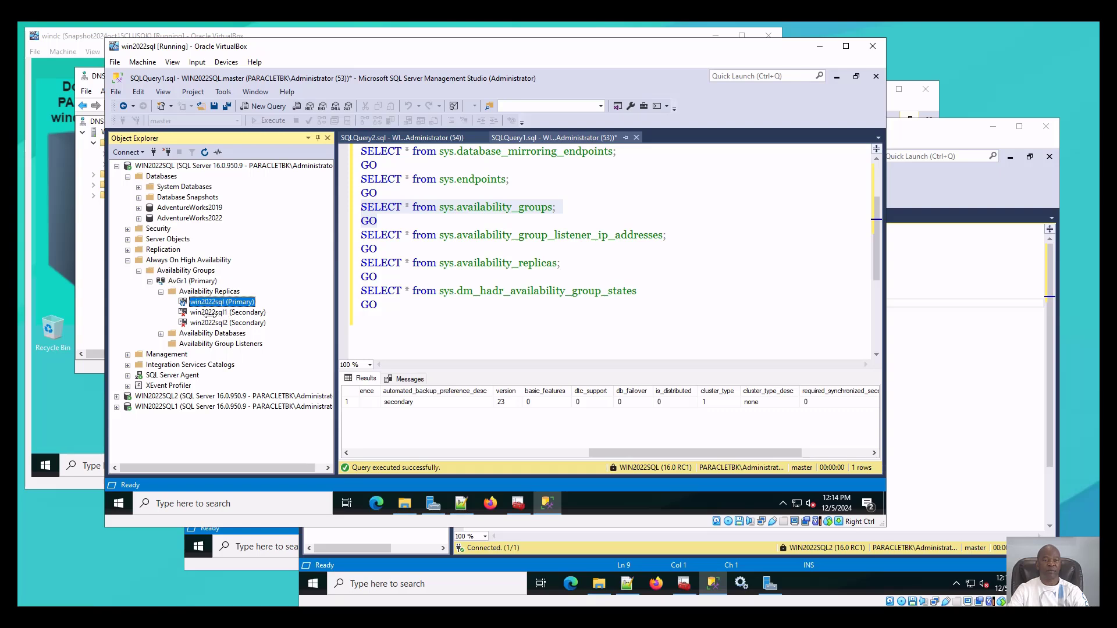
pyautogui.click(210, 313)
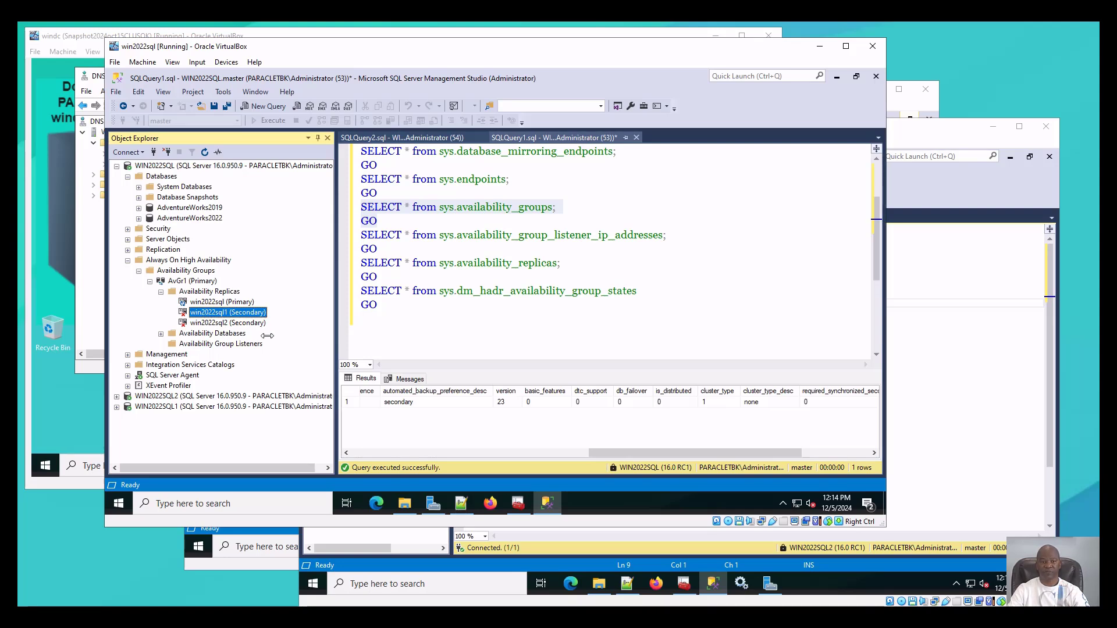
# Switch to File Explorer, open C:\Temp\SQL_CHECK and move the existing report file into the Archives folder.
pyautogui.click(406, 504)
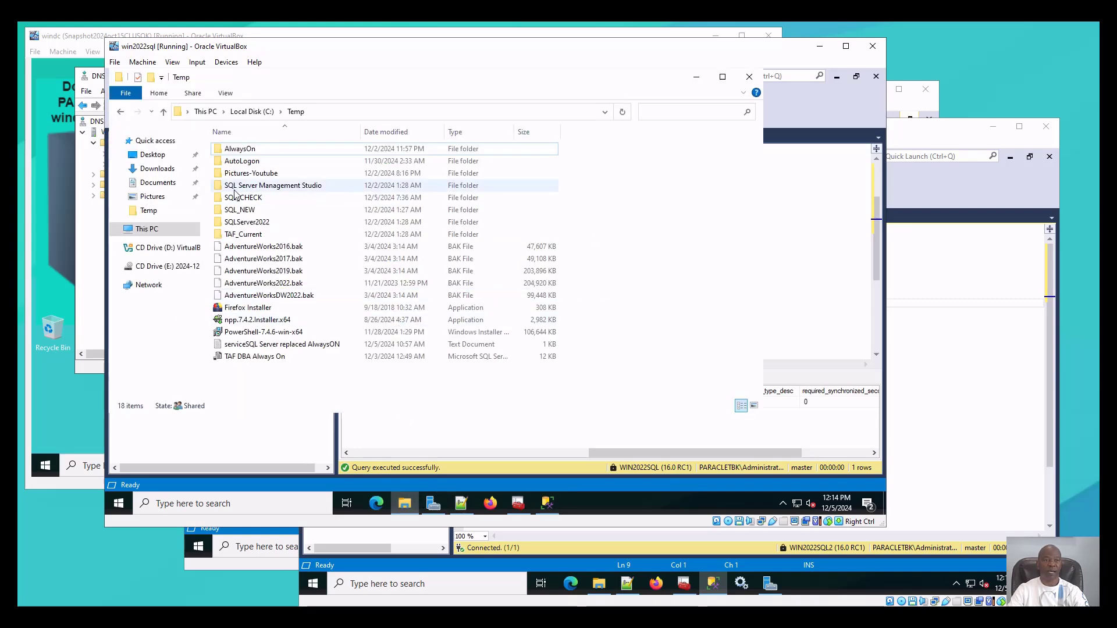
pyautogui.click(167, 214)
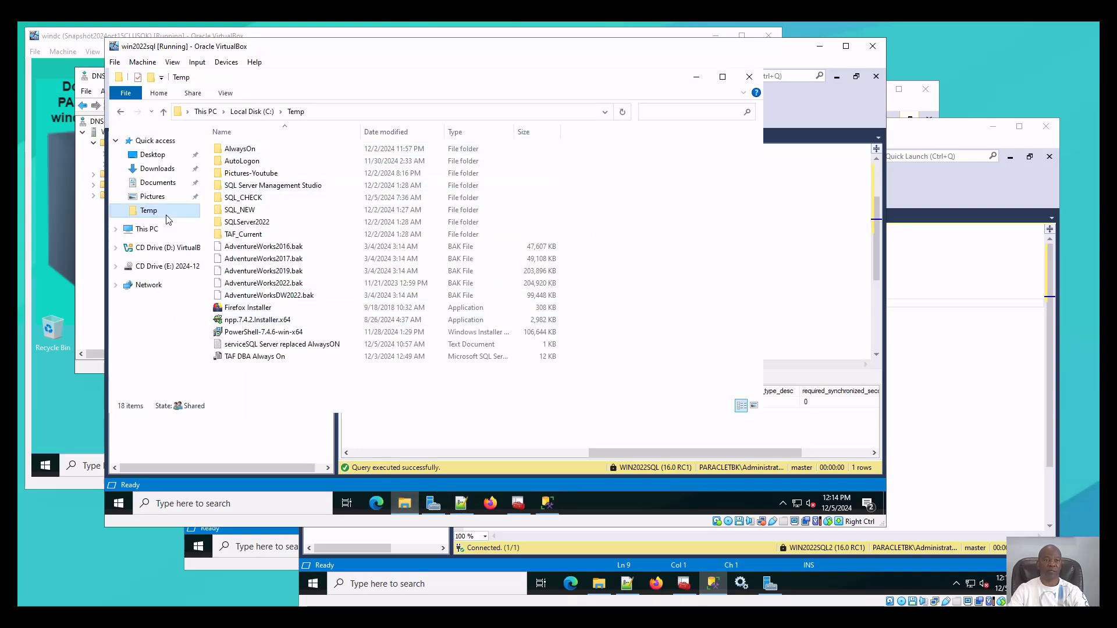
pyautogui.click(248, 200)
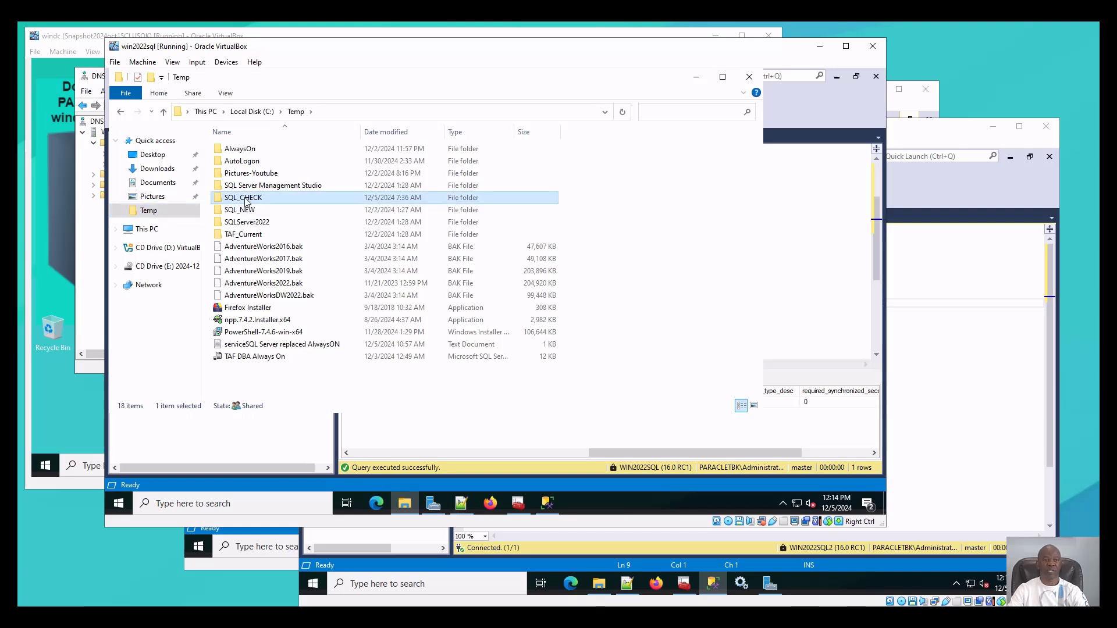
pyautogui.doubleClick(246, 200)
pyautogui.moveTo(347, 279); pyautogui.dragTo(284, 150)
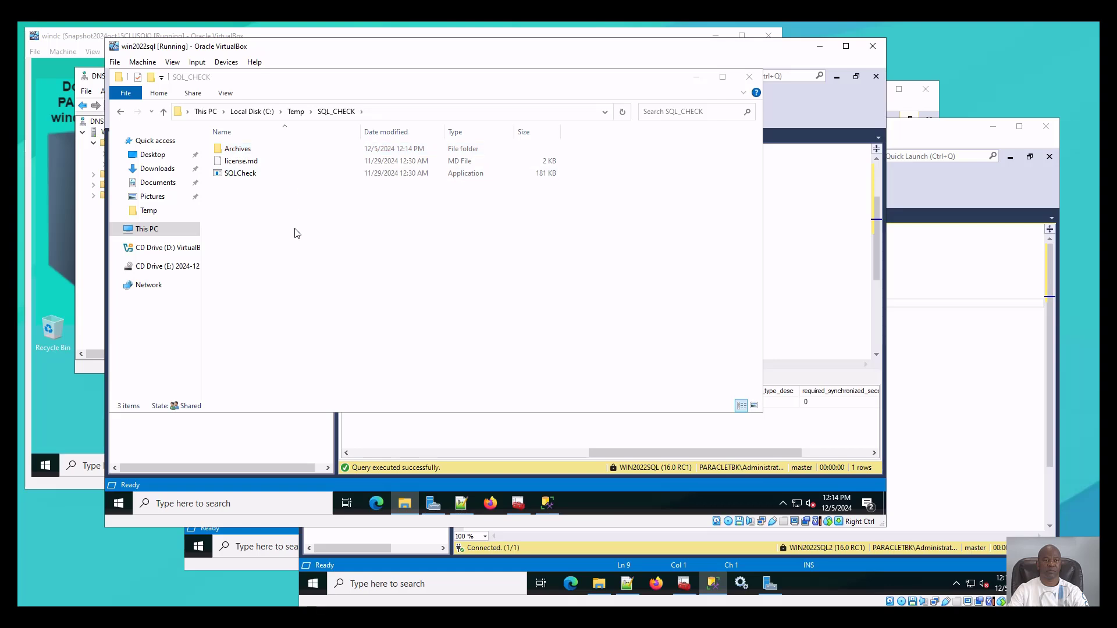
# Run the SQLCheck application as administrator to generate a connectivity report for the primary server.
pyautogui.click(244, 175)
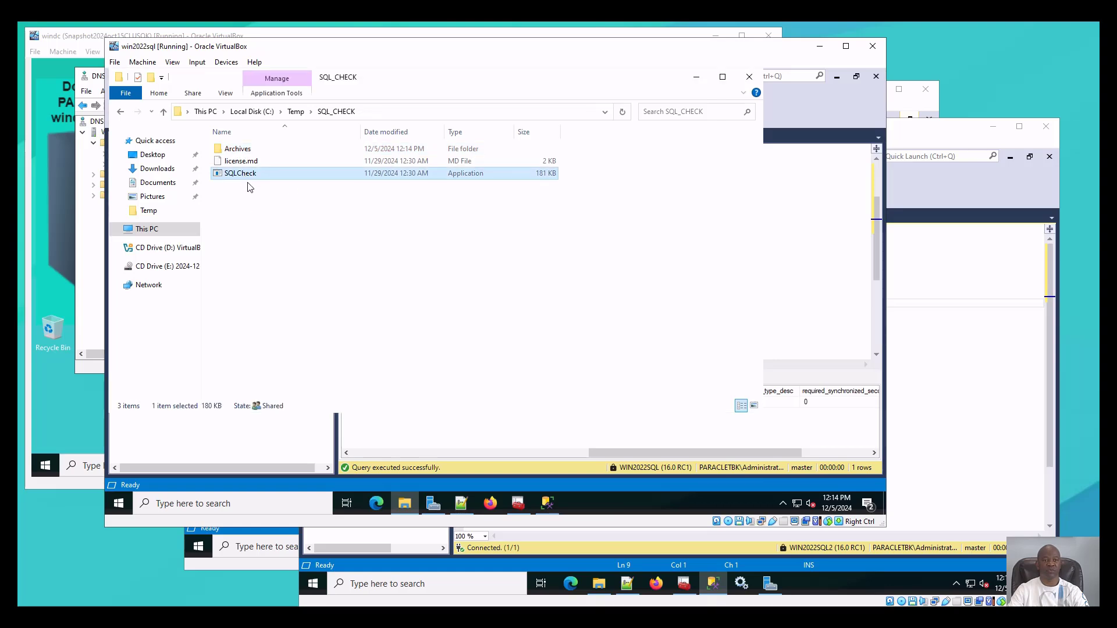
pyautogui.rightClick(245, 176)
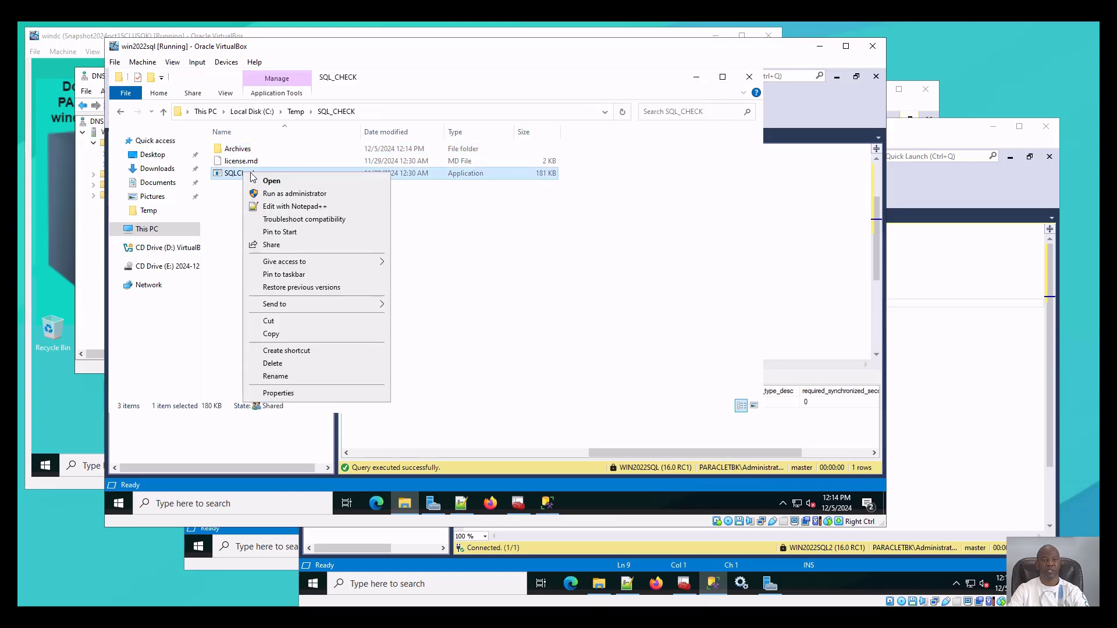
pyautogui.click(285, 196)
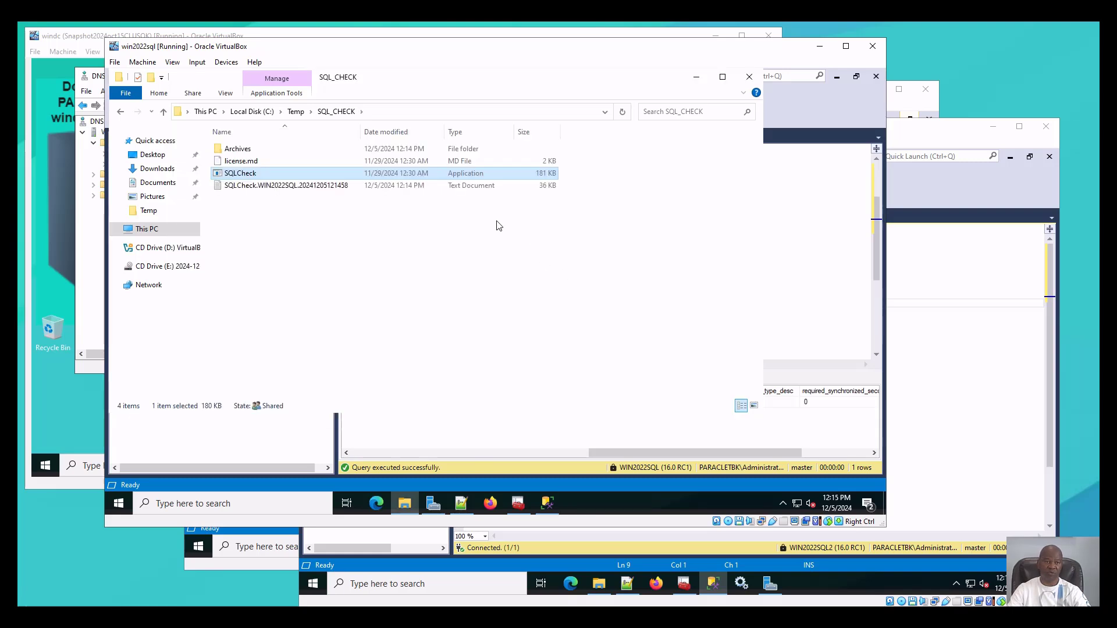
# Open the new SQLCheck report in Notepad++ and examine the computer information, SPN account and suggested SPNs.
pyautogui.click(319, 188)
pyautogui.rightClick(319, 187)
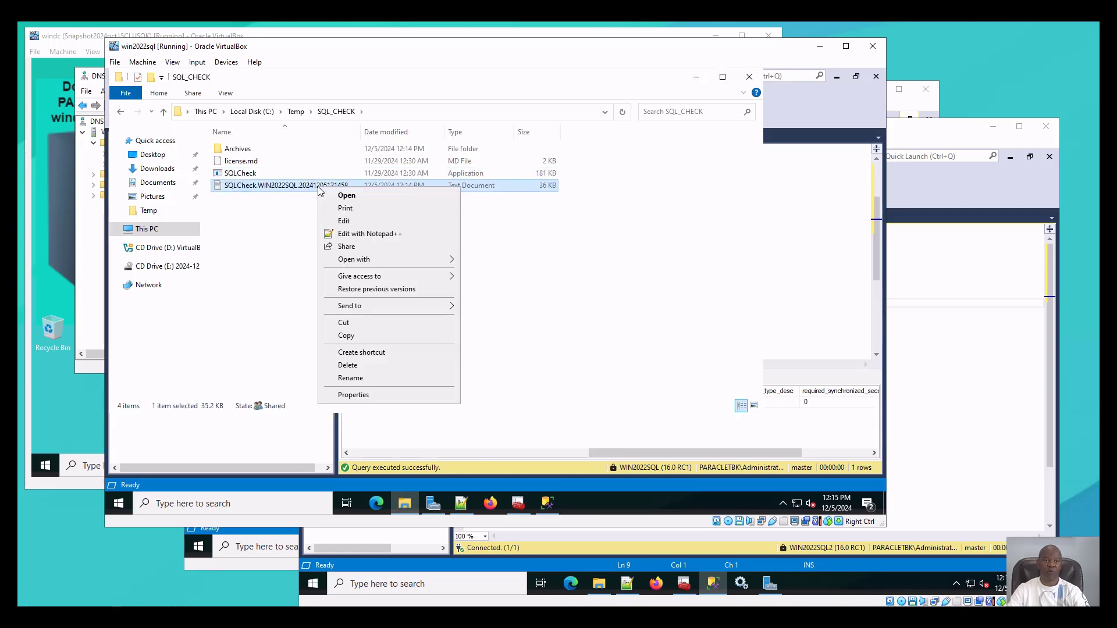
pyautogui.click(399, 234)
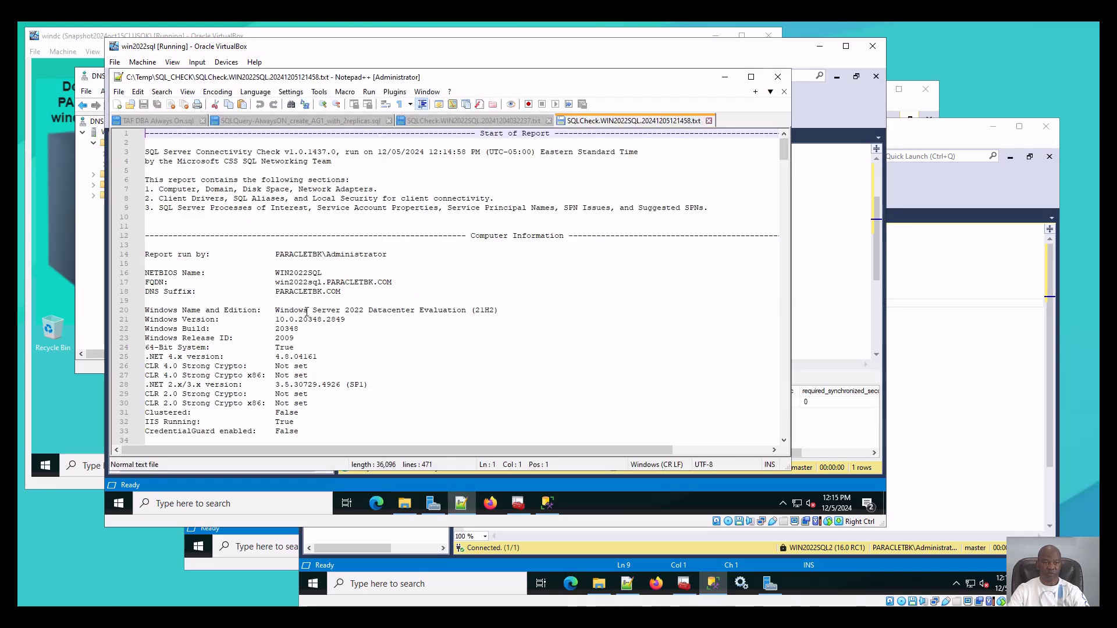
pyautogui.scroll(-1, 307, 313)
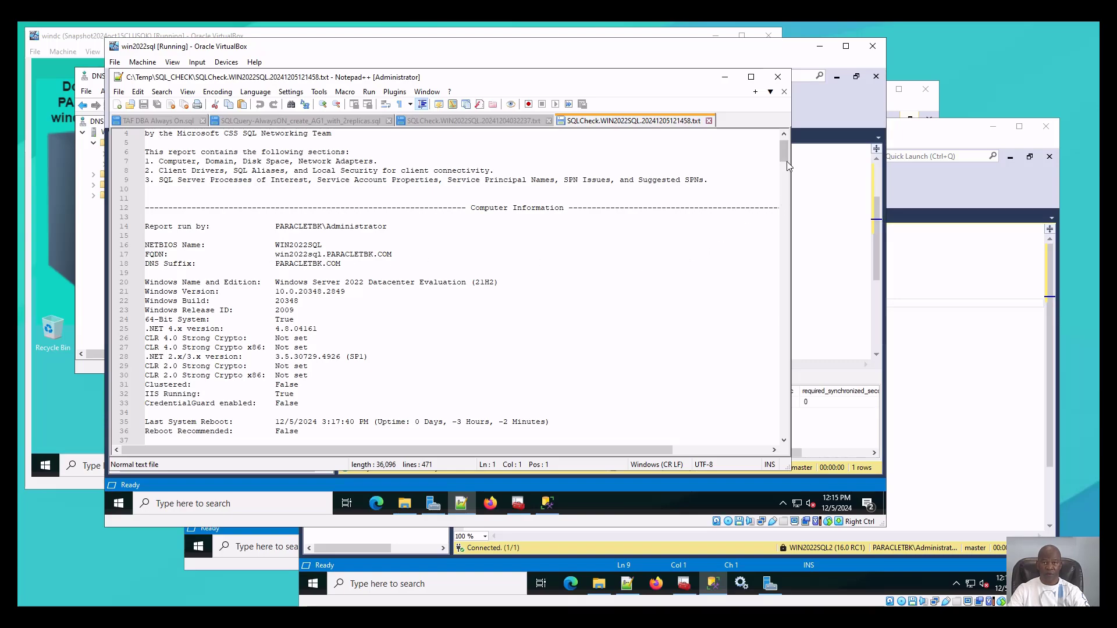
pyautogui.moveTo(783, 150); pyautogui.dragTo(791, 438)
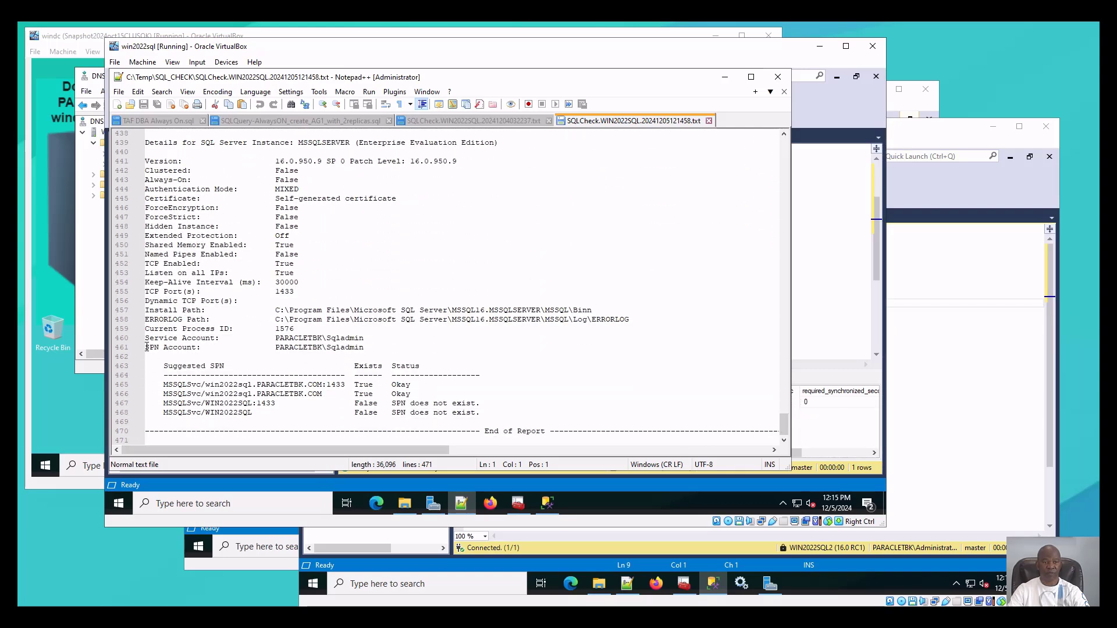
pyautogui.moveTo(146, 348); pyautogui.dragTo(363, 349)
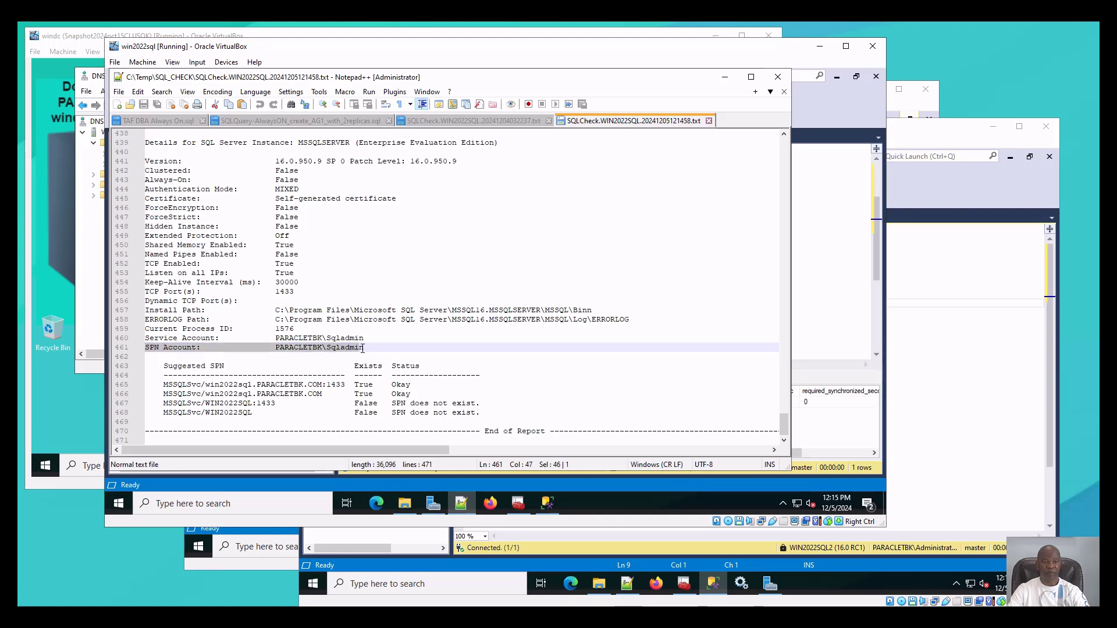
pyautogui.click(393, 351)
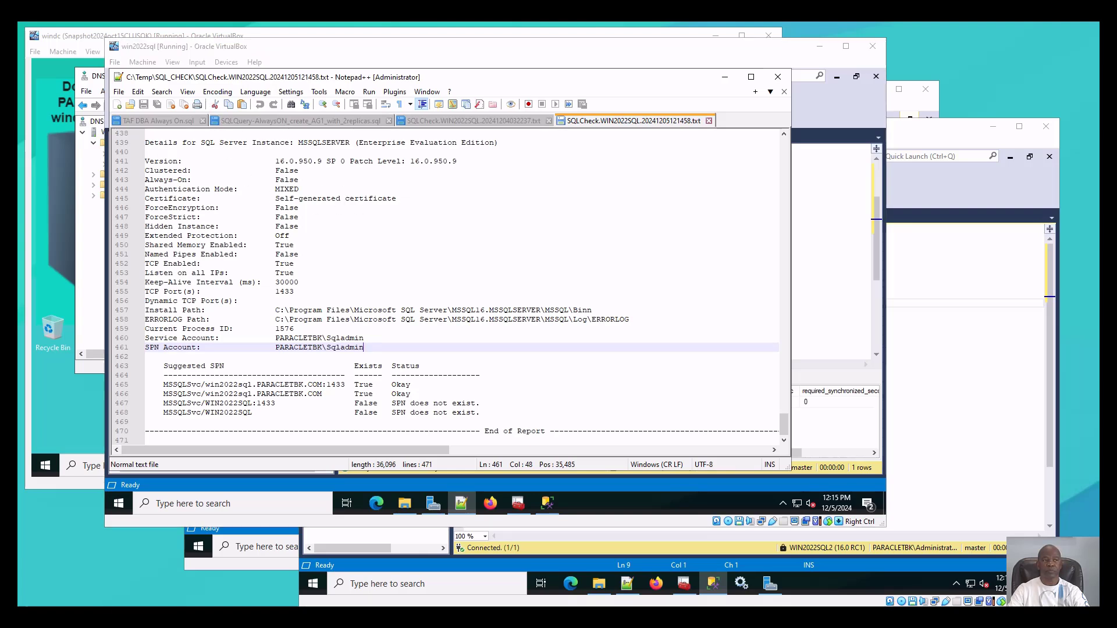
pyautogui.click(290, 91)
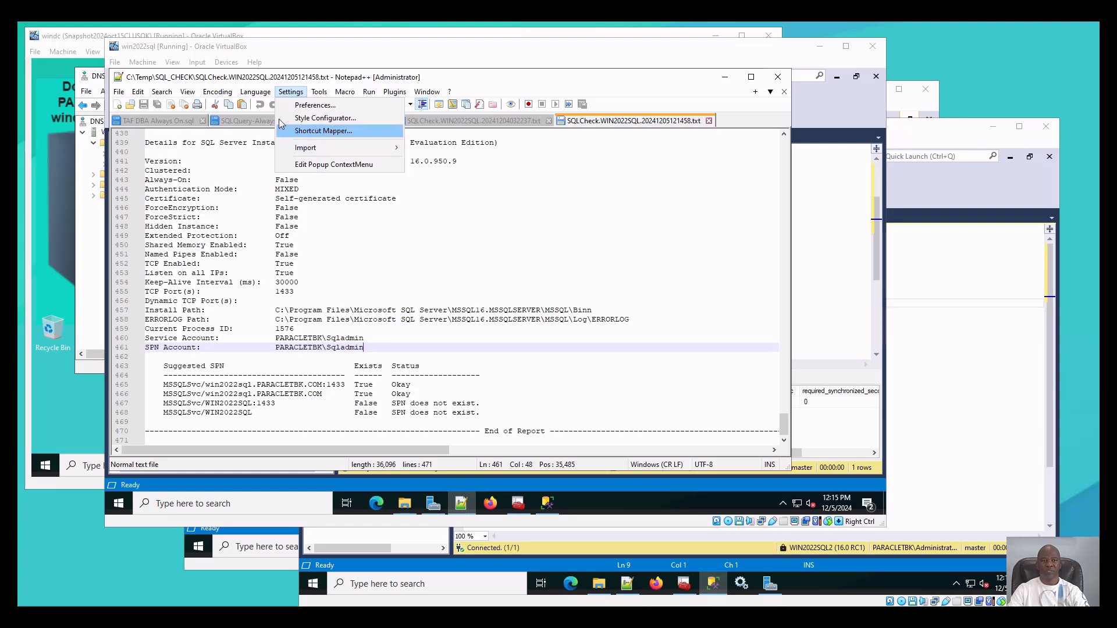
pyautogui.click(305, 107)
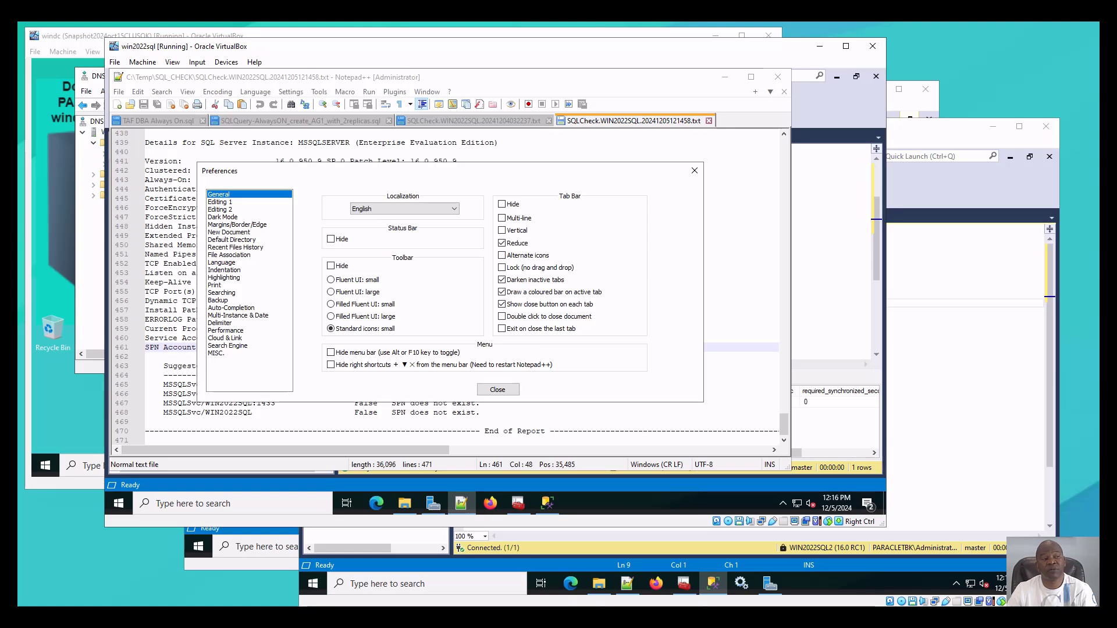
pyautogui.press('Escape')
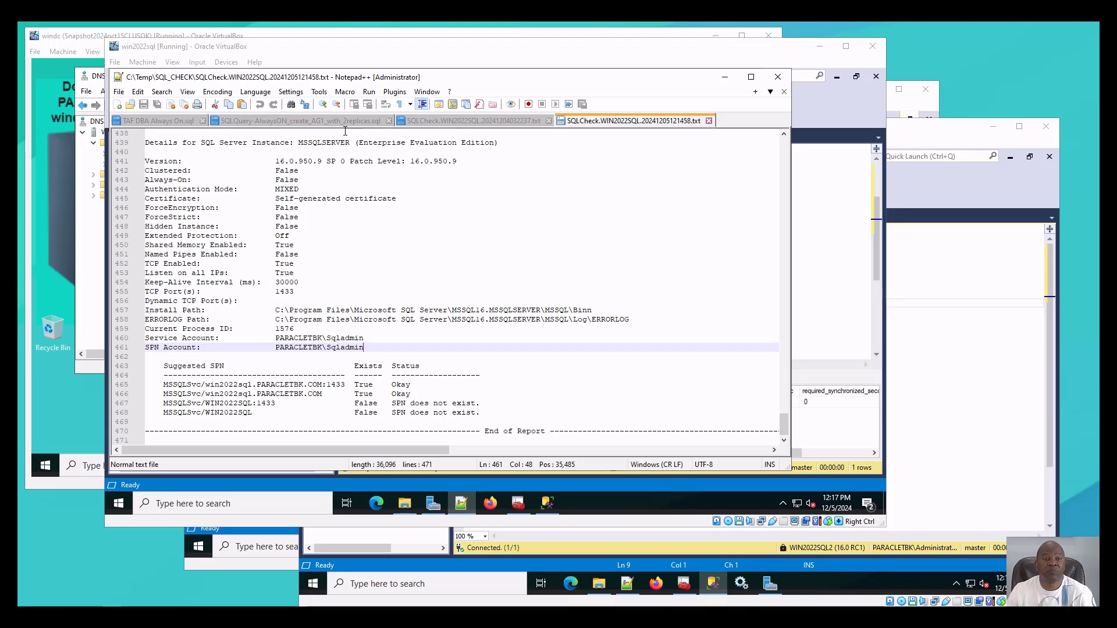
# Set the Global override style to the Georgia font at size 14 in the Style Configurator and save it.
pyautogui.click(319, 93)
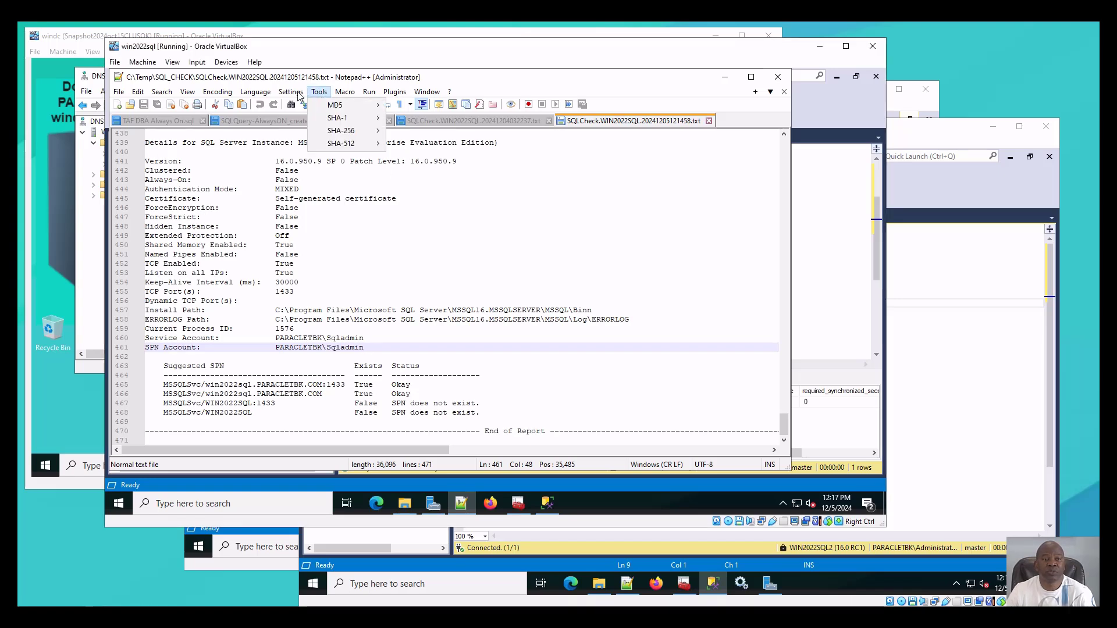
pyautogui.moveTo(298, 94)
pyautogui.click(310, 119)
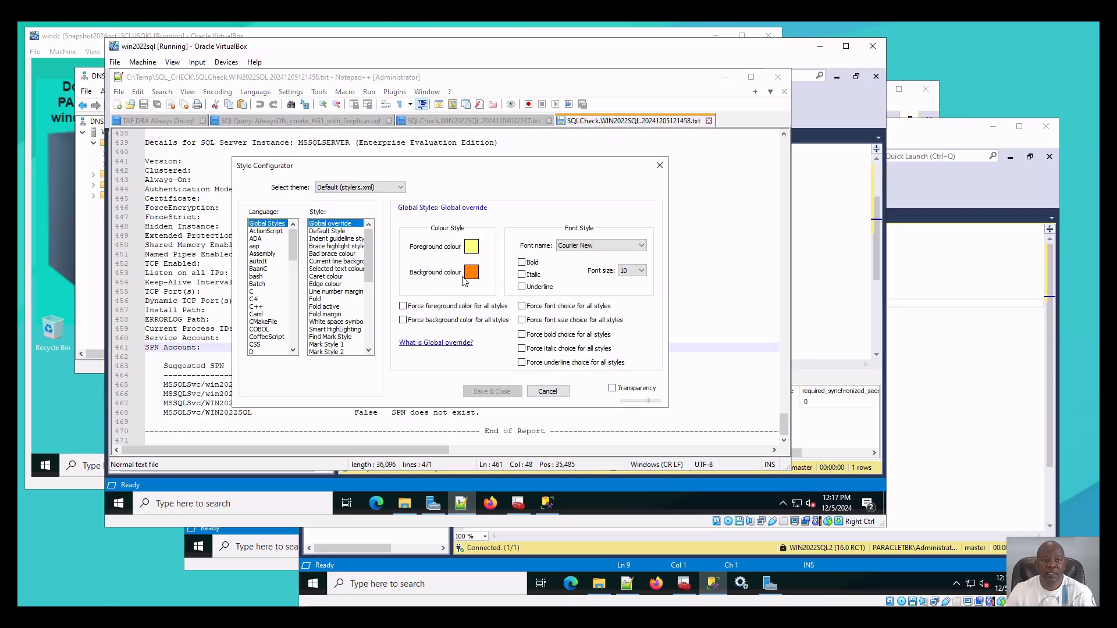
pyautogui.click(642, 247)
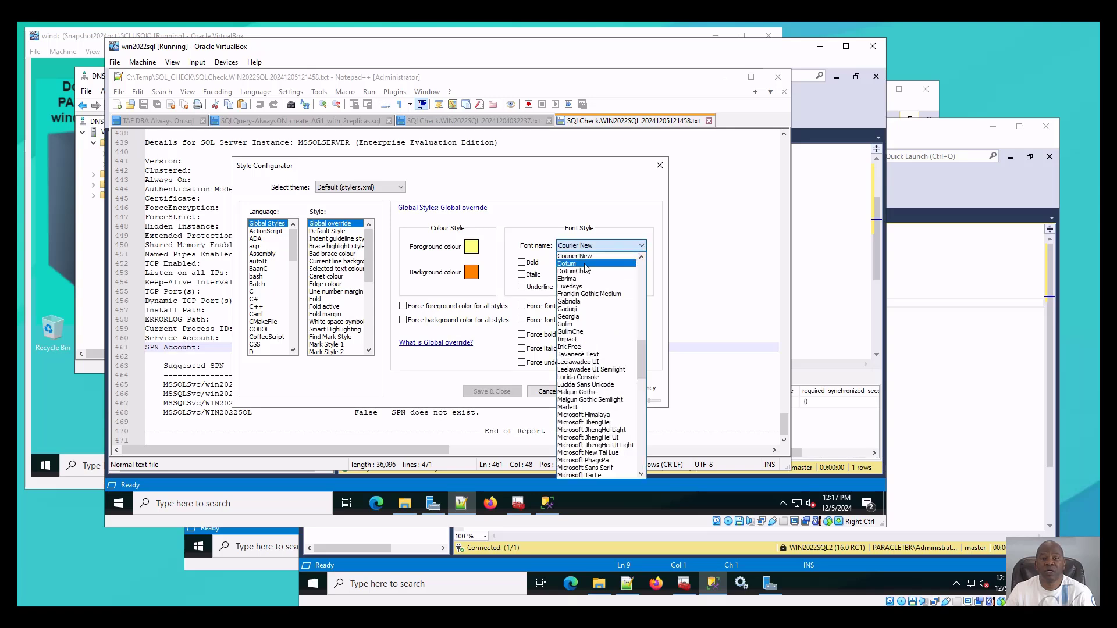
pyautogui.scroll(-4, 616, 376)
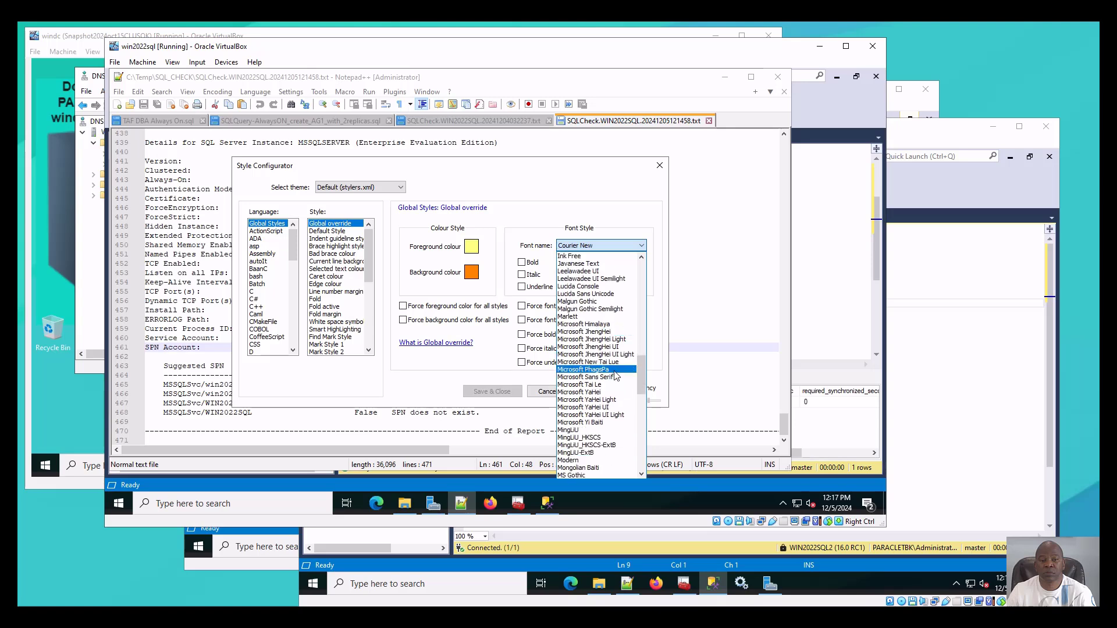
pyautogui.scroll(2, 617, 364)
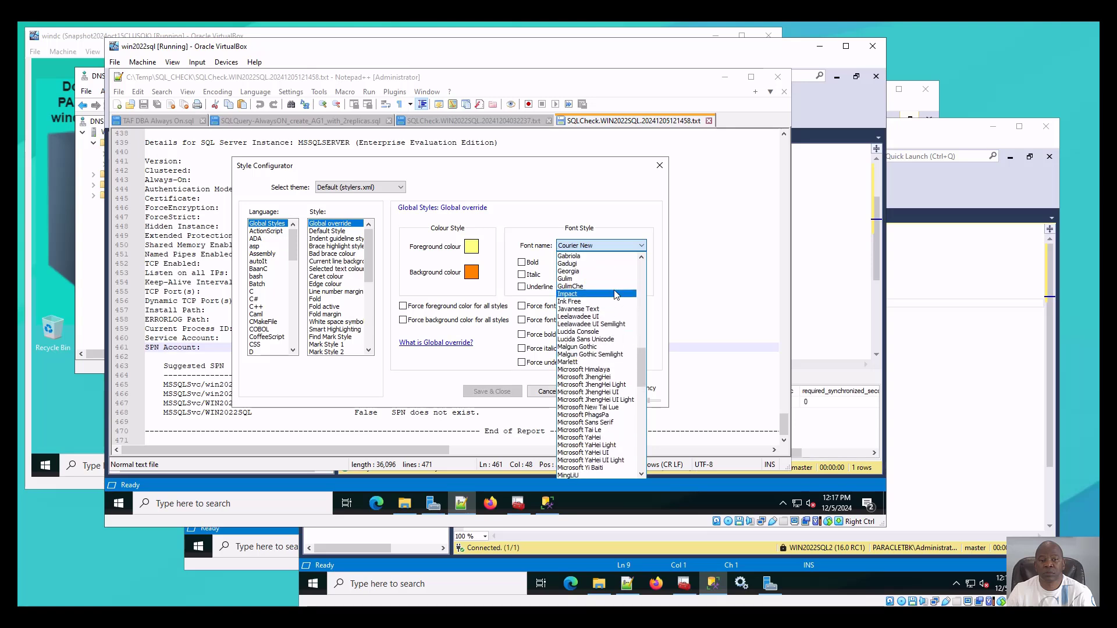
pyautogui.click(582, 272)
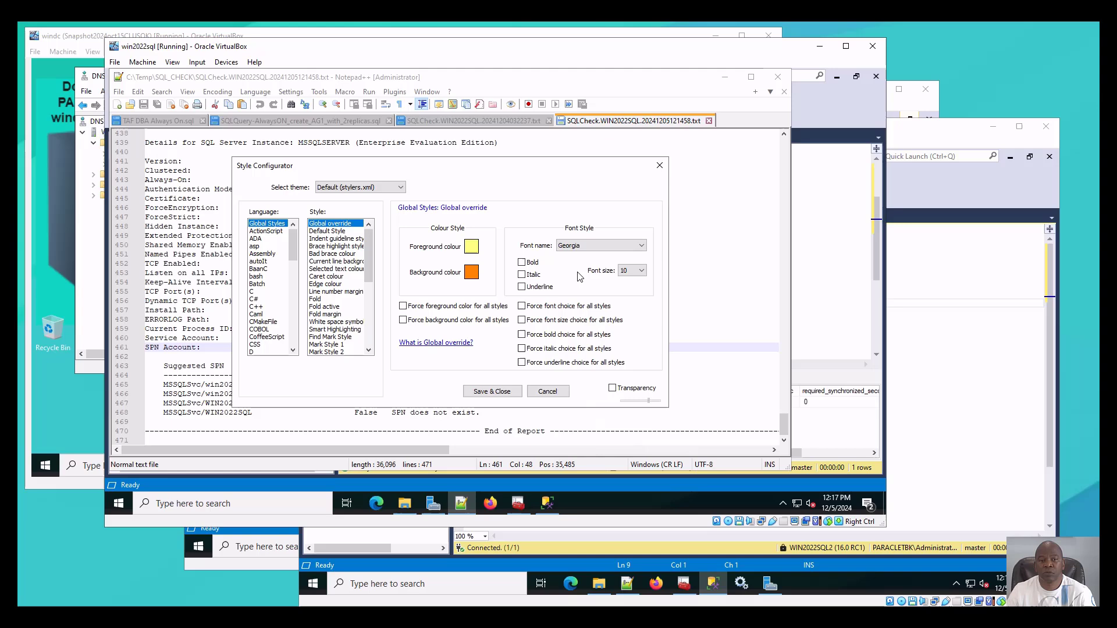
pyautogui.click(641, 270)
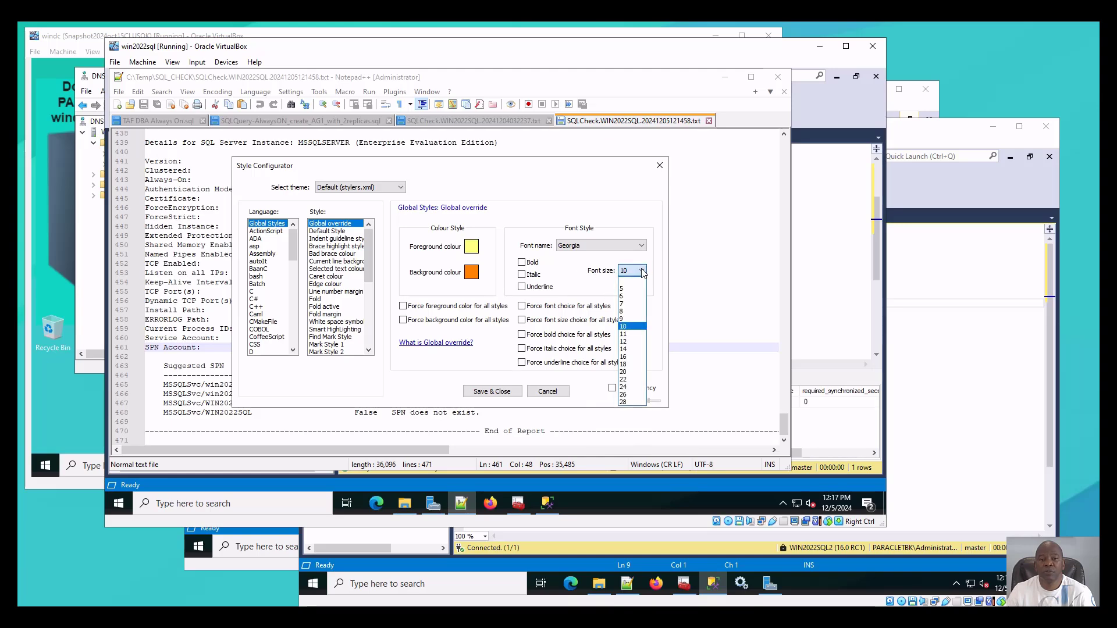
pyautogui.click(626, 350)
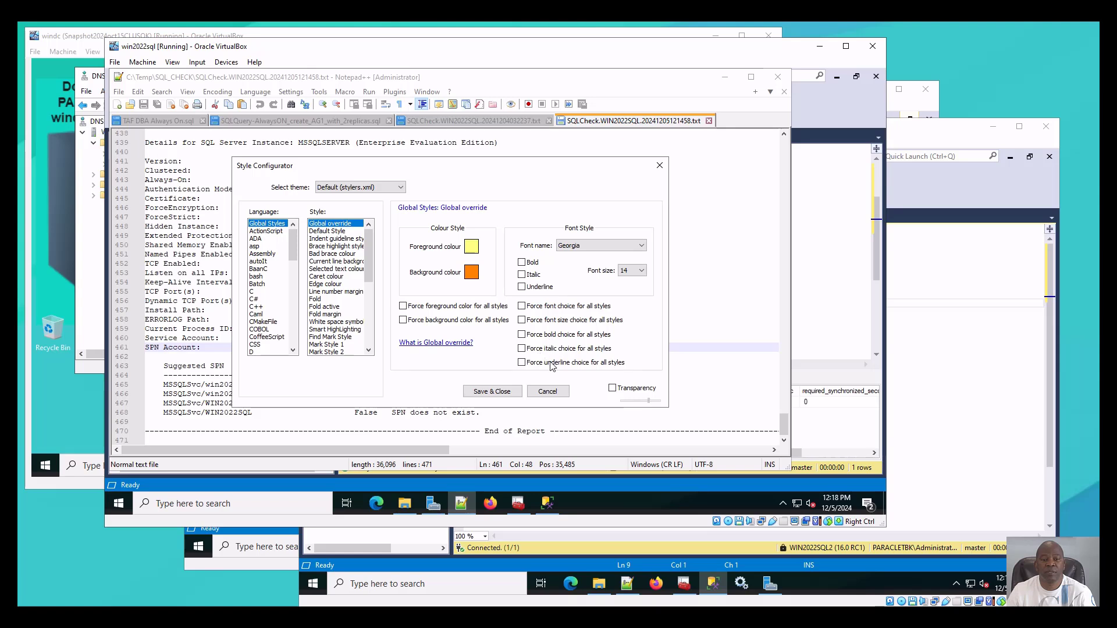
pyautogui.click(497, 394)
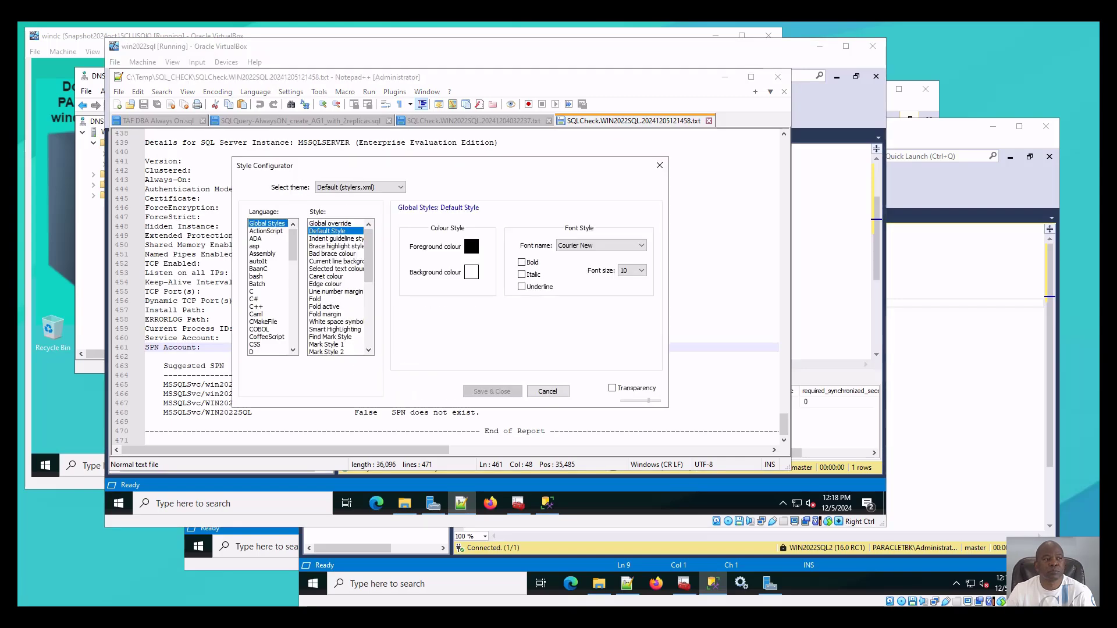
# Set the Global Styles Default Style to the Georgia font at size 14 and save the style change.
pyautogui.click(642, 246)
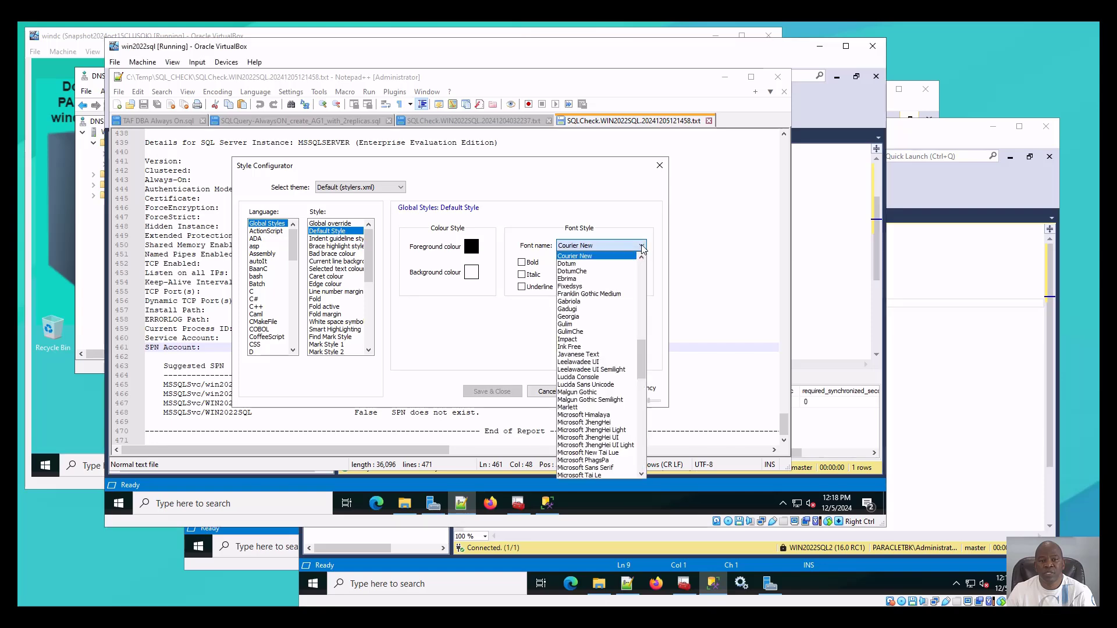
pyautogui.click(573, 317)
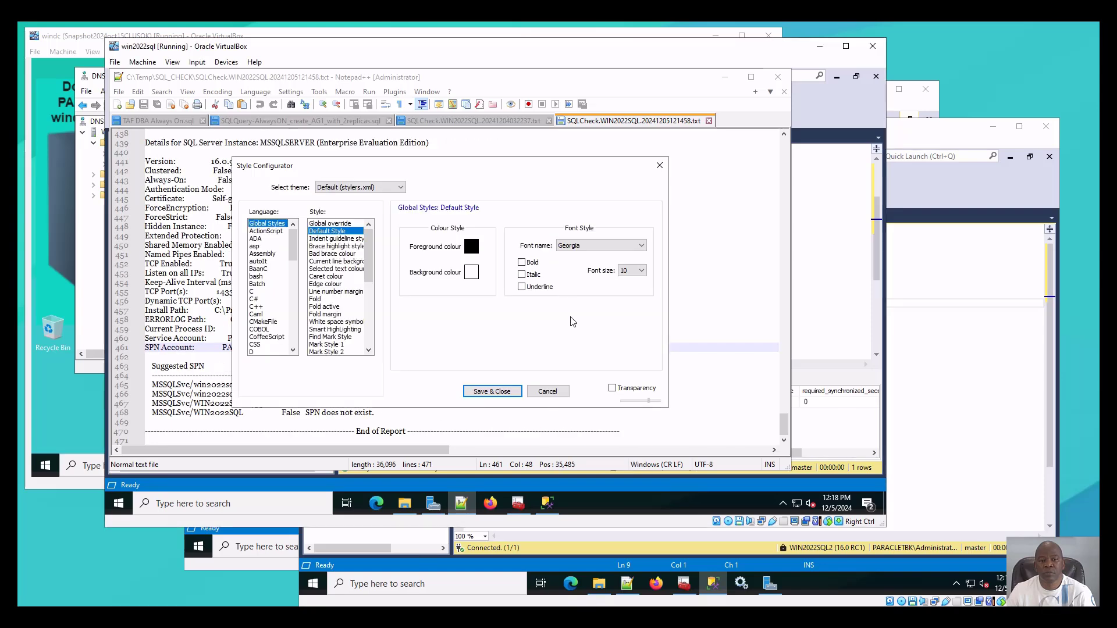
pyautogui.click(641, 271)
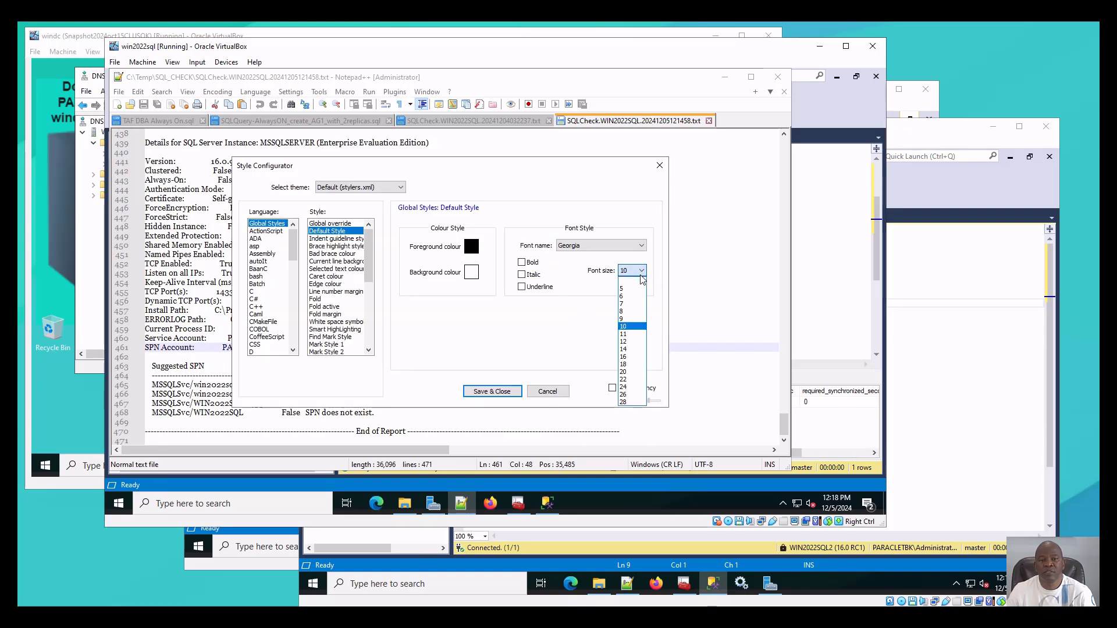
pyautogui.click(625, 349)
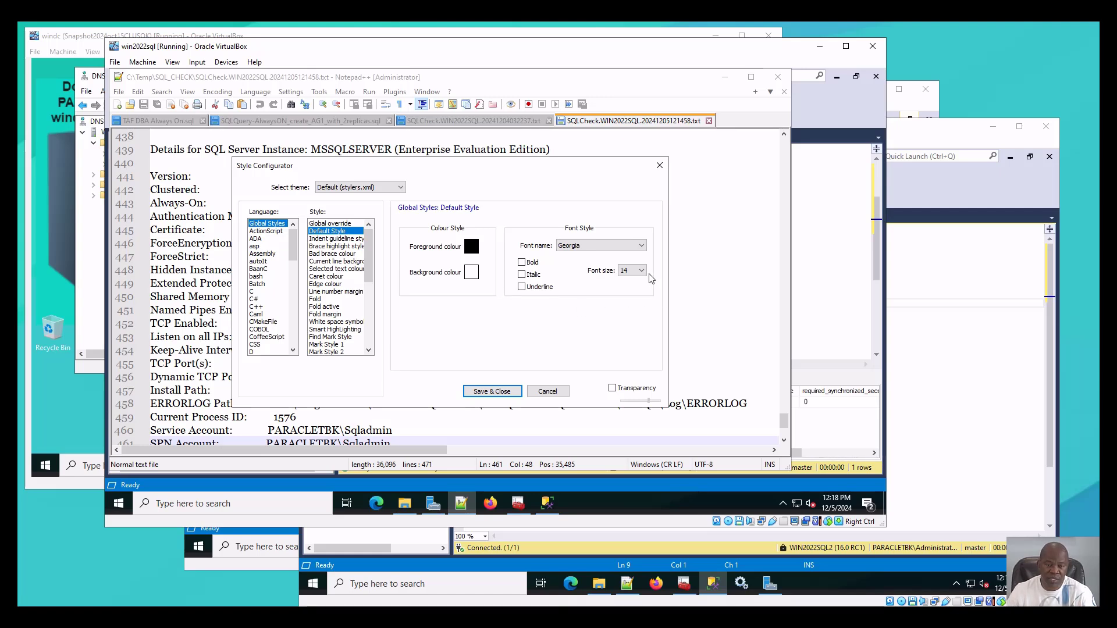
pyautogui.click(506, 391)
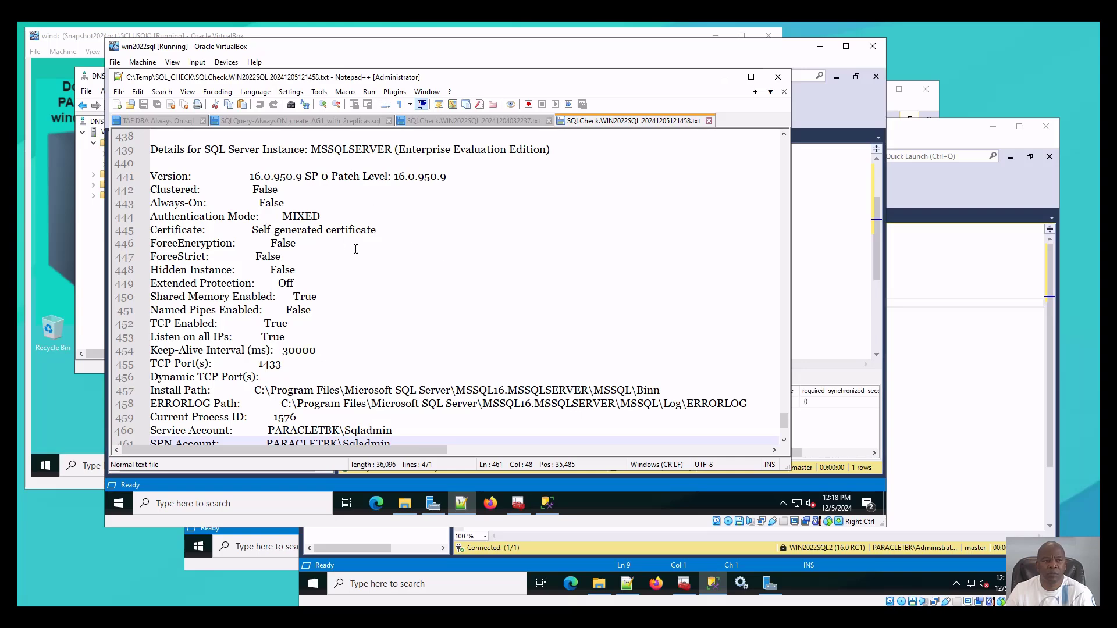
pyautogui.scroll(2, 428, 167)
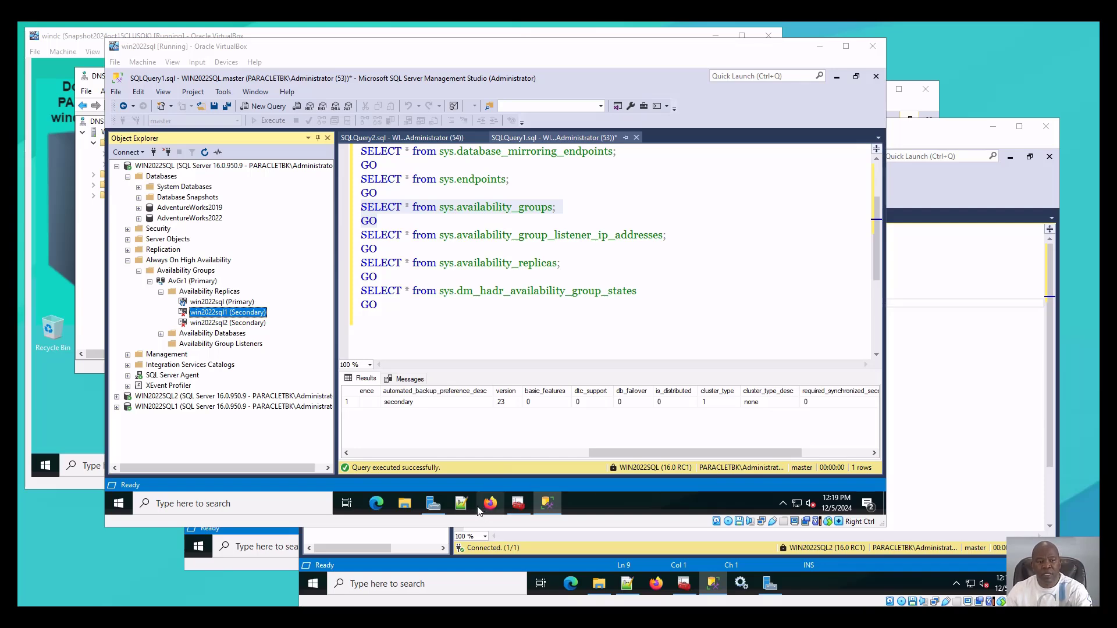
# Switch to the win2022sql1 virtual machine, open C:\Temp\SQL_CHECK in File Explorer and move the existing report files into the Archives folder.
pyautogui.click(259, 564)
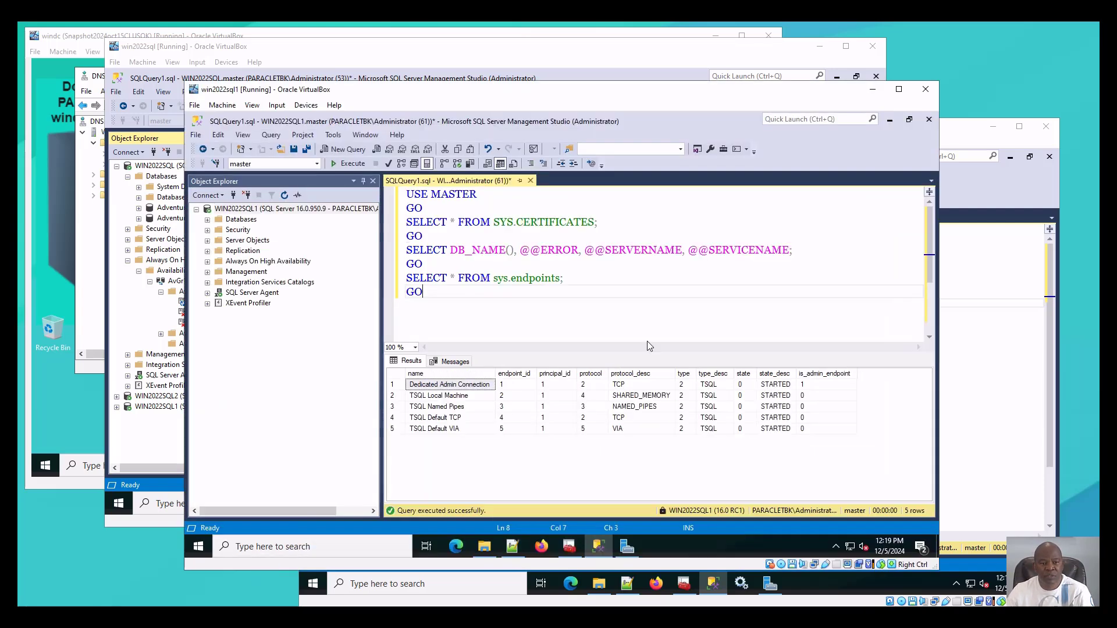
pyautogui.click(891, 121)
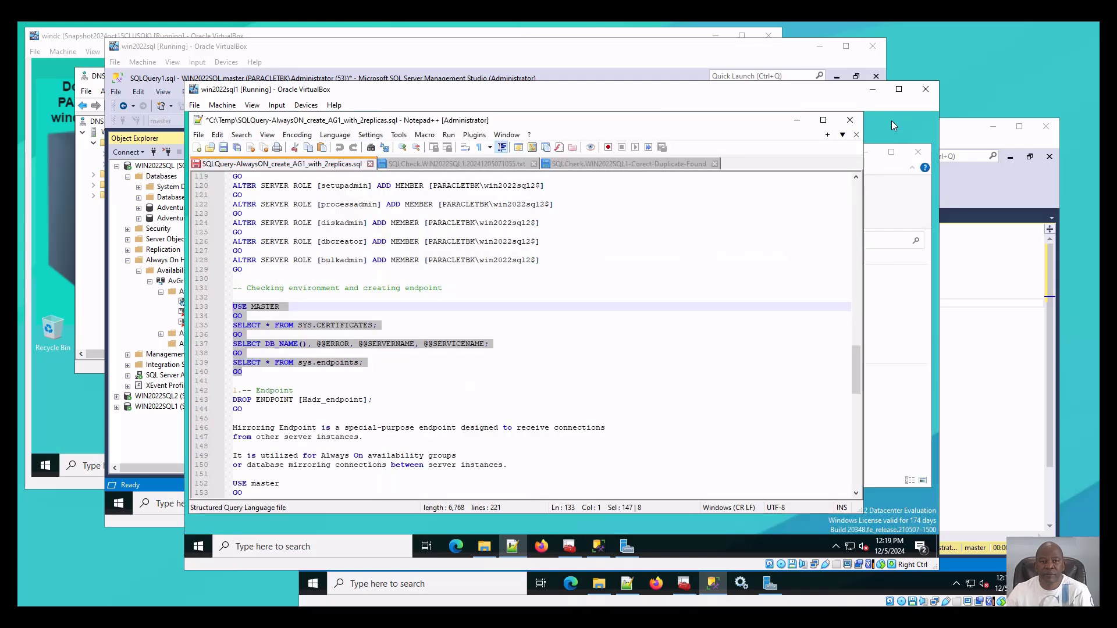
pyautogui.click(797, 120)
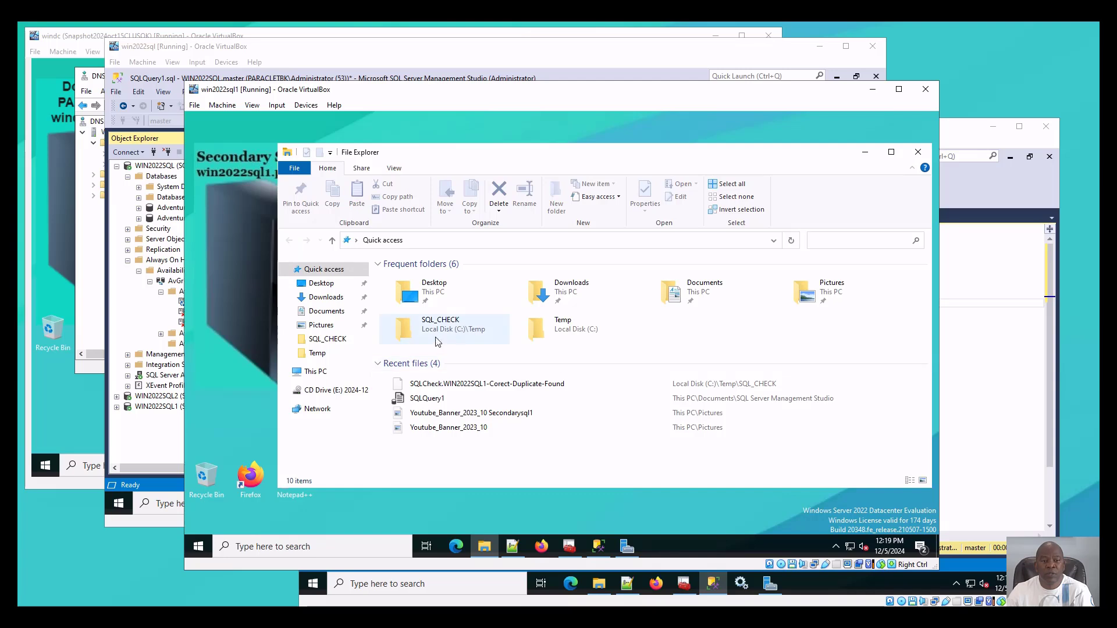
pyautogui.doubleClick(409, 329)
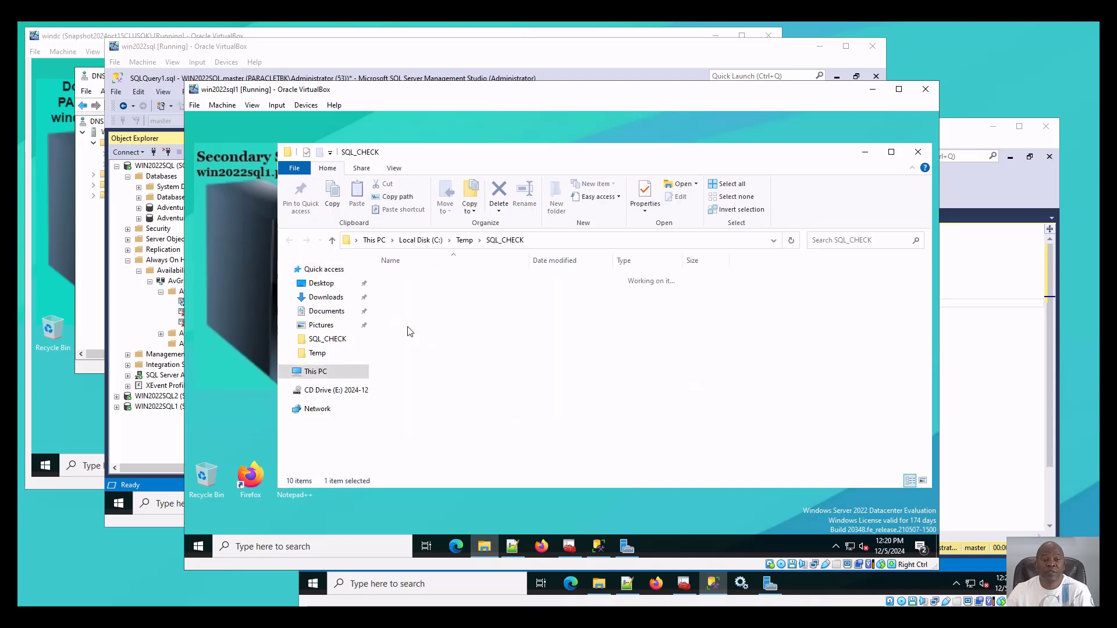
pyautogui.moveTo(528, 423); pyautogui.dragTo(469, 279)
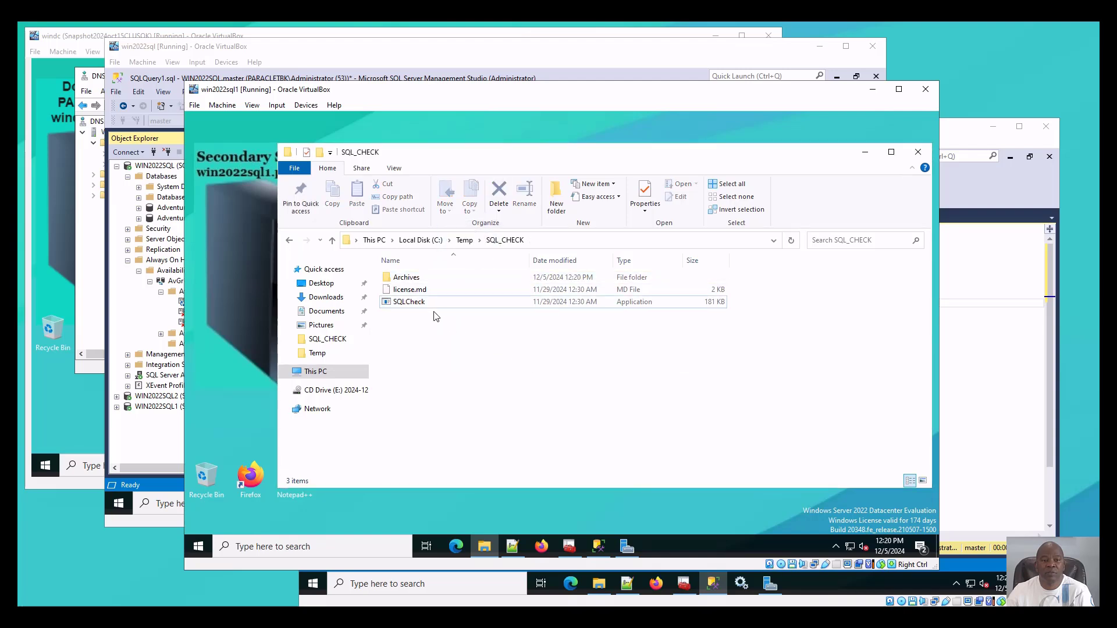
# Run the SQLCheck application as administrator to generate a connectivity report for the win2022sql1 server.
pyautogui.click(417, 303)
pyautogui.rightClick(416, 304)
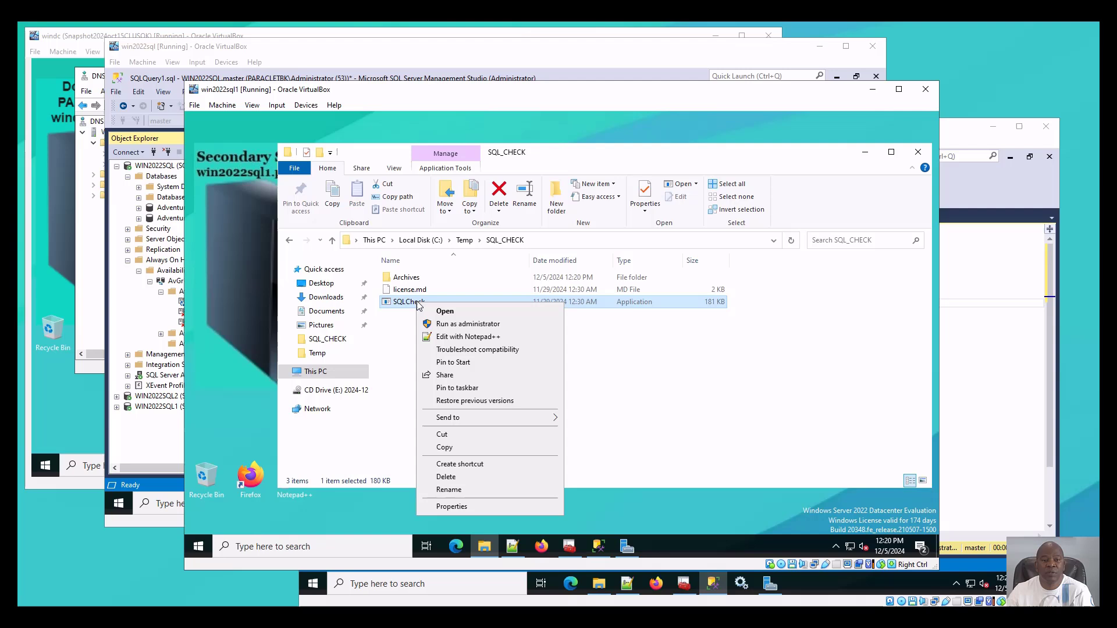
pyautogui.click(470, 323)
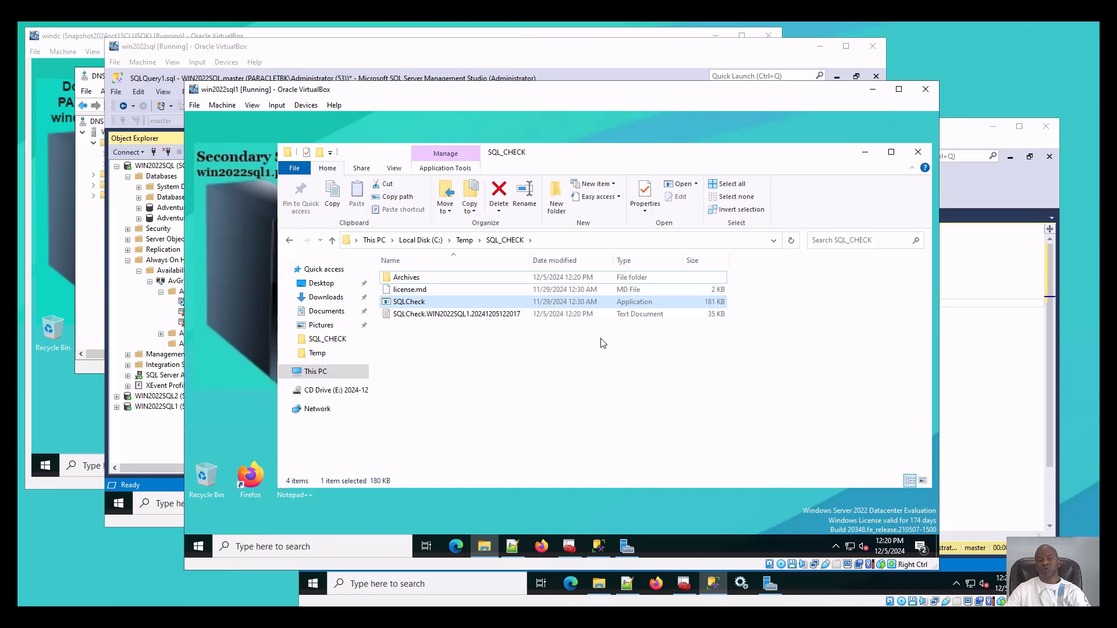
# Open the new WIN2022SQL1 SQLCheck report in Notepad++ and examine the suggested SPN entries at its end.
pyautogui.click(500, 315)
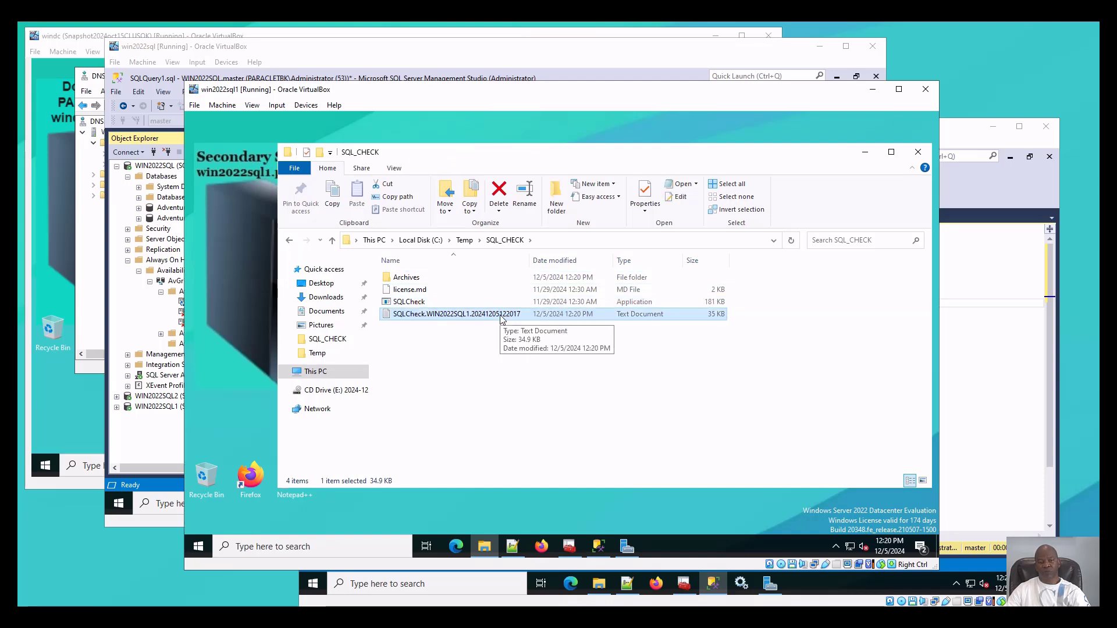
pyautogui.rightClick(502, 317)
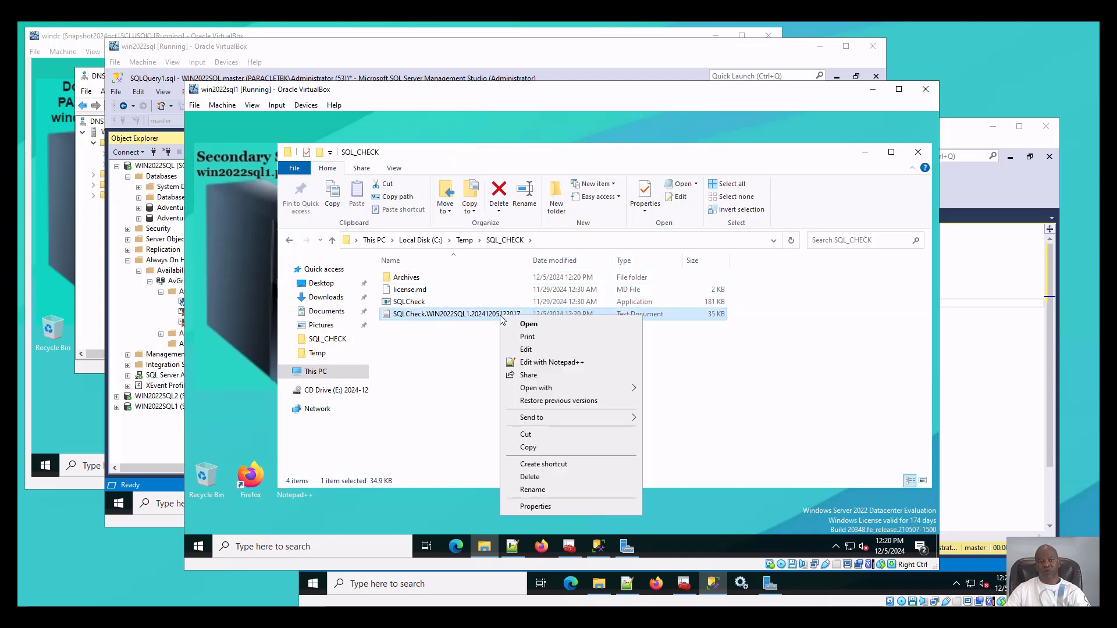
pyautogui.click(544, 364)
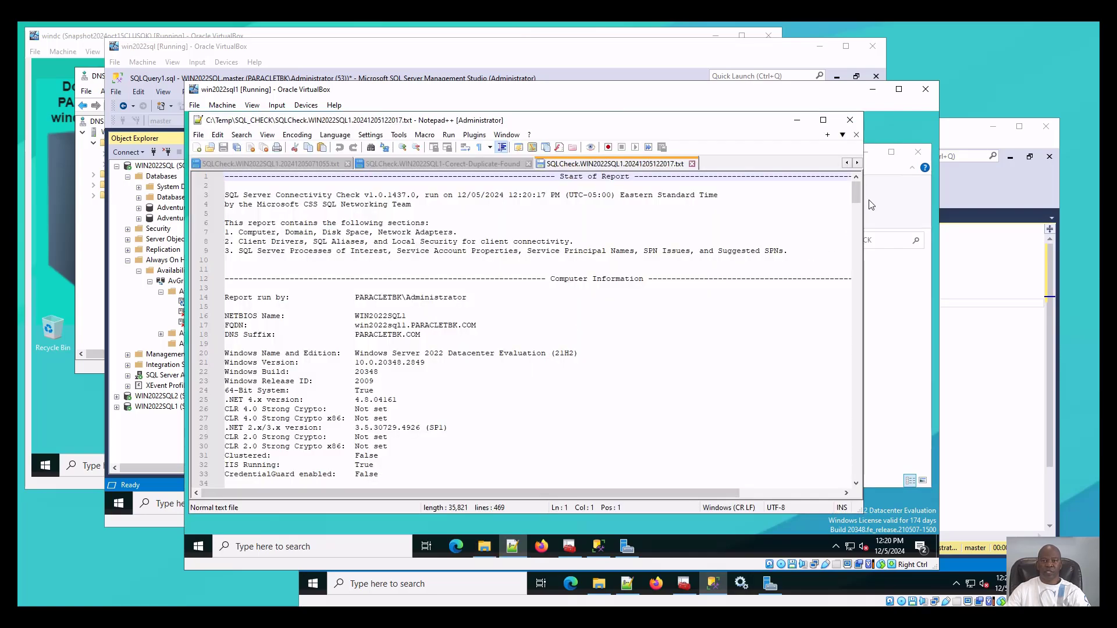
pyautogui.moveTo(856, 195); pyautogui.dragTo(840, 470)
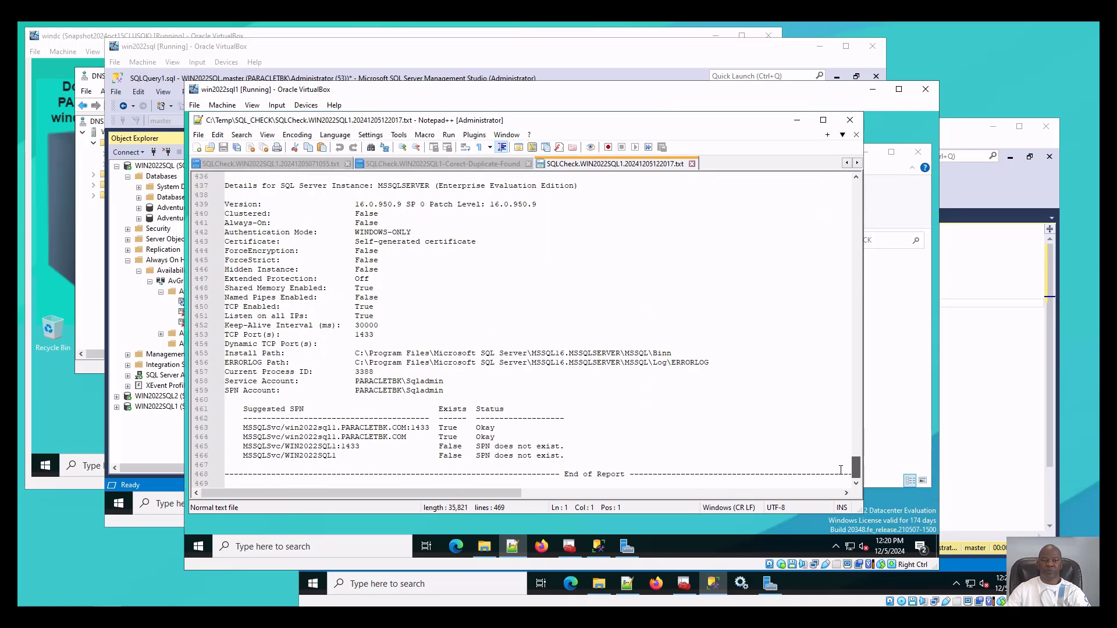
pyautogui.moveTo(508, 437); pyautogui.dragTo(213, 429)
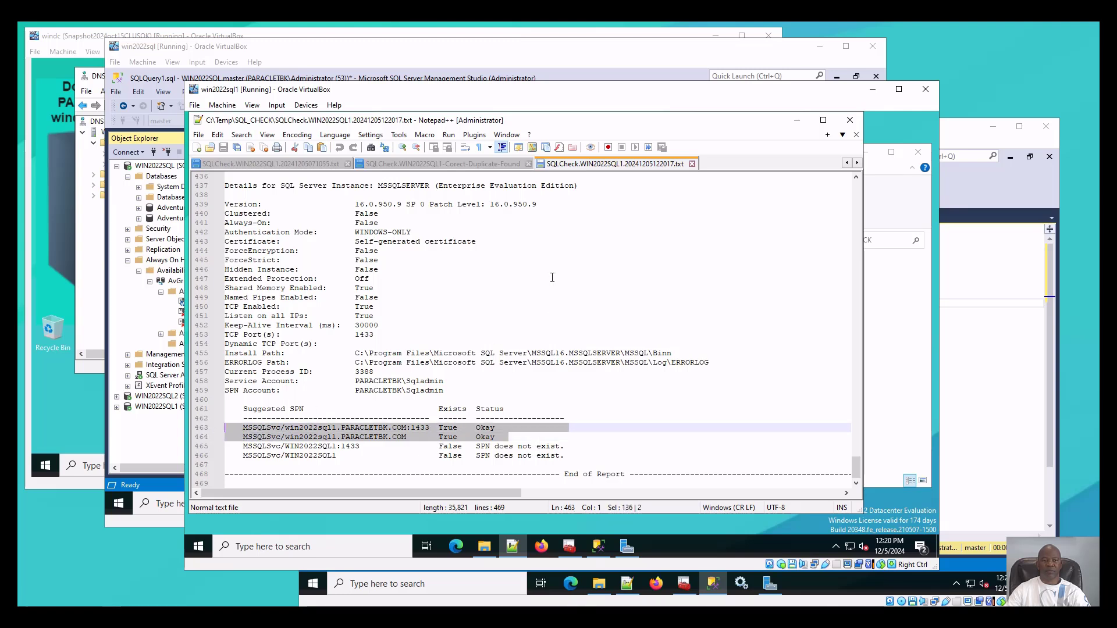
# Set the Notepad++ Global Styles Default Style font size to 14 and save the style change.
pyautogui.click(370, 135)
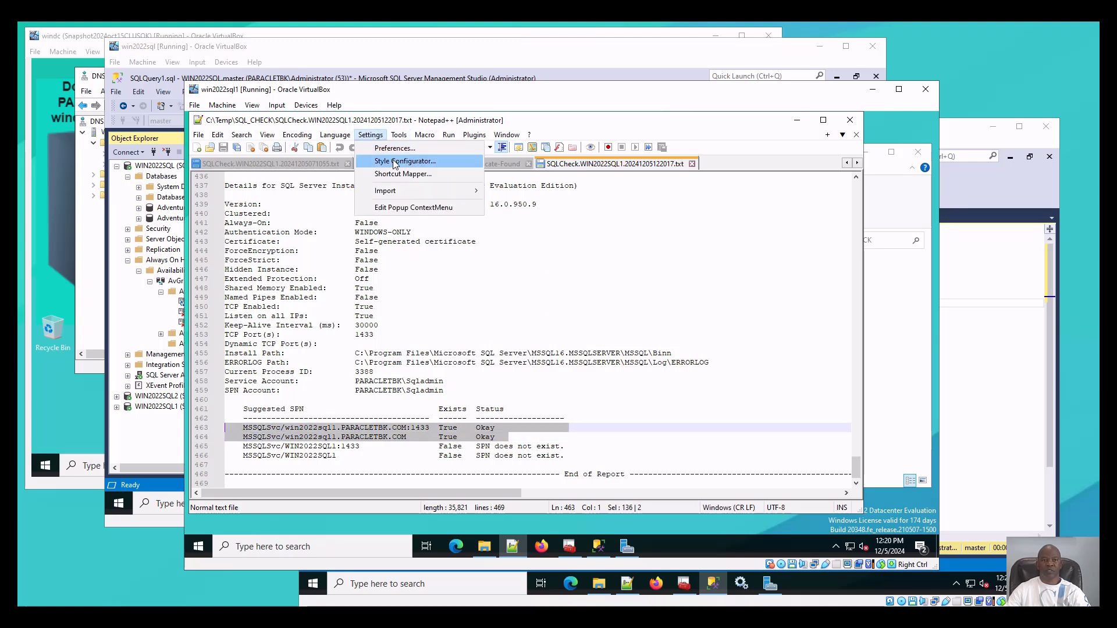
pyautogui.click(396, 160)
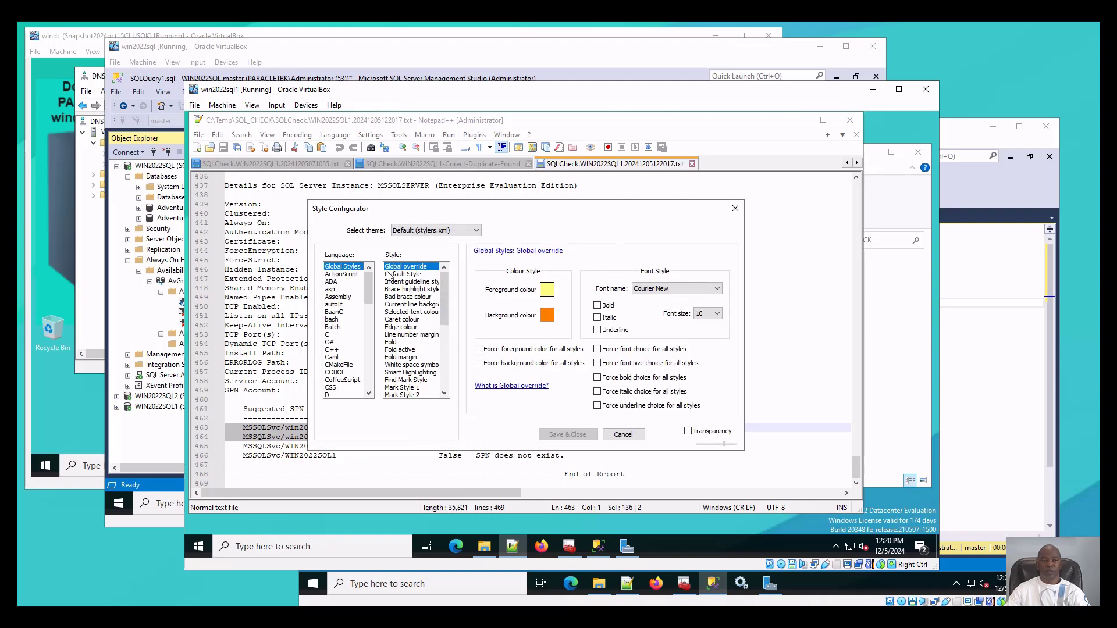
pyautogui.click(408, 275)
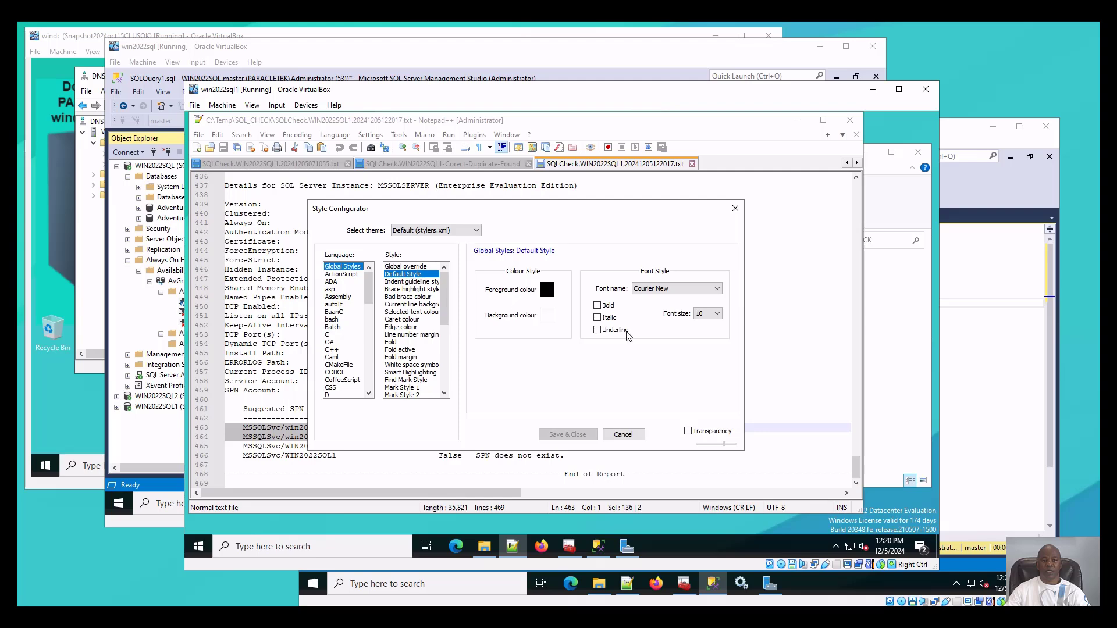
pyautogui.click(718, 314)
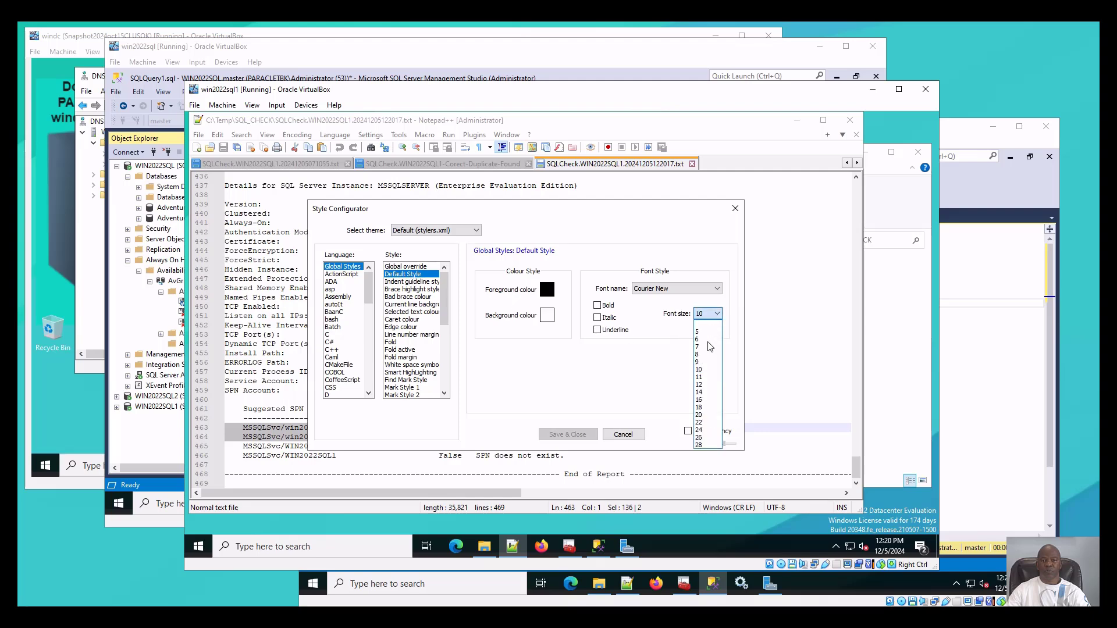
pyautogui.click(700, 394)
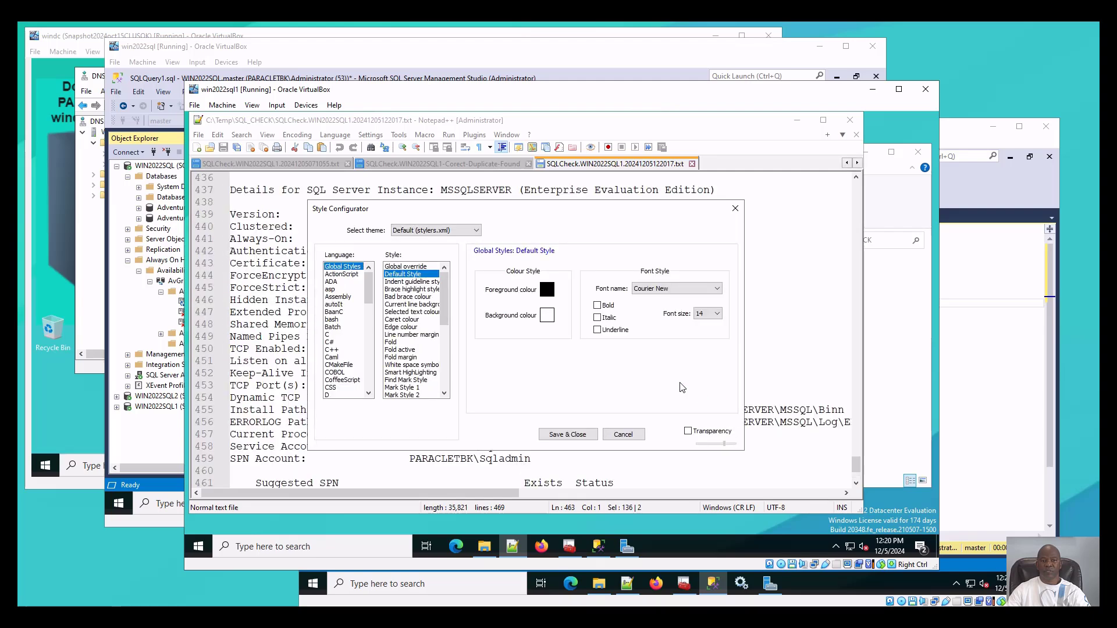
pyautogui.click(563, 437)
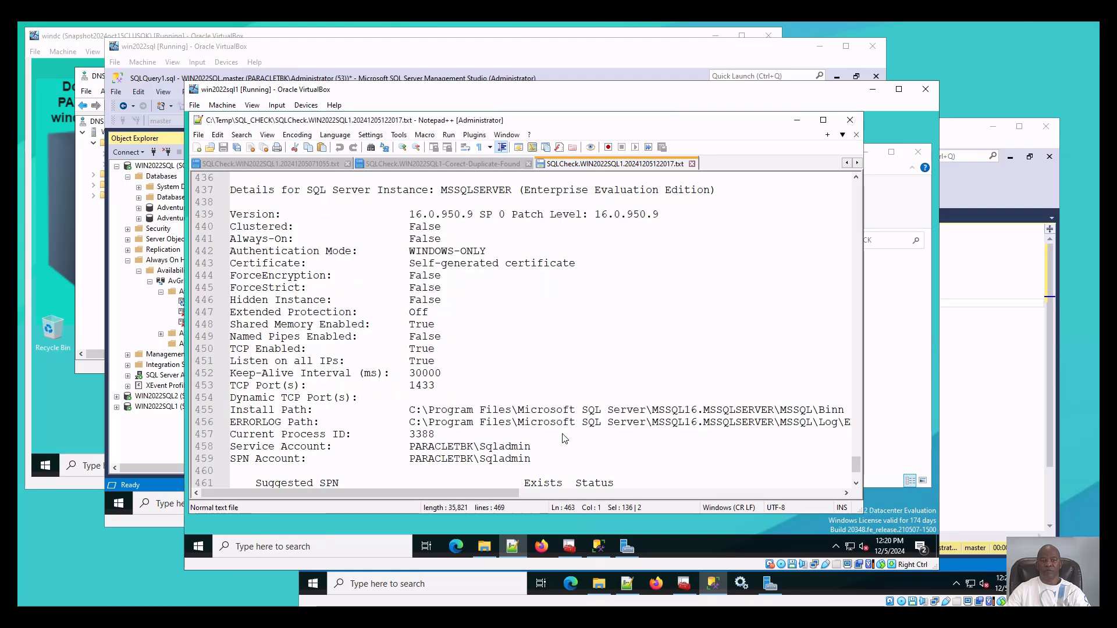
# Examine the service account, SPN account, TCP port and fully qualified suggested SPN entries at the end of the WIN2022SQL1 report.
pyautogui.scroll(-3, 566, 323)
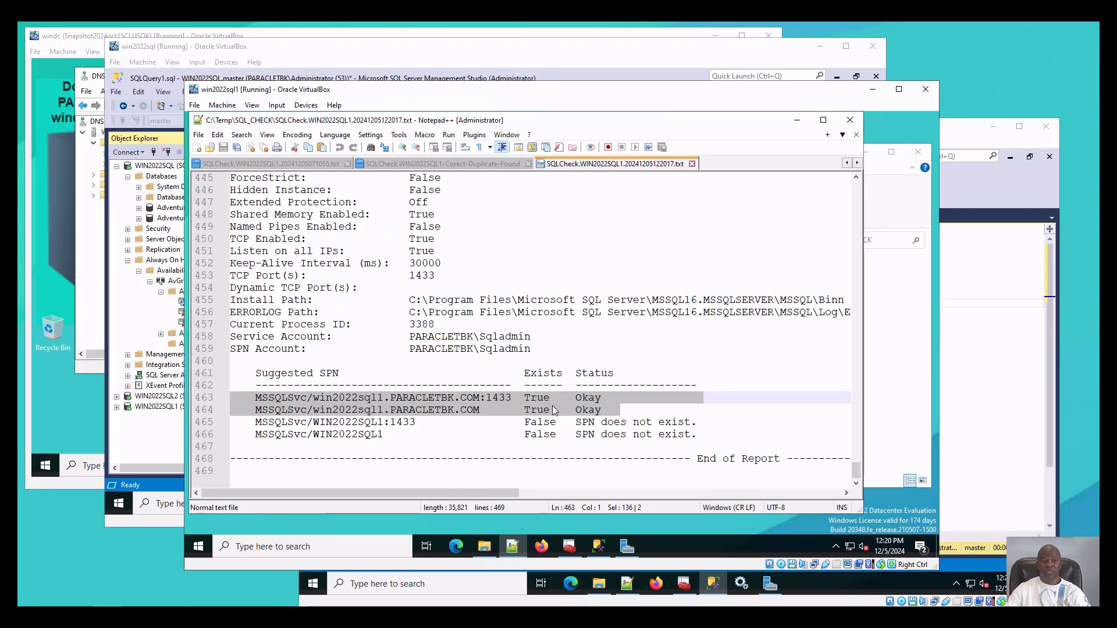
pyautogui.click(652, 409)
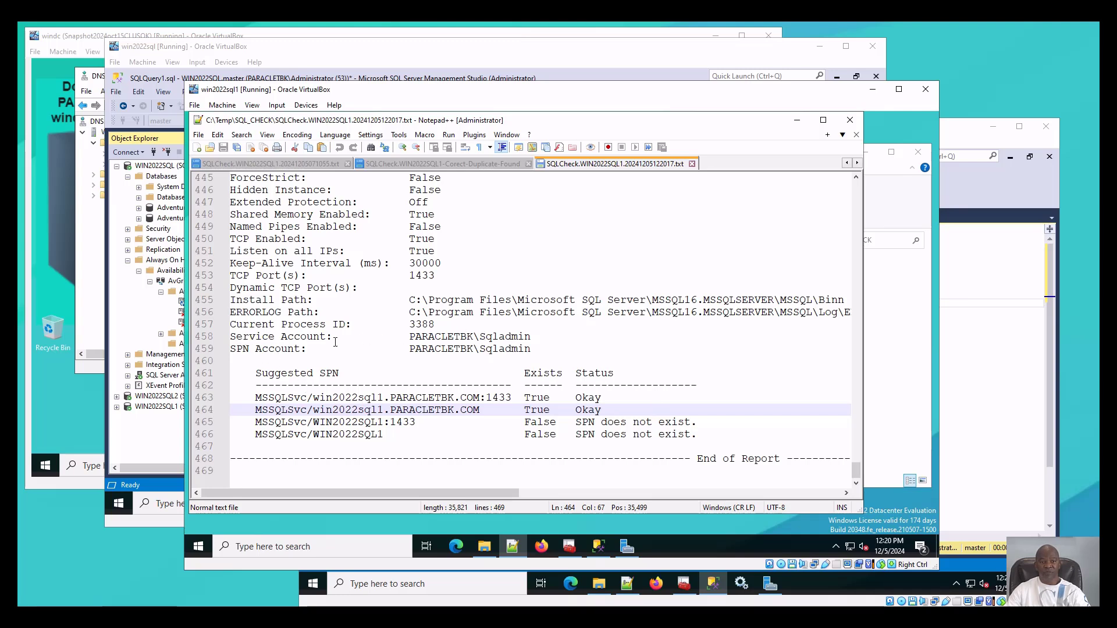
pyautogui.moveTo(232, 339); pyautogui.dragTo(537, 340)
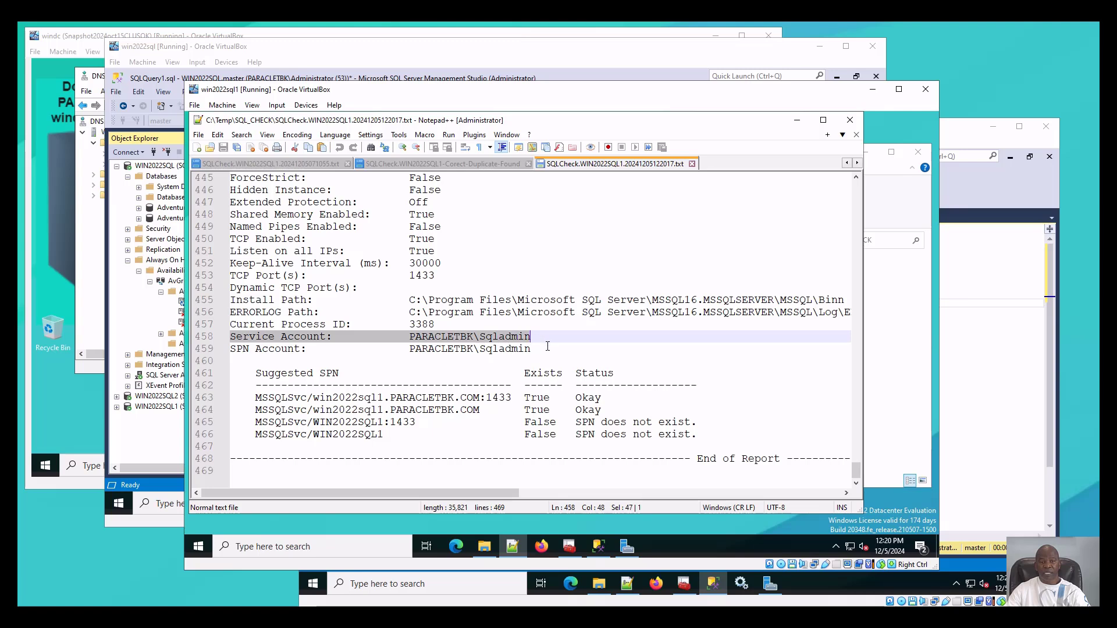
pyautogui.keyDown('shift'); pyautogui.click(548, 346); pyautogui.keyUp('shift')
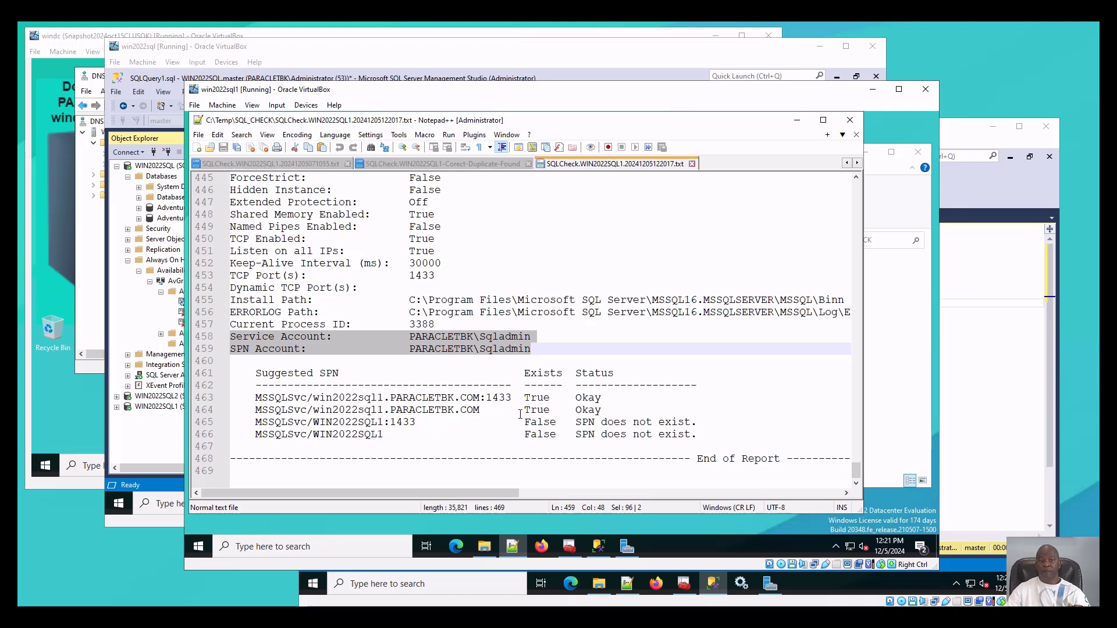
pyautogui.moveTo(444, 274); pyautogui.dragTo(236, 277)
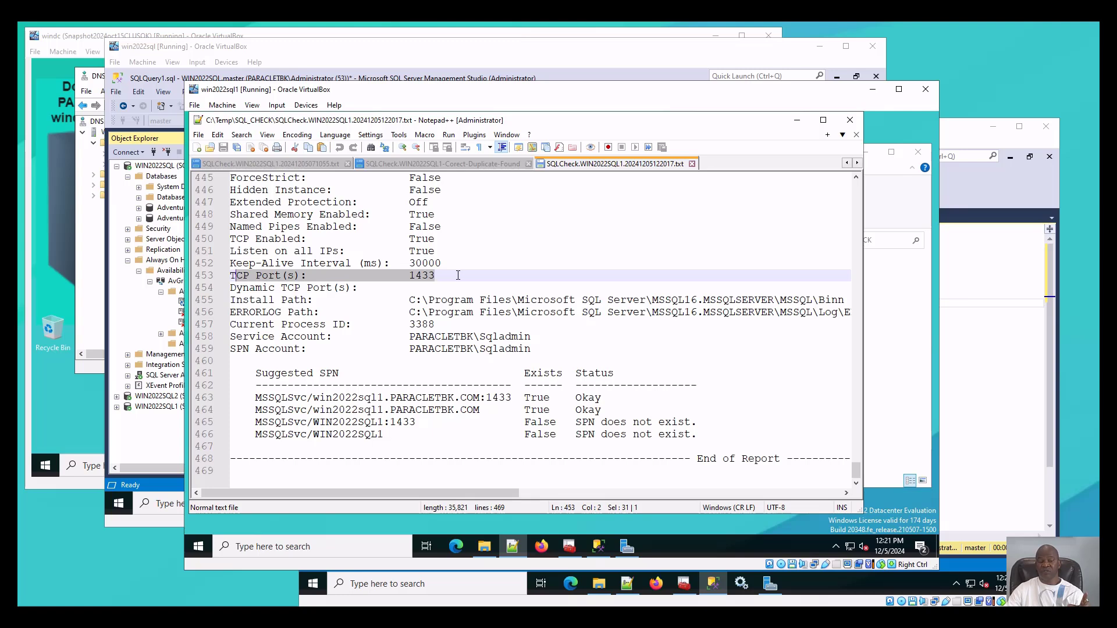
pyautogui.click(415, 279)
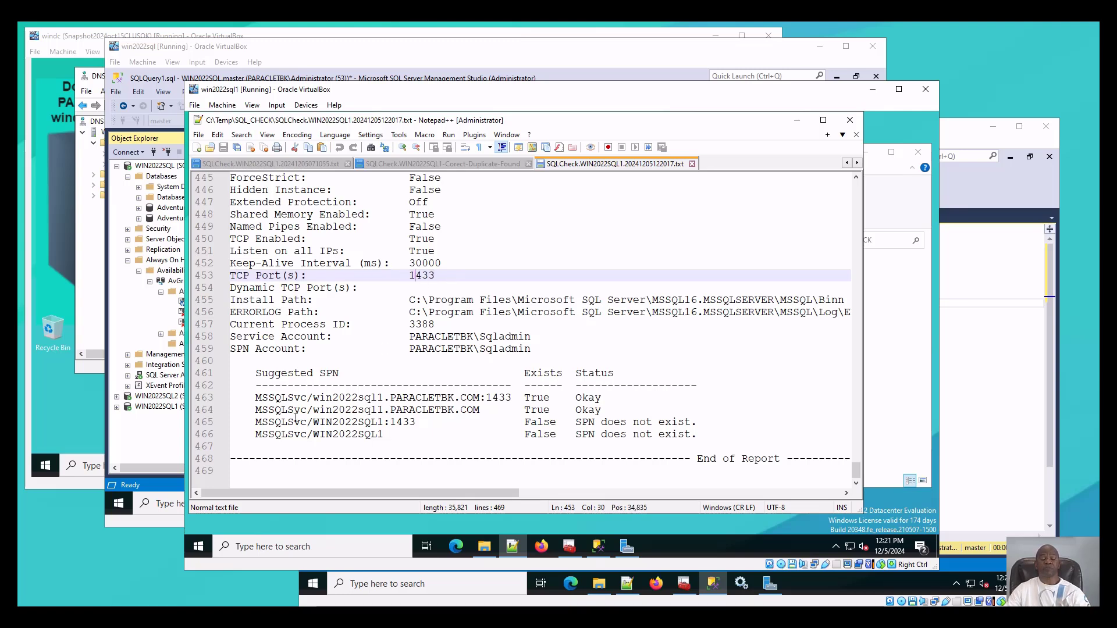
pyautogui.moveTo(256, 401); pyautogui.dragTo(640, 410)
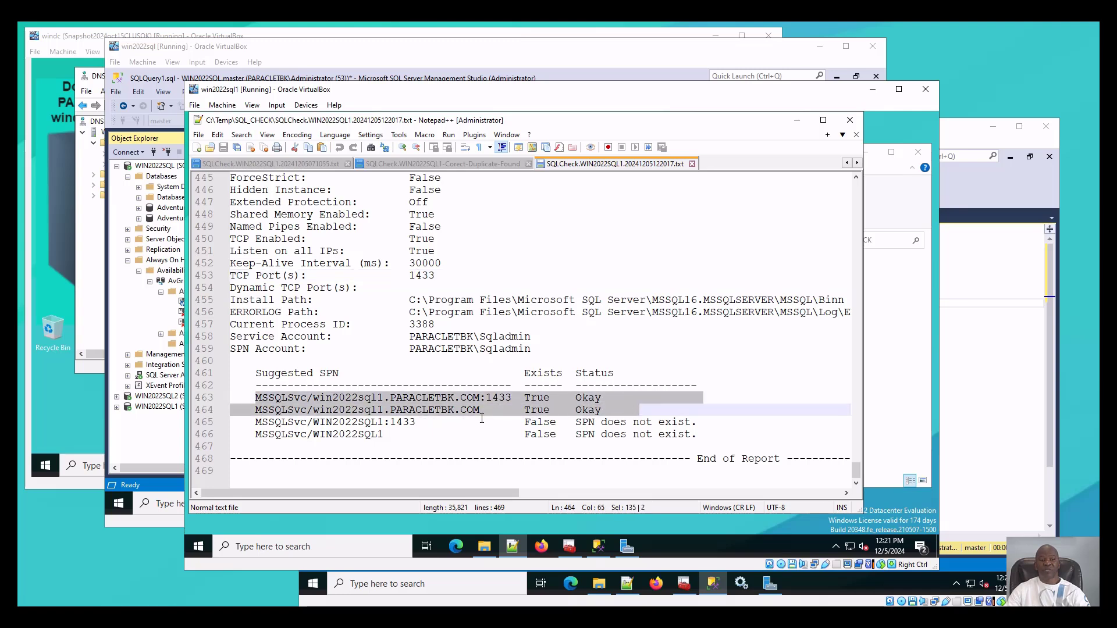
pyautogui.click(327, 409)
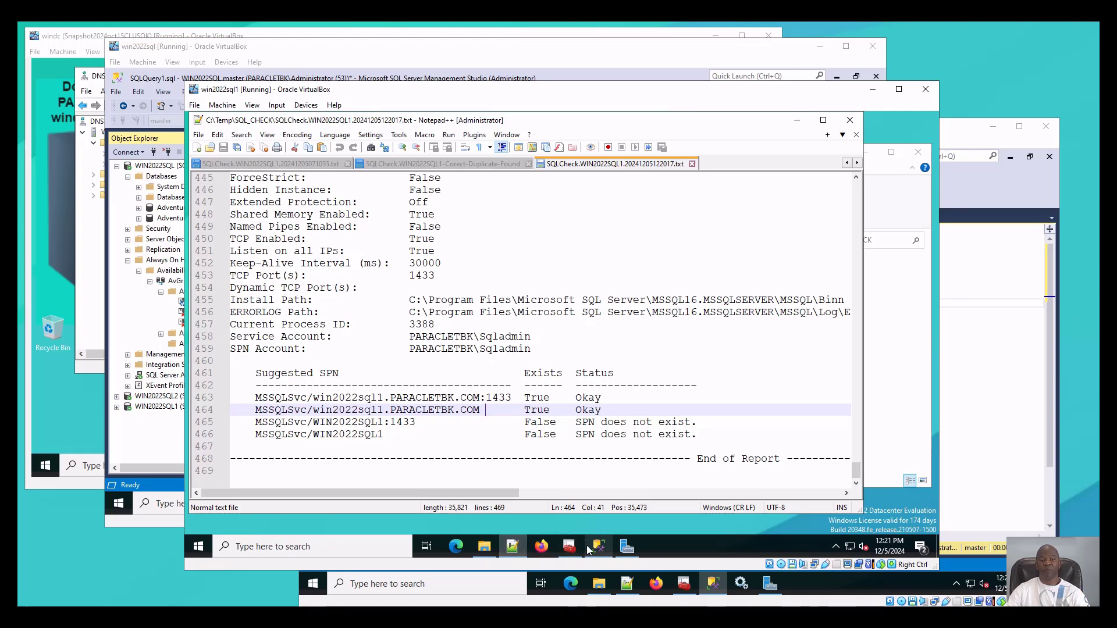
# Open Windows PowerShell as administrator, run setspn -l sqladmin and highlight the listed service principal names.
pyautogui.rightClick(198, 546)
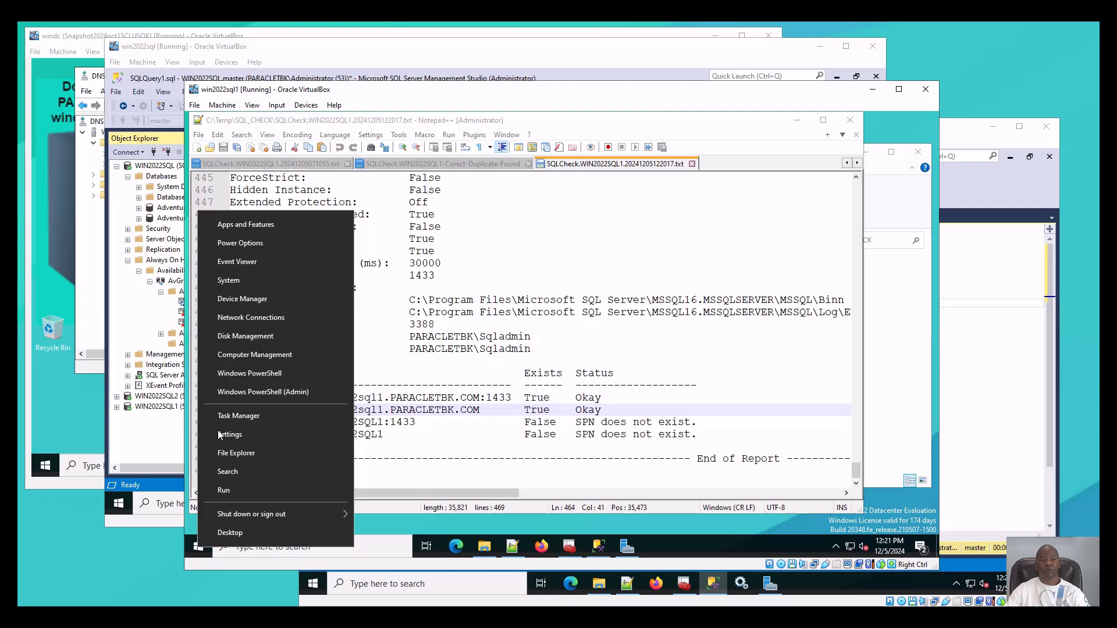
pyautogui.click(254, 393)
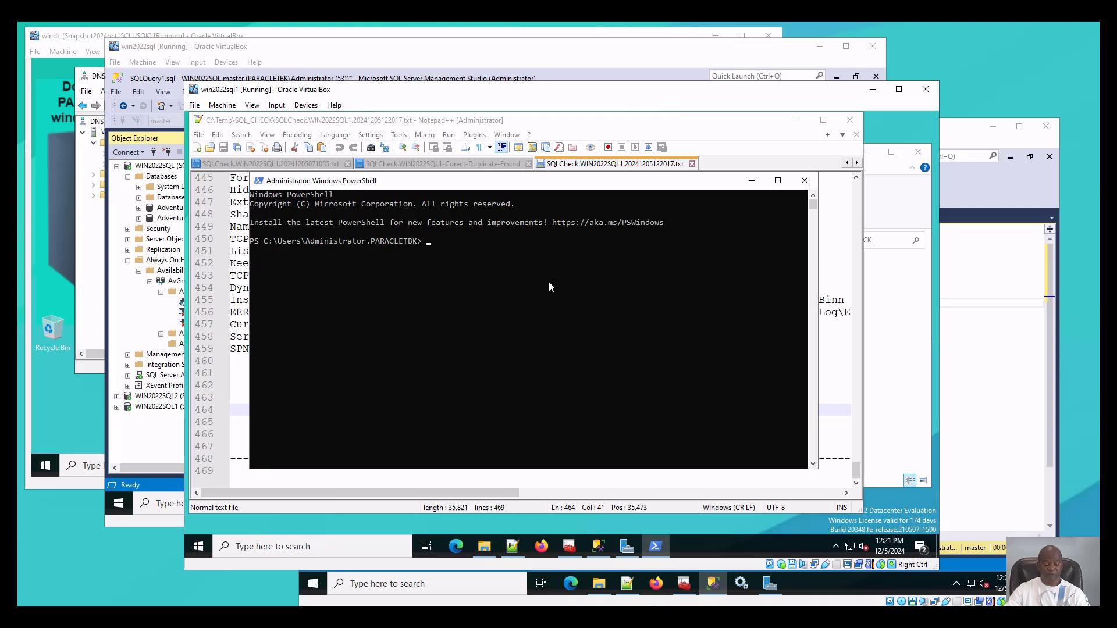
pyautogui.write('sets')
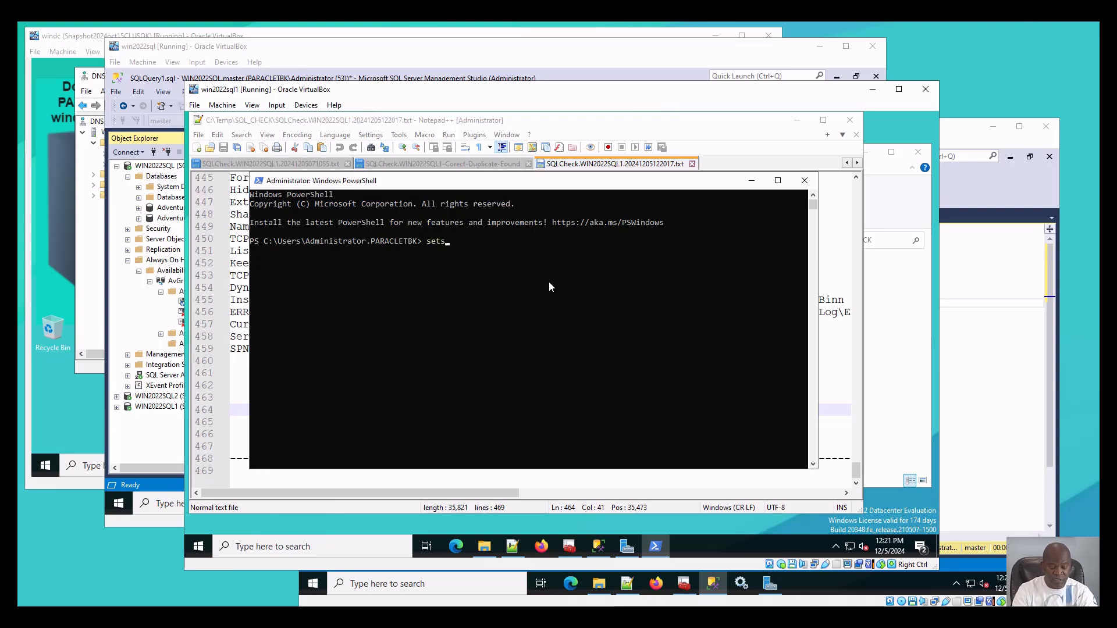
pyautogui.write('pn')
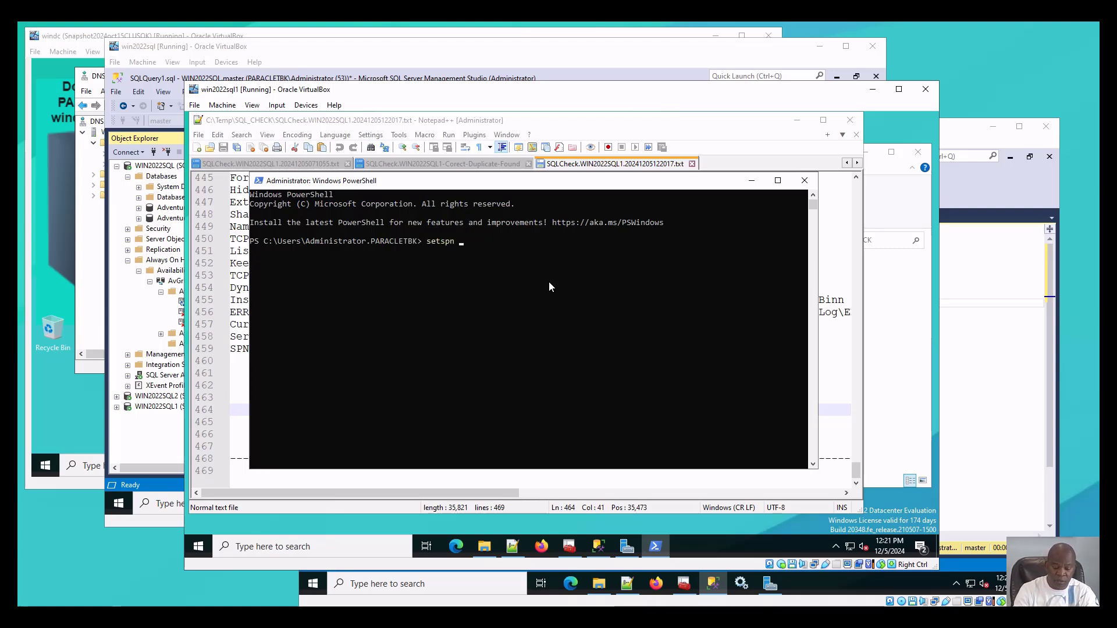
pyautogui.write(' -')
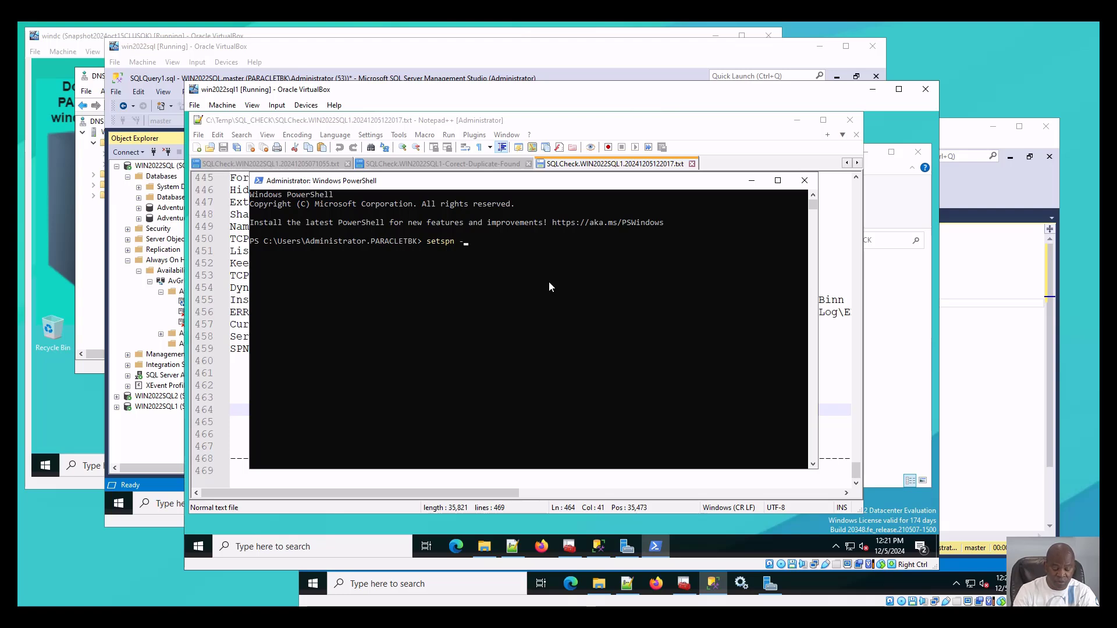
pyautogui.write('l sqla')
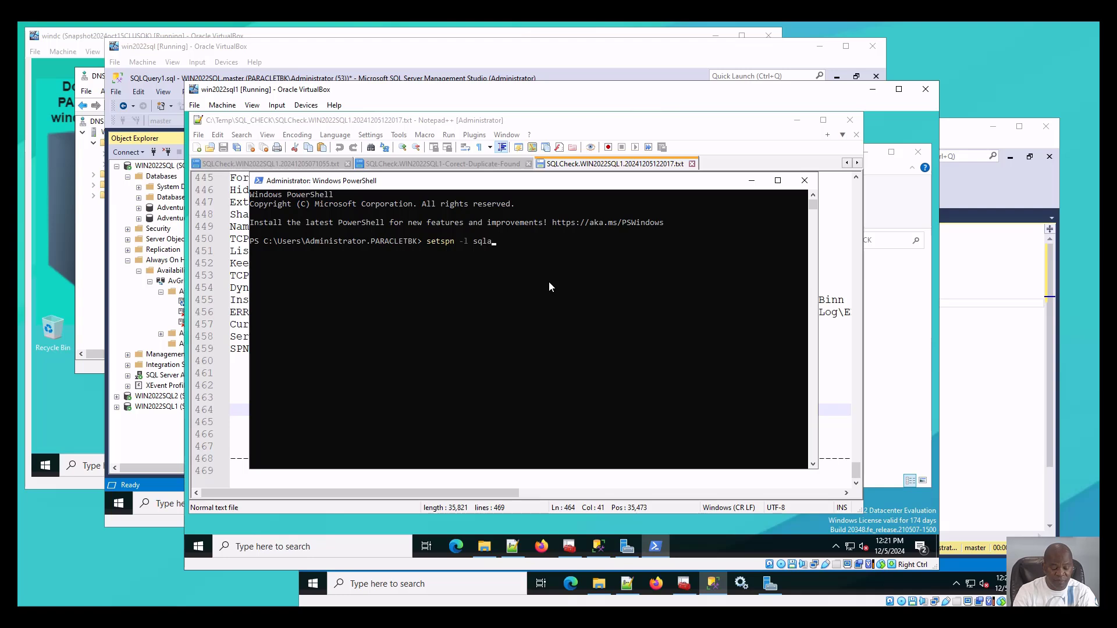
pyautogui.write('dmin')
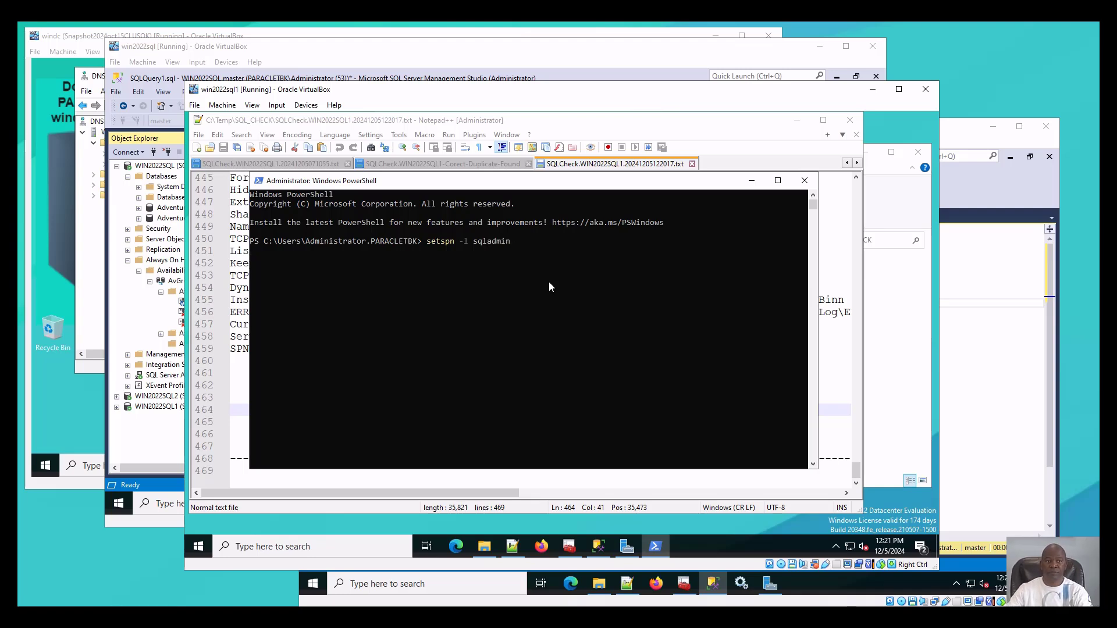
pyautogui.press('Return')
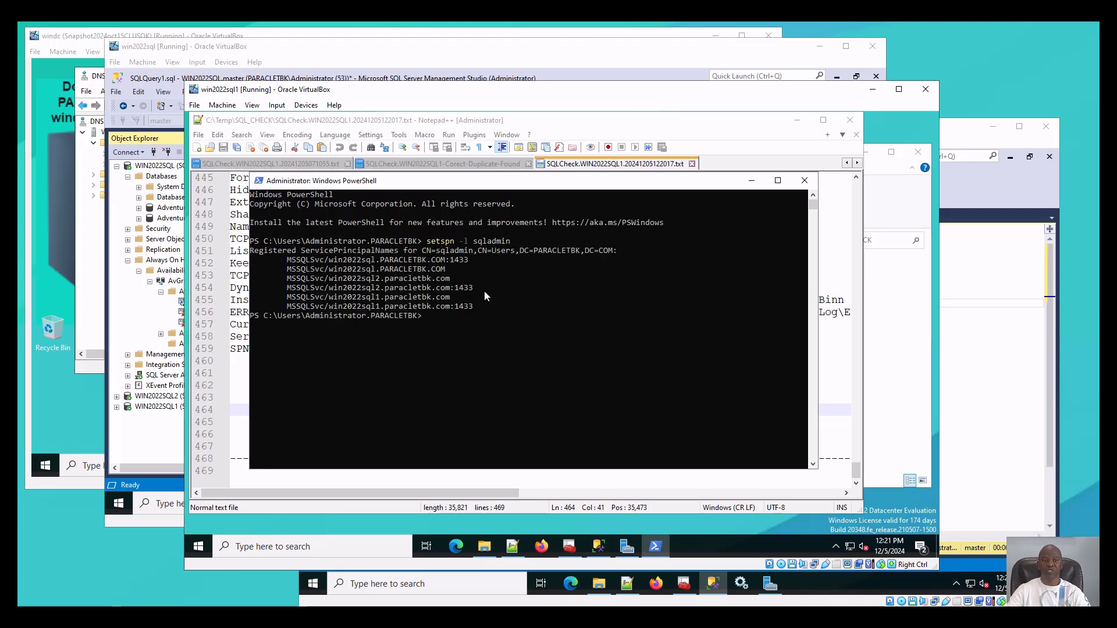
pyautogui.moveTo(253, 250); pyautogui.dragTo(311, 322)
pyautogui.moveTo(327, 333); pyautogui.dragTo(439, 325)
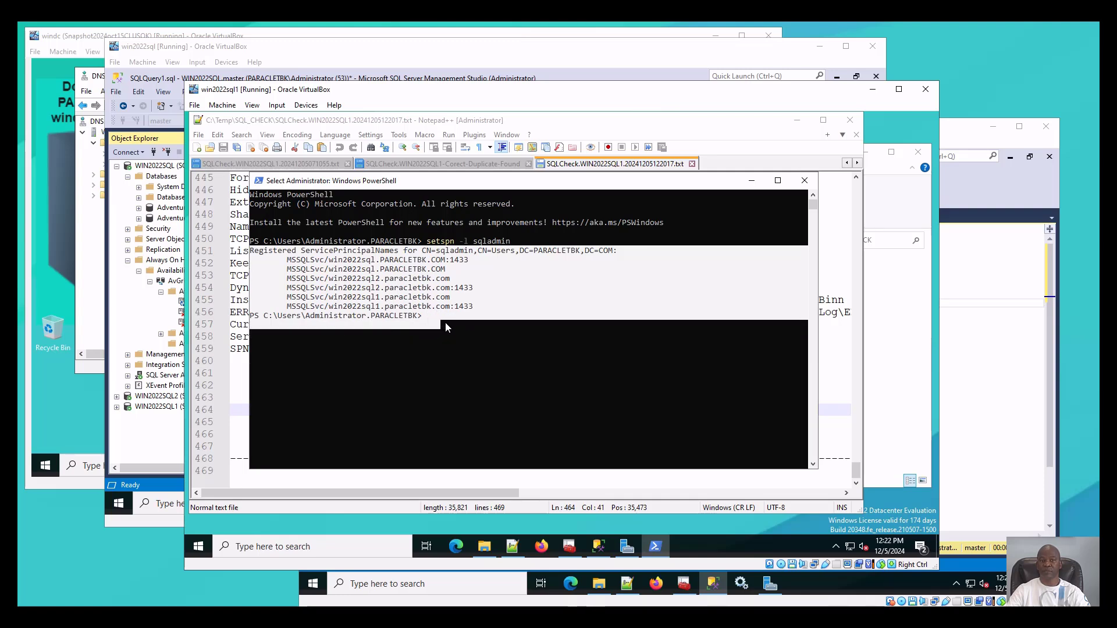
pyautogui.moveTo(253, 241); pyautogui.dragTo(475, 314)
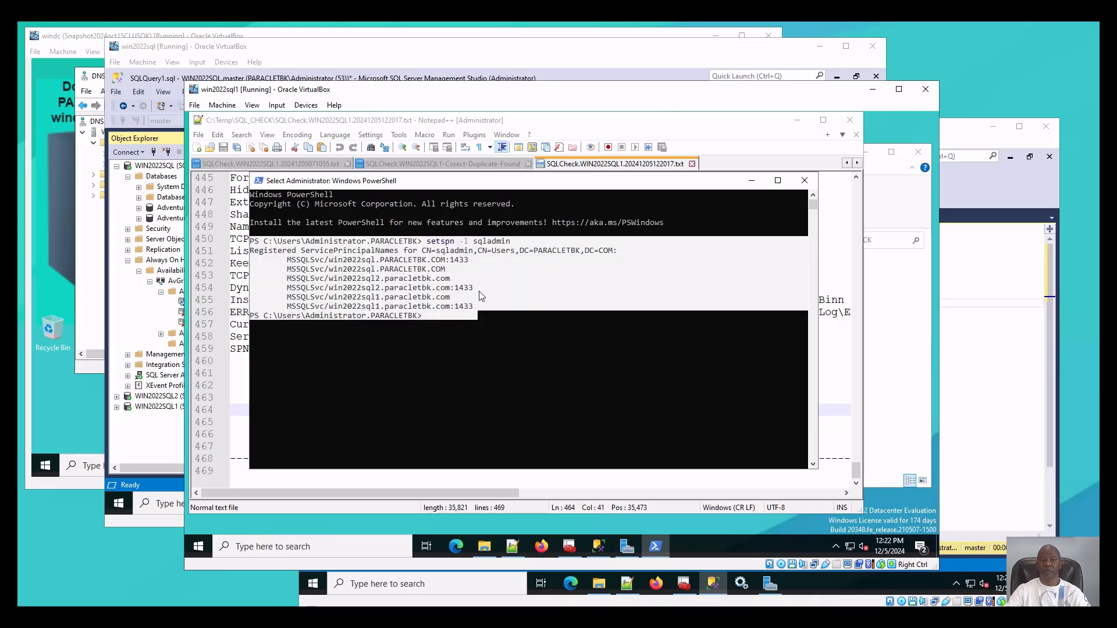
# Set the PowerShell console font size to 20 in its properties and apply the change.
pyautogui.rightClick(426, 187)
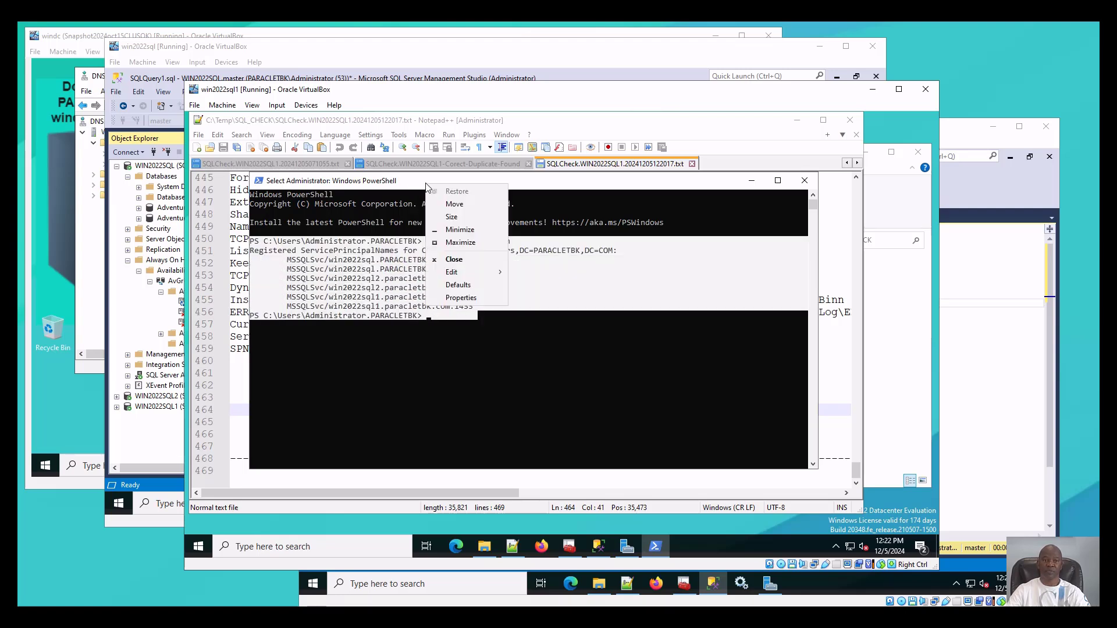
pyautogui.click(473, 300)
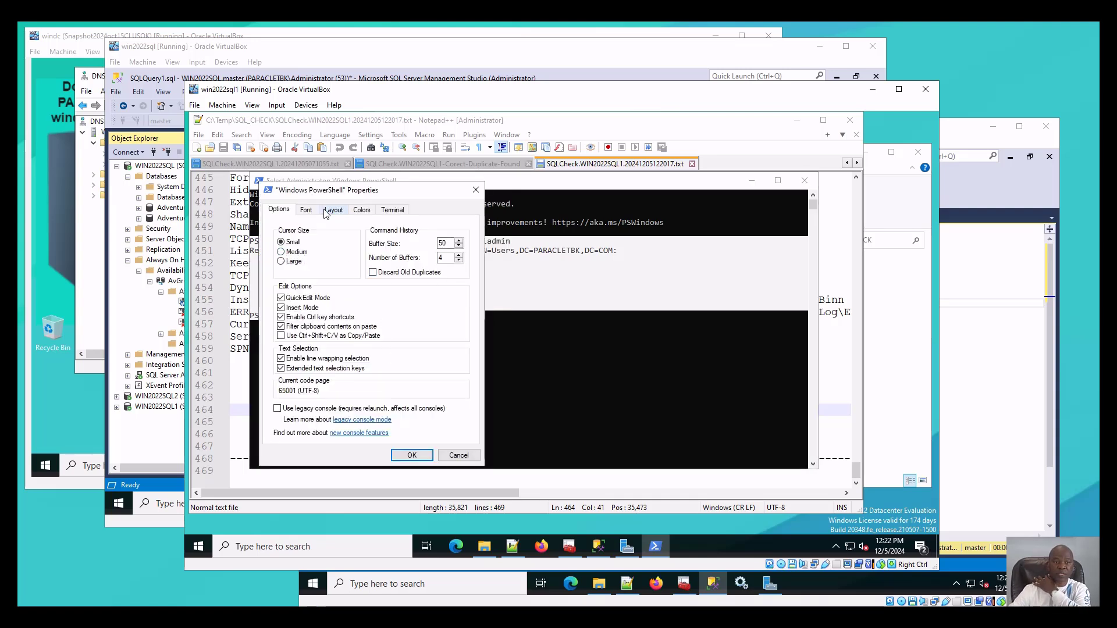
pyautogui.click(306, 210)
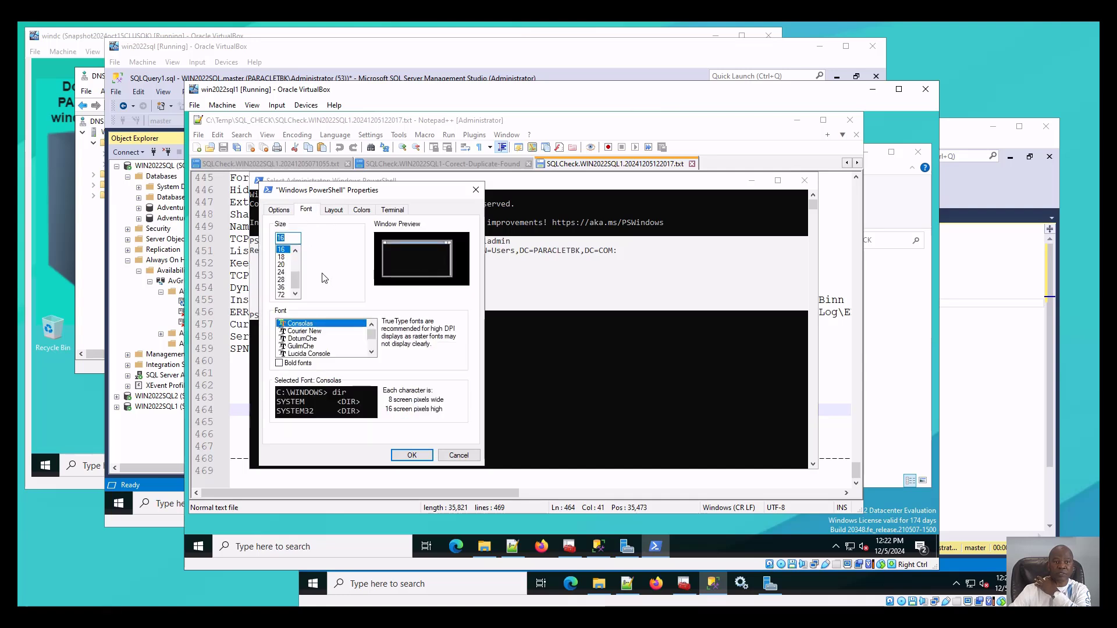
pyautogui.click(283, 257)
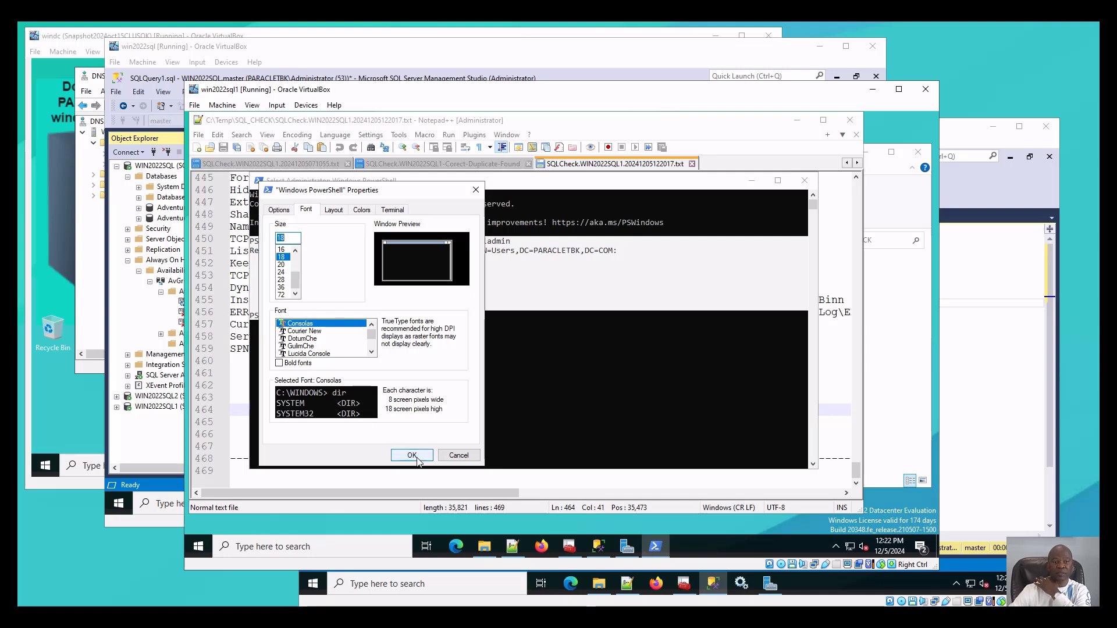
pyautogui.click(282, 264)
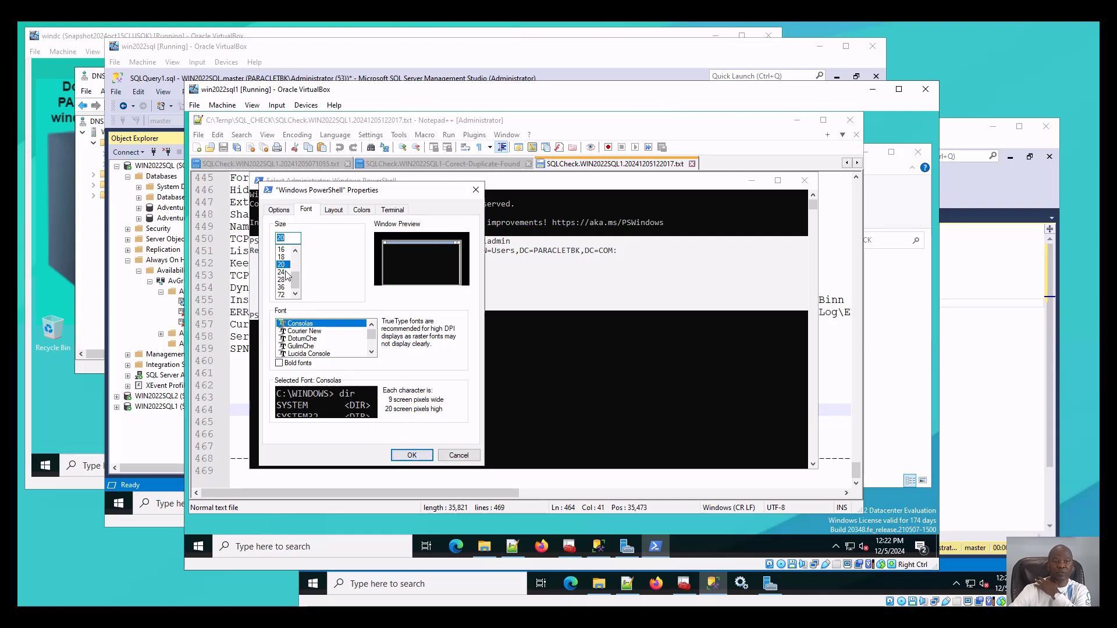
pyautogui.click(412, 455)
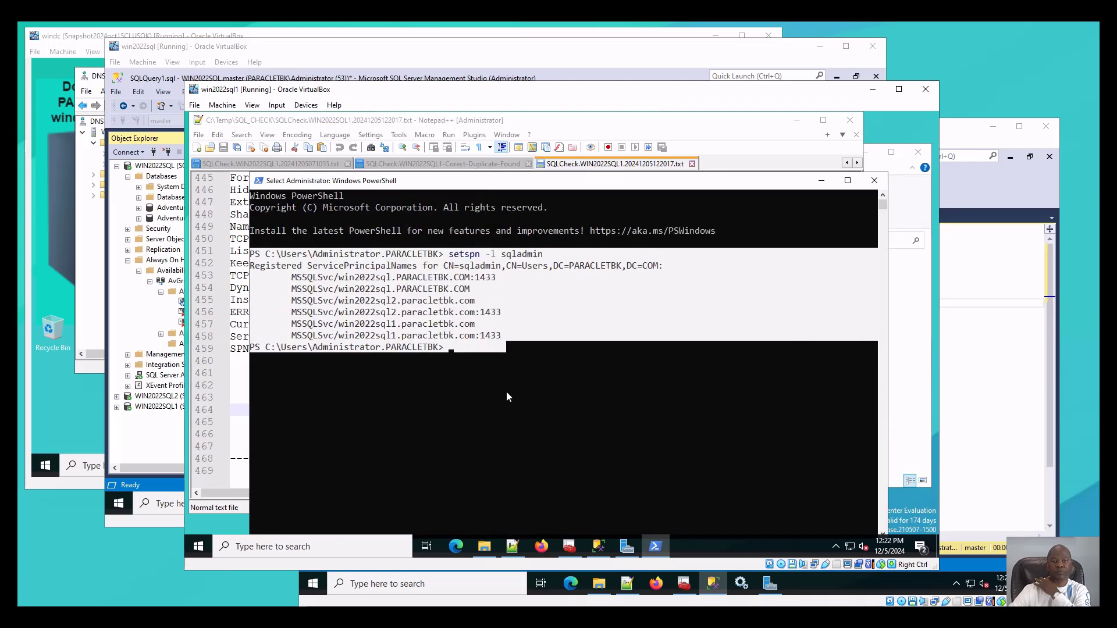
# Review the SPNs registered for the sqladmin account, then minimize PowerShell to return to the SQLCheck report.
pyautogui.click(549, 359)
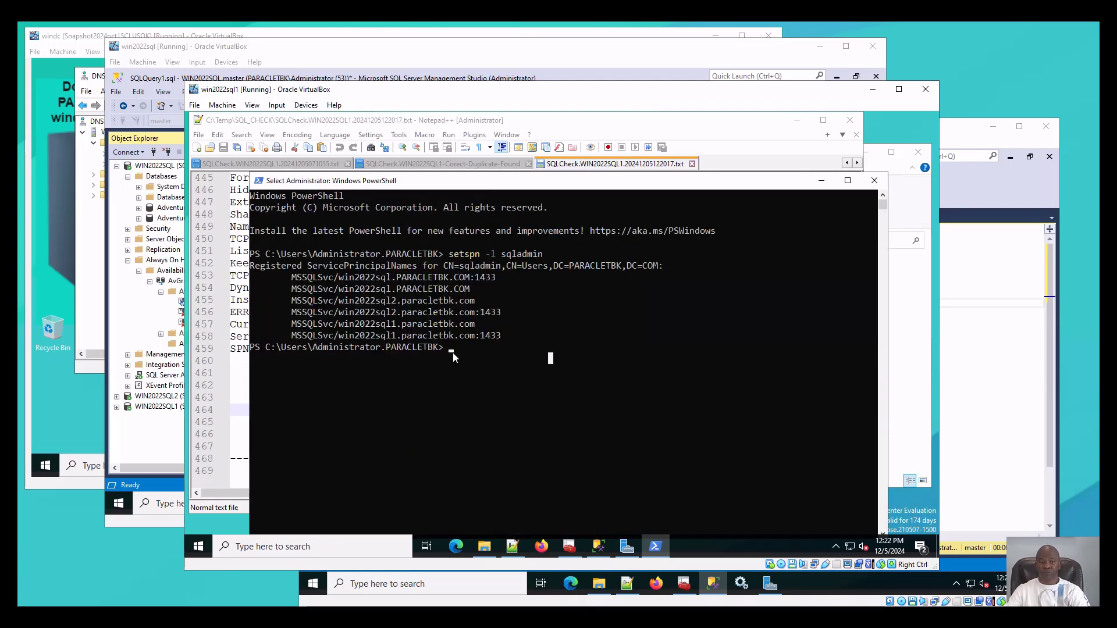
pyautogui.moveTo(453, 352); pyautogui.dragTo(279, 281)
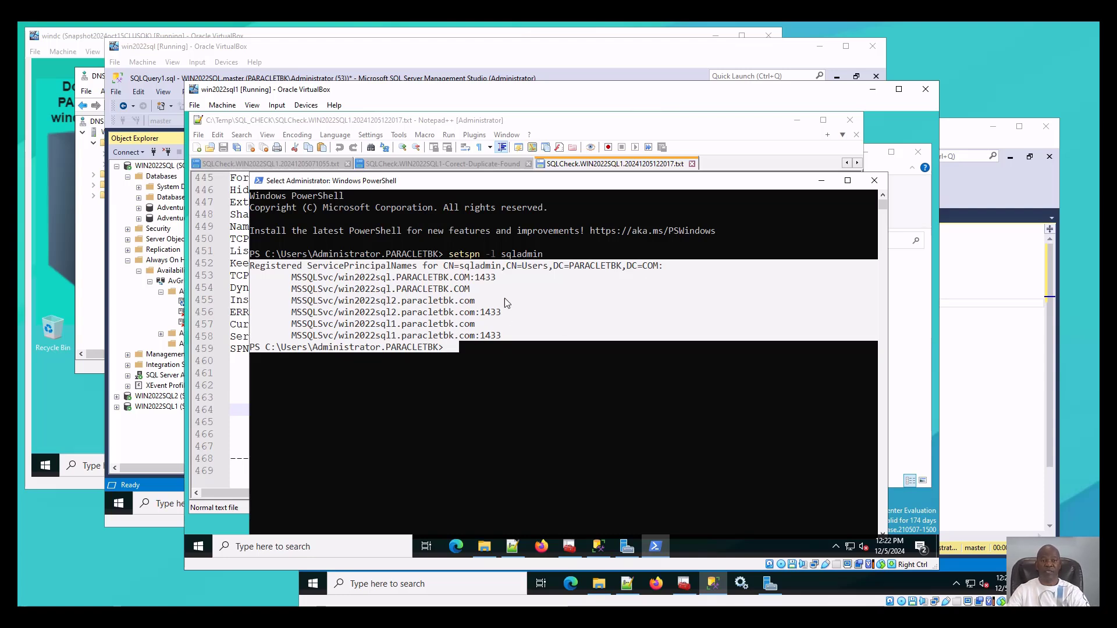
pyautogui.click(453, 257)
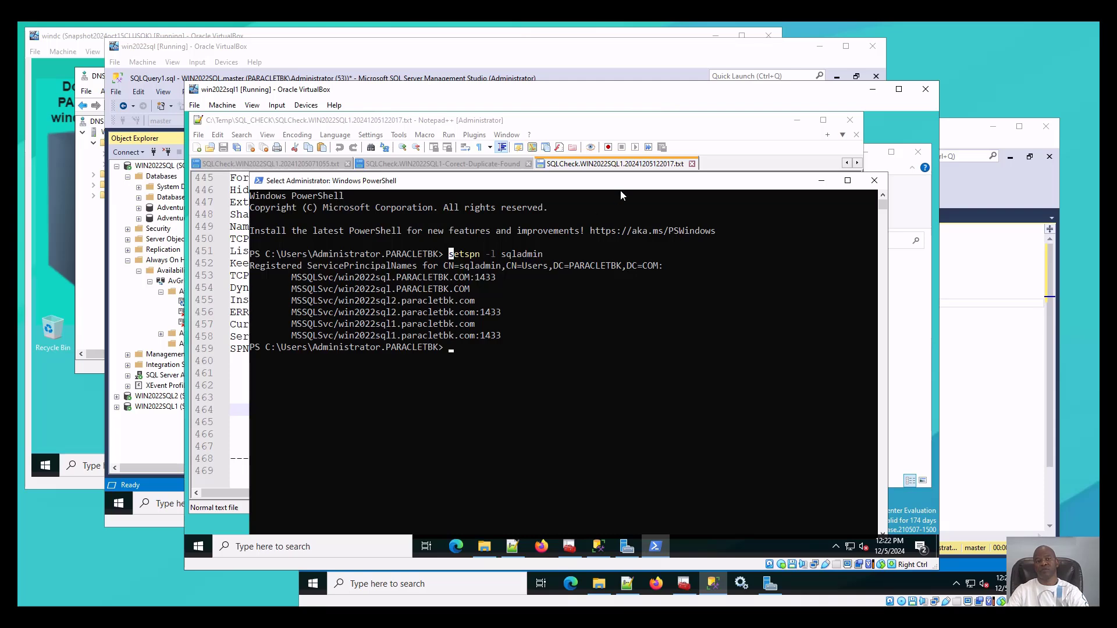
pyautogui.click(821, 181)
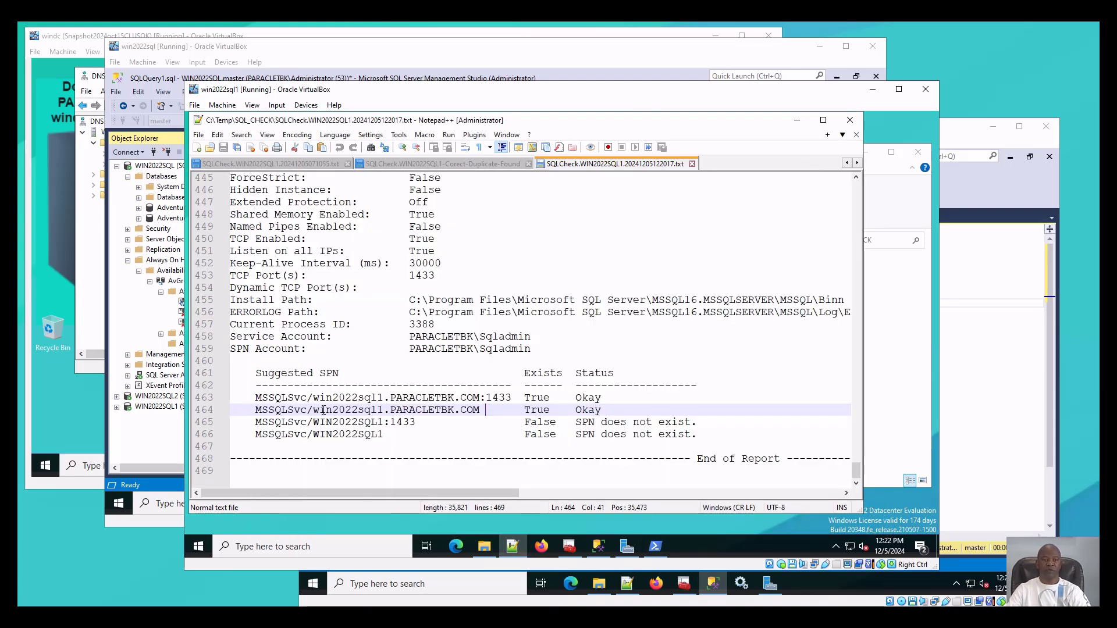
# Switch to the win2022sql server, connect to WIN2022SQL1 with Windows Authentication and try to join its secondary replica to availability group AvGr1.
pyautogui.click(510, 606)
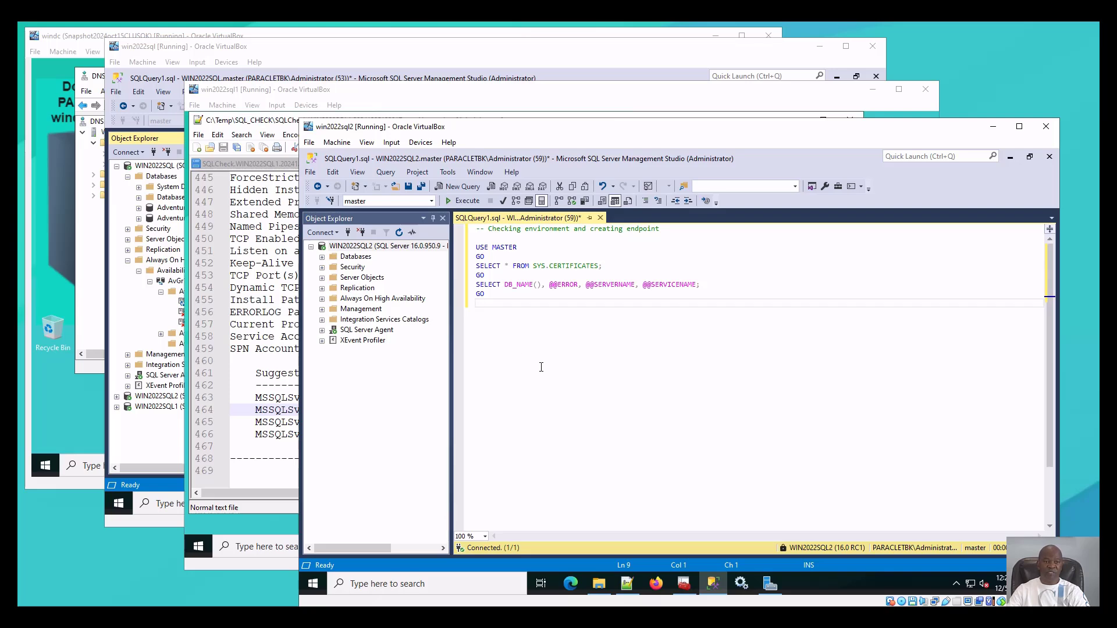
pyautogui.click(154, 482)
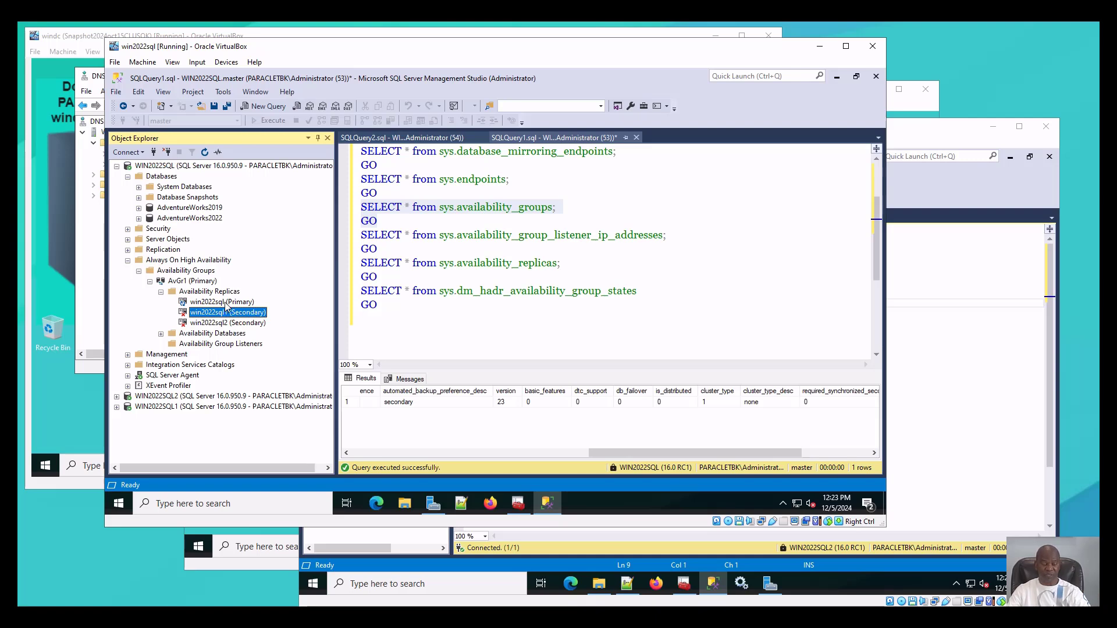
pyautogui.rightClick(236, 315)
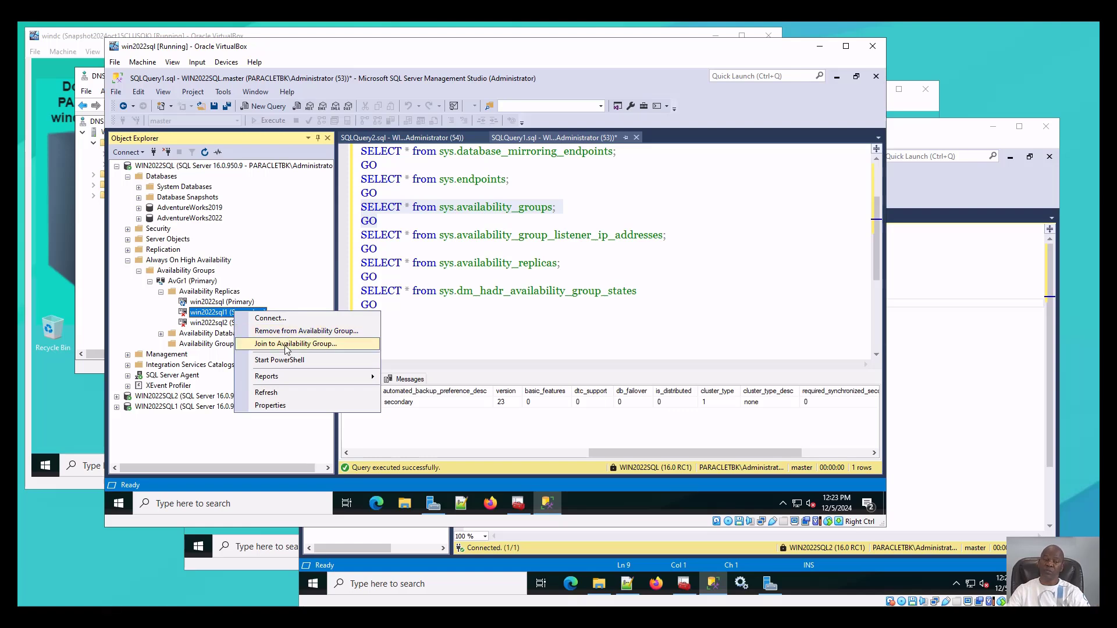
pyautogui.click(331, 350)
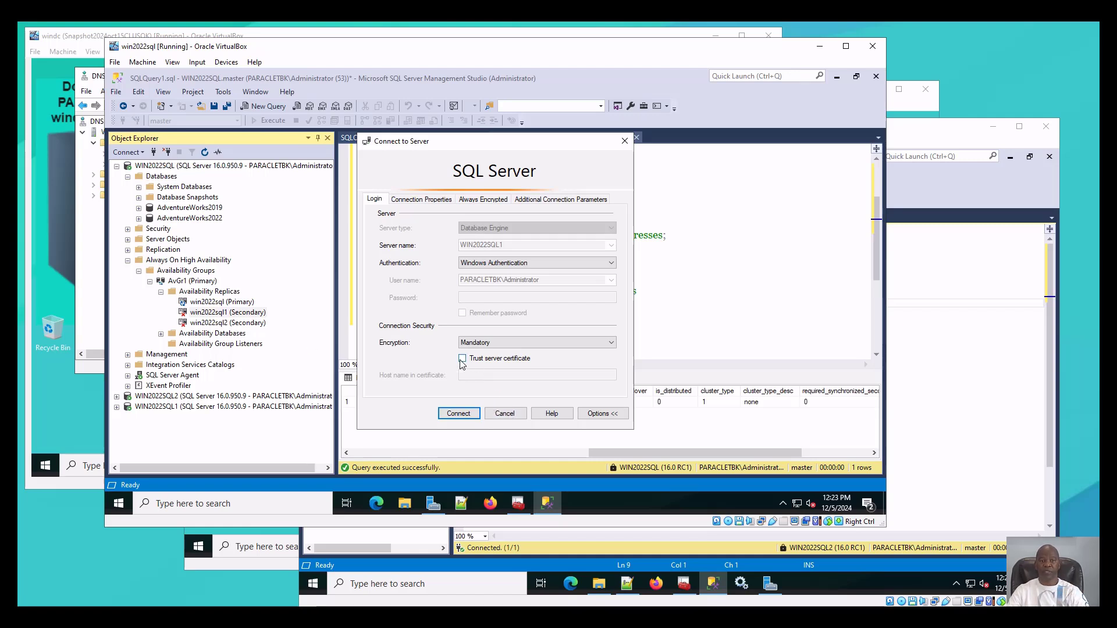
pyautogui.click(464, 415)
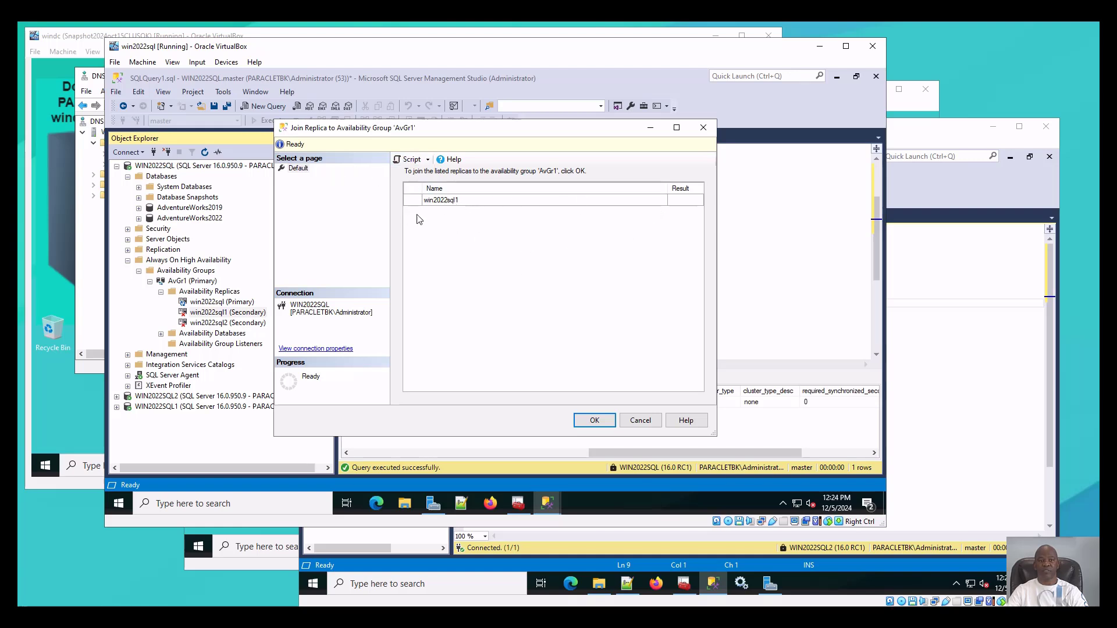
pyautogui.click(601, 420)
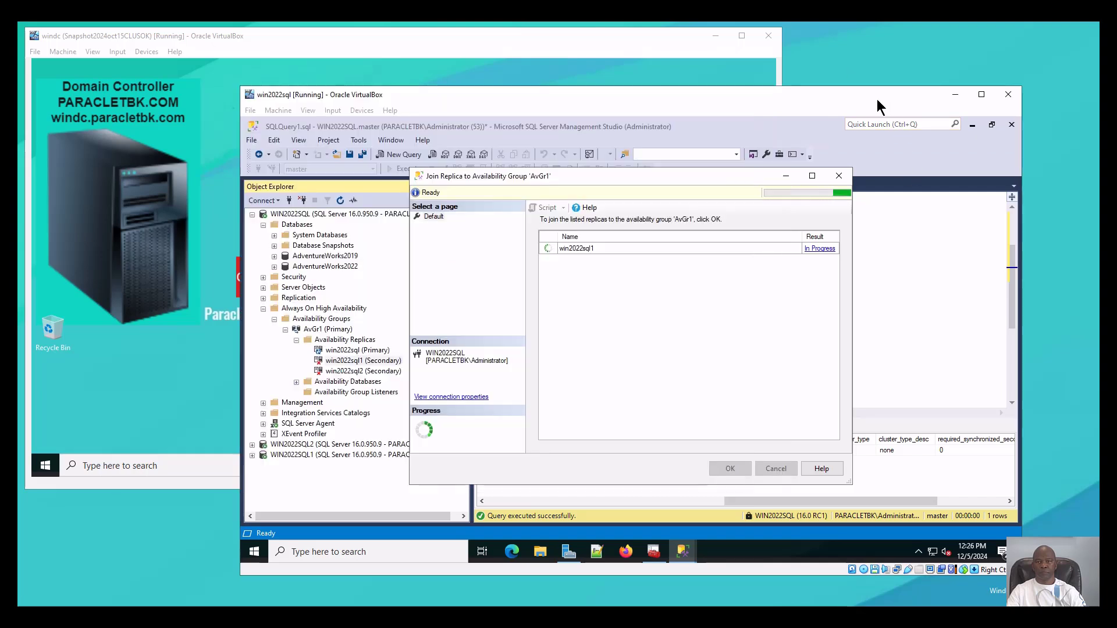
pyautogui.click(878, 97)
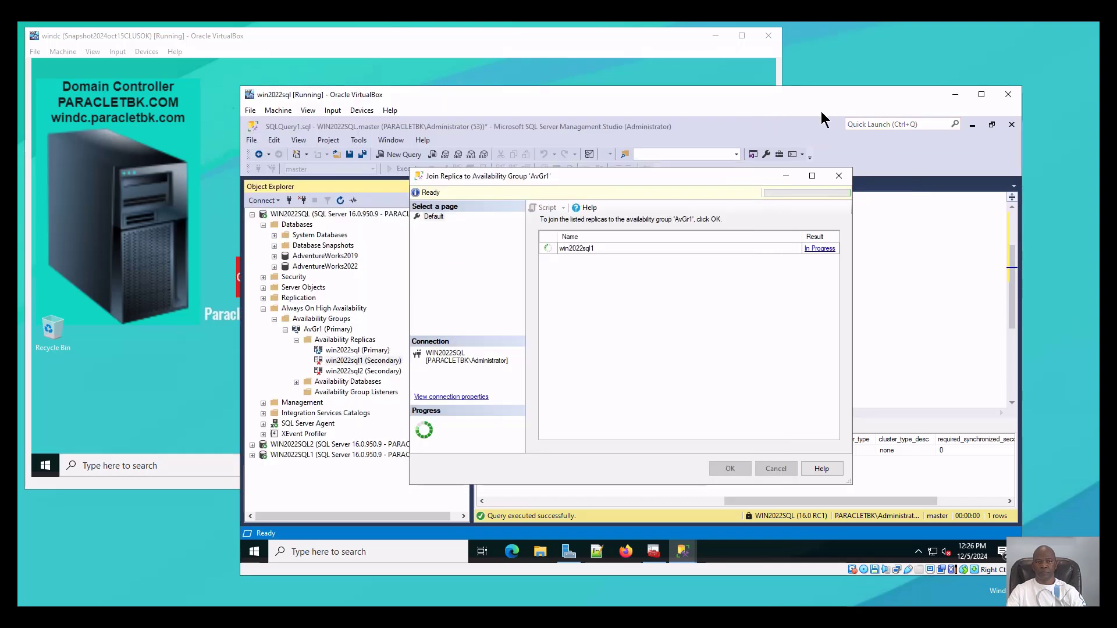
pyautogui.moveTo(736, 101); pyautogui.dragTo(750, 90)
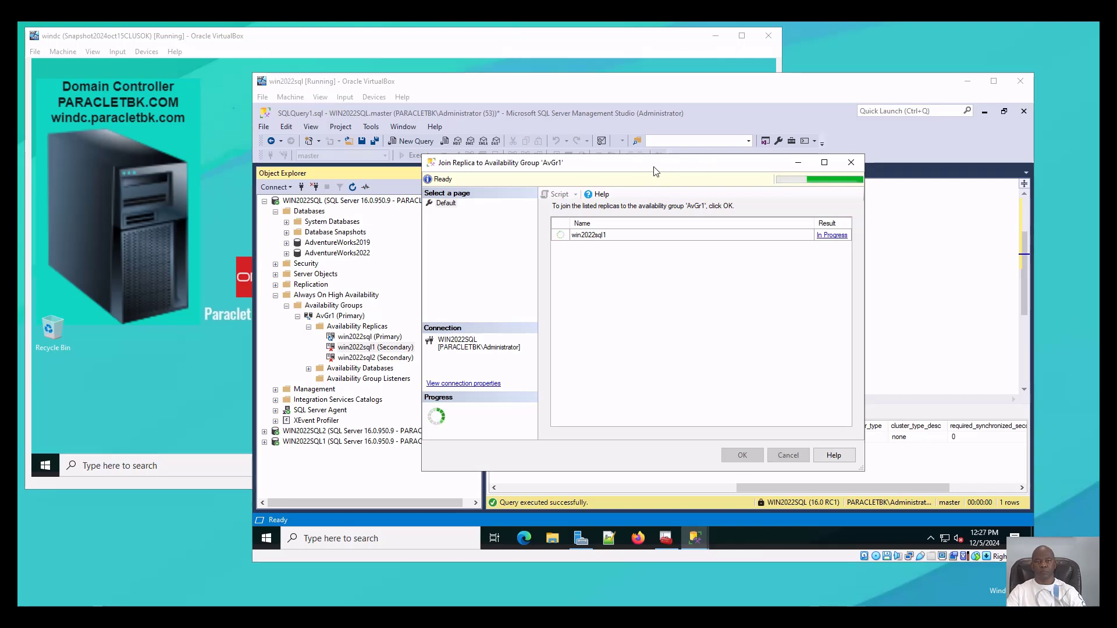
pyautogui.moveTo(657, 169); pyautogui.dragTo(685, 176)
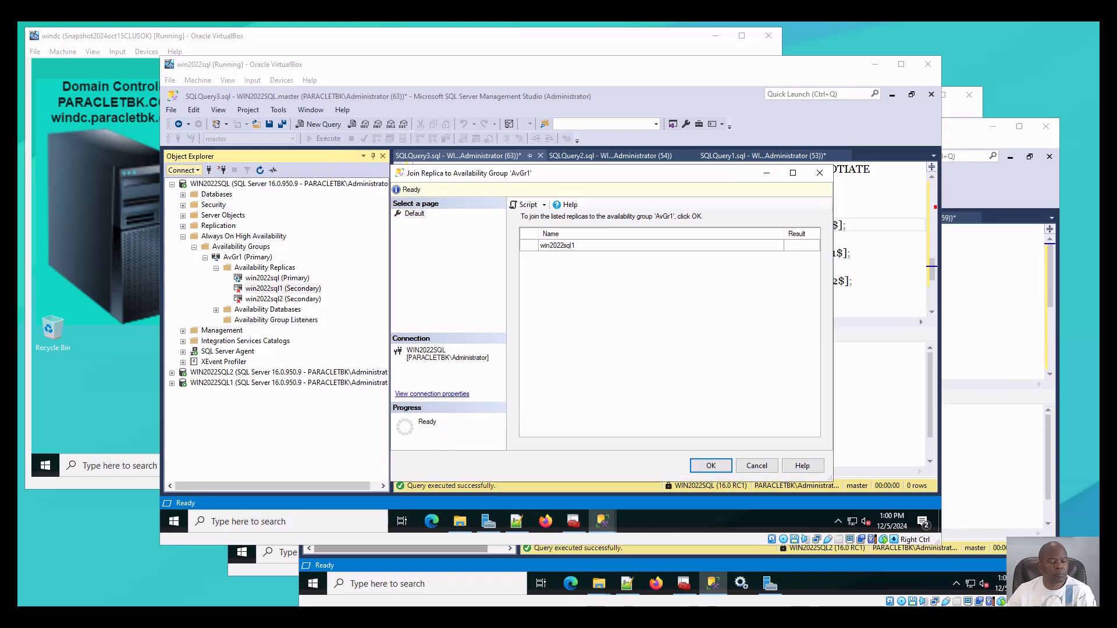
# Retry joining the win2022sql1 replica to availability group AvGr1.
pyautogui.click(710, 465)
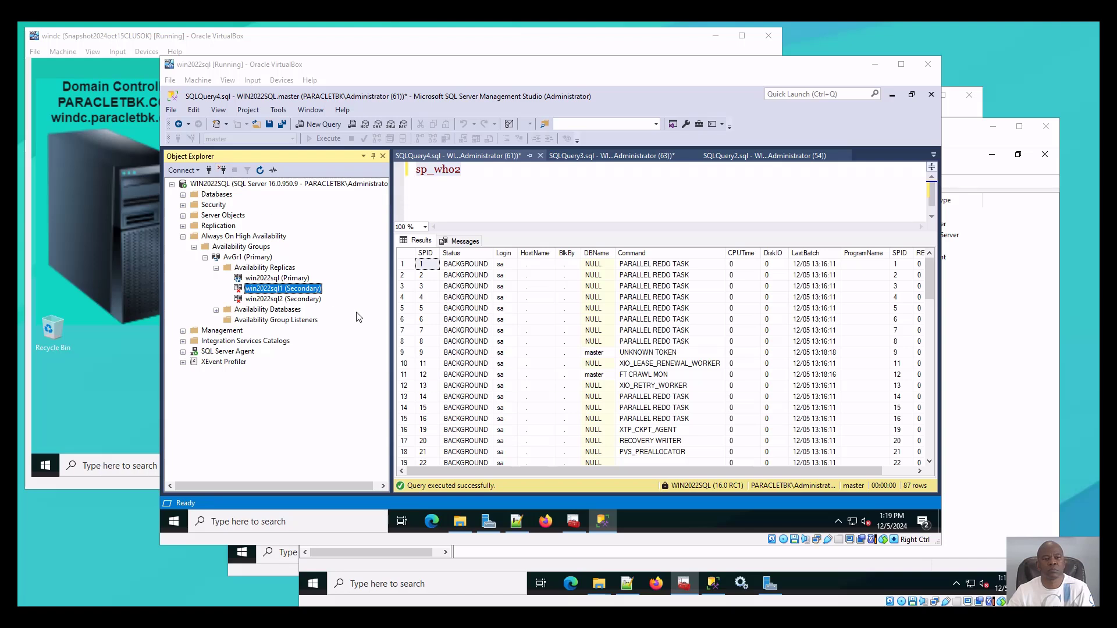
# Return to the sp_who2 query on WIN2022SQL and execute it again.
pyautogui.click(593, 157)
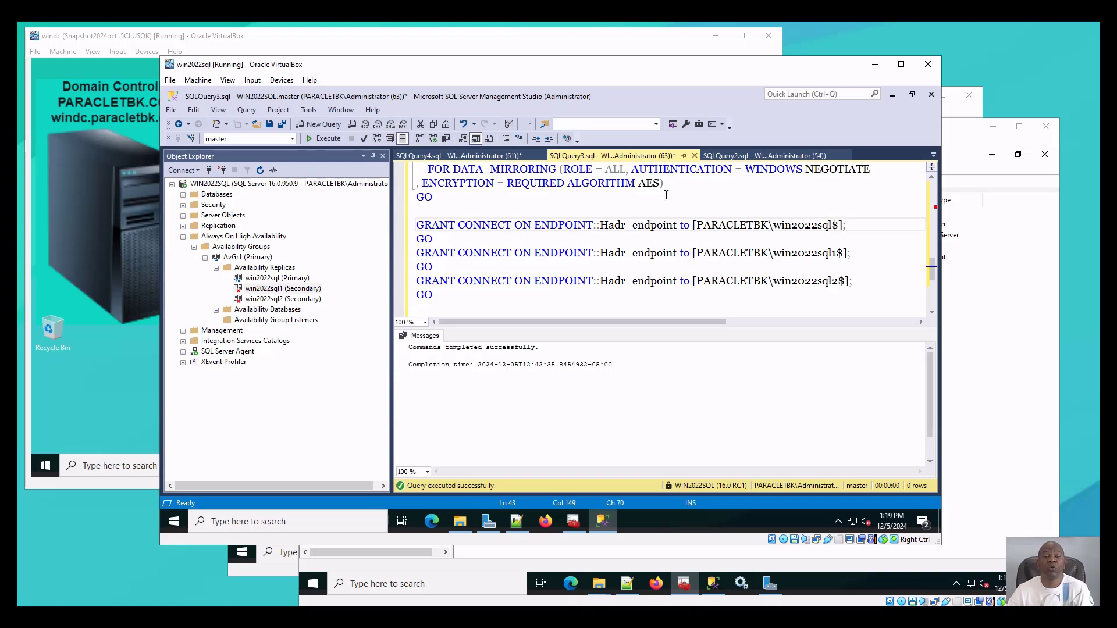
pyautogui.click(476, 156)
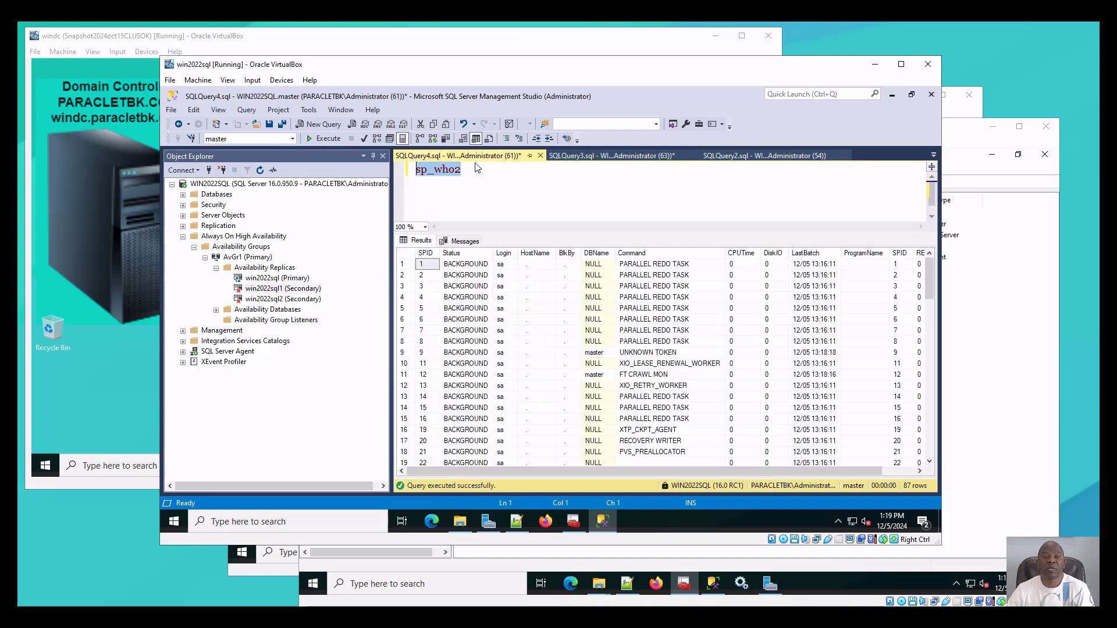
pyautogui.click(472, 177)
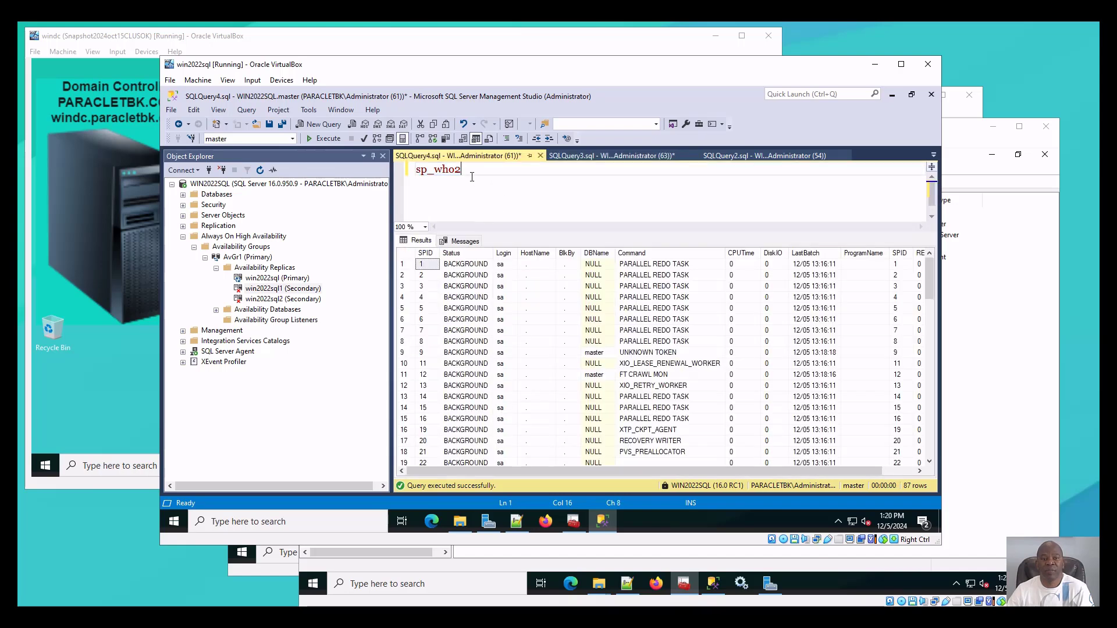
pyautogui.moveTo(471, 170); pyautogui.dragTo(414, 170)
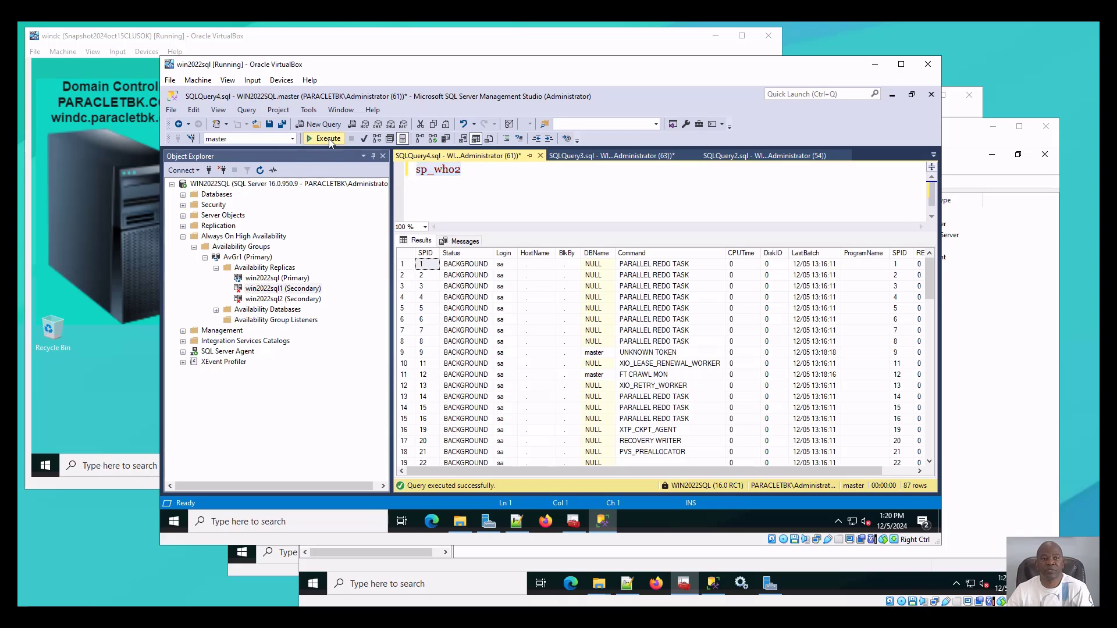
pyautogui.click(324, 138)
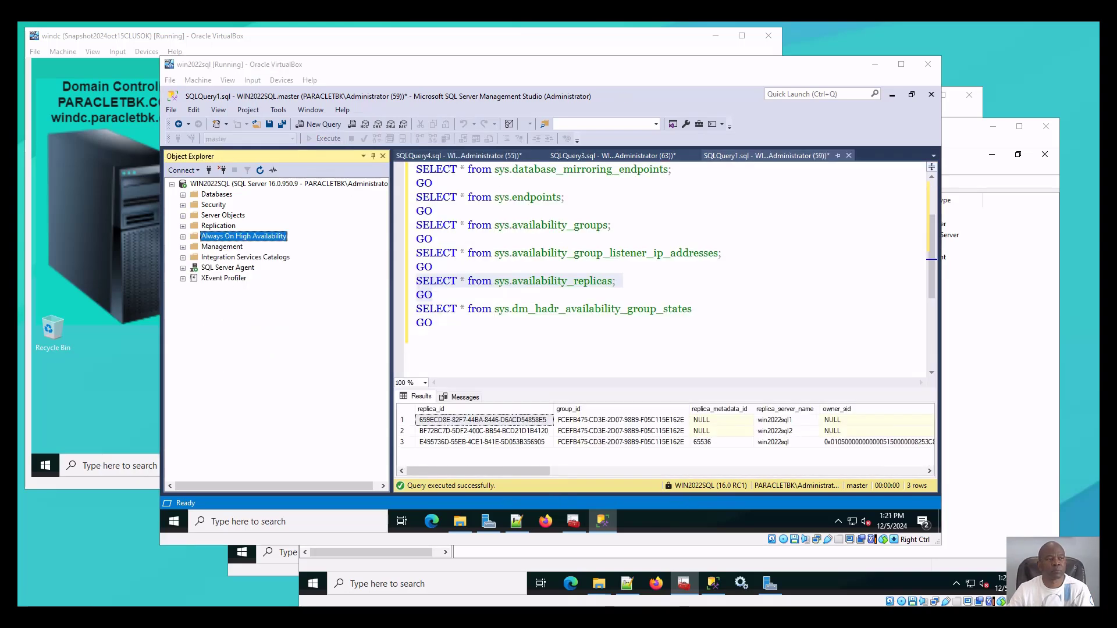
# Expand Always On High Availability down to AvGr1's availability replicas and check the win2022sql1 secondary.
pyautogui.click(183, 238)
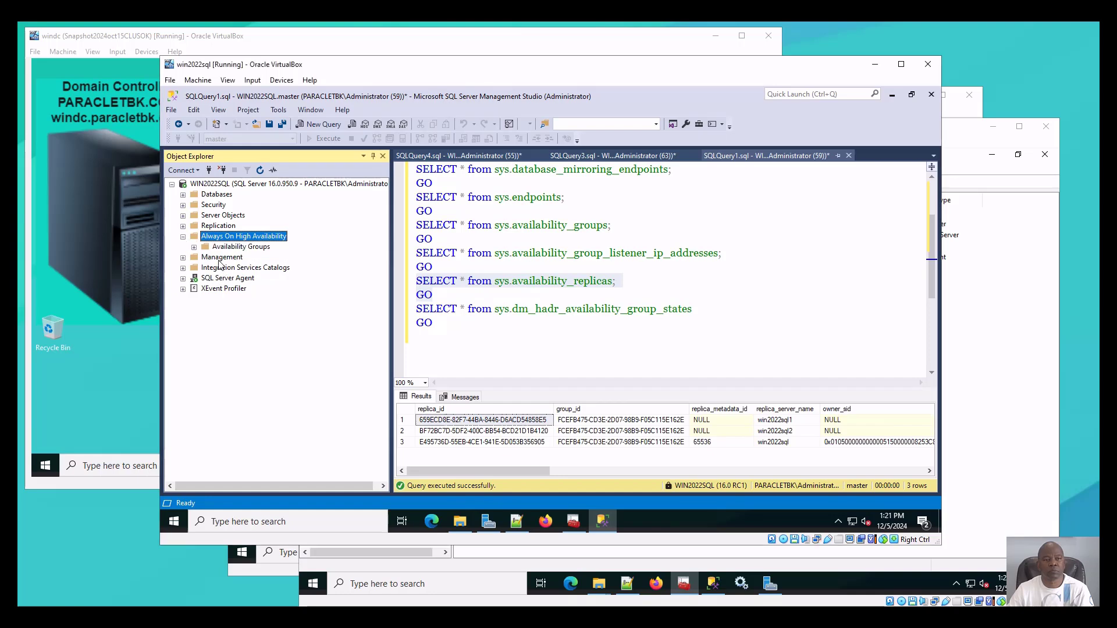
pyautogui.click(194, 247)
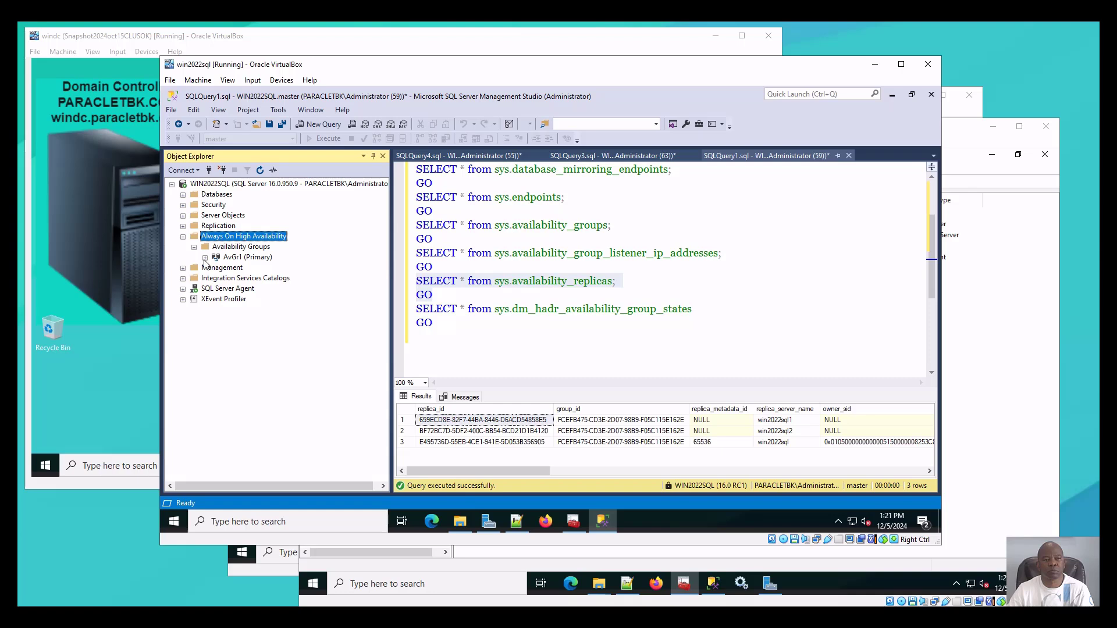
pyautogui.click(205, 258)
pyautogui.click(216, 268)
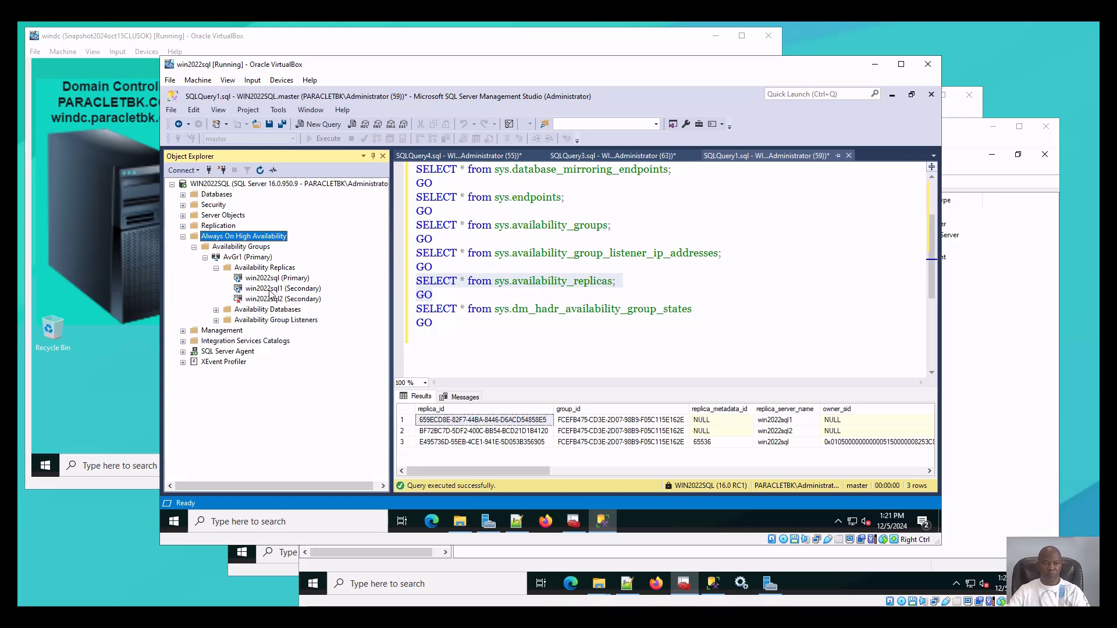
pyautogui.click(270, 289)
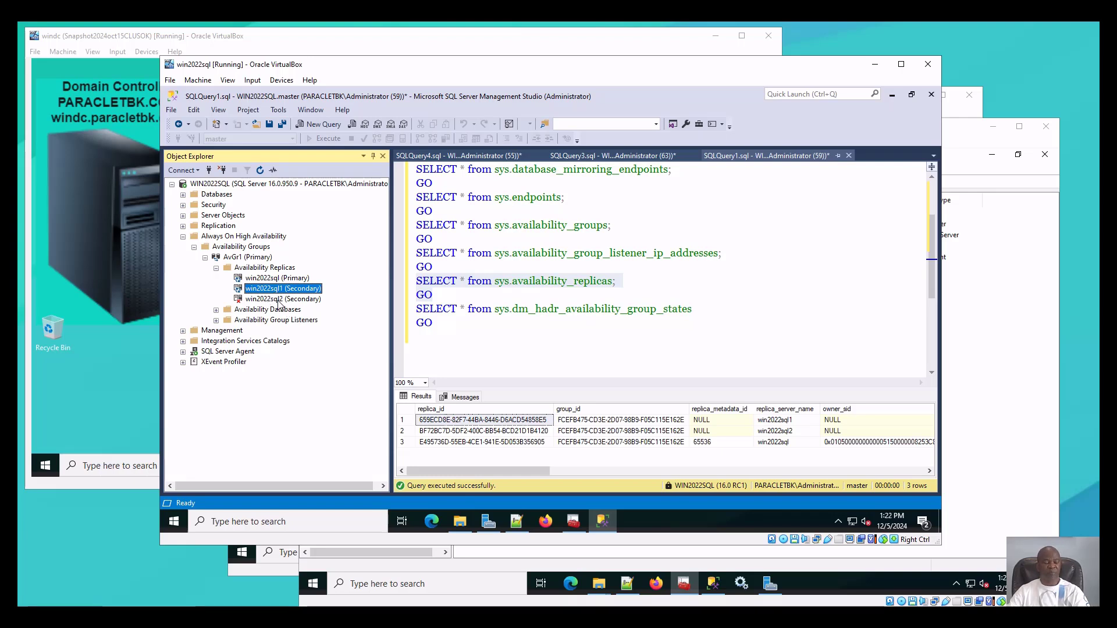
# Join the win2022sql2 secondary replica to AvGr1, connecting to WIN2022SQL2 with Windows Authentication and a trusted server certificate.
pyautogui.click(279, 300)
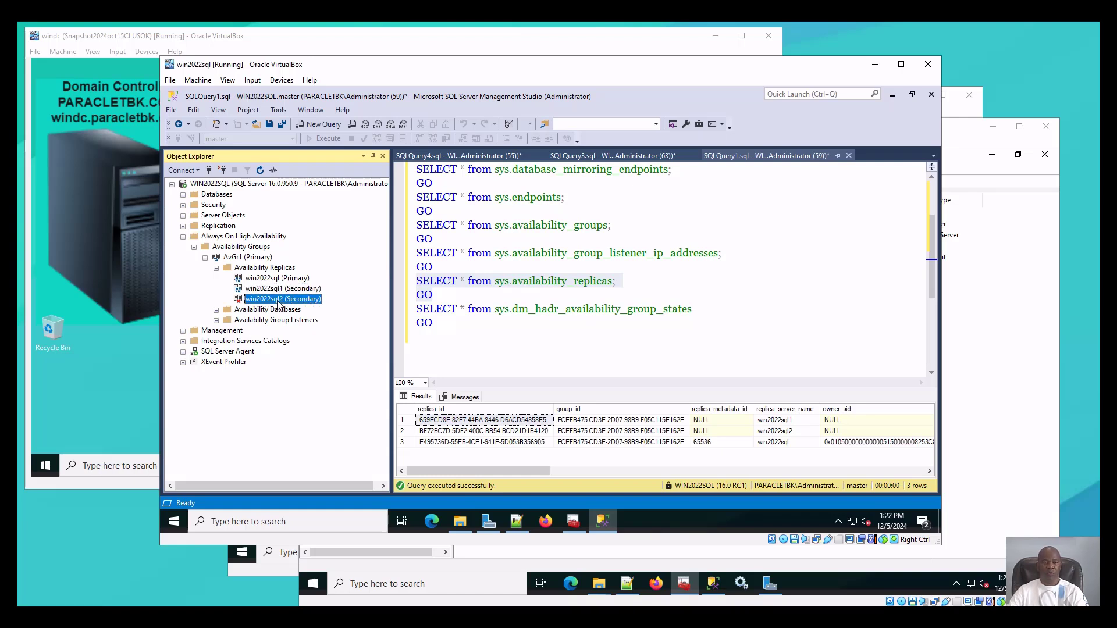
pyautogui.rightClick(278, 302)
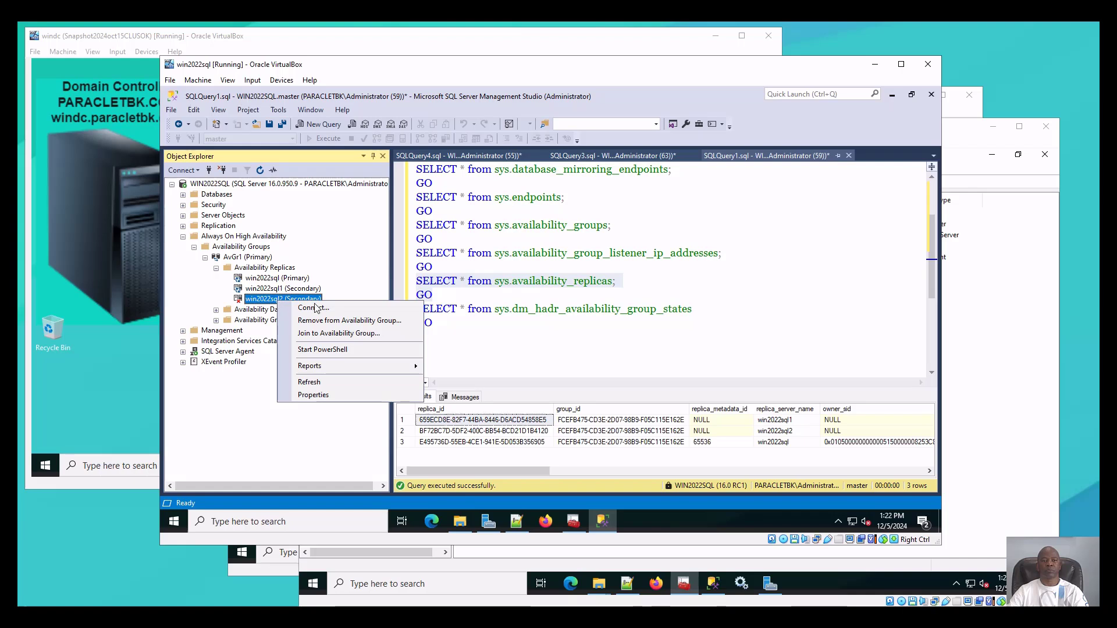
pyautogui.click(340, 335)
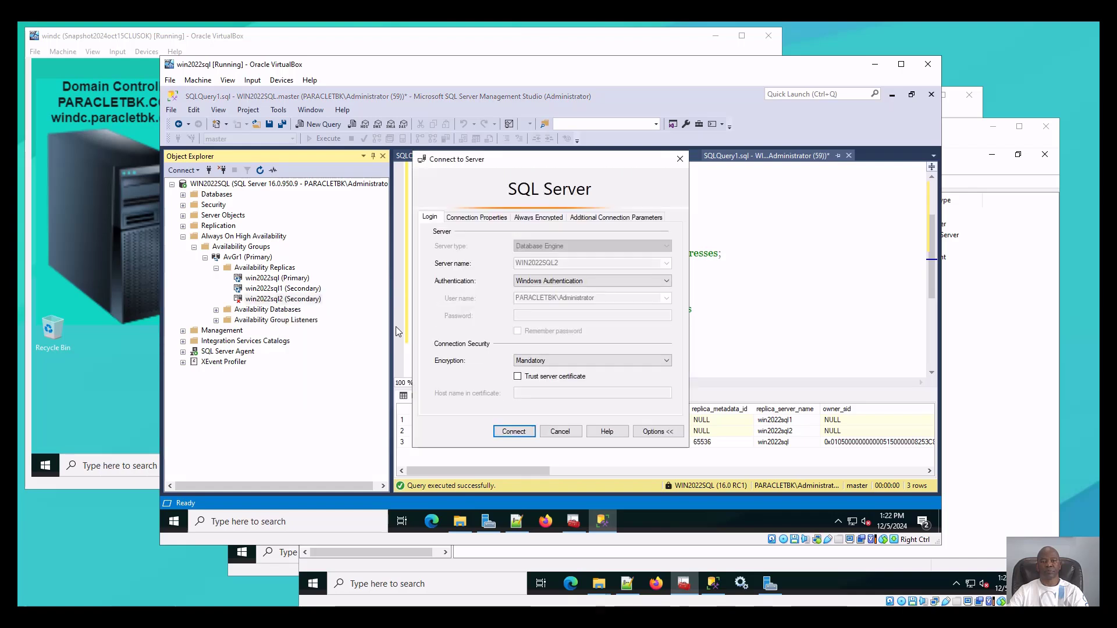
pyautogui.click(517, 377)
pyautogui.click(522, 434)
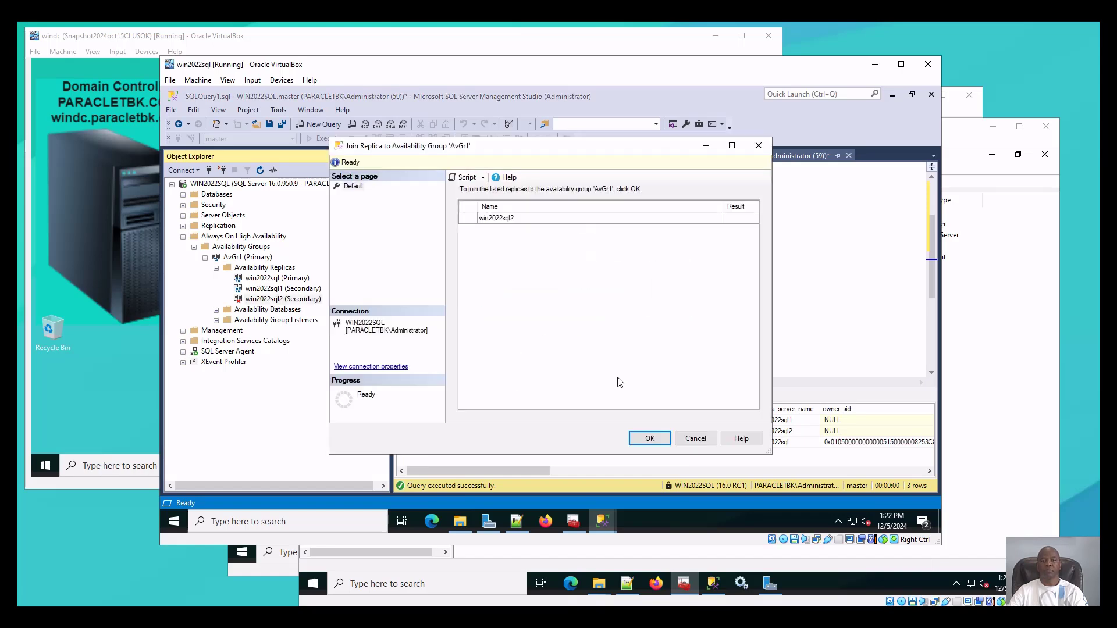
pyautogui.click(652, 444)
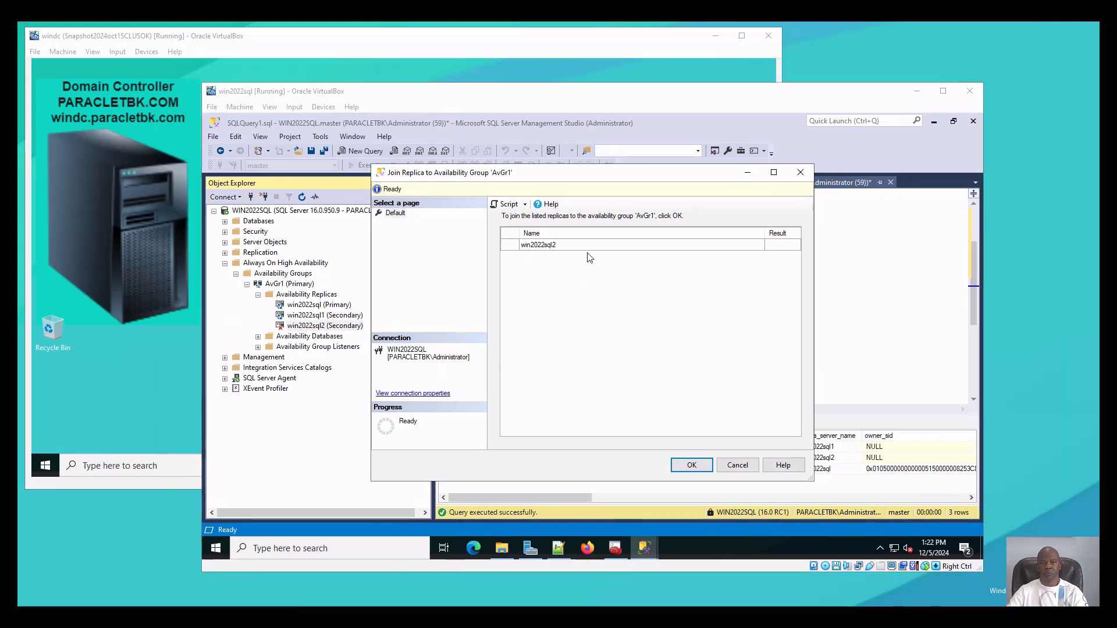
pyautogui.click(692, 466)
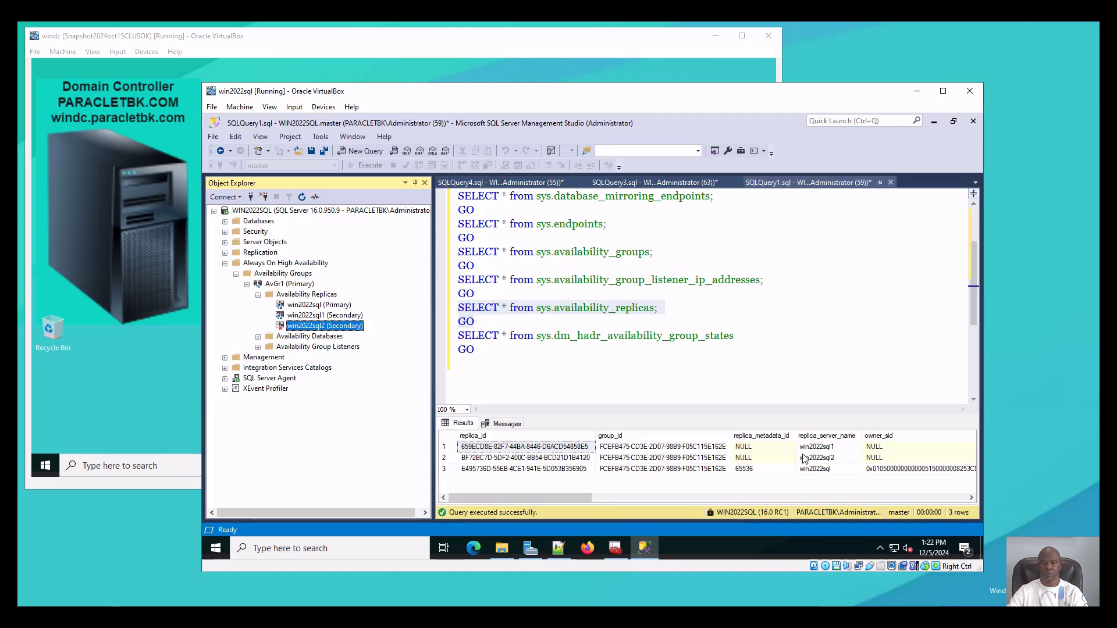
# Collapse and reopen the WIN2022SQL tree down to AvGr1's availability replicas to check both secondaries.
pyautogui.moveTo(647, 553)
pyautogui.click(224, 264)
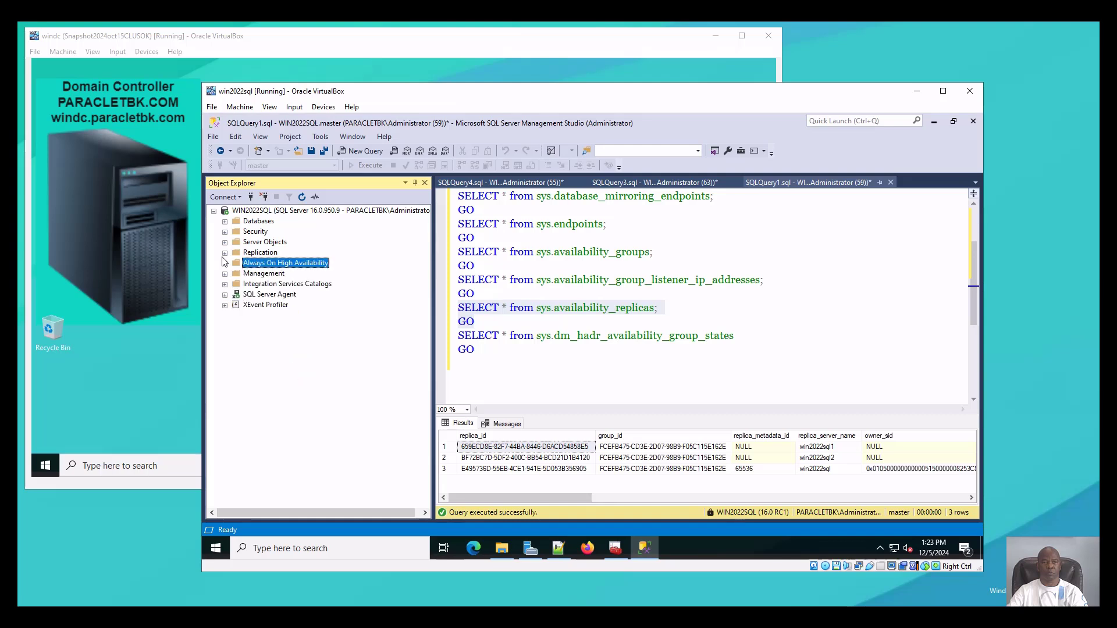
pyautogui.click(213, 211)
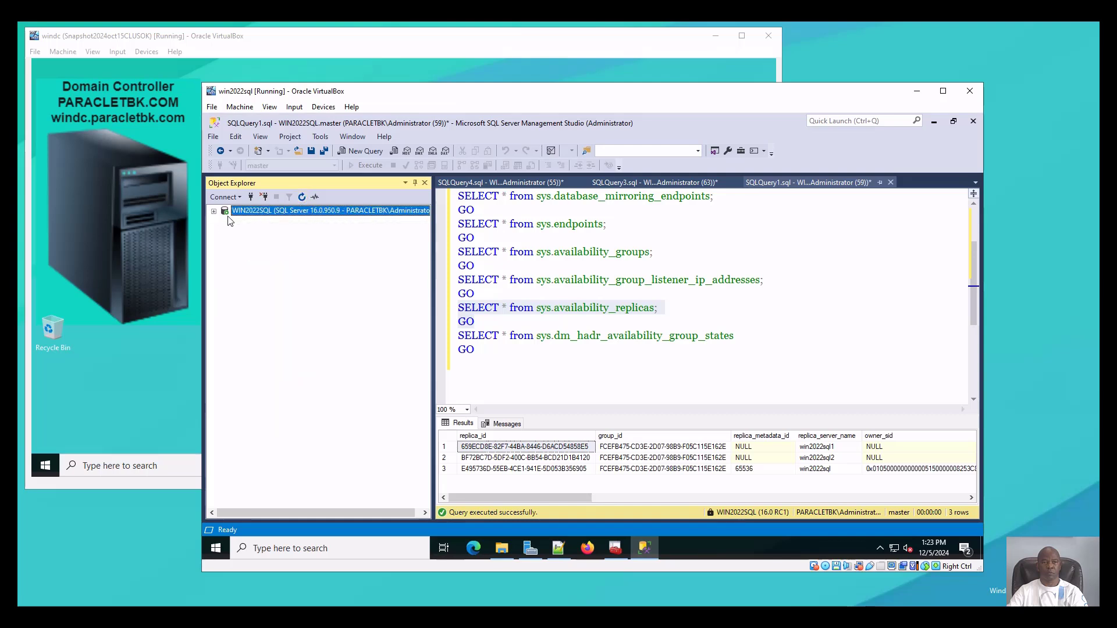
pyautogui.click(214, 212)
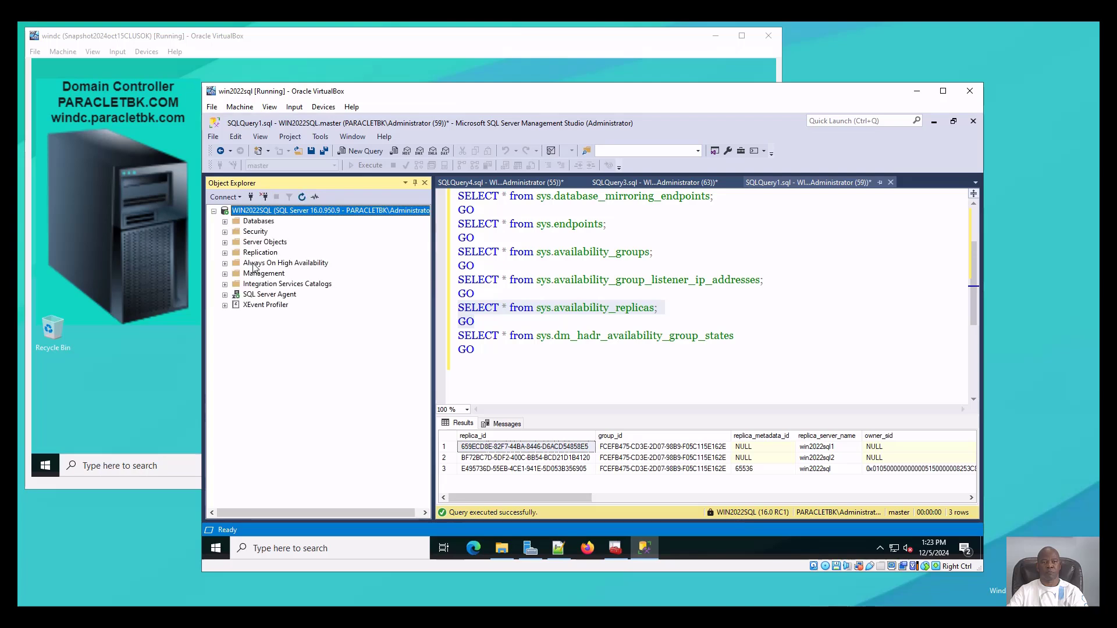
pyautogui.click(258, 265)
pyautogui.click(225, 264)
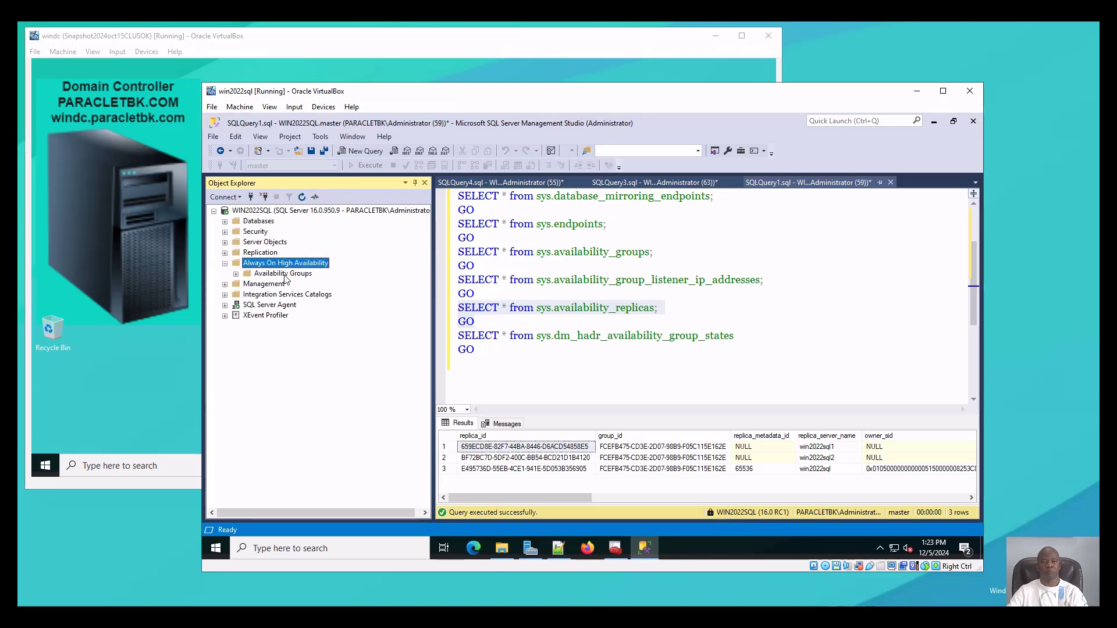
pyautogui.click(283, 275)
pyautogui.click(236, 275)
pyautogui.click(287, 285)
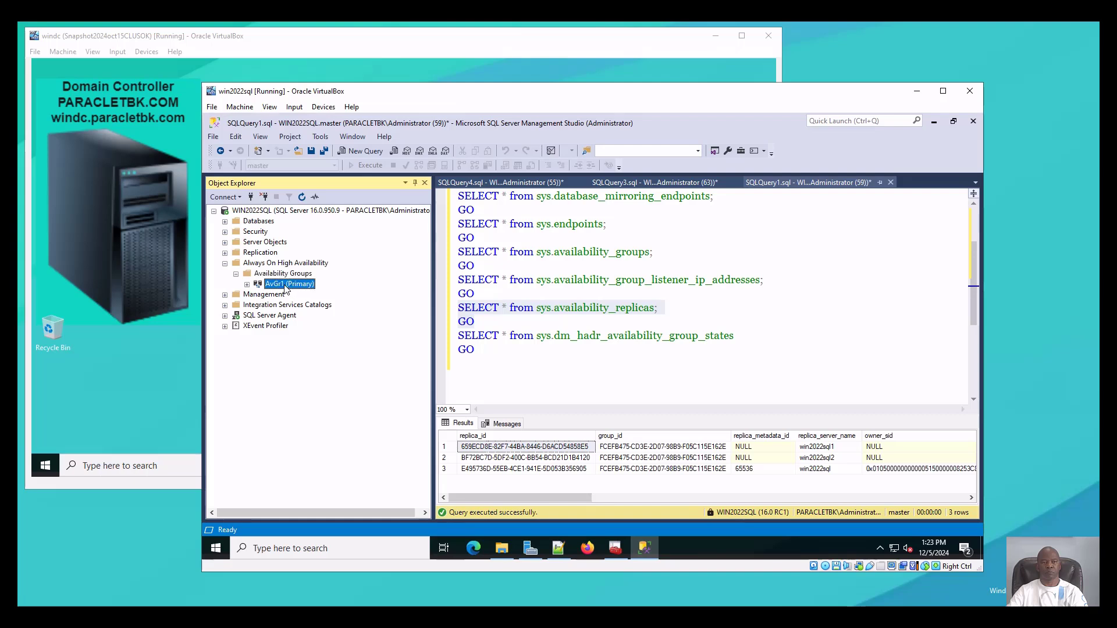
pyautogui.click(247, 285)
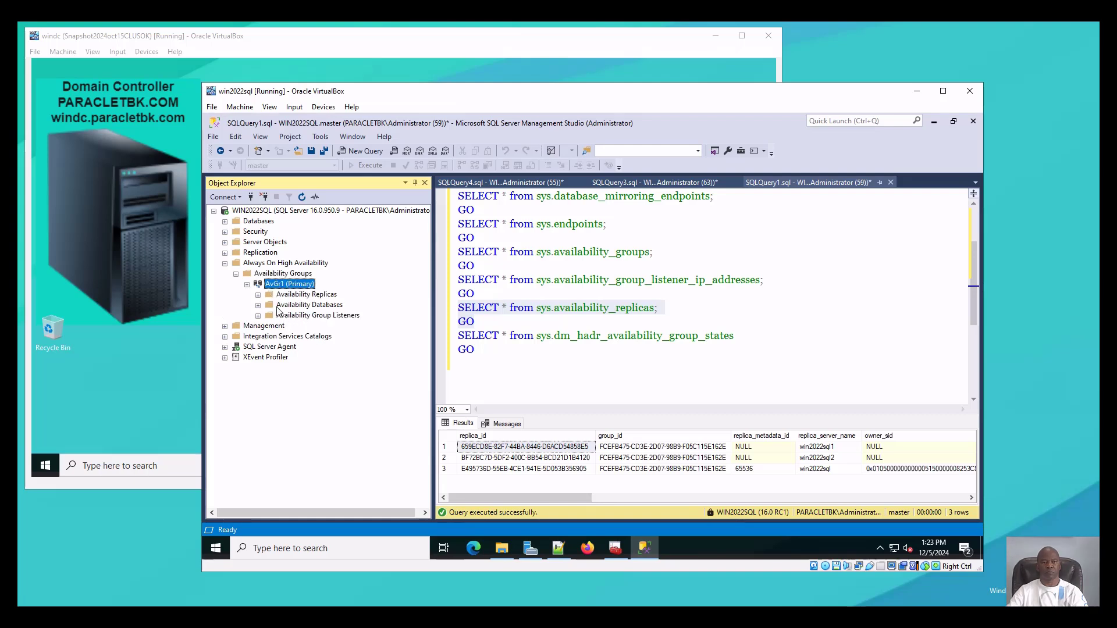
pyautogui.click(257, 295)
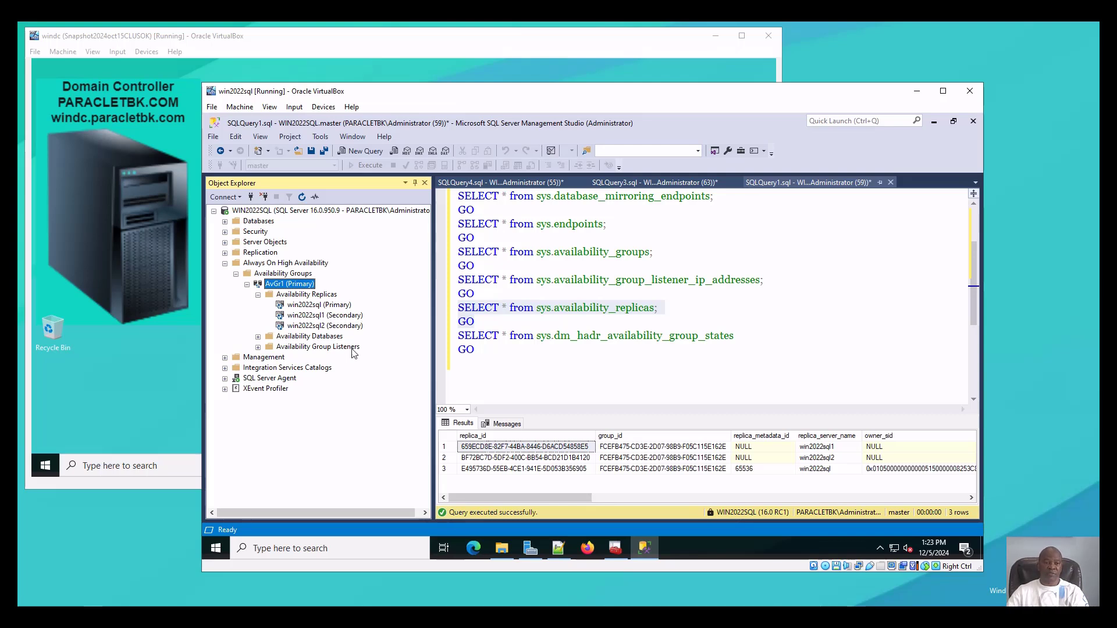
# Check AvGr1's availability databases and list the databases on WIN2022SQL.
pyautogui.click(258, 339)
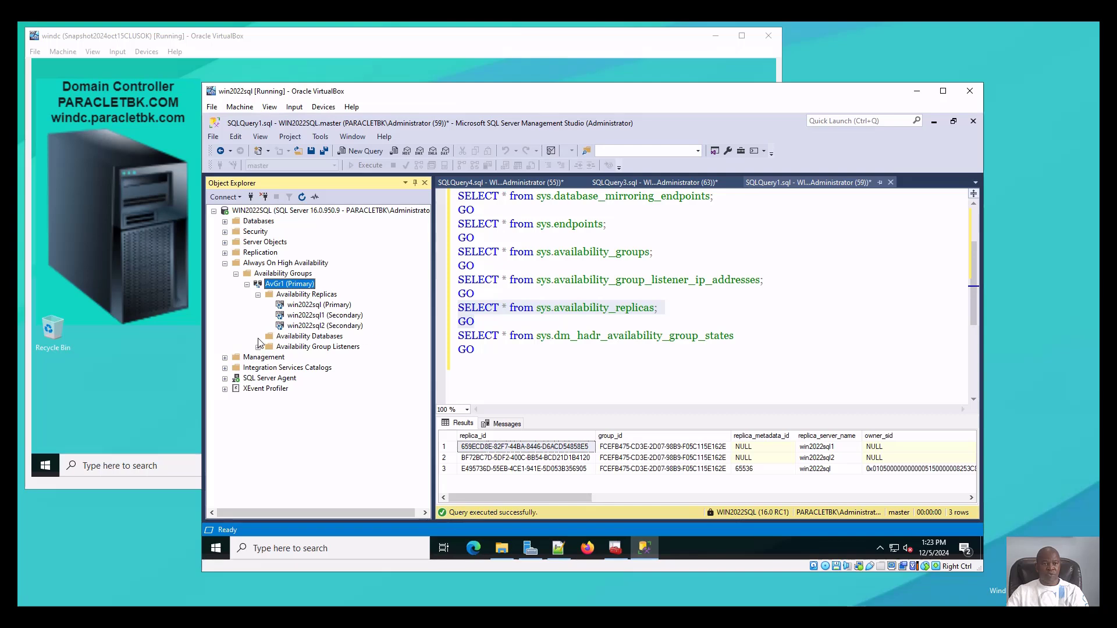
pyautogui.click(308, 338)
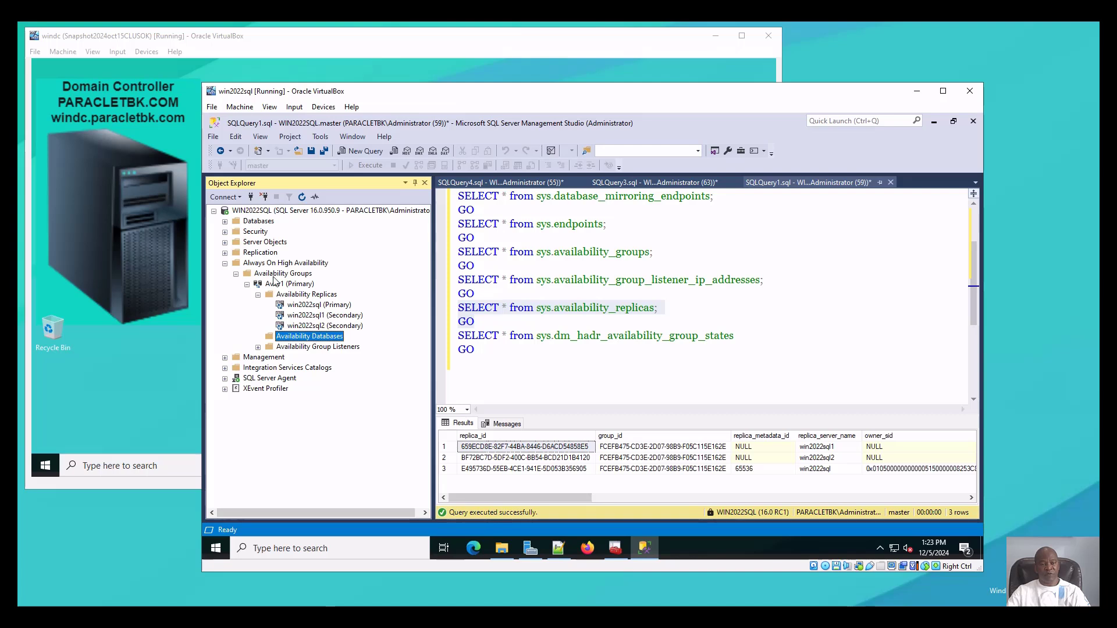
pyautogui.click(225, 222)
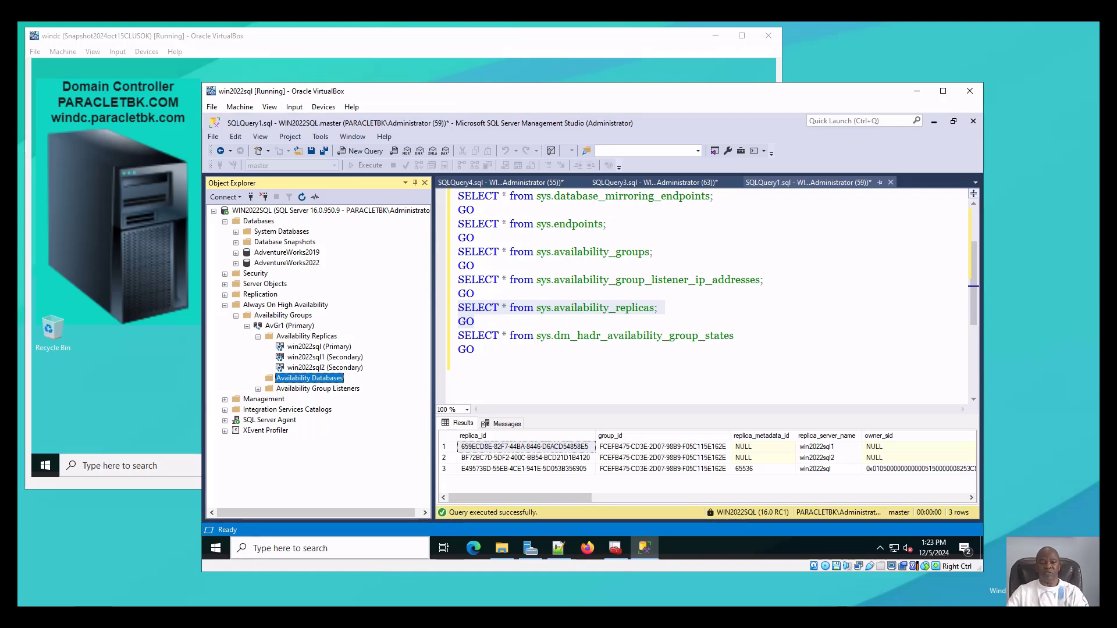
# Switch to the win2022sql1 machine and close SQL Server Configuration Manager and the SQLQueryCreateEndpoint and SQLQuery2 scripts.
pyautogui.moveTo(700, 617)
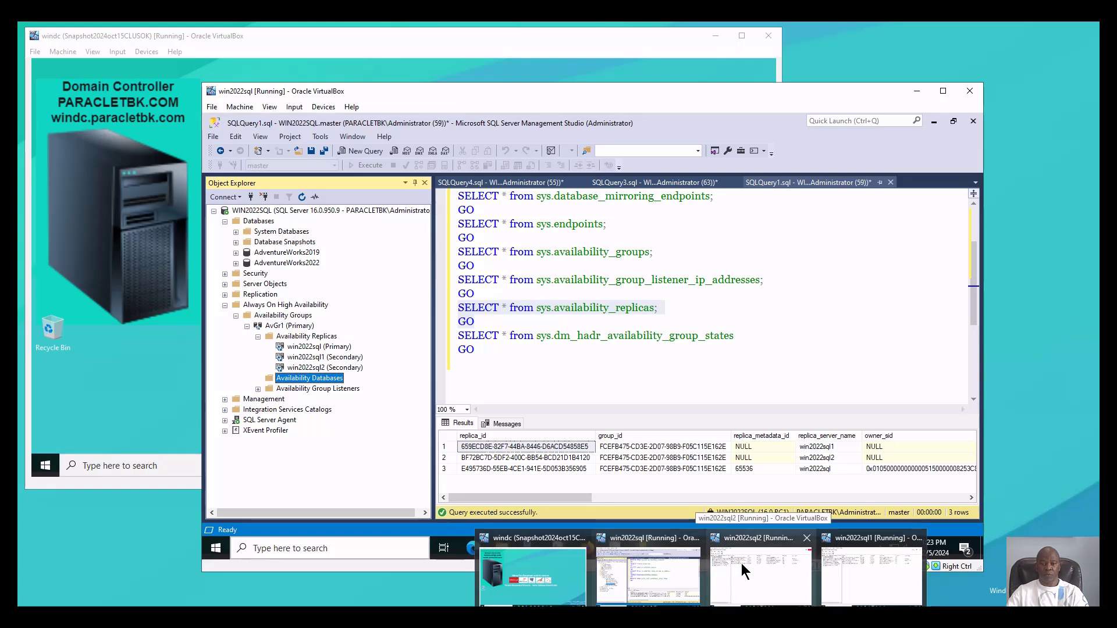
pyautogui.click(851, 557)
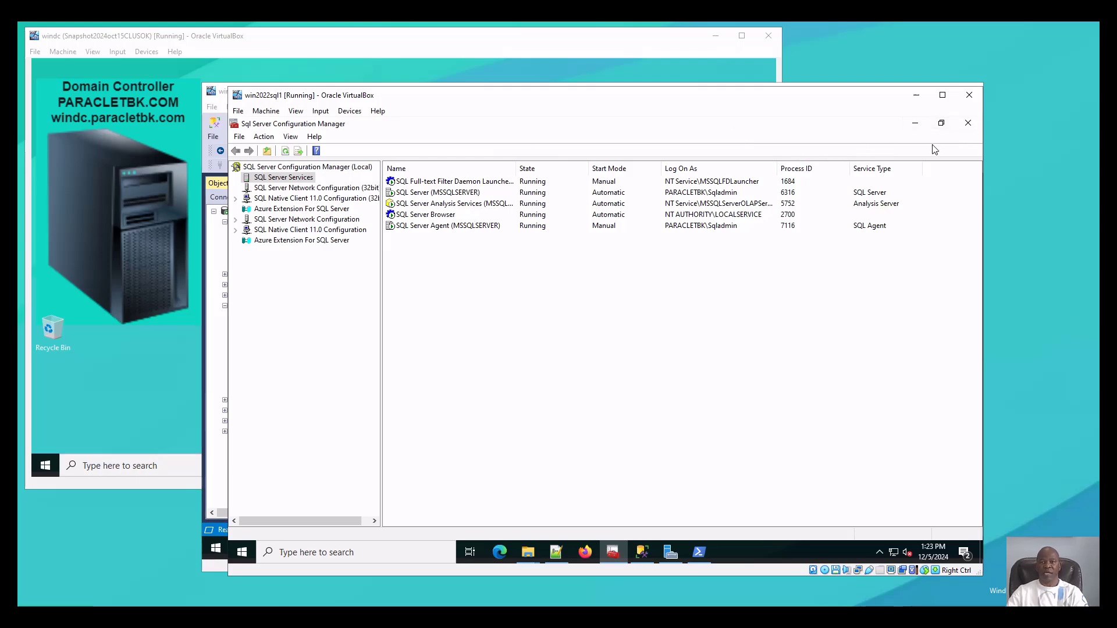
pyautogui.click(969, 123)
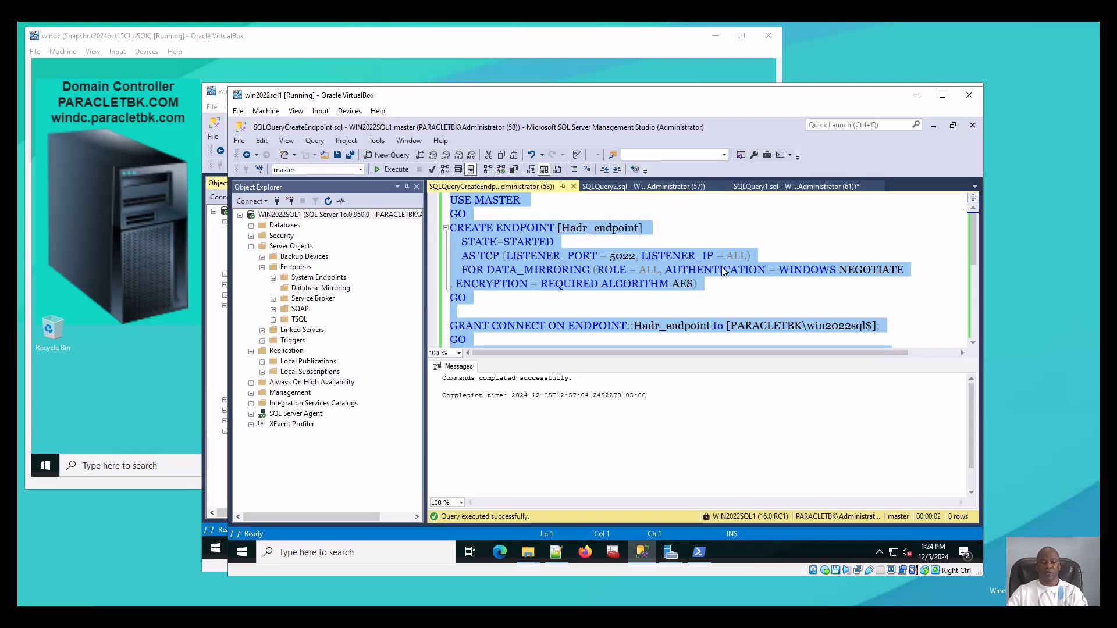
pyautogui.click(754, 255)
pyautogui.scroll(-4, 594, 257)
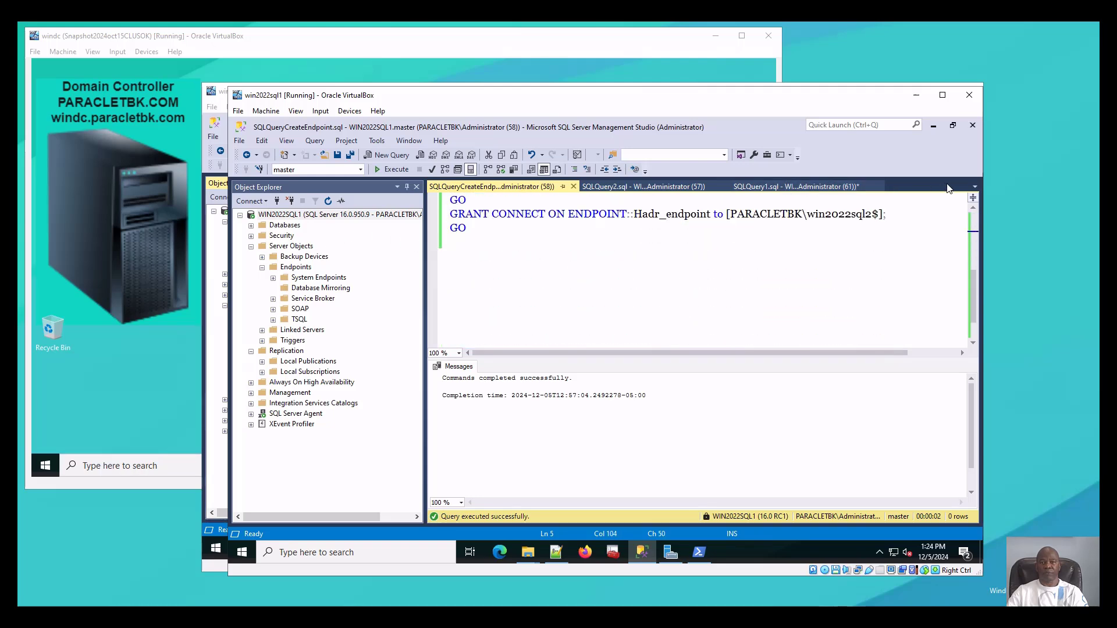
pyautogui.click(573, 187)
pyautogui.click(574, 187)
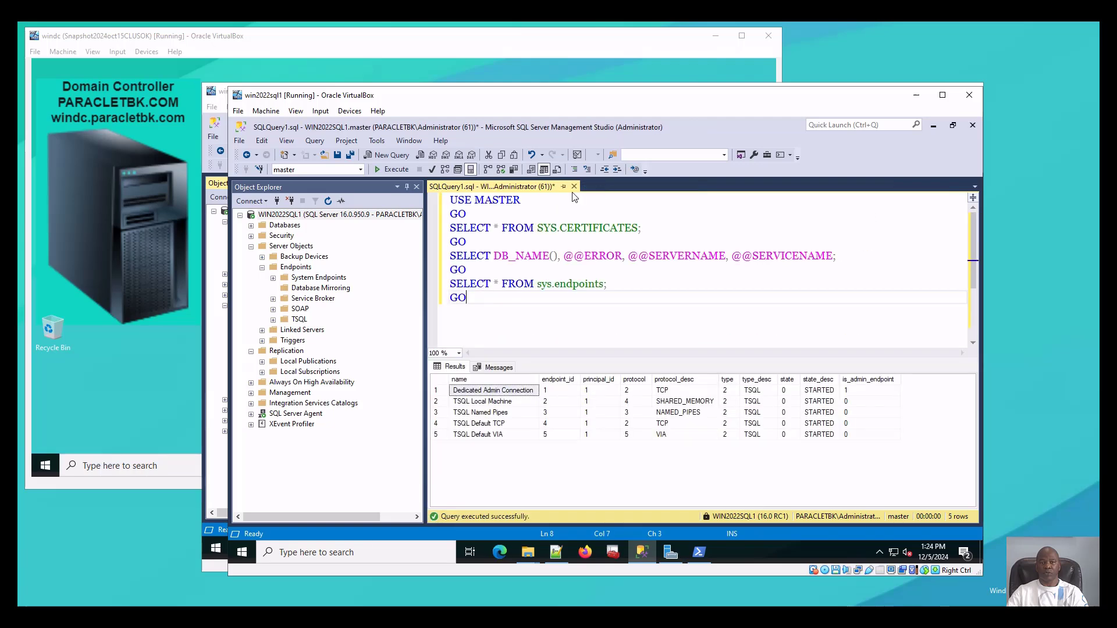
# Save the SQLQuery1 certificate and endpoint query as a SQL file under an edited name and close it.
pyautogui.click(574, 187)
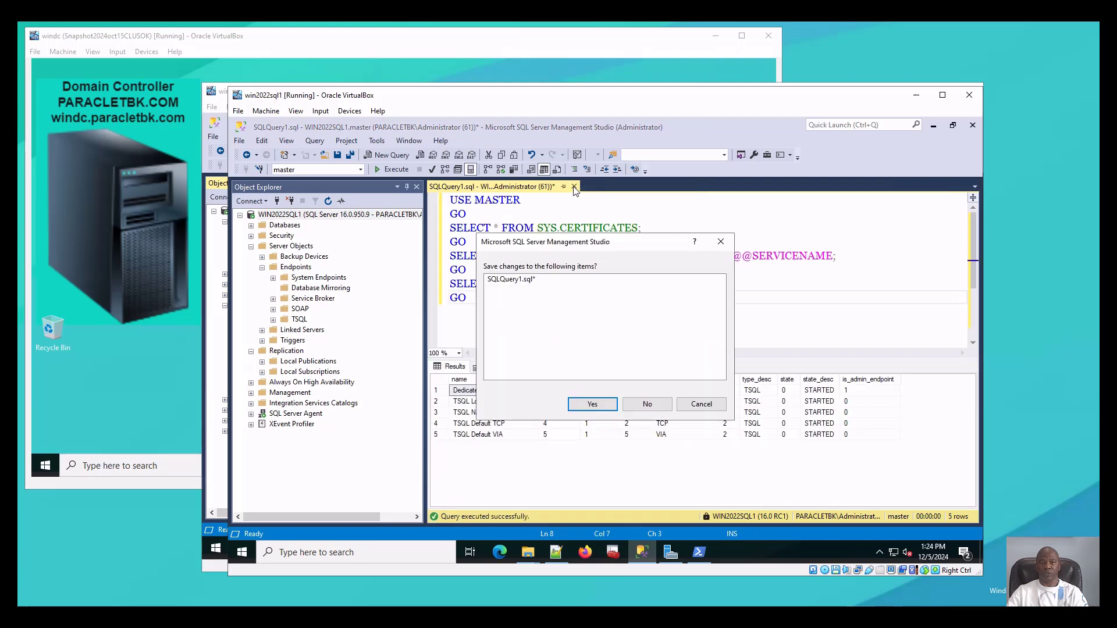
pyautogui.click(593, 405)
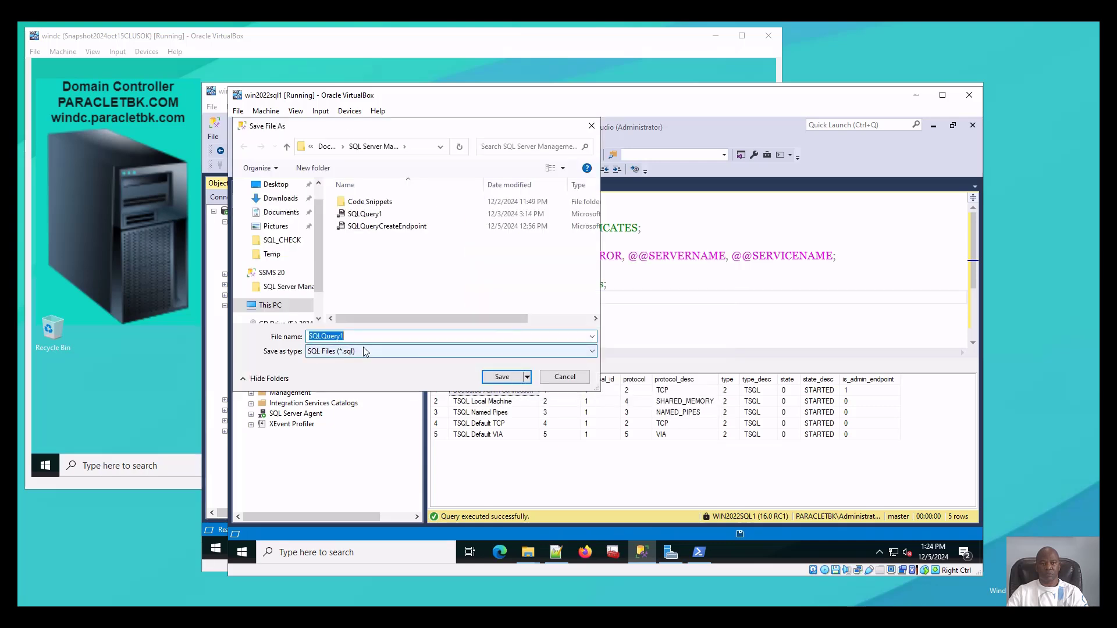
pyautogui.click(341, 336)
pyautogui.moveTo(341, 336); pyautogui.dragTo(348, 335)
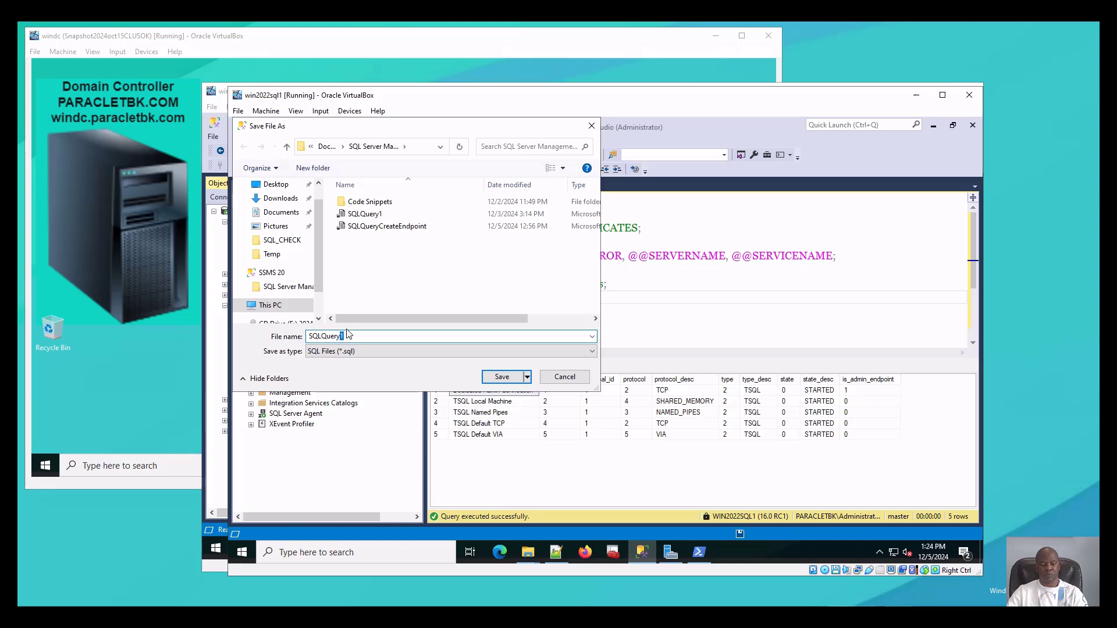
pyautogui.click(509, 378)
pyautogui.hotkey('ctrl', 'F4')
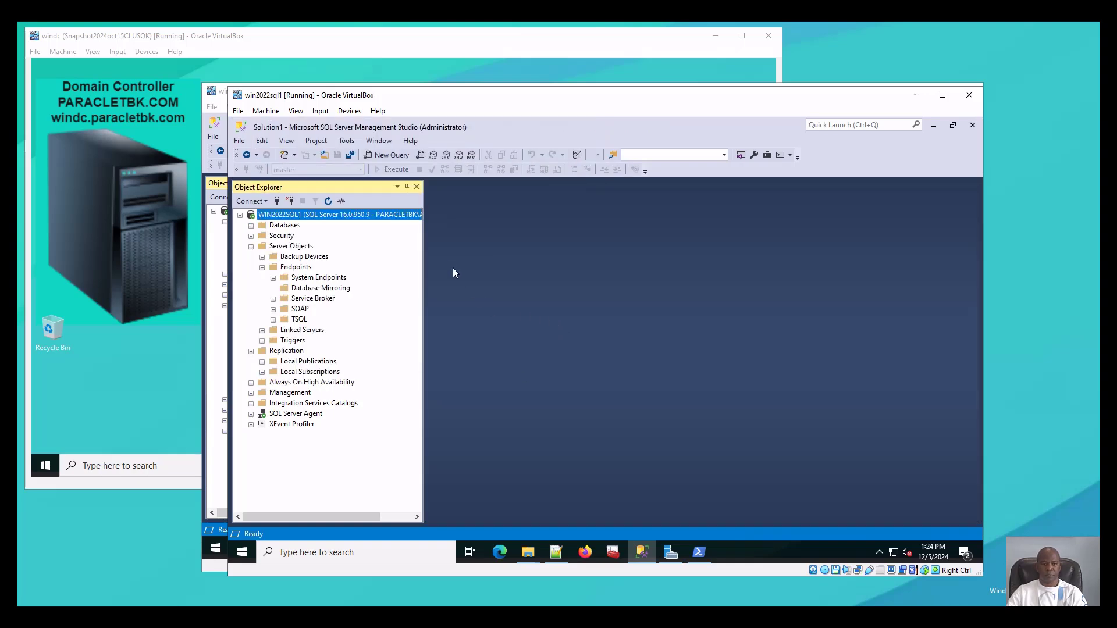
# List the databases on WIN2022SQL1 and shift its virtual machine window clear of the win2022sql window.
pyautogui.click(272, 227)
pyautogui.click(251, 226)
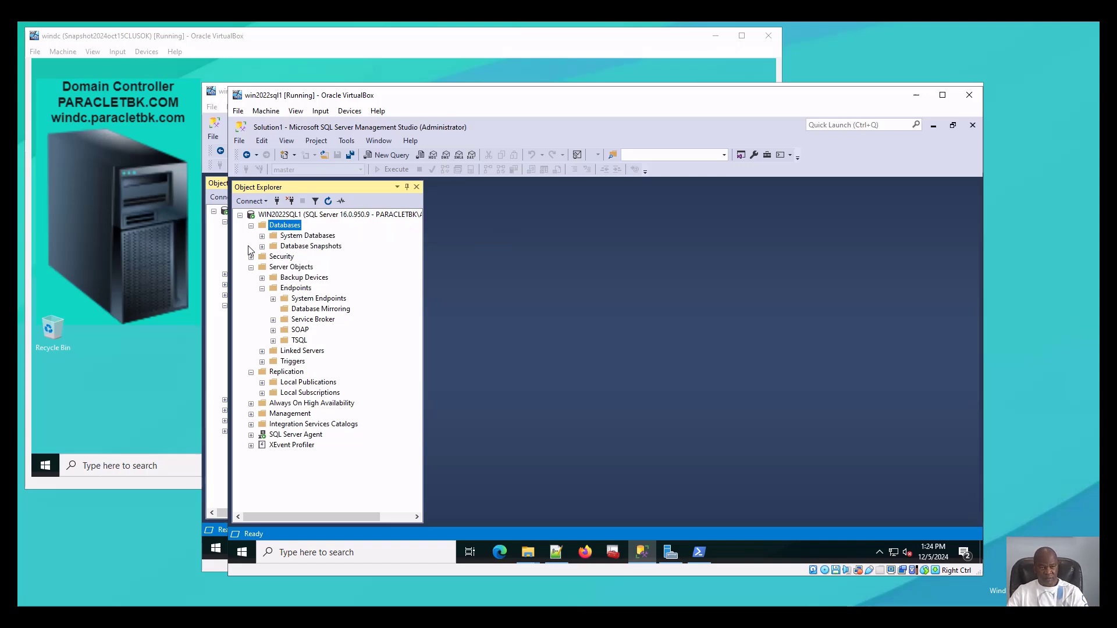
pyautogui.moveTo(519, 96); pyautogui.dragTo(616, 117)
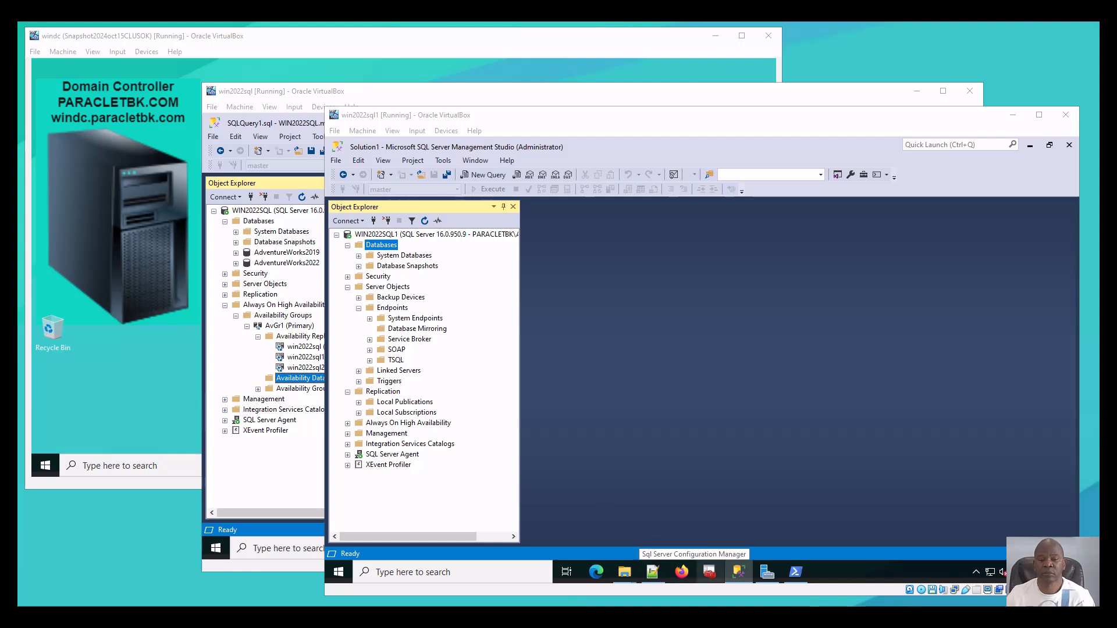
pyautogui.moveTo(702, 618)
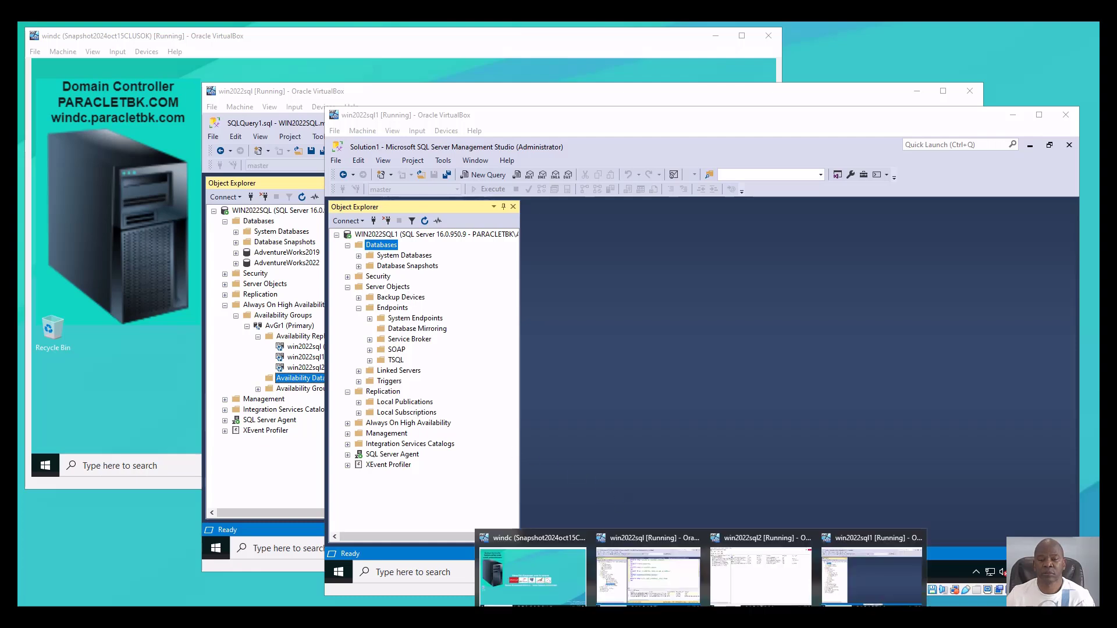
pyautogui.click(869, 577)
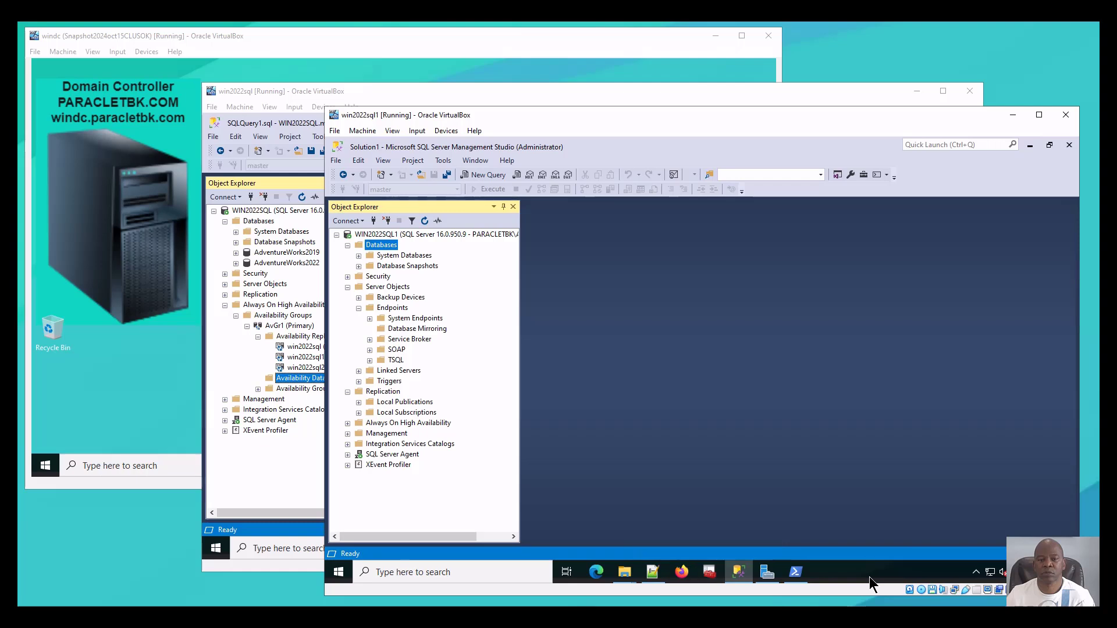
# On the win2022sql2 machine, set the SQL Server Agent (MSSQLSERVER) service's start mode to Automatic and apply it.
pyautogui.moveTo(770, 577)
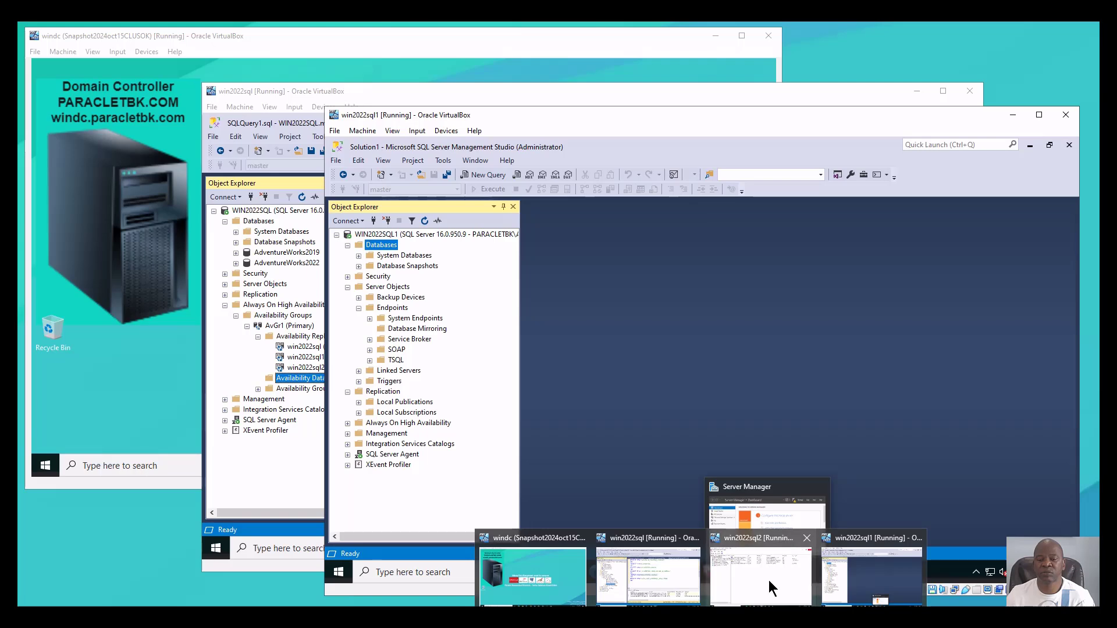
pyautogui.click(768, 579)
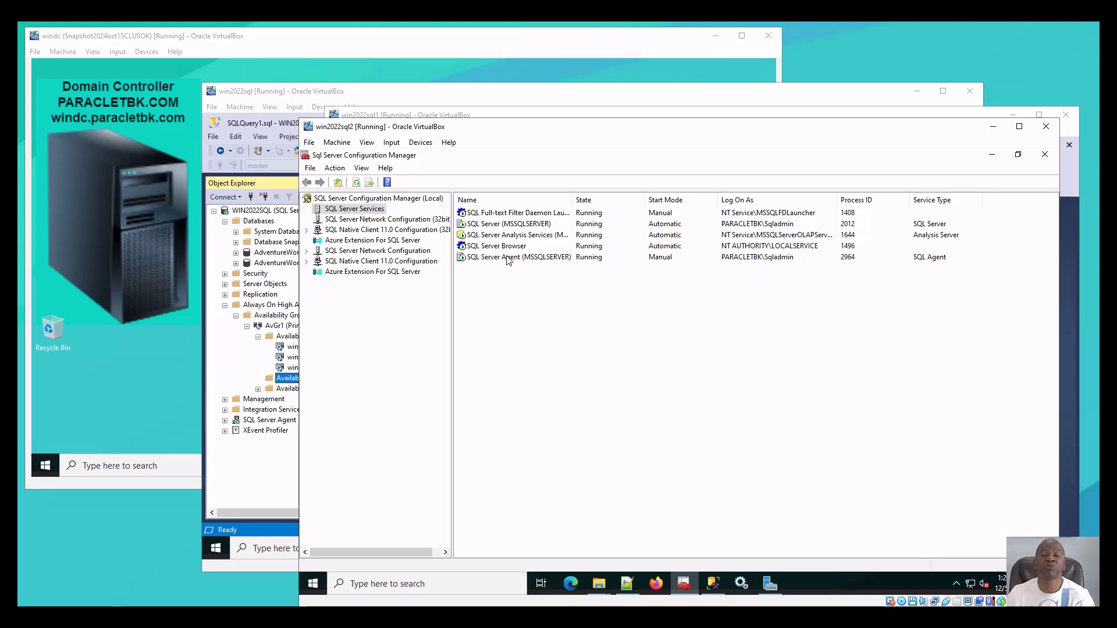
pyautogui.click(668, 262)
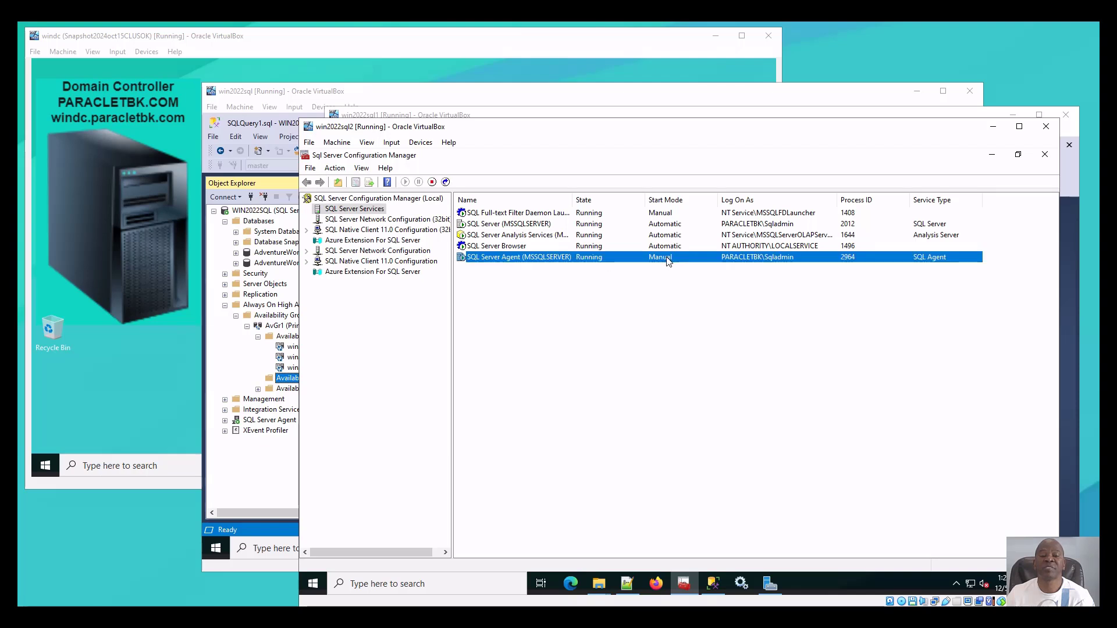
pyautogui.doubleClick(669, 262)
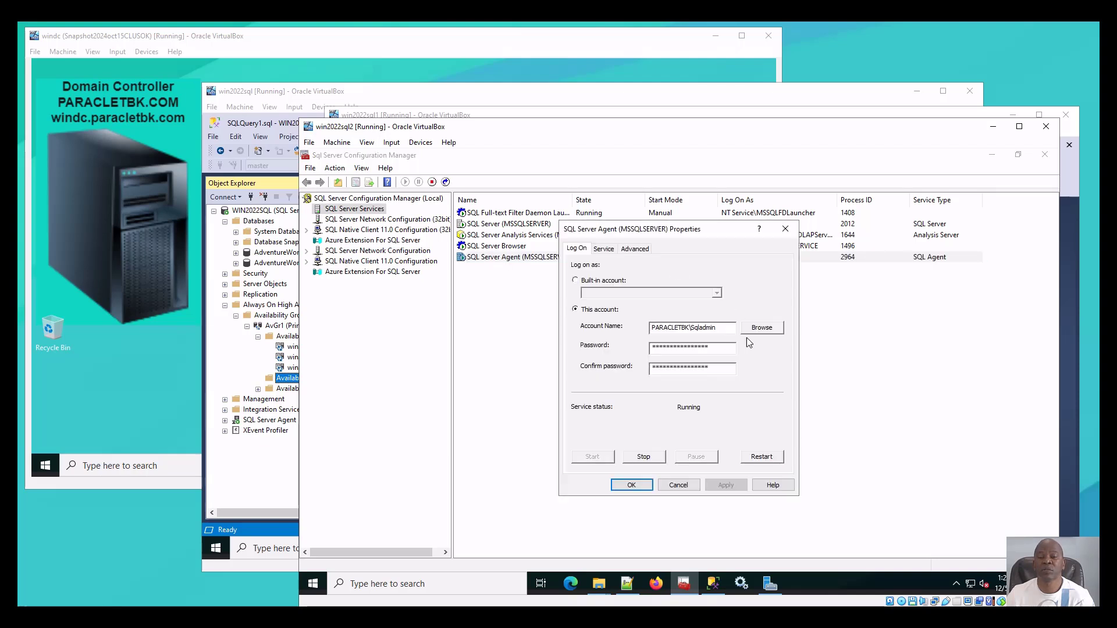
pyautogui.click(603, 249)
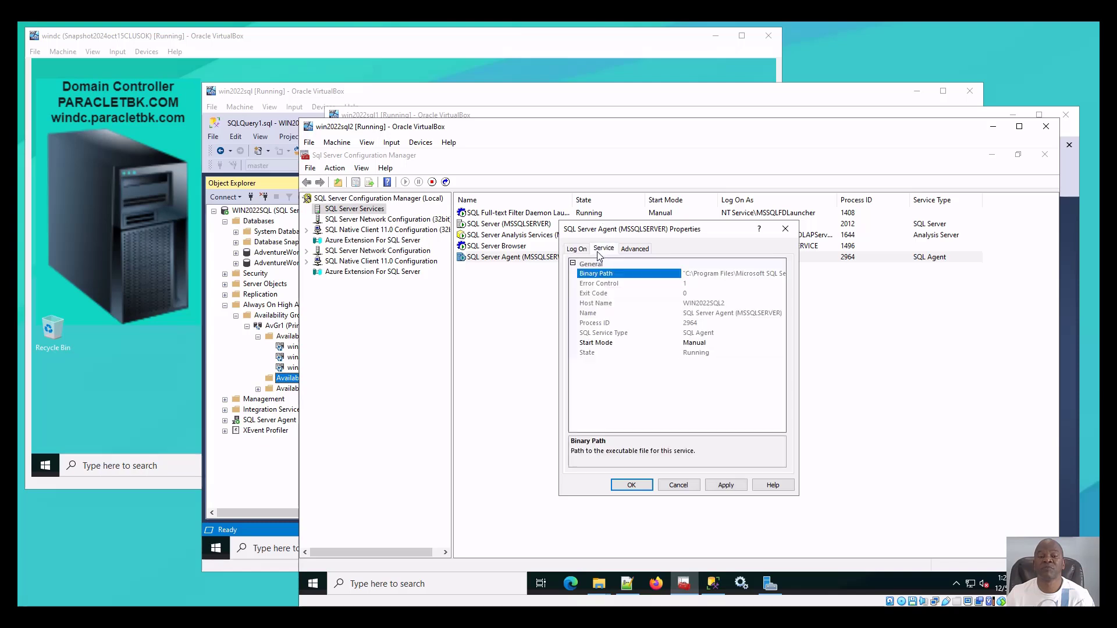
pyautogui.click(707, 344)
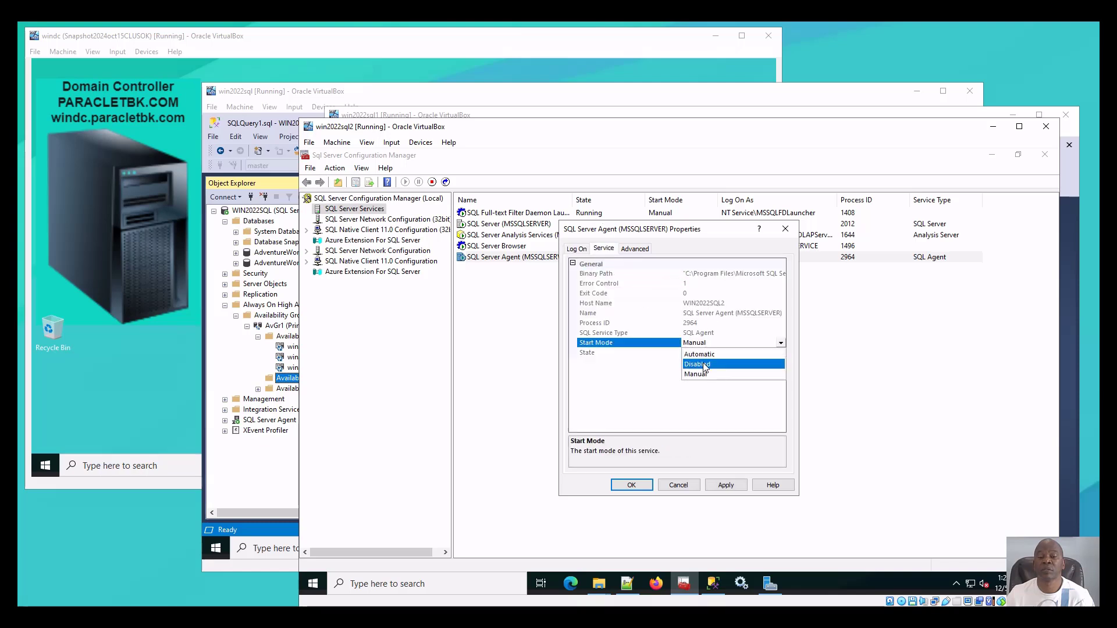
pyautogui.click(702, 355)
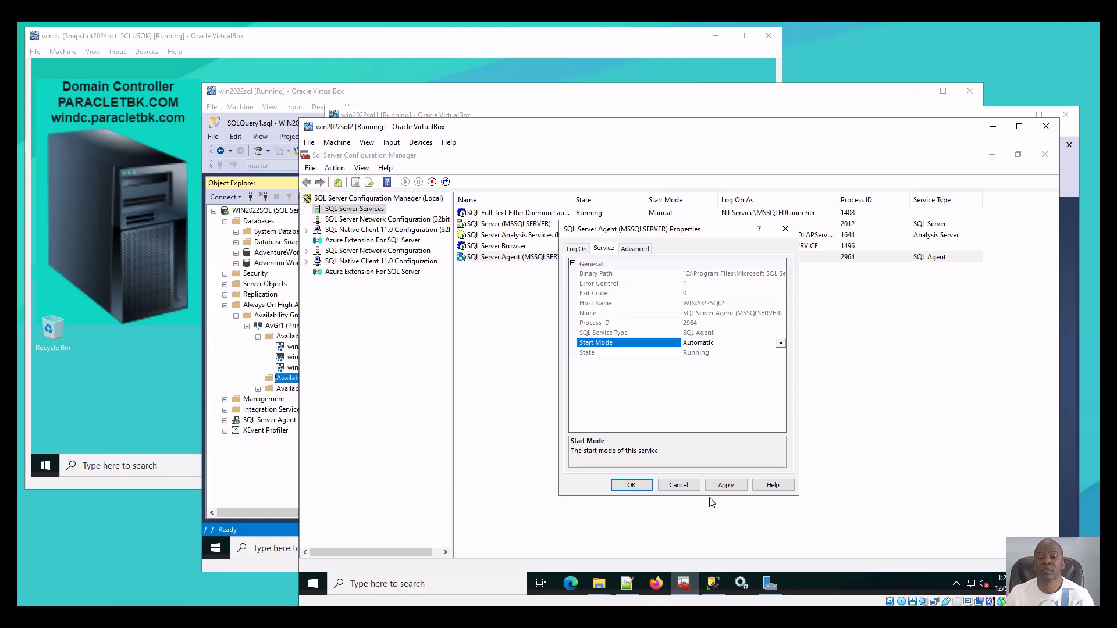
pyautogui.click(725, 486)
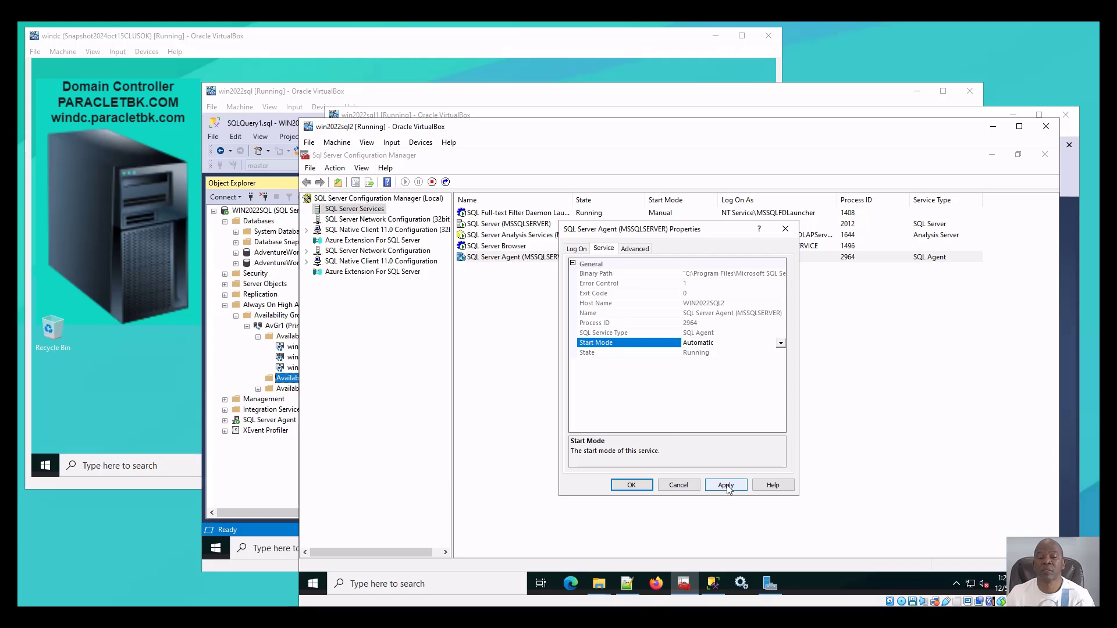
pyautogui.click(631, 485)
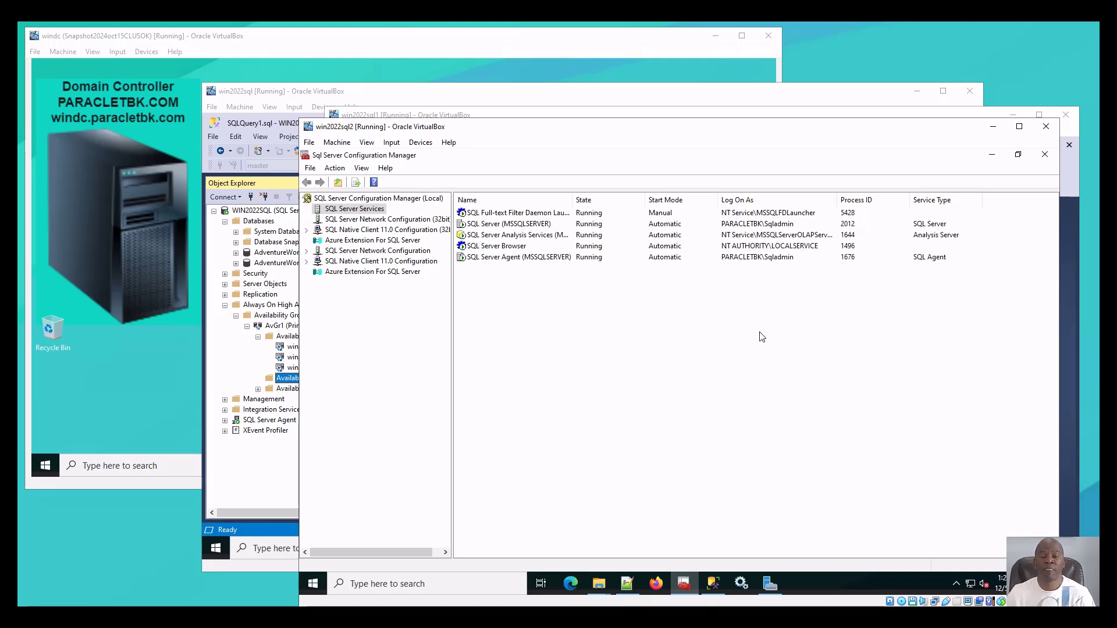
# Check the SQL Server Agent and SQL Server log-on accounts and close Configuration Manager on win2022sql2.
pyautogui.click(764, 263)
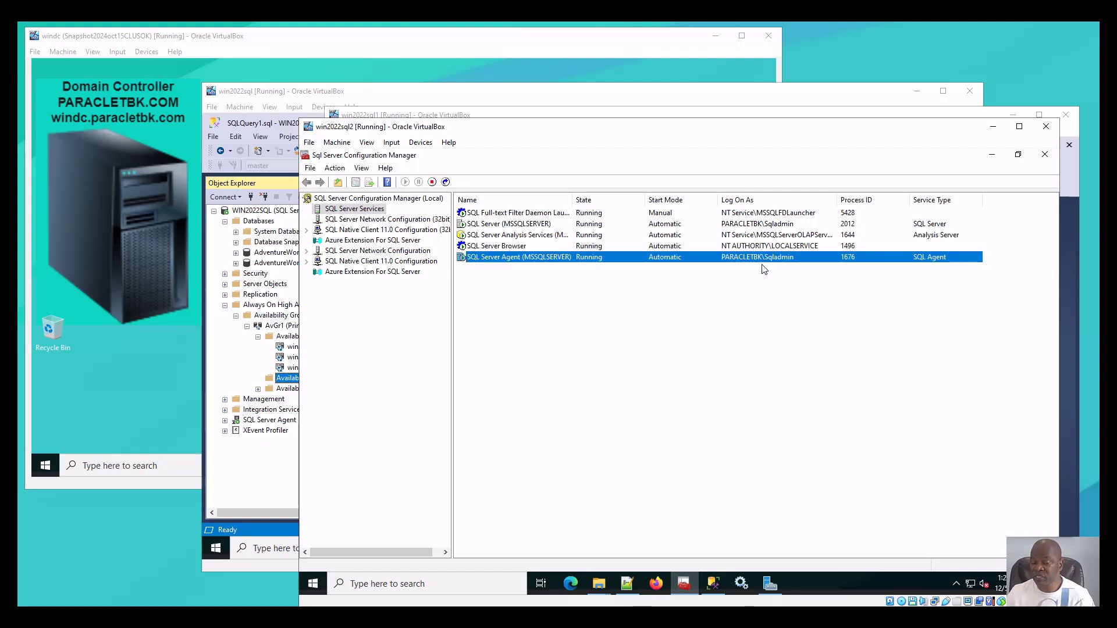
pyautogui.click(768, 226)
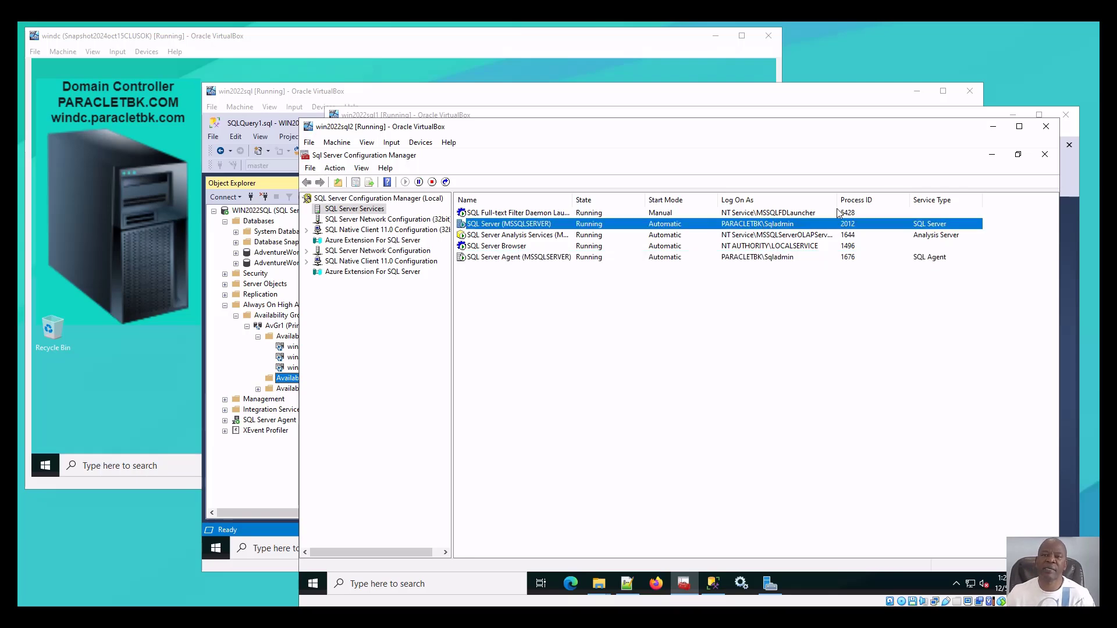
pyautogui.click(1045, 155)
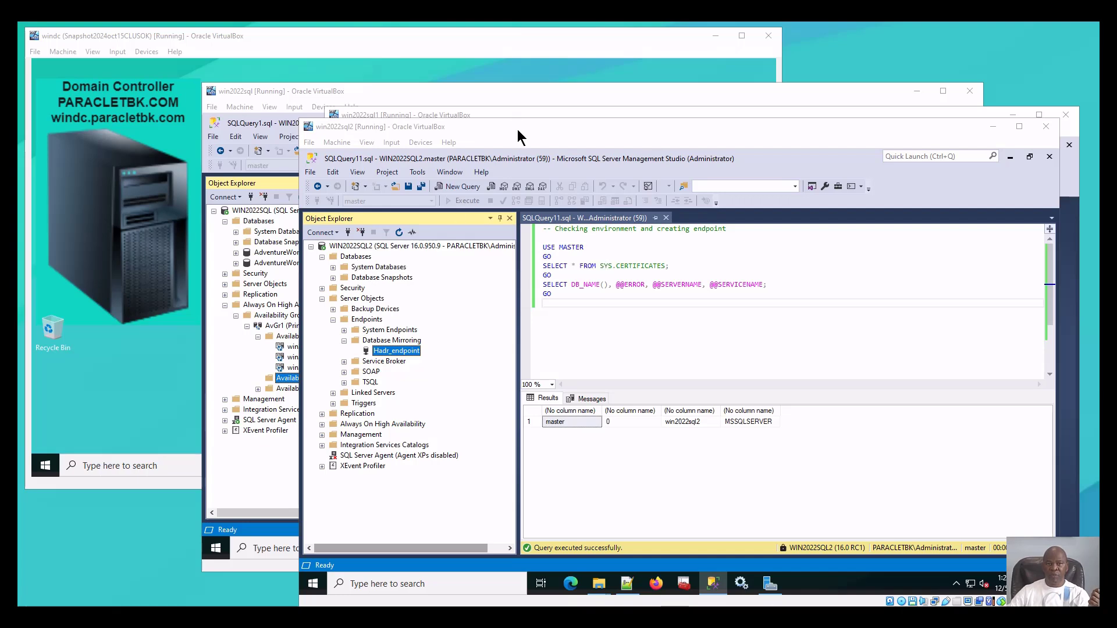
# Spread out the secondary machines' windows and rerun the sys.availability_replicas query on WIN2022SQL to examine its results.
pyautogui.moveTo(518, 129); pyautogui.dragTo(585, 135)
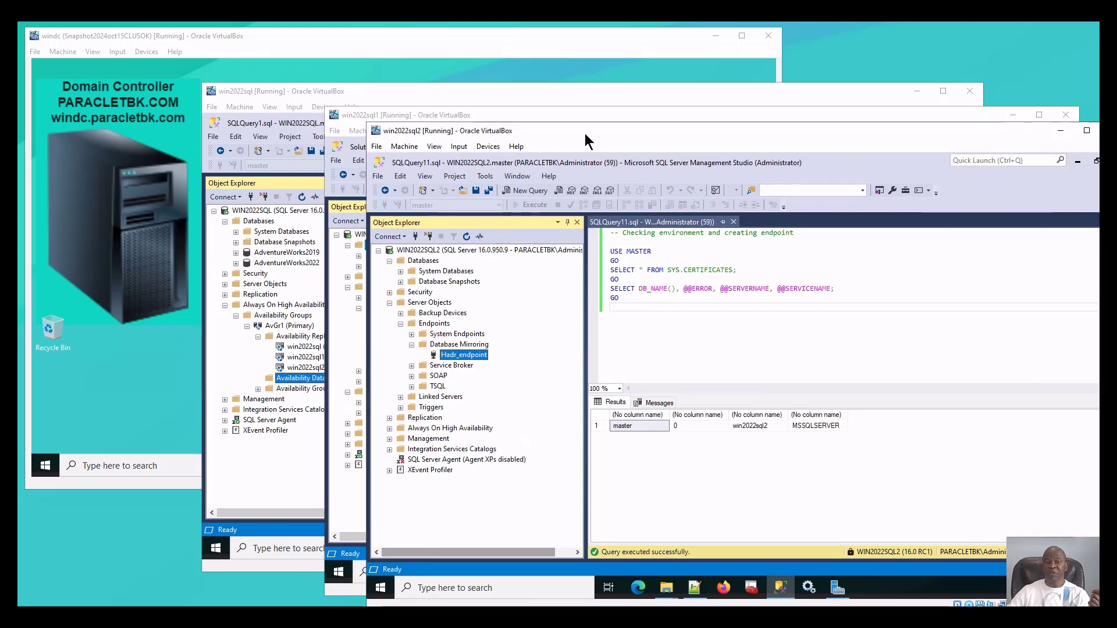
pyautogui.moveTo(542, 116)
pyautogui.mouseDown()
pyautogui.moveTo(526, 114)
pyautogui.moveTo(552, 108)
pyautogui.mouseUp()
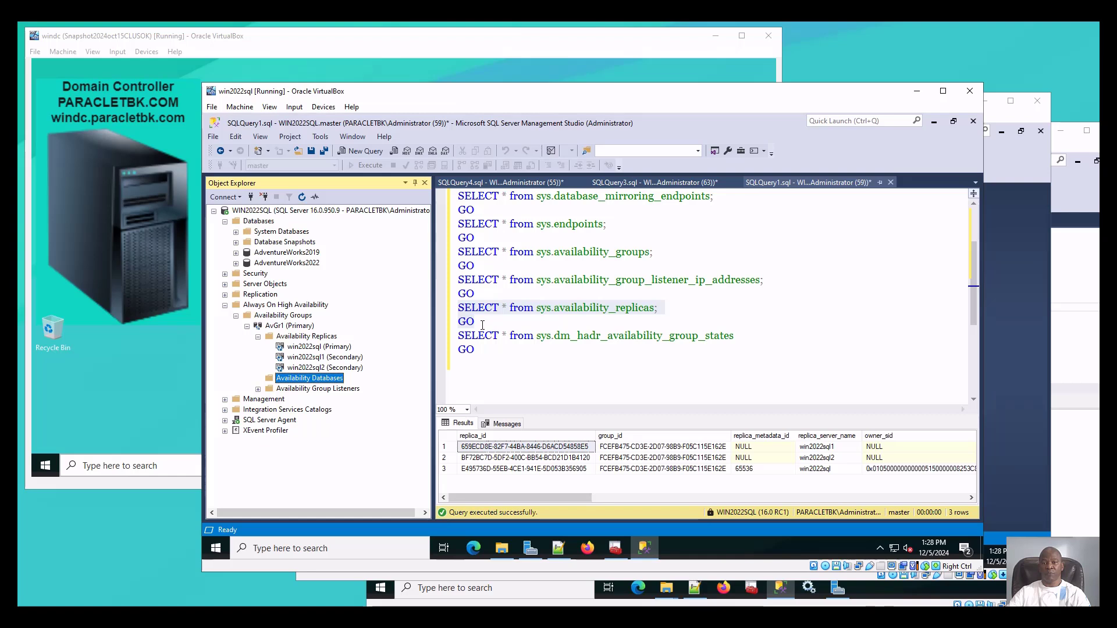
pyautogui.moveTo(486, 325); pyautogui.dragTo(451, 311)
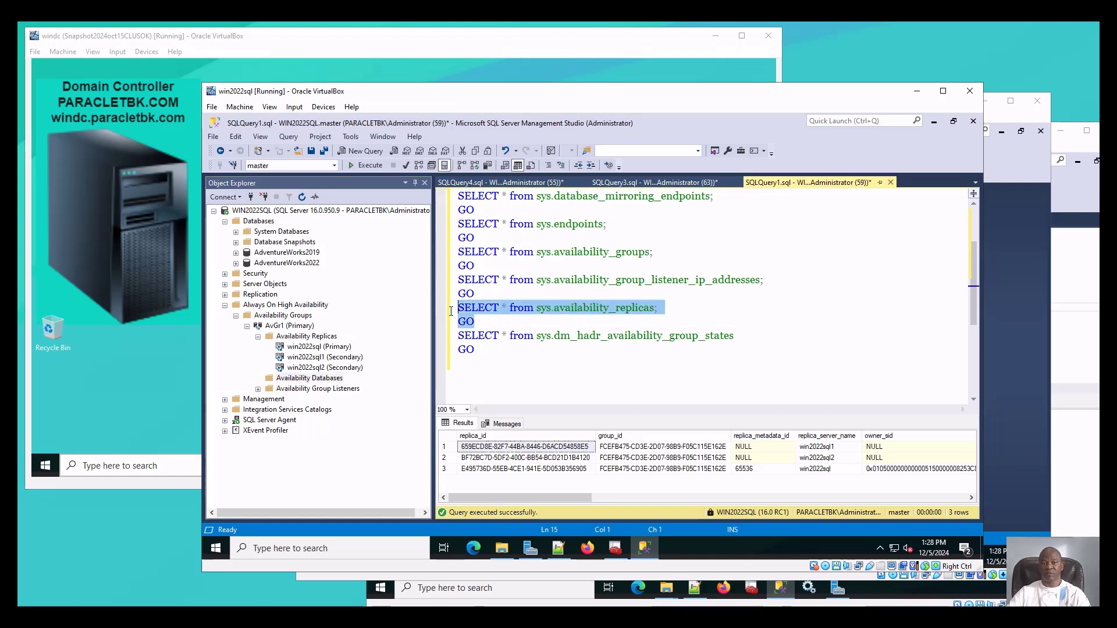
pyautogui.click(364, 166)
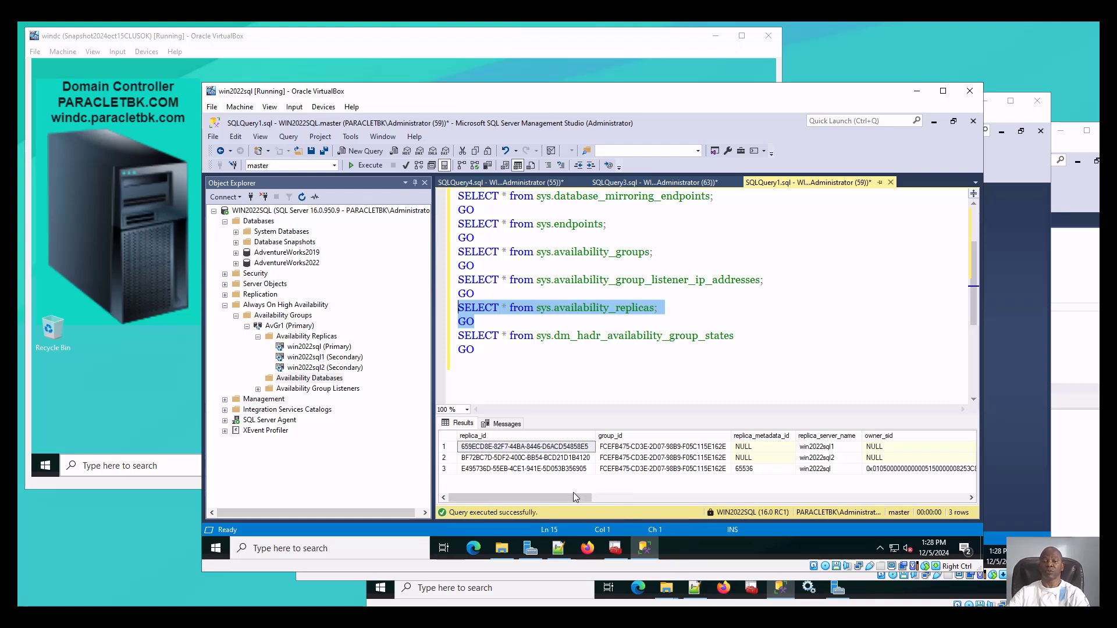
pyautogui.moveTo(574, 495); pyautogui.dragTo(589, 520)
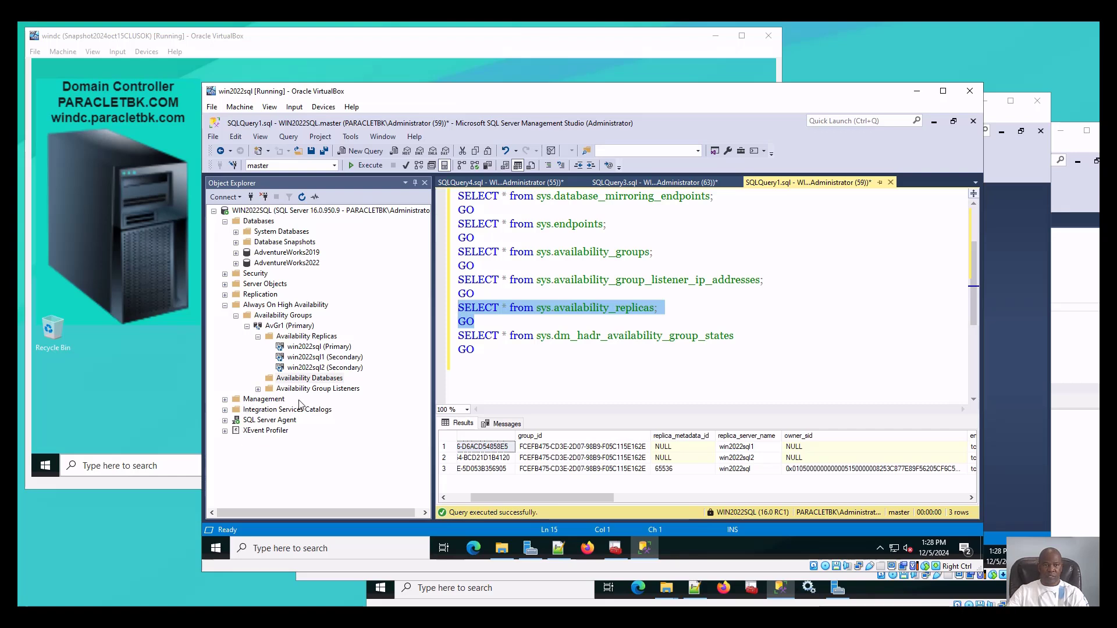
# Start adding databases to availability group AvGr1 and select AdventureWorks2019 and AdventureWorks2022.
pyautogui.rightClick(280, 381)
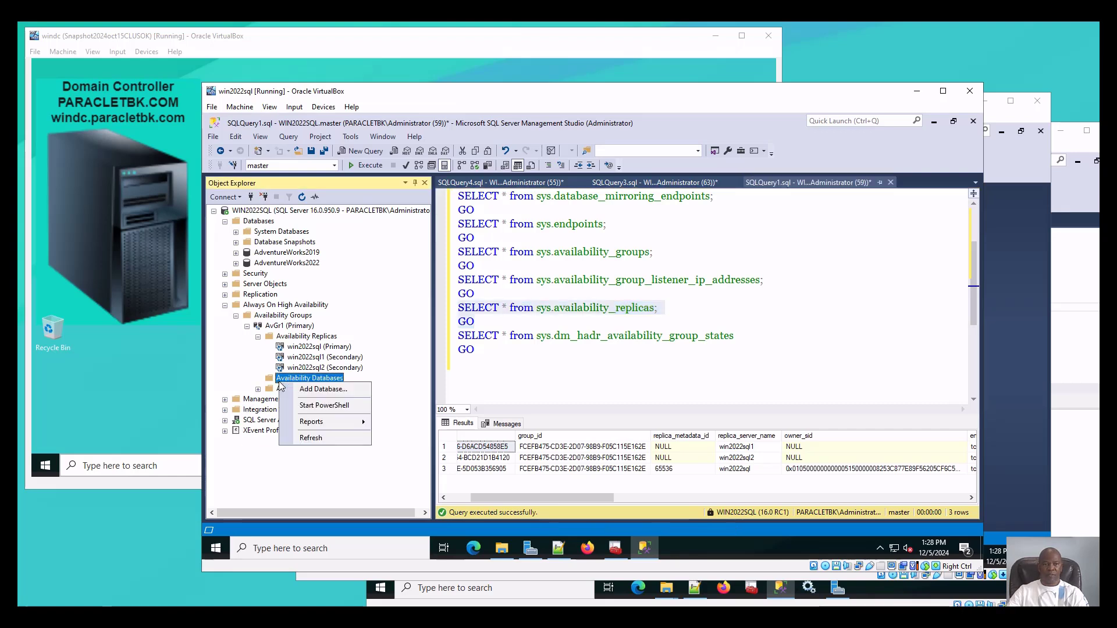
pyautogui.click(323, 394)
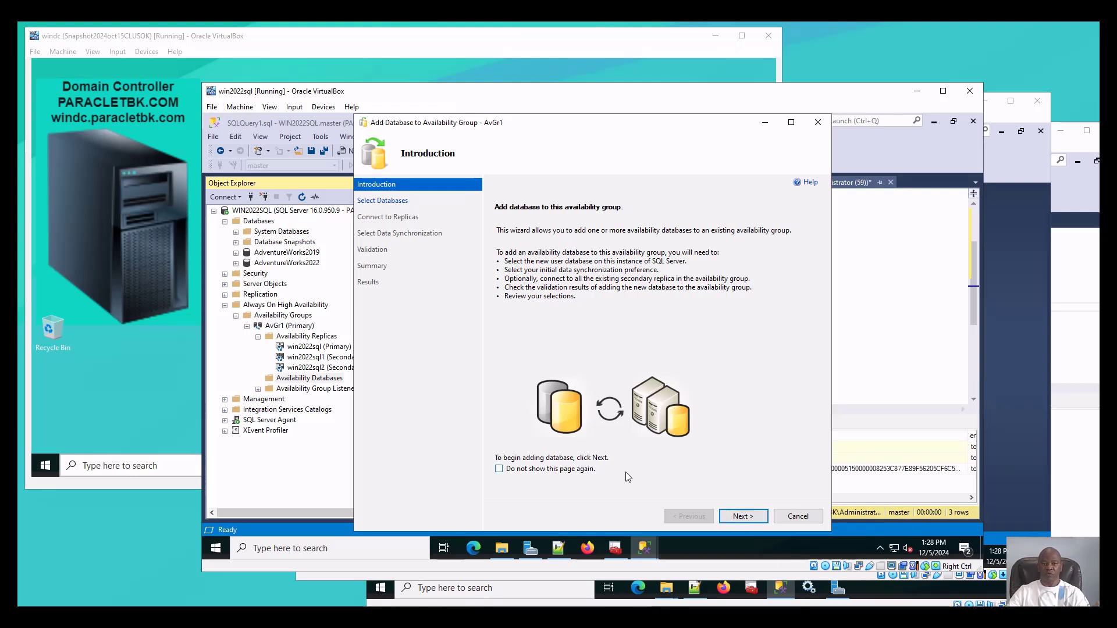
pyautogui.click(739, 516)
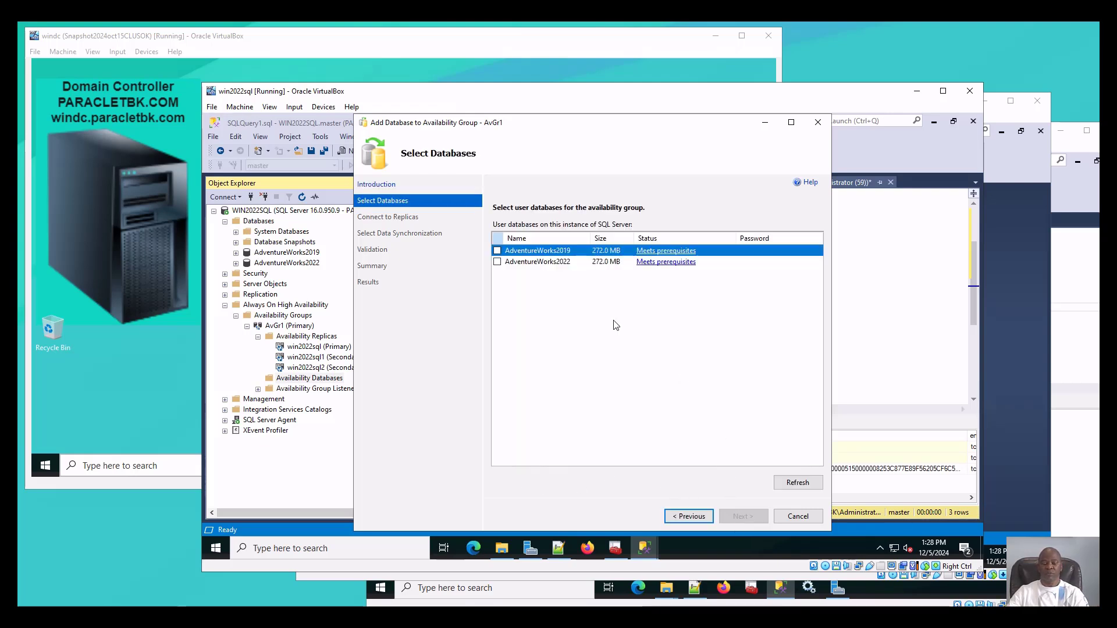
pyautogui.click(497, 250)
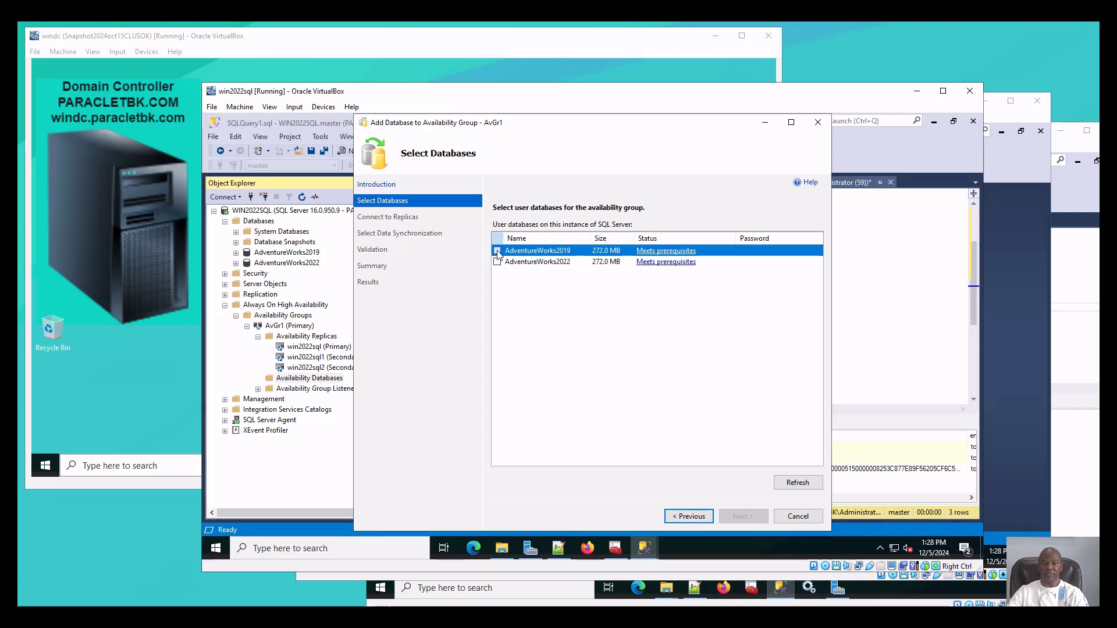
pyautogui.click(497, 262)
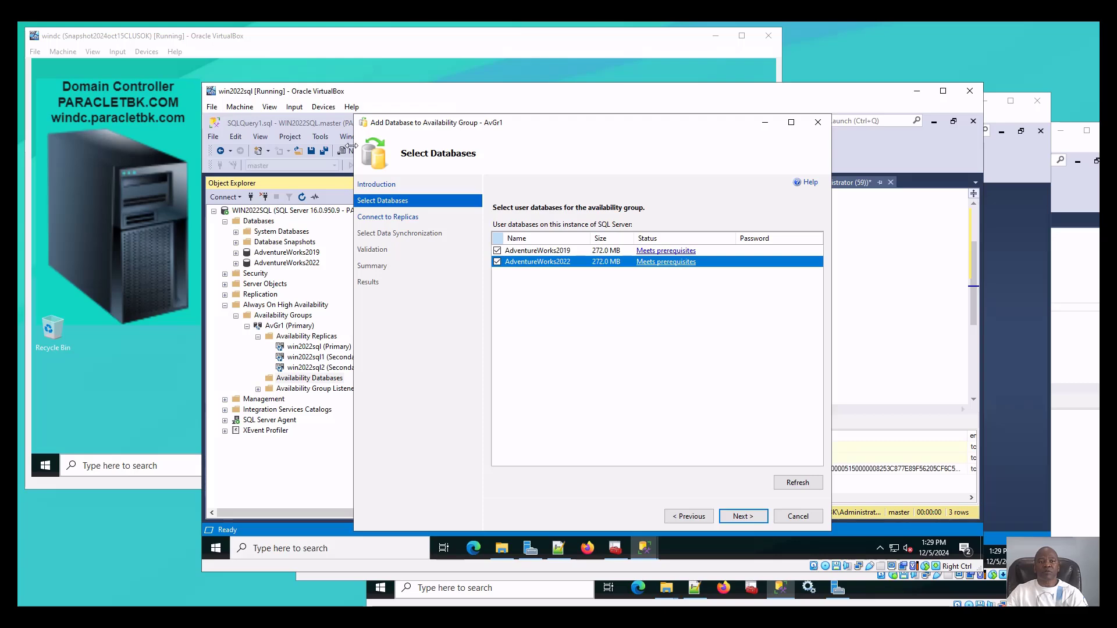
# Move the win2022sql machine's window away from the other machines and bring the Add Database to Availability Group wizard back to the front.
pyautogui.moveTo(452, 103); pyautogui.dragTo(401, 63)
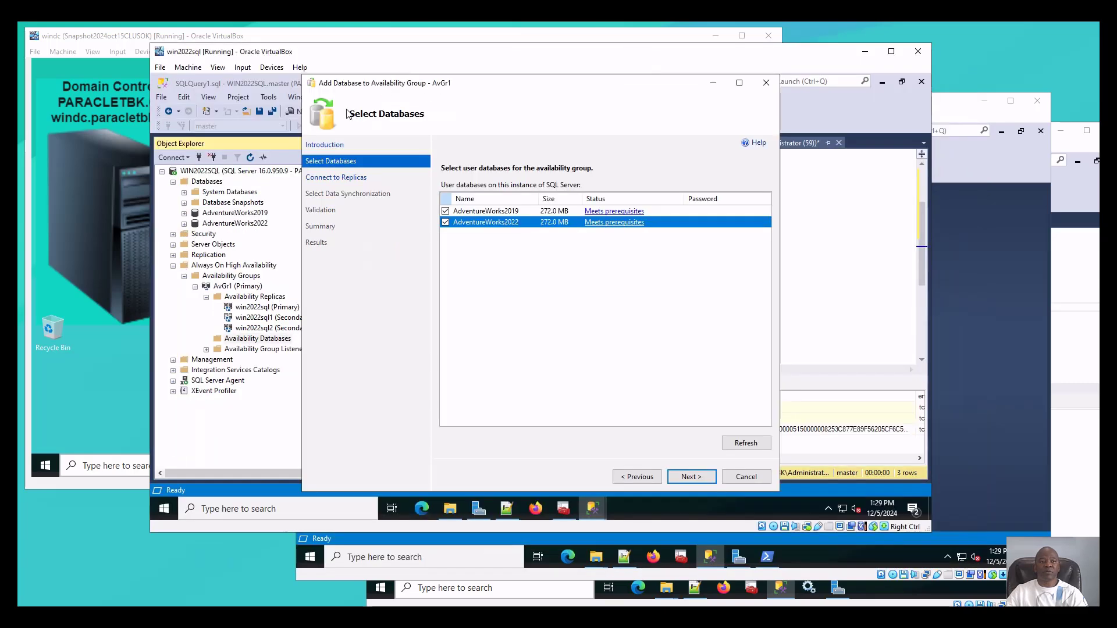
pyautogui.click(99, 340)
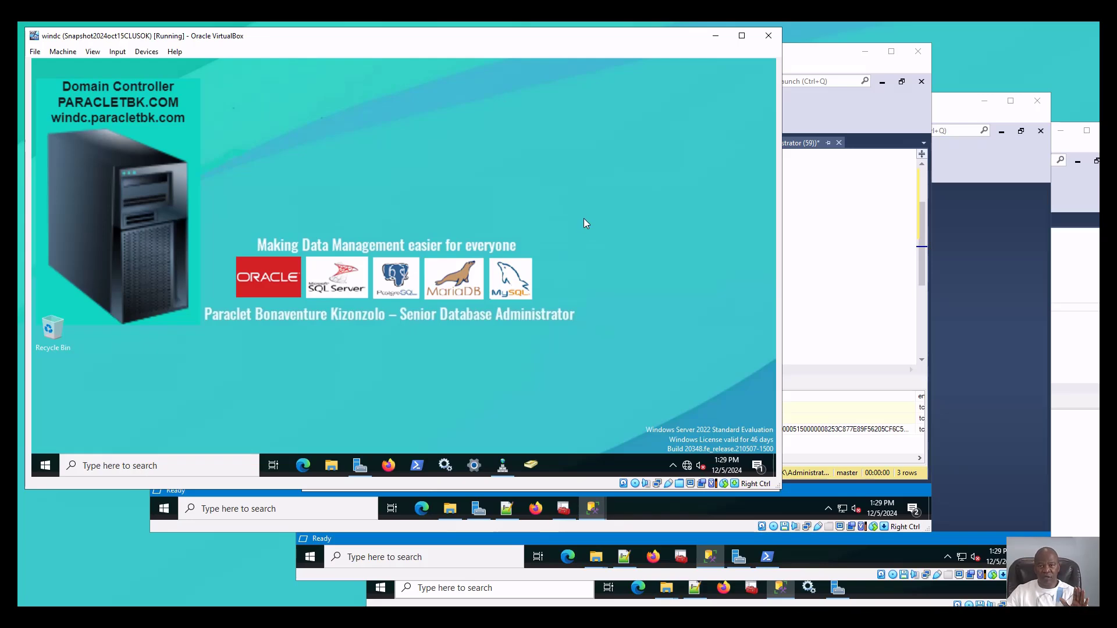
pyautogui.click(819, 133)
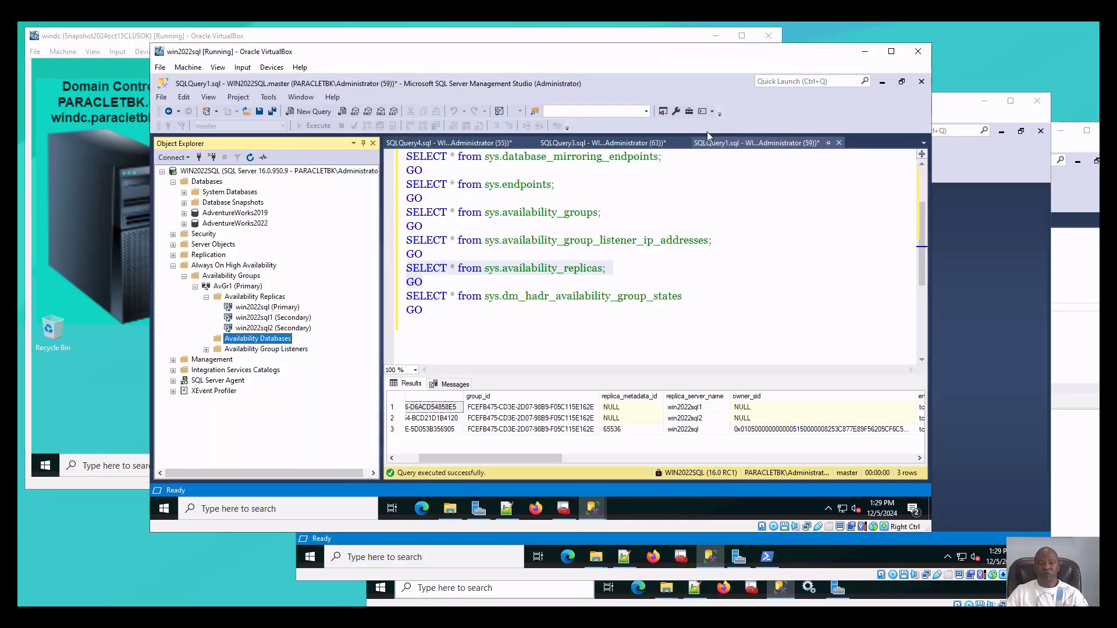
pyautogui.click(597, 508)
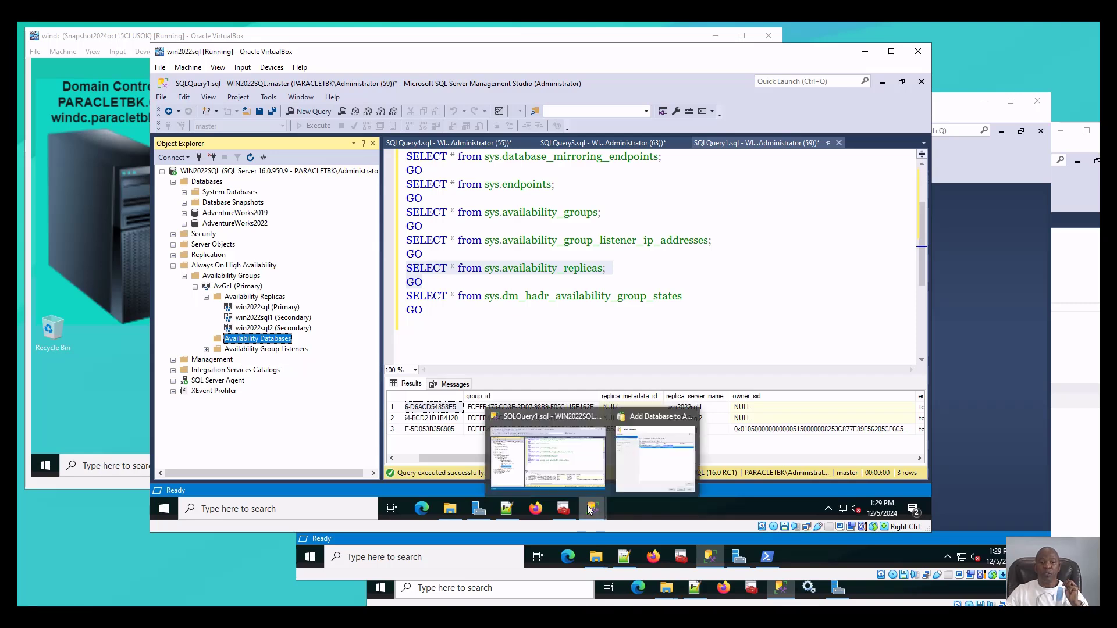
pyautogui.click(652, 415)
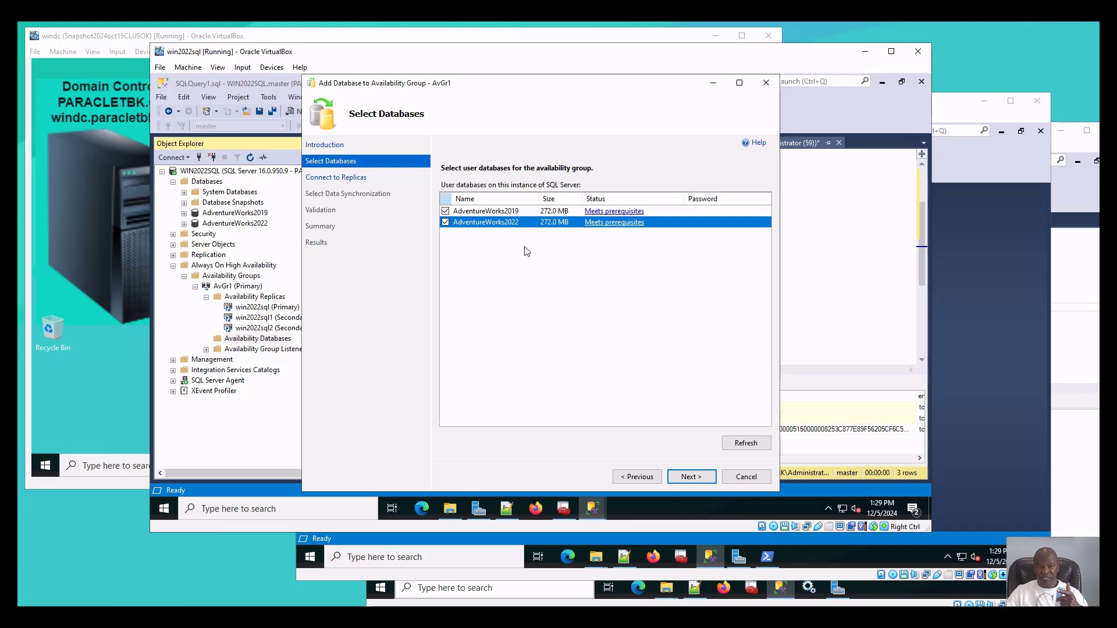
# Check the Databases folders on win2022sql1 and win2022sql2, and return to the database wizard on win2022sql.
pyautogui.click(437, 574)
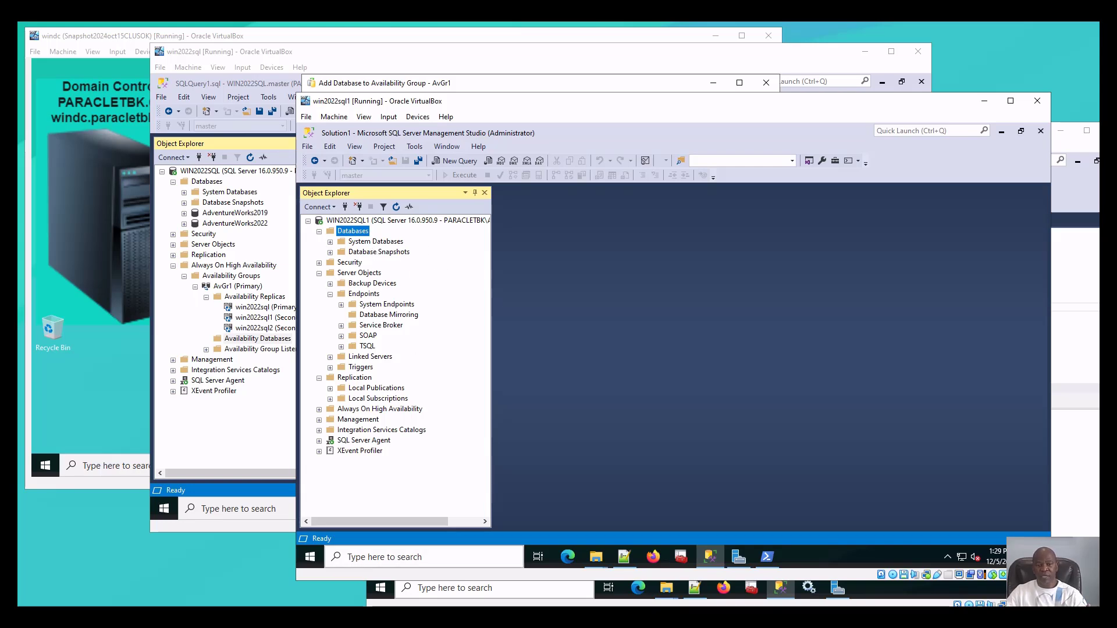
pyautogui.click(498, 604)
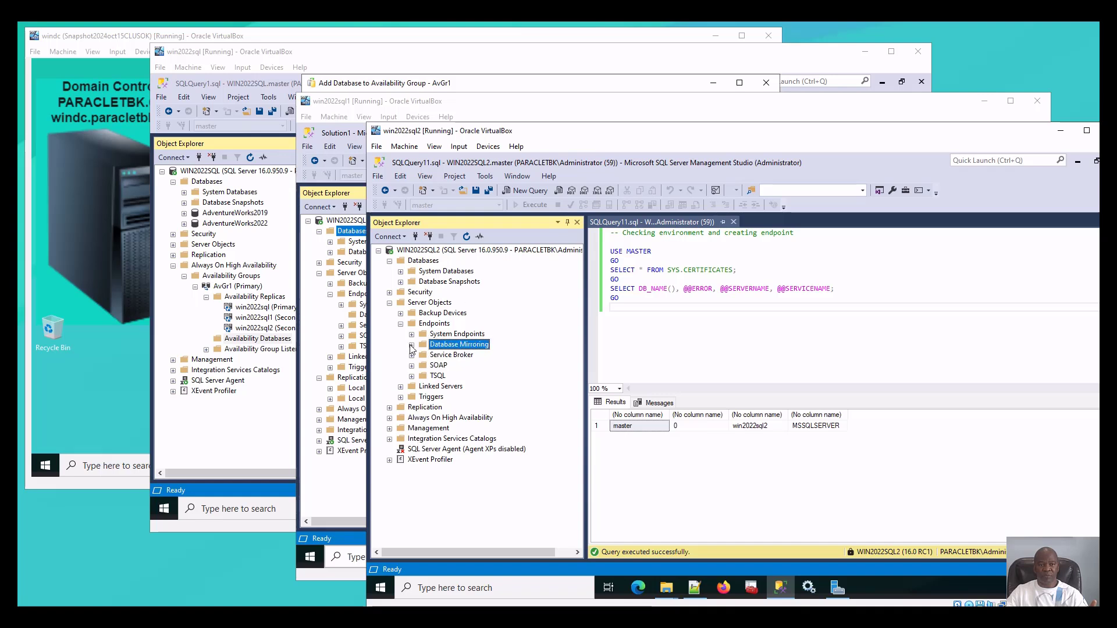
pyautogui.click(390, 303)
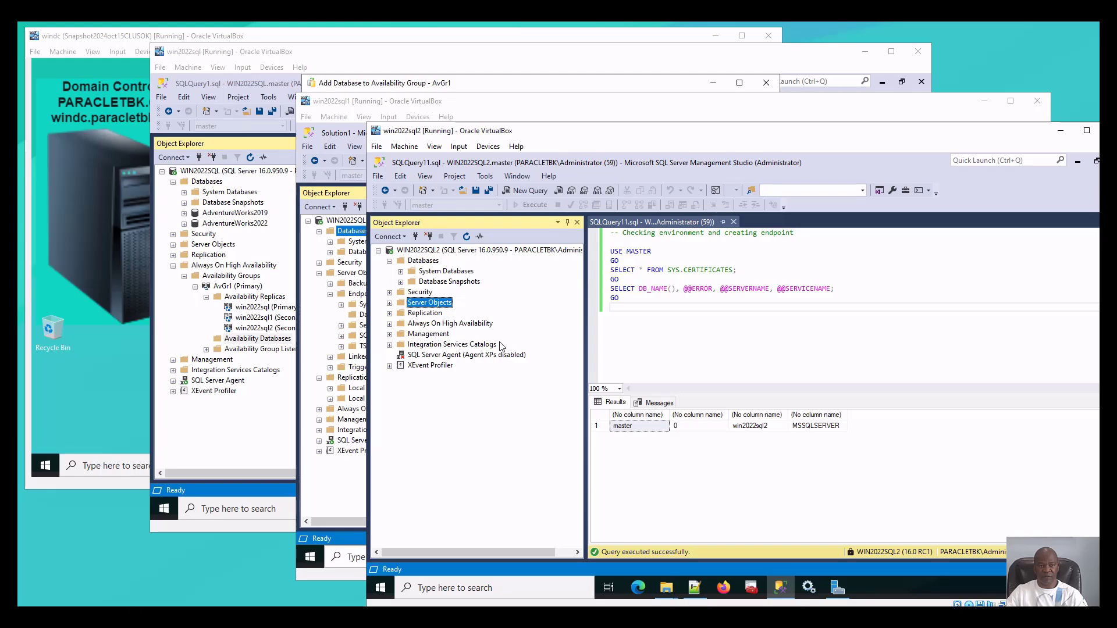
pyautogui.click(241, 447)
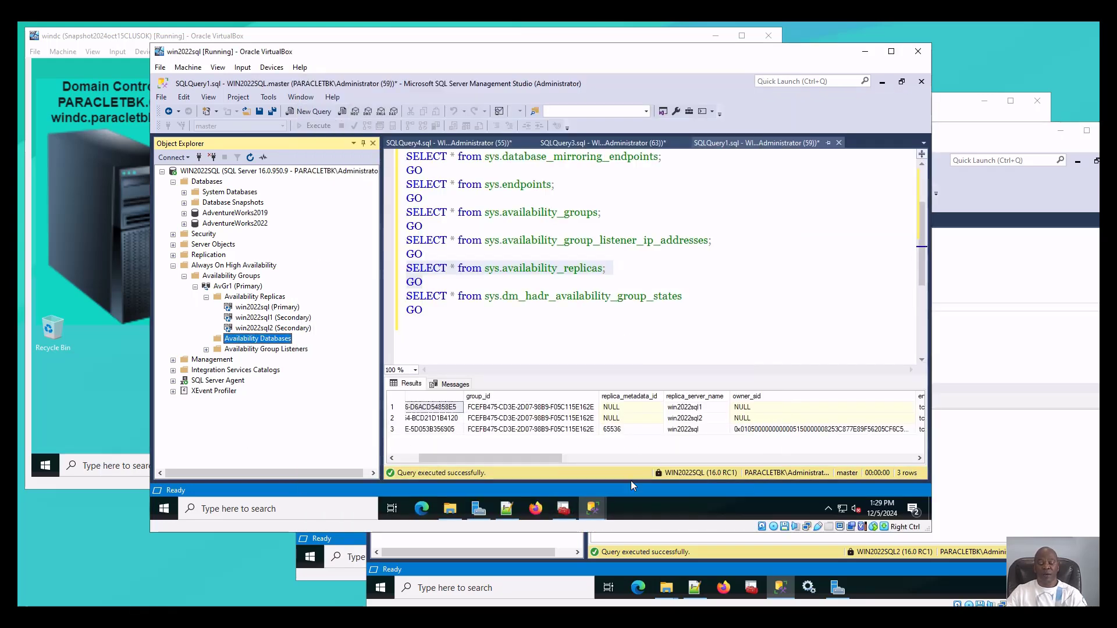
pyautogui.moveTo(592, 509)
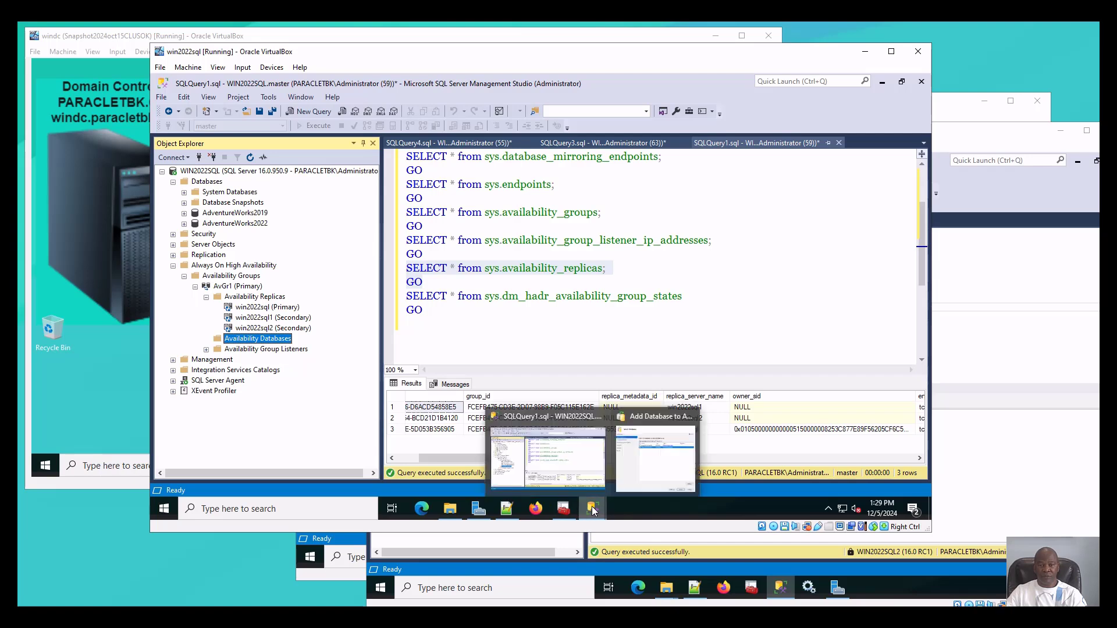
pyautogui.click(654, 474)
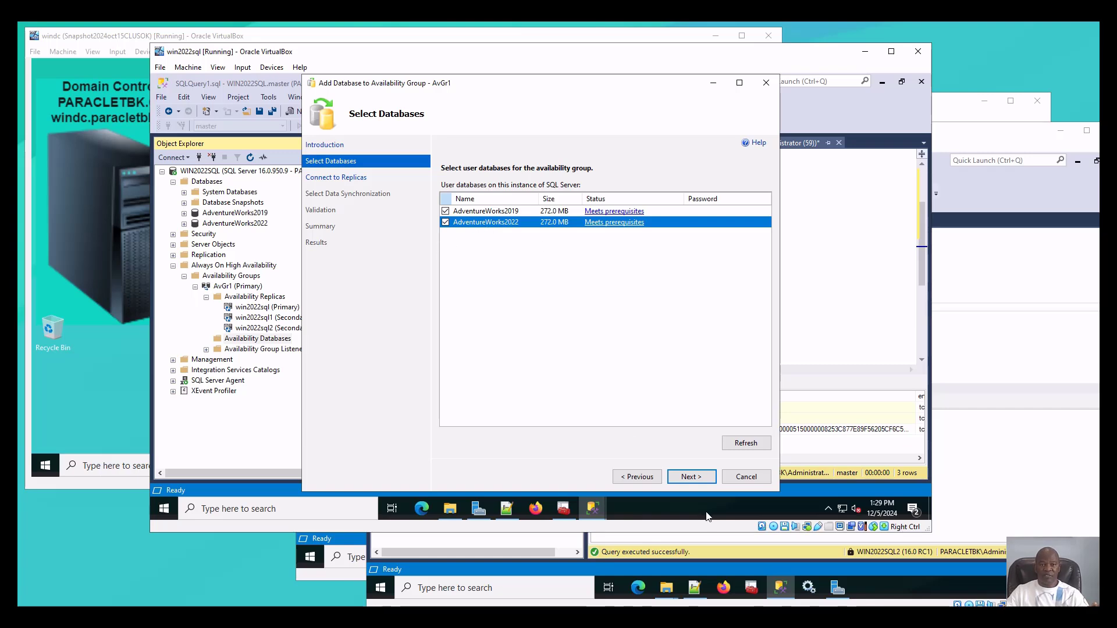
# Connect the wizard to the secondary replicas win2022sql1 and win2022sql2 using Windows Authentication.
pyautogui.click(691, 478)
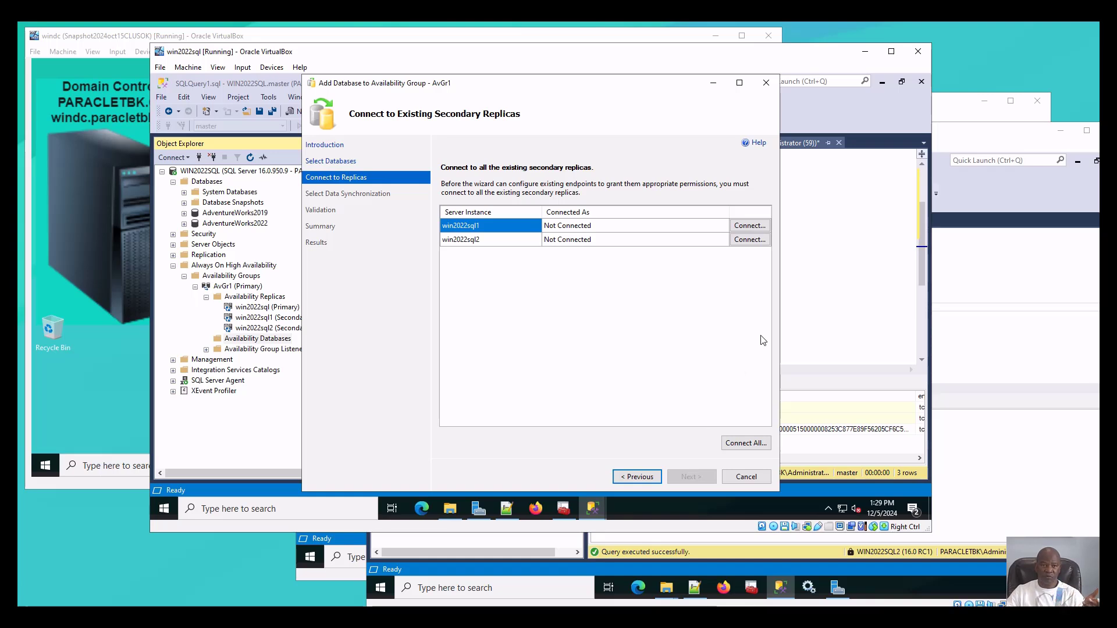
pyautogui.click(755, 231)
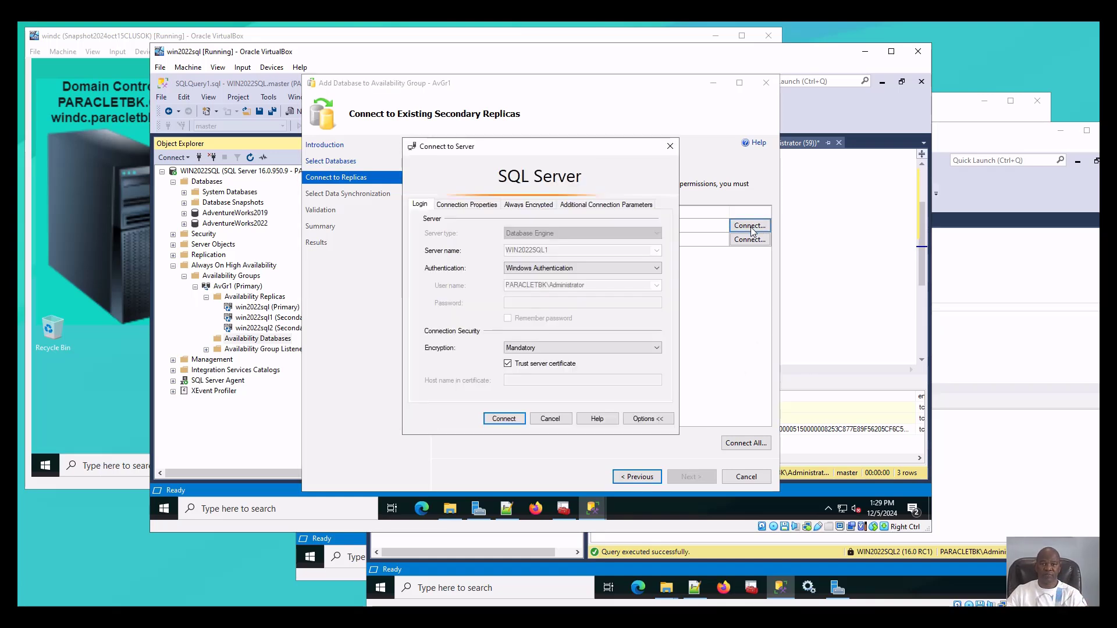
pyautogui.click(505, 419)
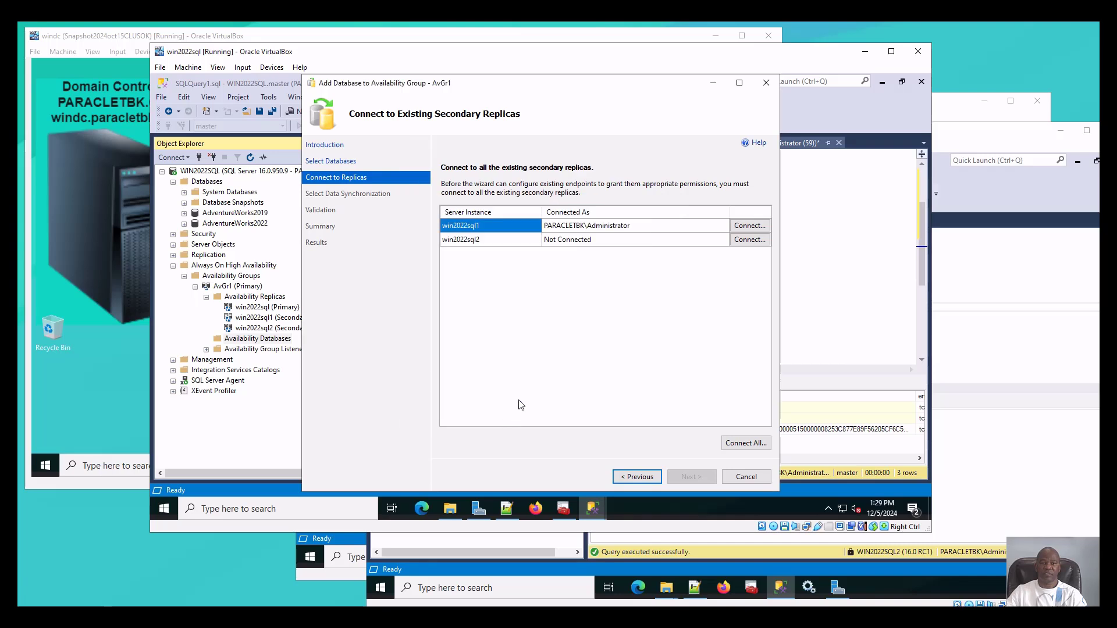
pyautogui.click(752, 240)
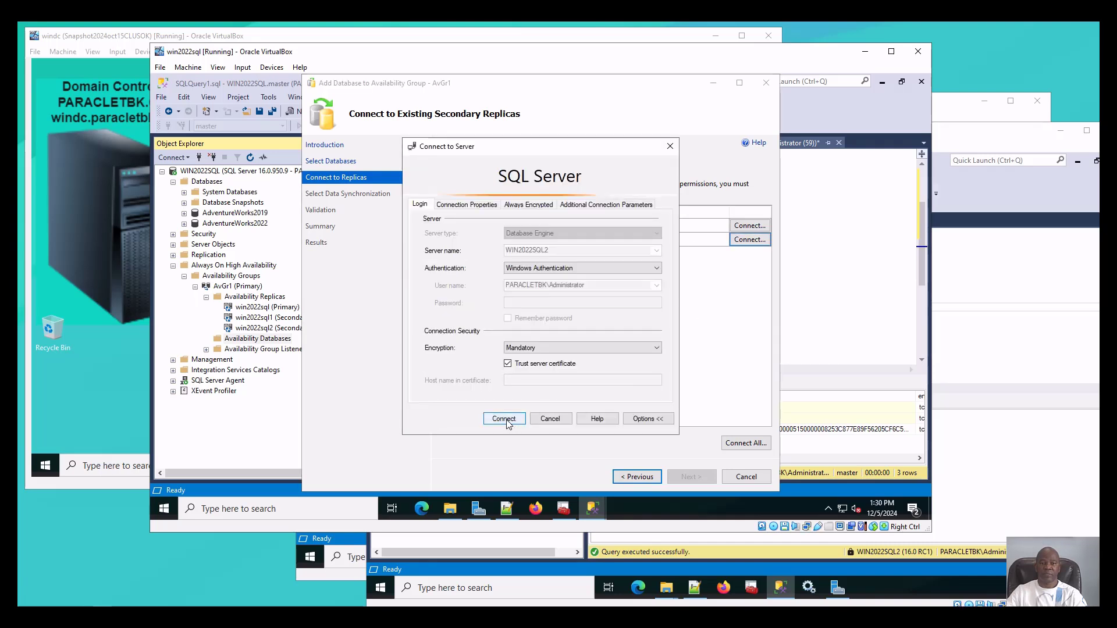
pyautogui.click(507, 420)
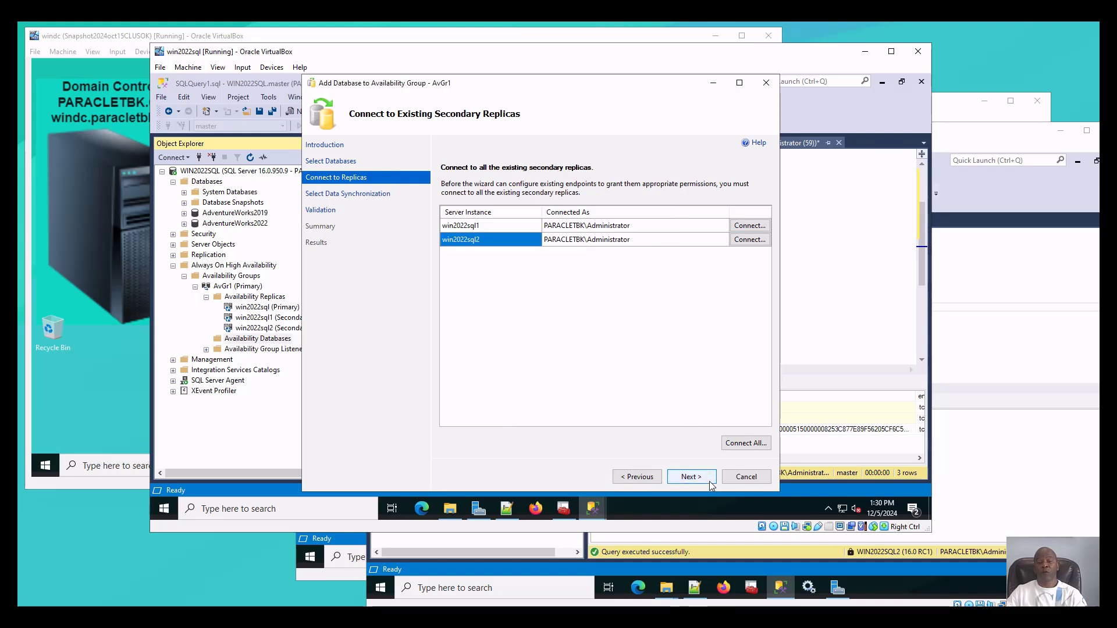
pyautogui.click(750, 445)
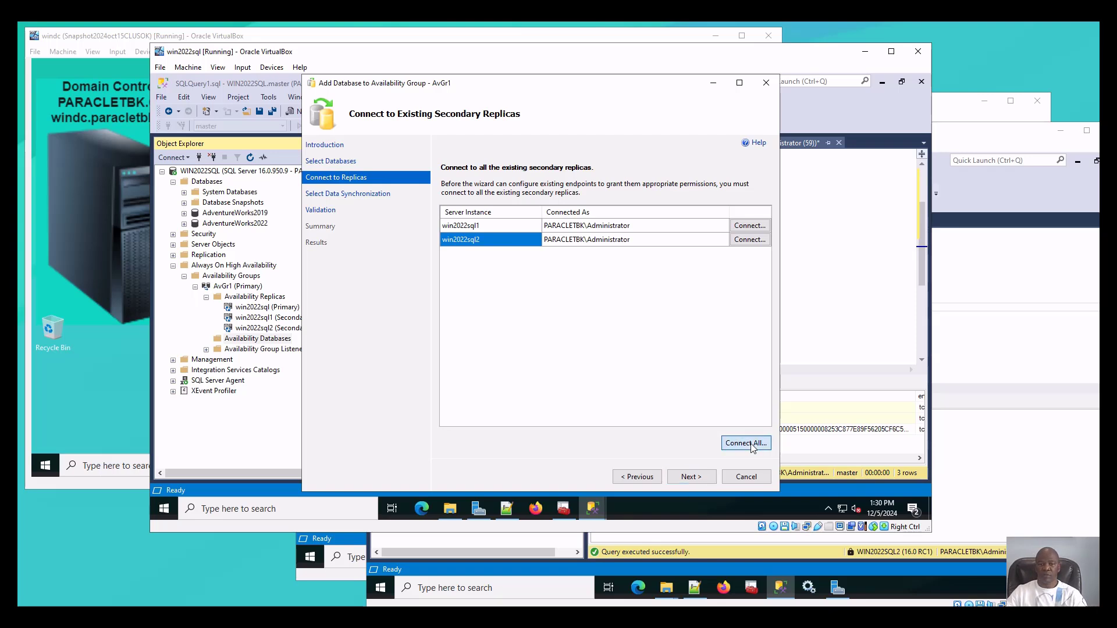
pyautogui.click(504, 419)
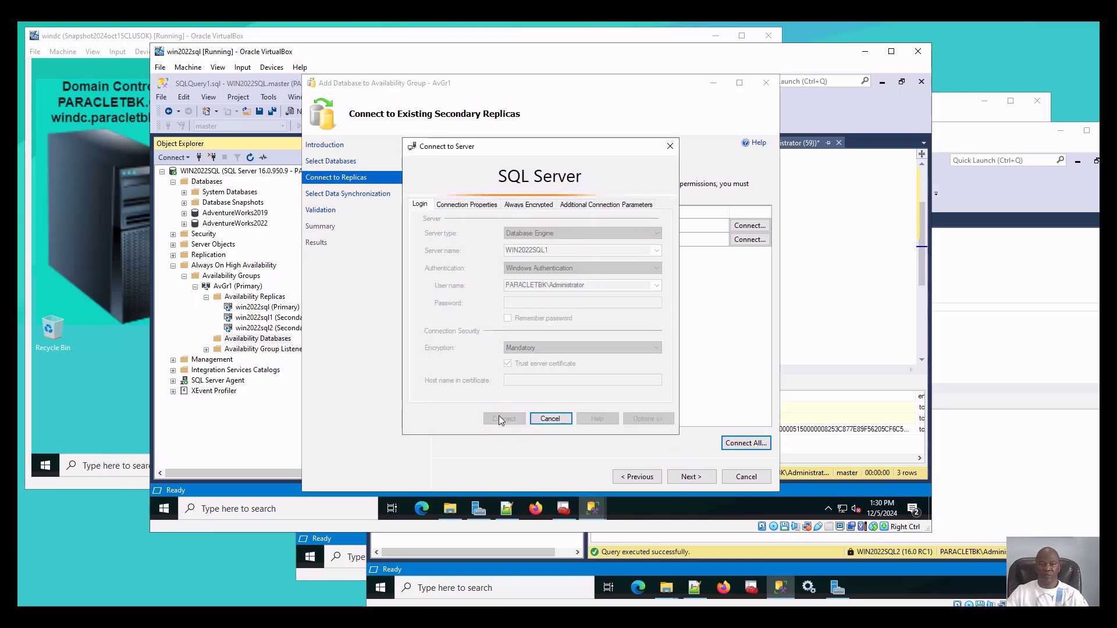
# Keep Automatic seeding for data synchronization, pass through validation, and finish adding both databases to AvGr1.
pyautogui.click(691, 478)
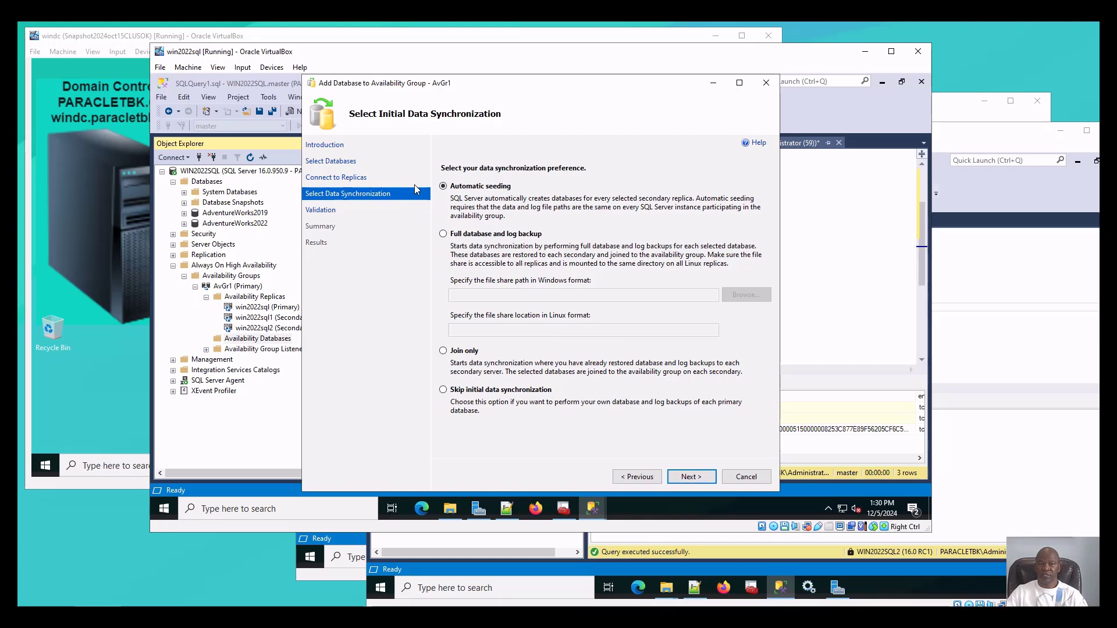
pyautogui.click(688, 479)
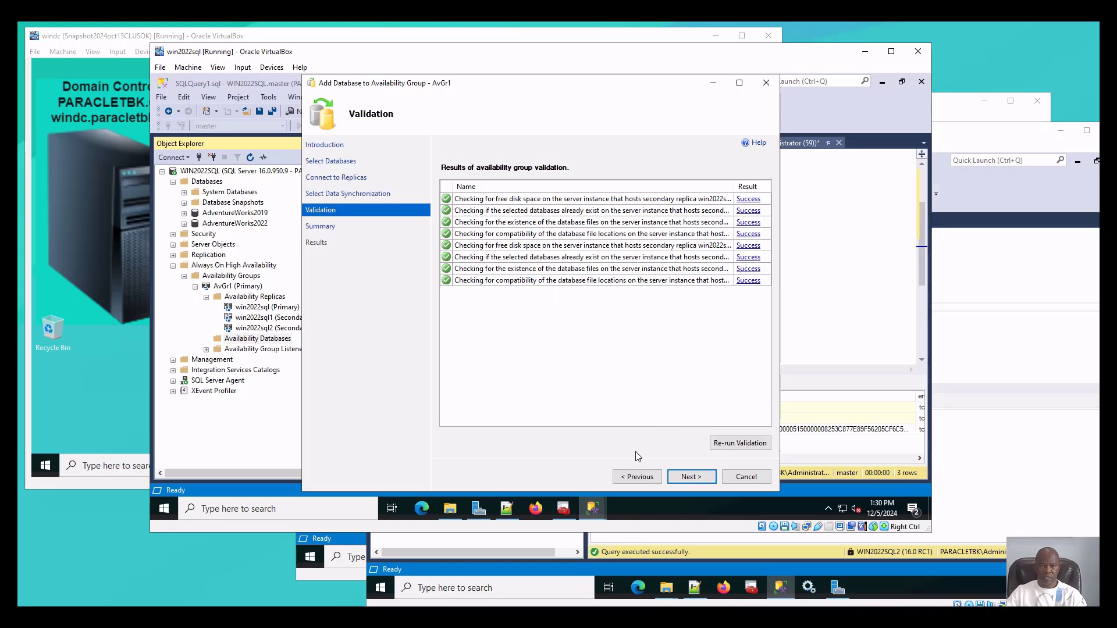
pyautogui.click(691, 478)
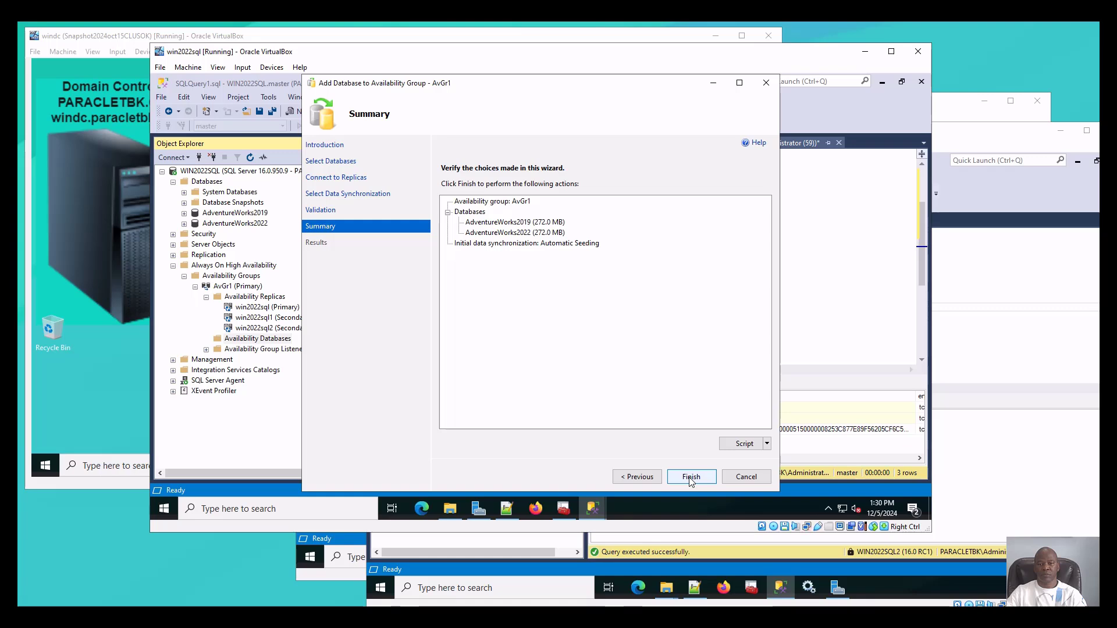
pyautogui.click(691, 477)
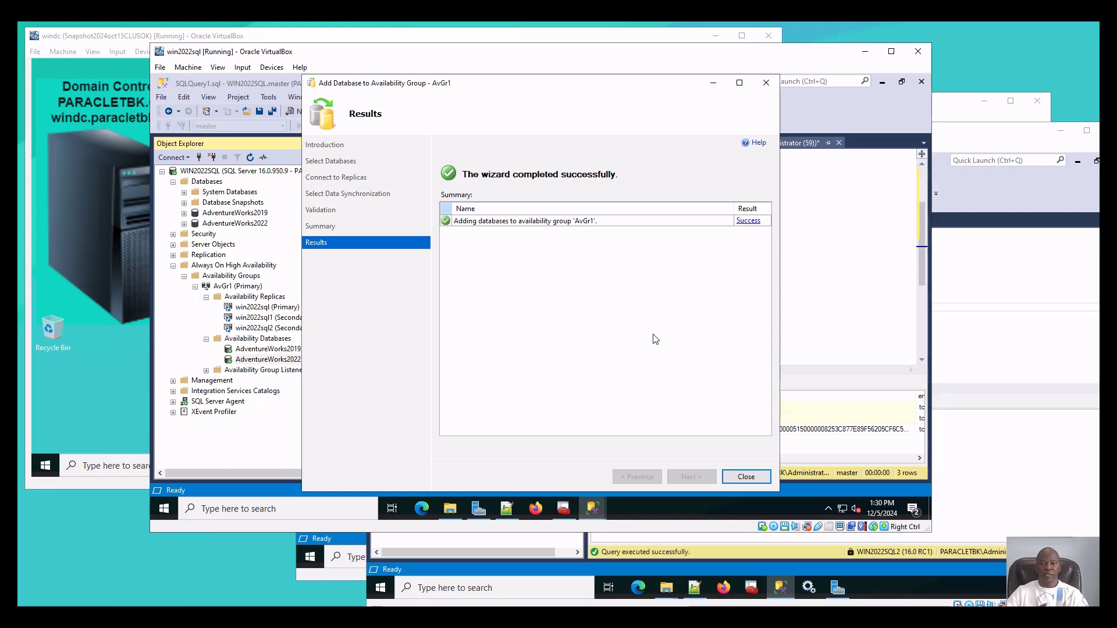
pyautogui.click(761, 482)
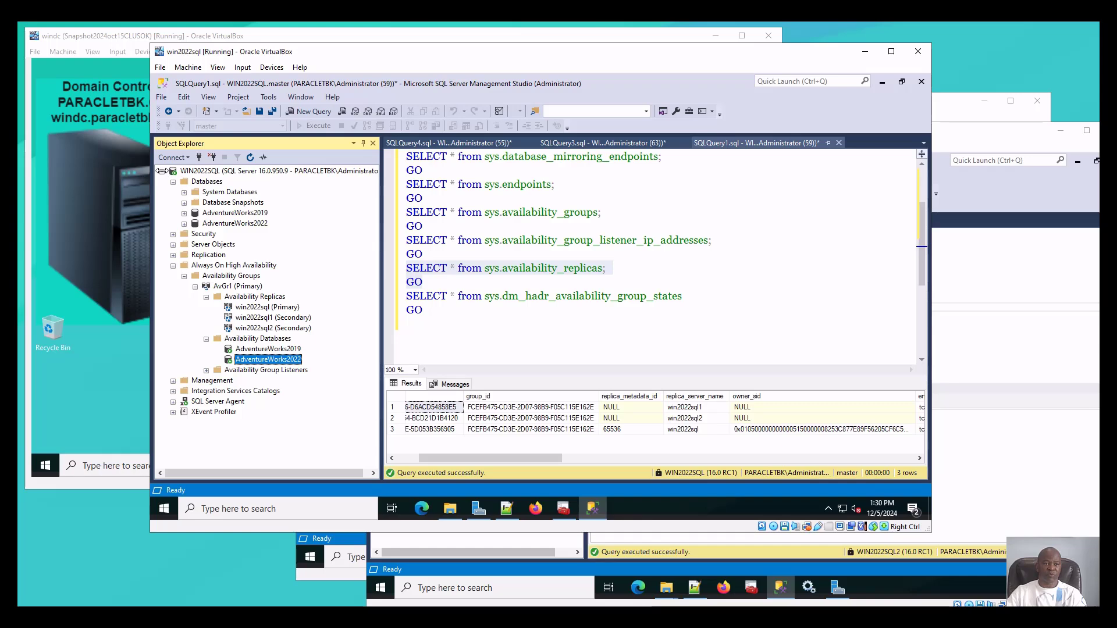
# Refresh the WIN2022SQL and WIN2022SQL1 server trees and expand their Databases folders to check the synchronization status.
pyautogui.click(251, 157)
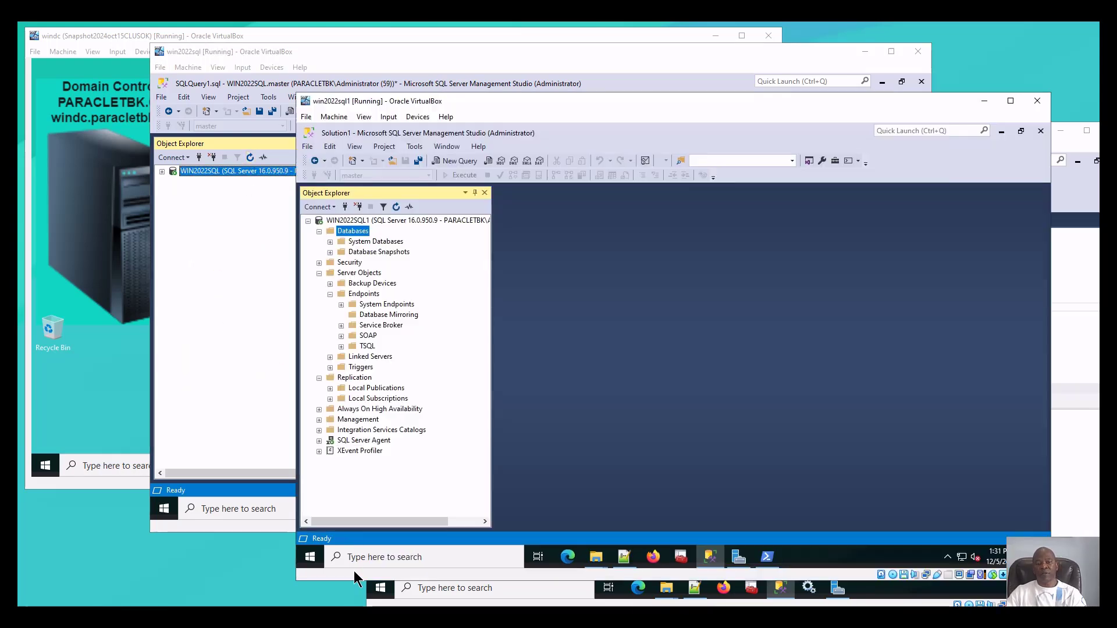
pyautogui.click(353, 570)
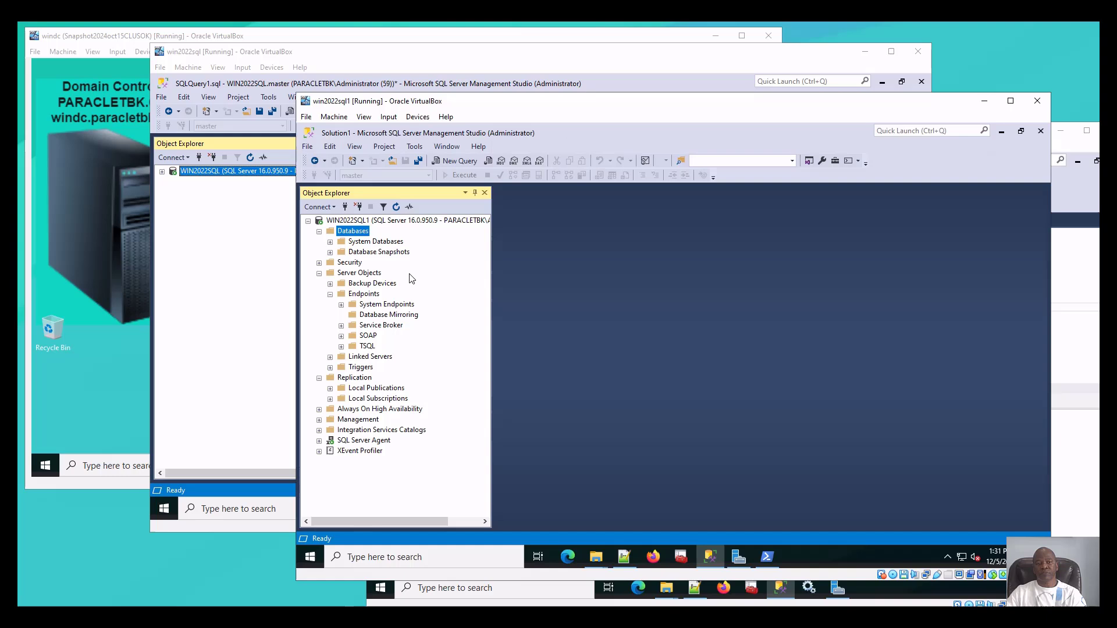
pyautogui.click(308, 221)
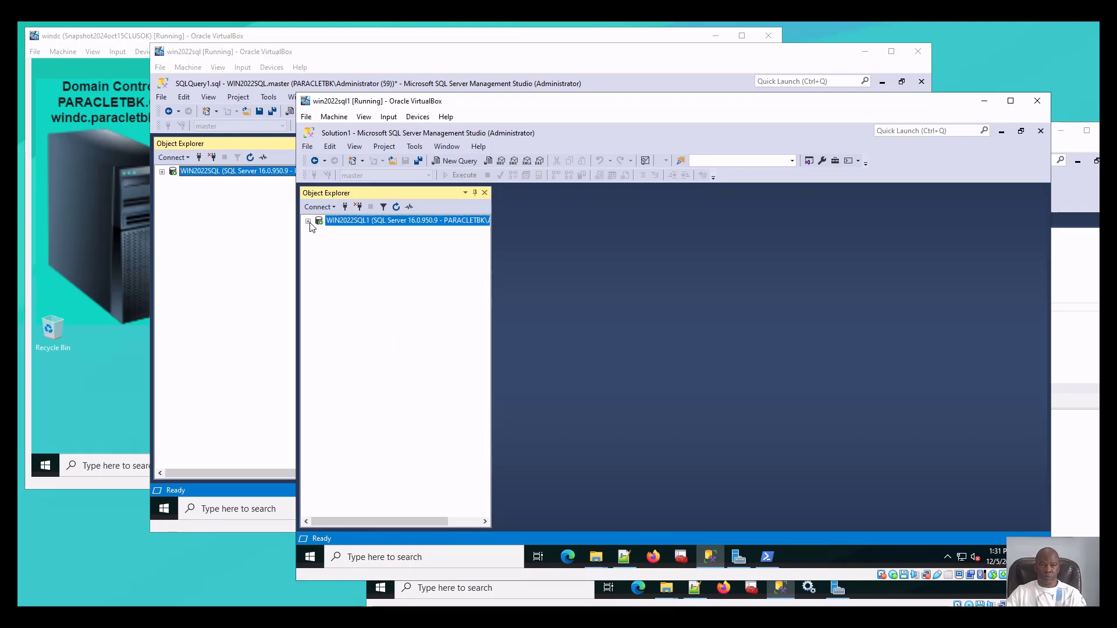
pyautogui.click(396, 208)
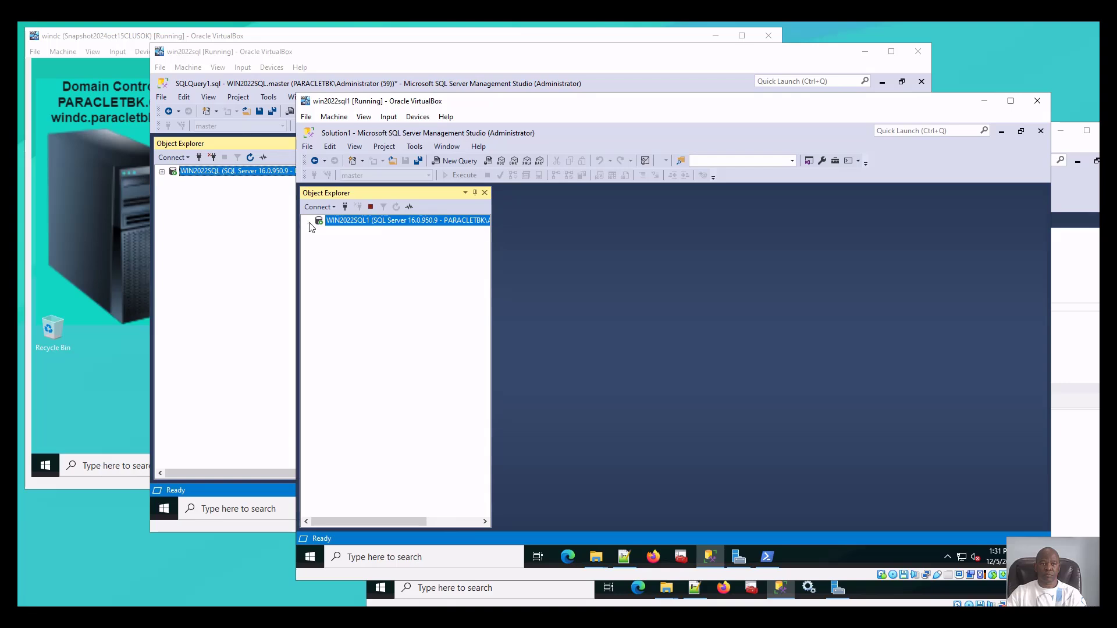
pyautogui.click(320, 232)
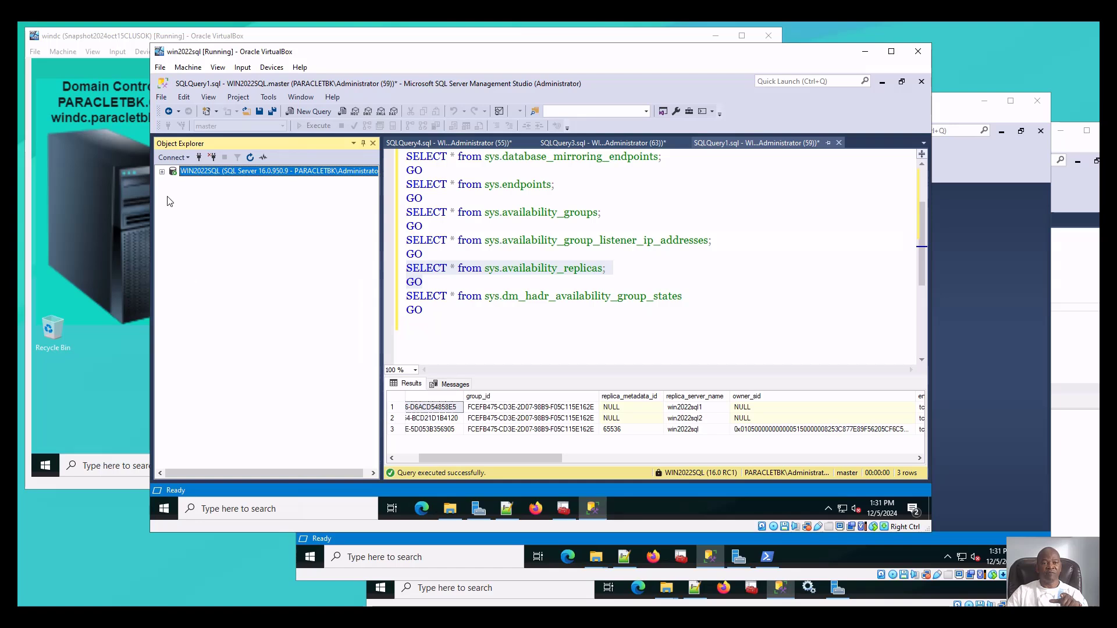
pyautogui.click(162, 172)
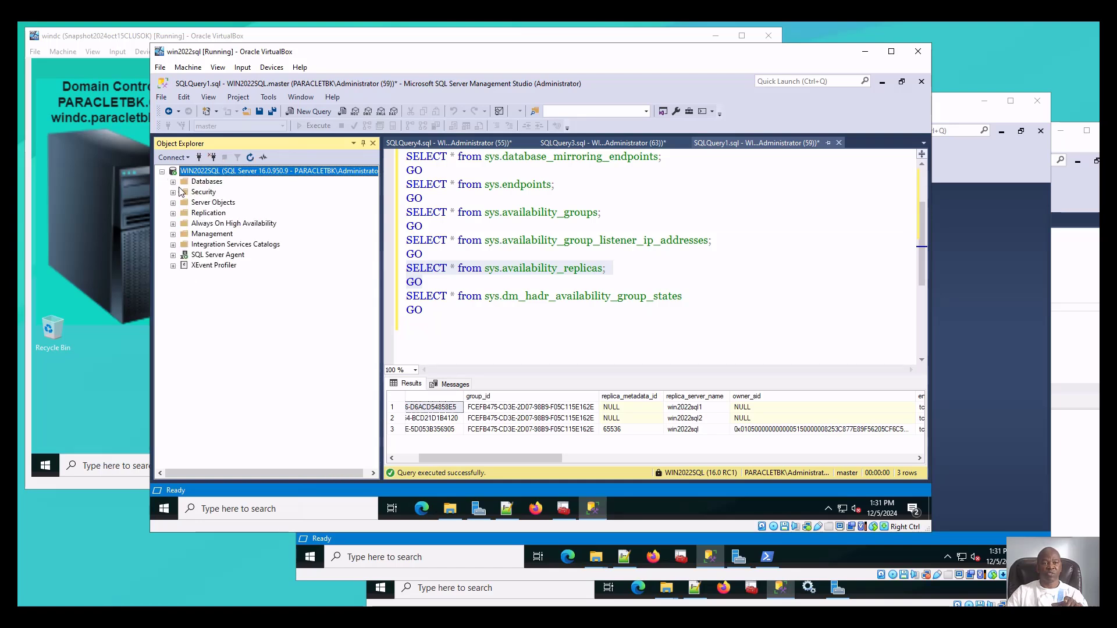
pyautogui.click(172, 181)
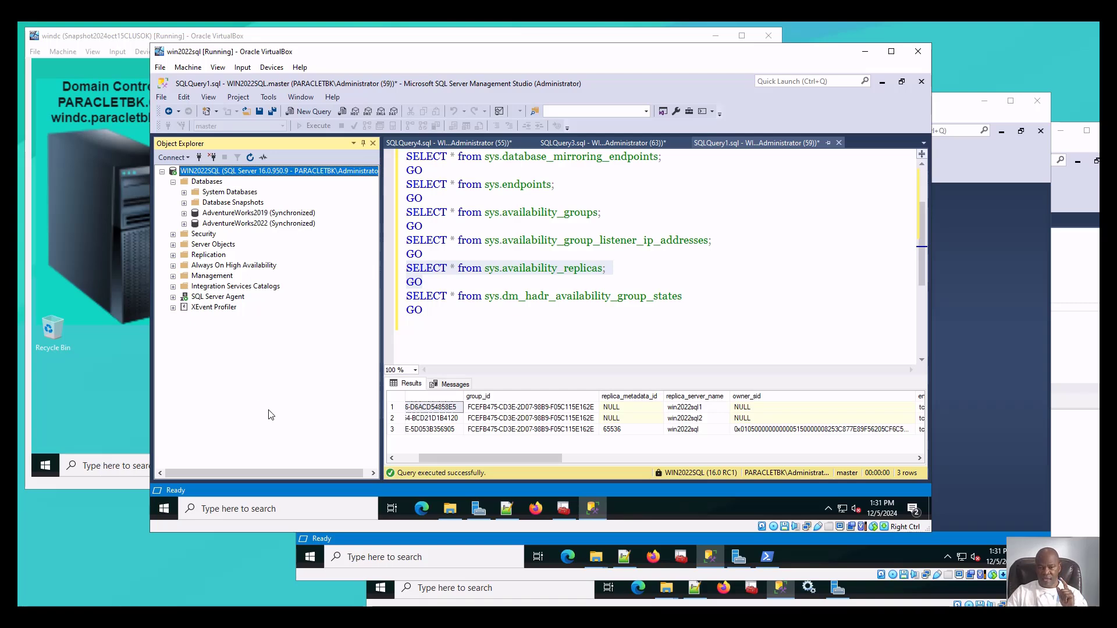
# On win2022sql2, collapse and reexpand the WIN2022SQL2 server tree to check its contents.
pyautogui.click(594, 604)
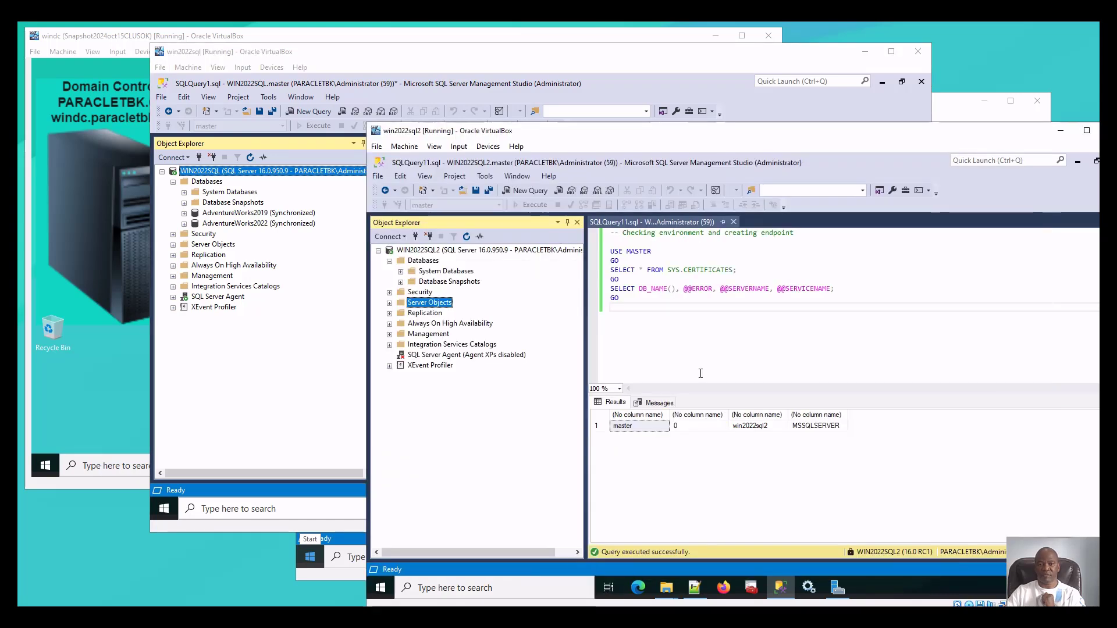
pyautogui.click(378, 250)
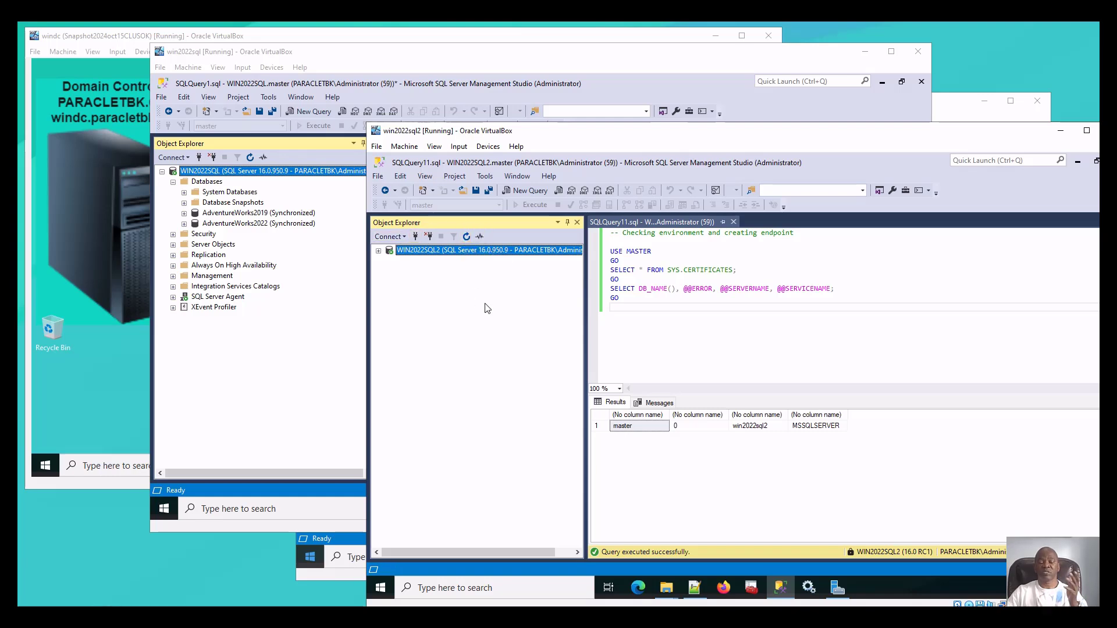
pyautogui.click(378, 250)
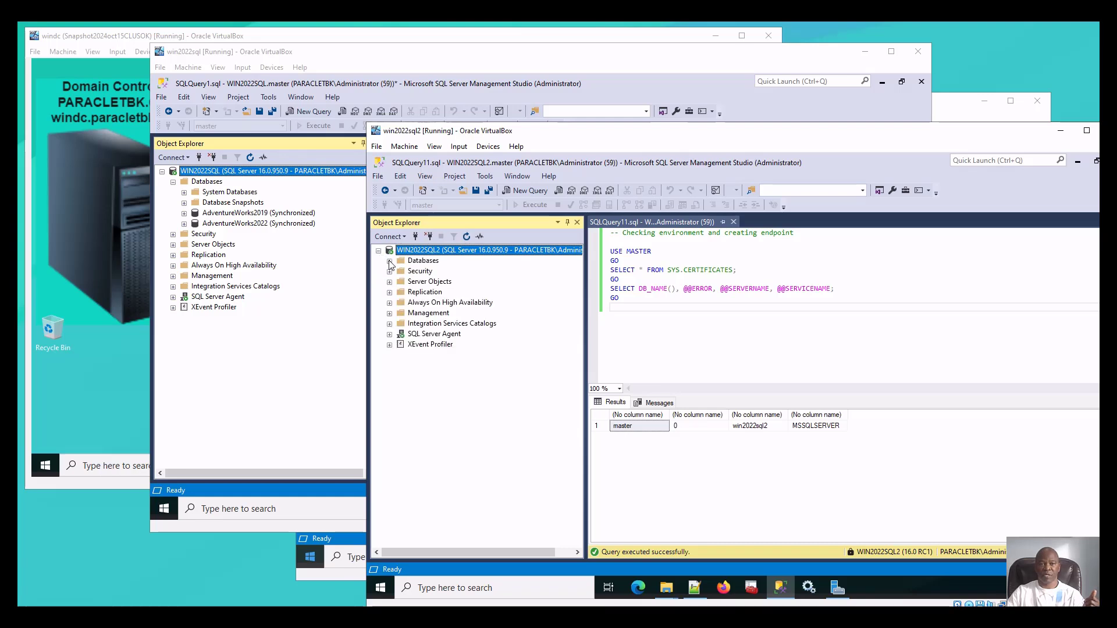
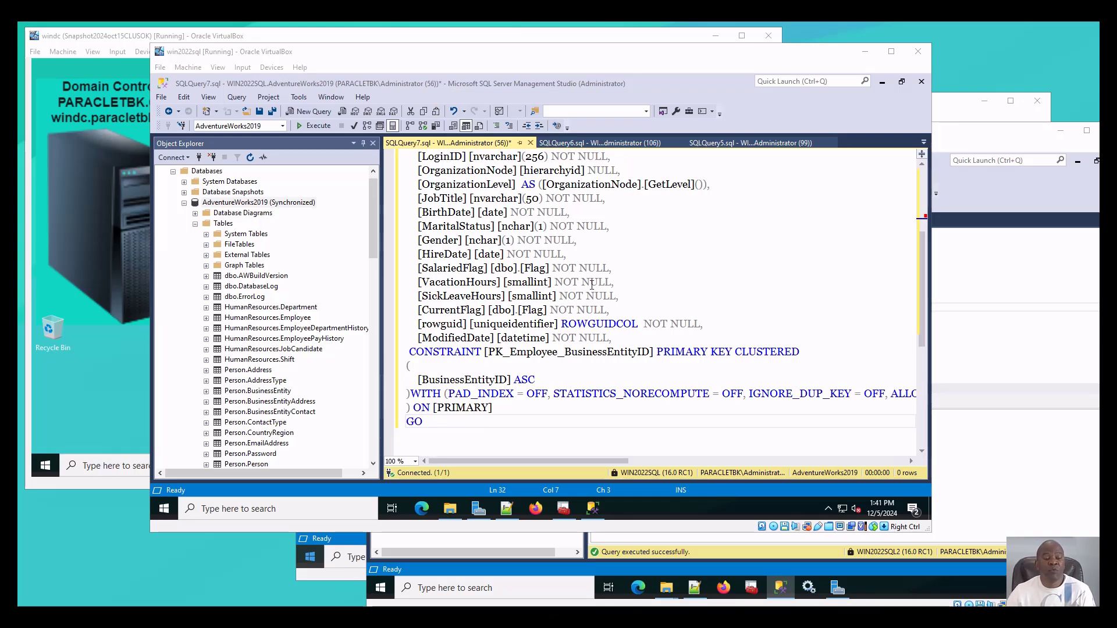
# Change the table name in the CREATE TABLE statement to [HumanResources].[Employeebk].
pyautogui.scroll(3, 483, 289)
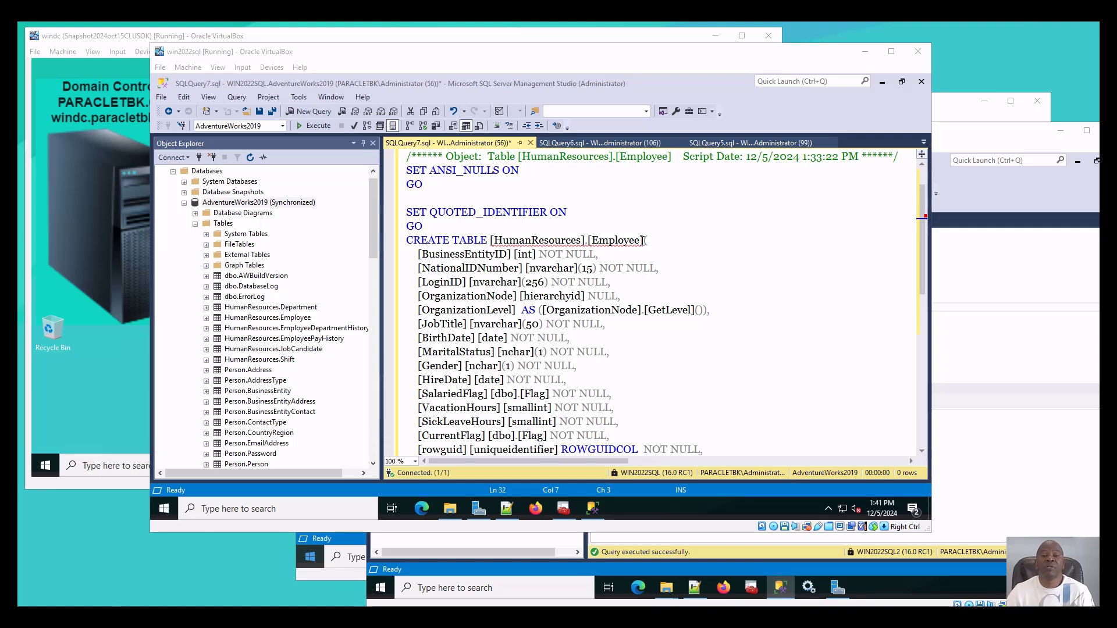
pyautogui.click(644, 241)
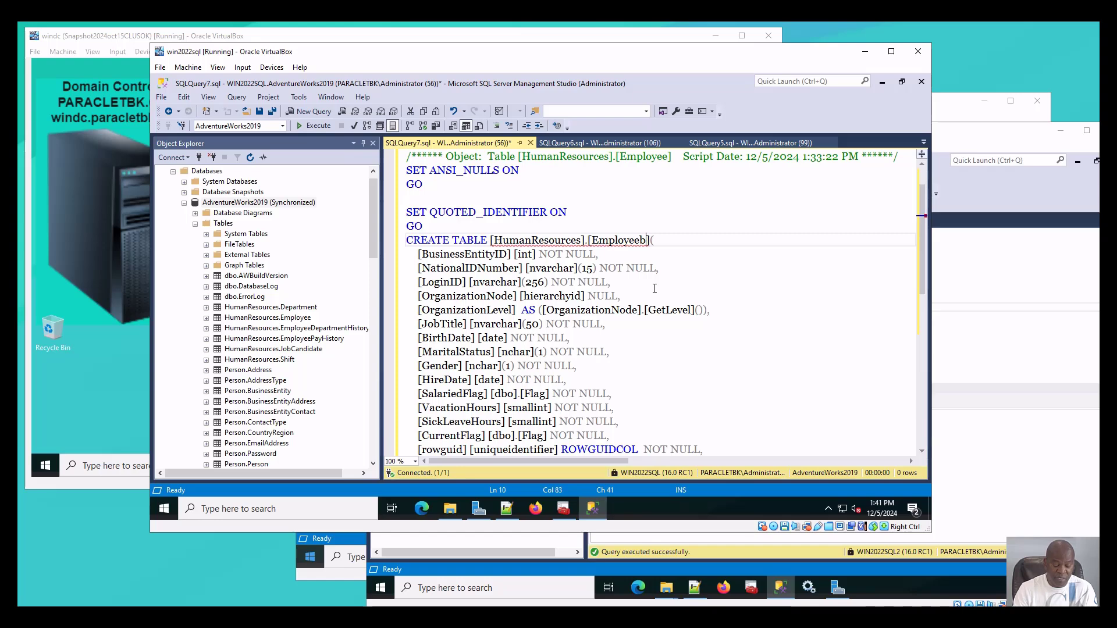
pyautogui.write('bk')
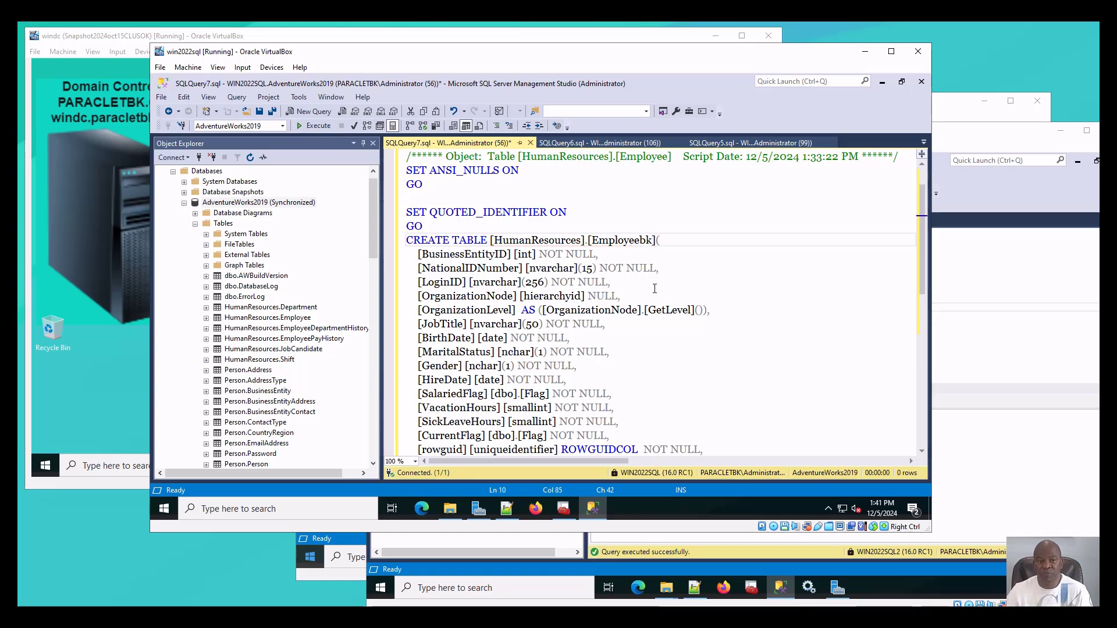
# Execute the USE [AdventureWorks2019] batch and the SET ANSI_NULLS ON batch separately, each with its GO.
pyautogui.scroll(1, 562, 239)
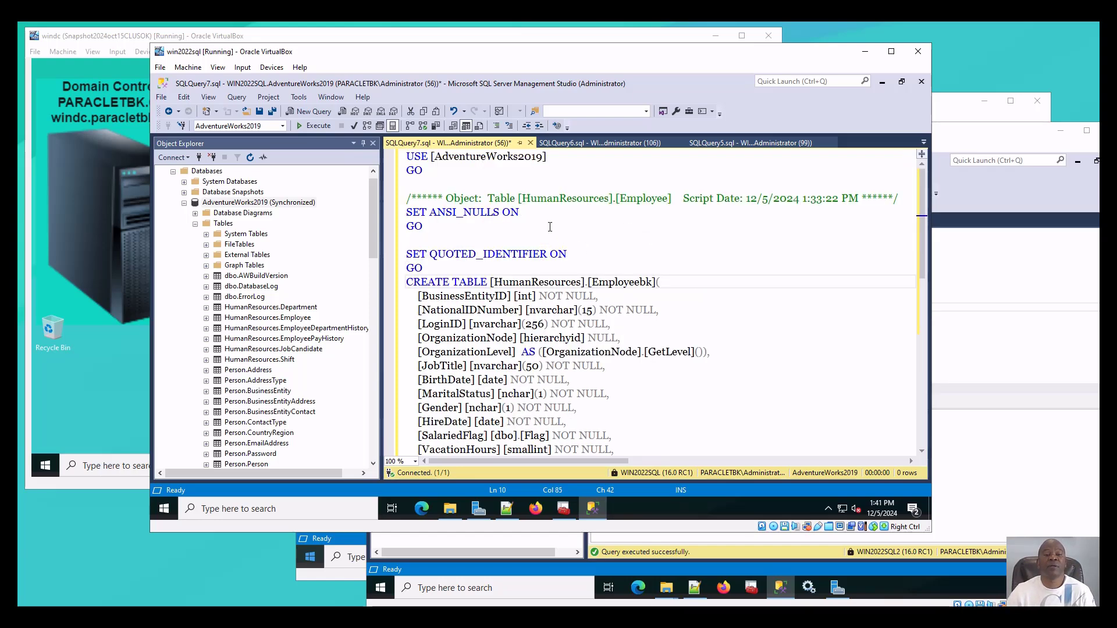
pyautogui.moveTo(423, 170); pyautogui.dragTo(398, 162)
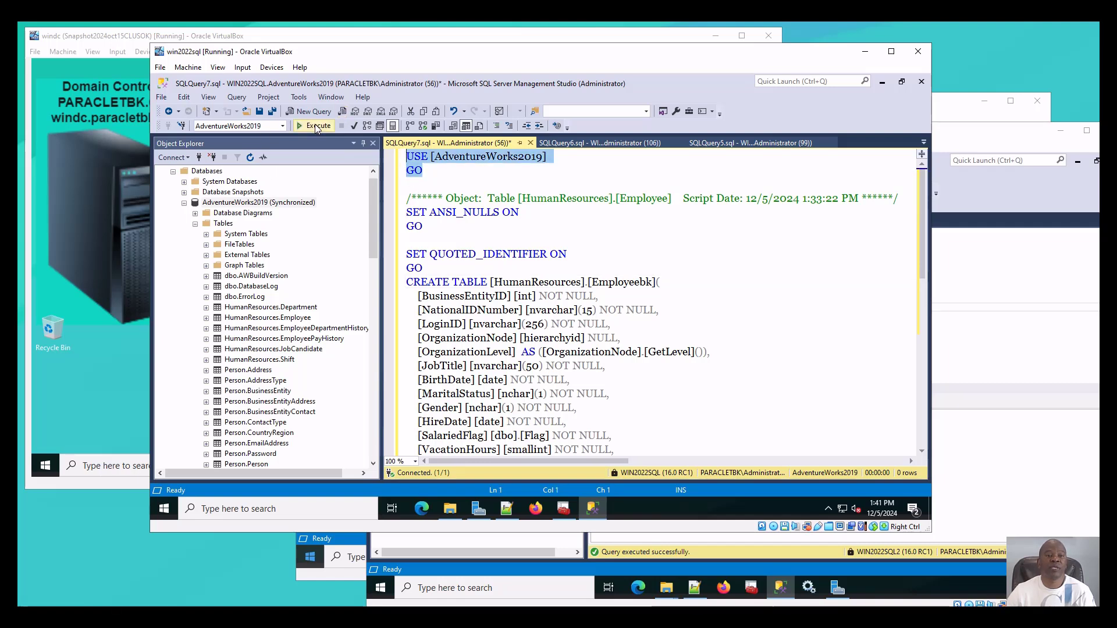
pyautogui.click(316, 126)
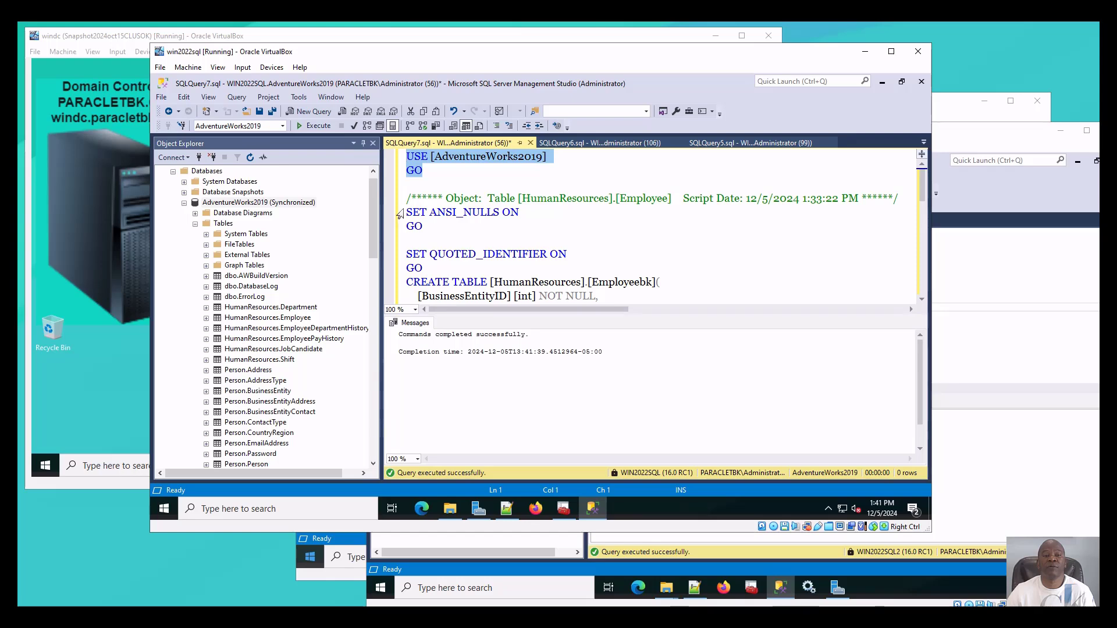
pyautogui.moveTo(427, 227); pyautogui.dragTo(406, 211)
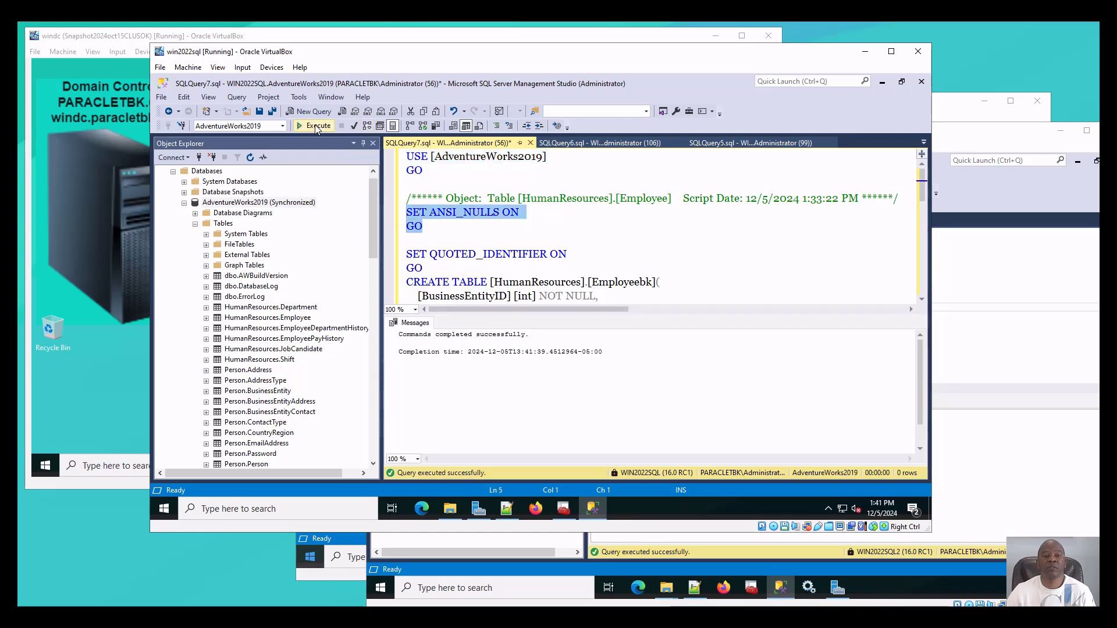
pyautogui.click(316, 126)
# Try to execute the script from SET QUOTED_IDENTIFIER ON through the final GO to create the Employeebk table.
pyautogui.scroll(-2, 436, 252)
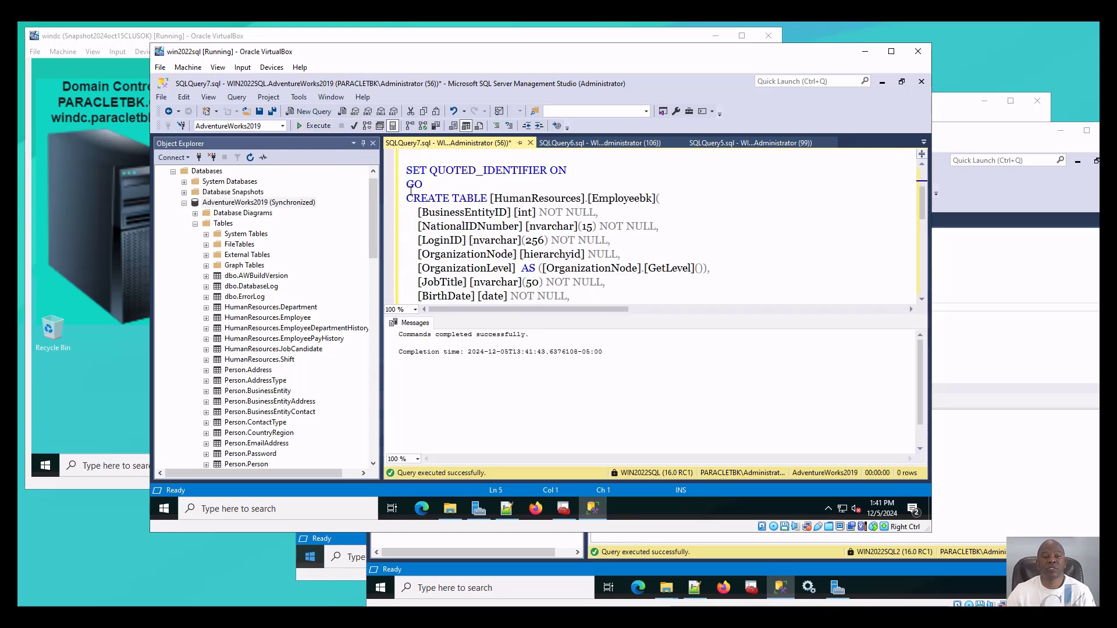
pyautogui.moveTo(406, 170); pyautogui.dragTo(448, 291)
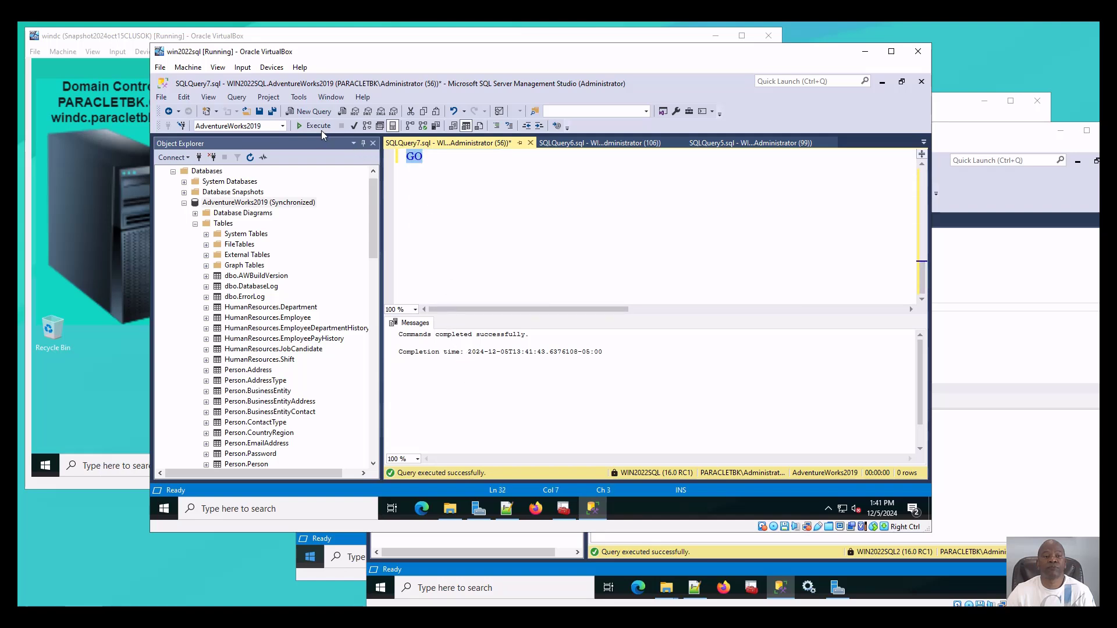
pyautogui.click(317, 126)
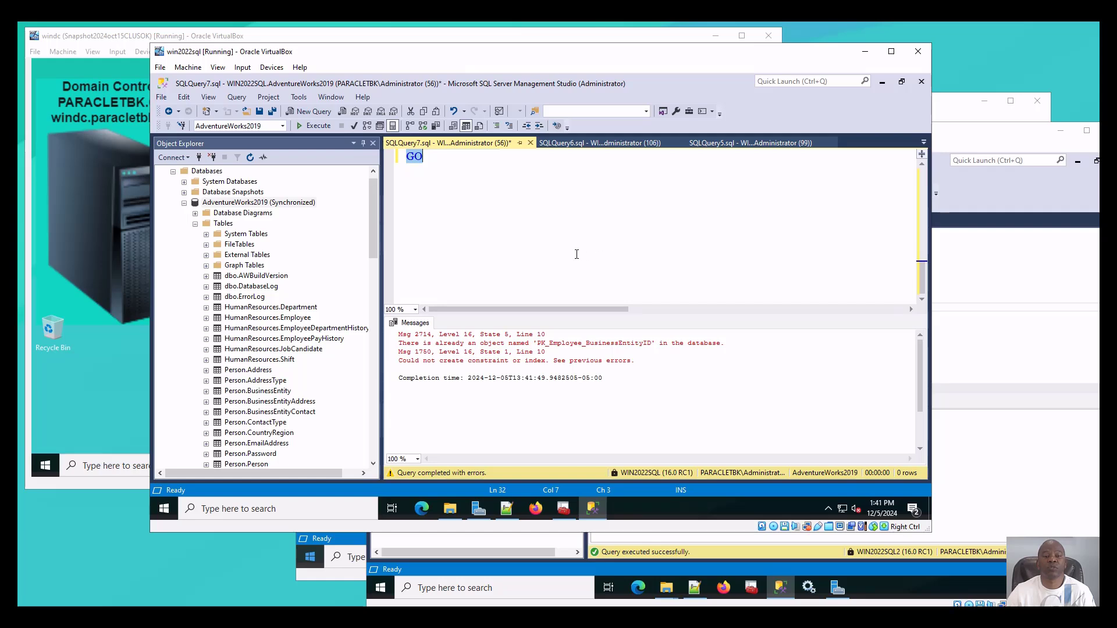
# Rename the primary key constraint to PK_Employee_BusinessEntityIDbk and execute the script from SET QUOTED_IDENTIFIER ON through the final GO.
pyautogui.scroll(5, 574, 244)
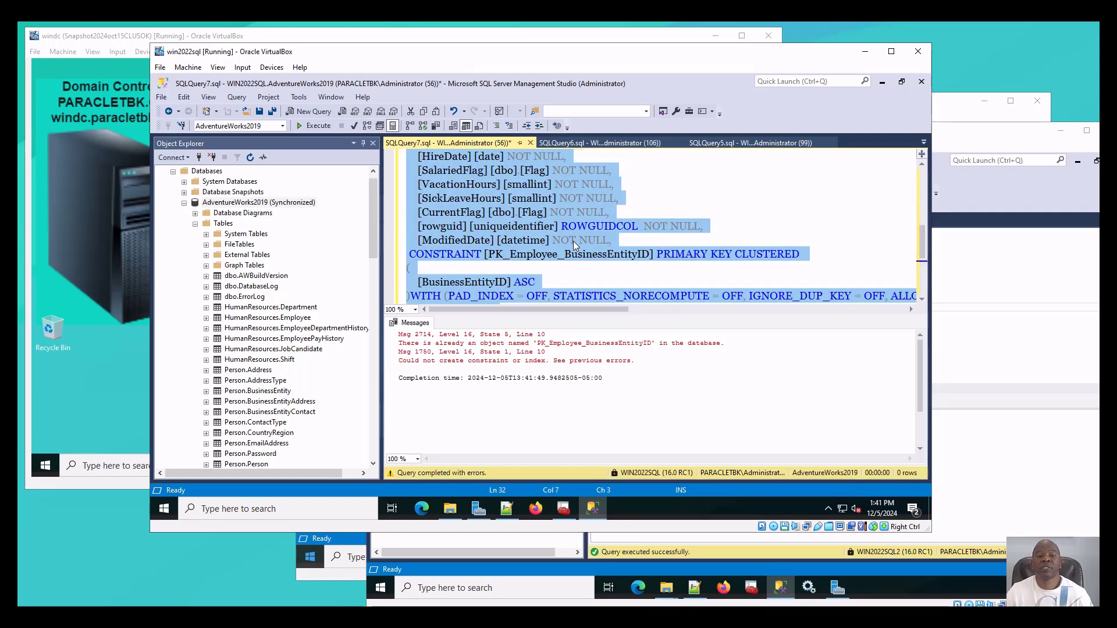
pyautogui.click(646, 263)
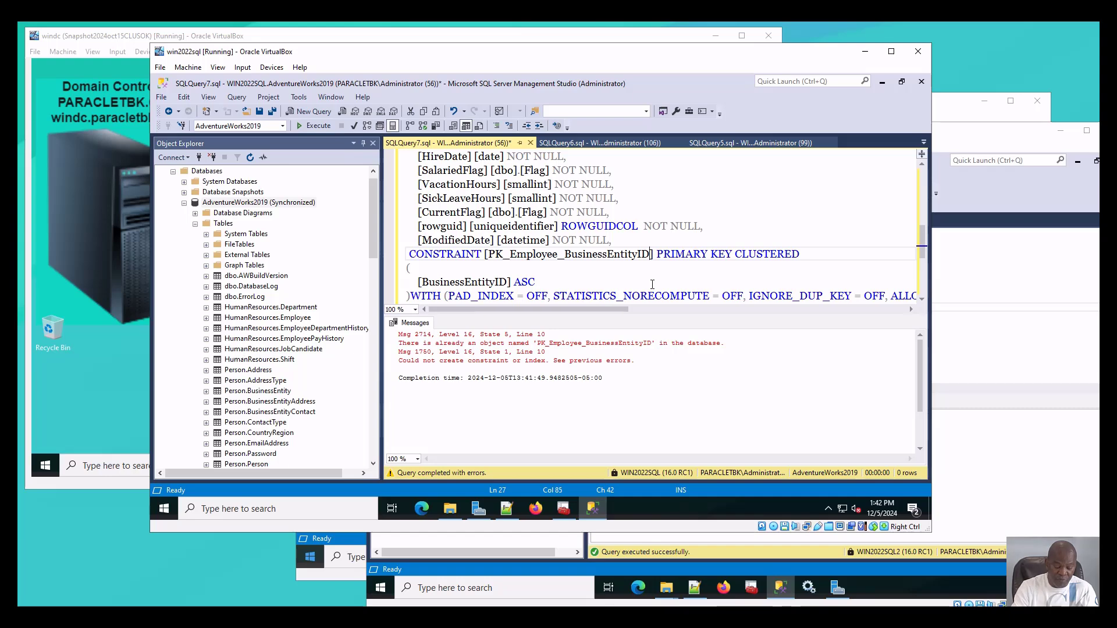
pyautogui.write('bk')
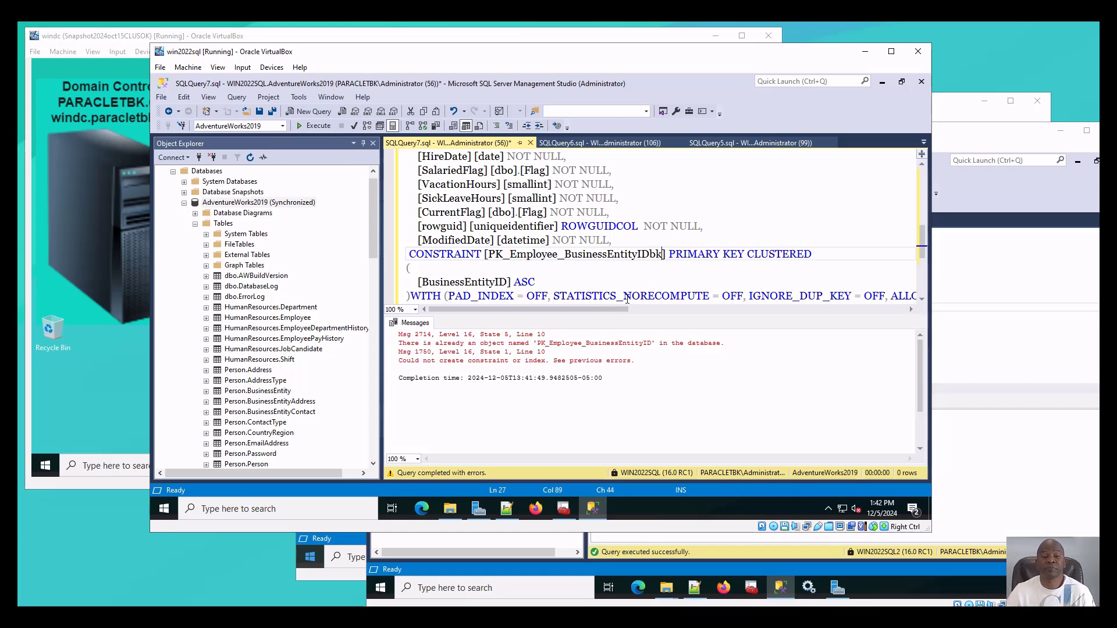
pyautogui.scroll(-1, 604, 266)
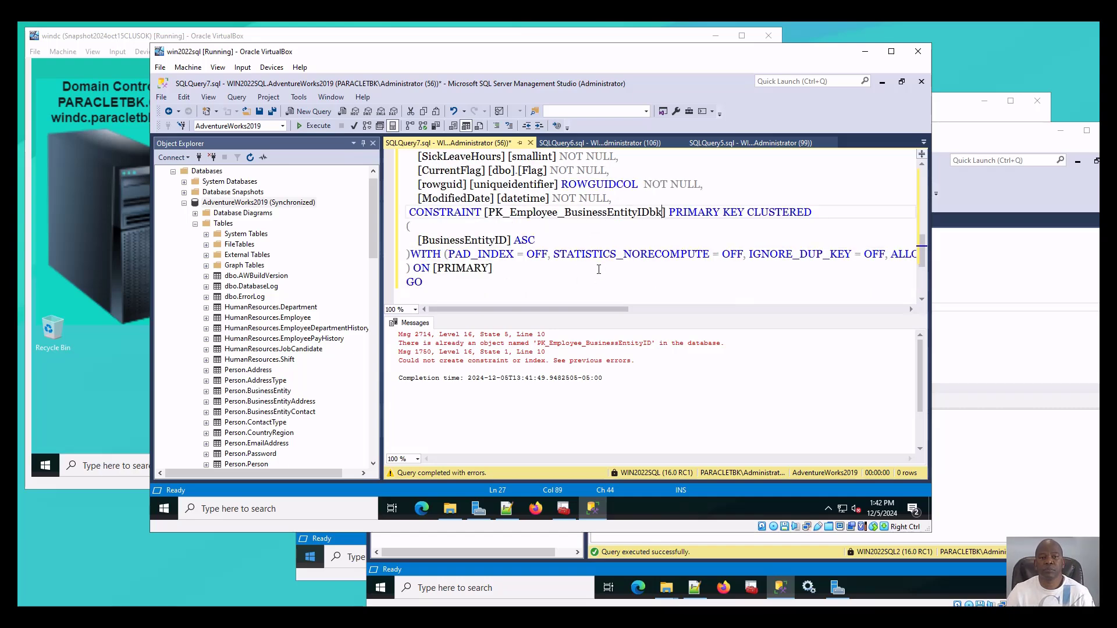
pyautogui.moveTo(423, 283); pyautogui.dragTo(408, 243)
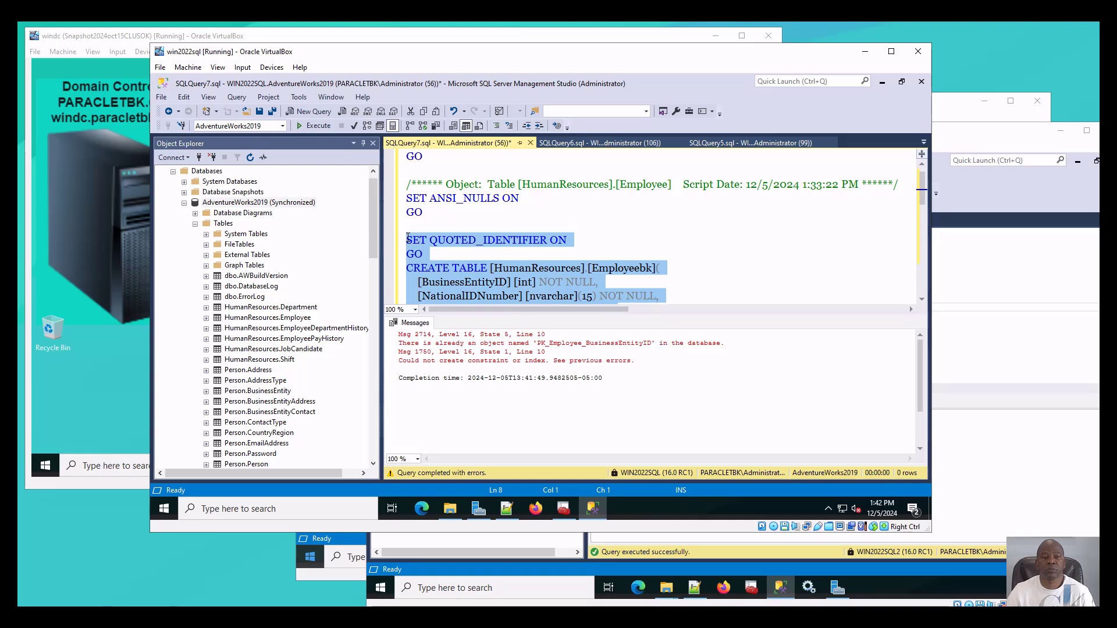
pyautogui.click(315, 125)
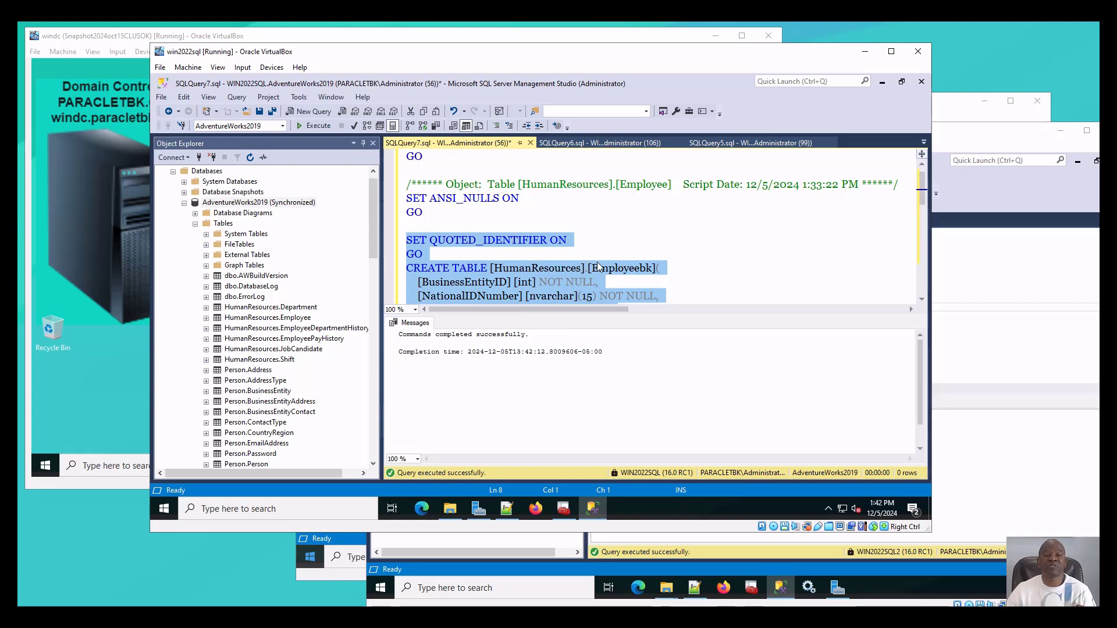
# Copy the table name [HumanResources].[Employeebk] from the CREATE TABLE line to a new line below the final GO, without the opening parenthesis.
pyautogui.scroll(1, 591, 255)
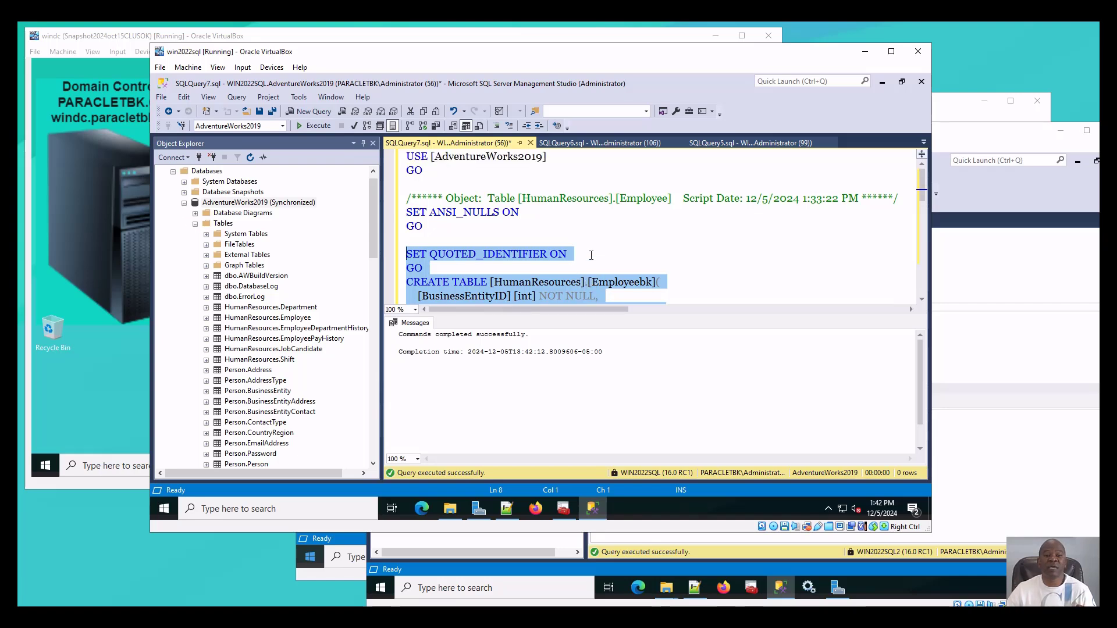
pyautogui.click(632, 288)
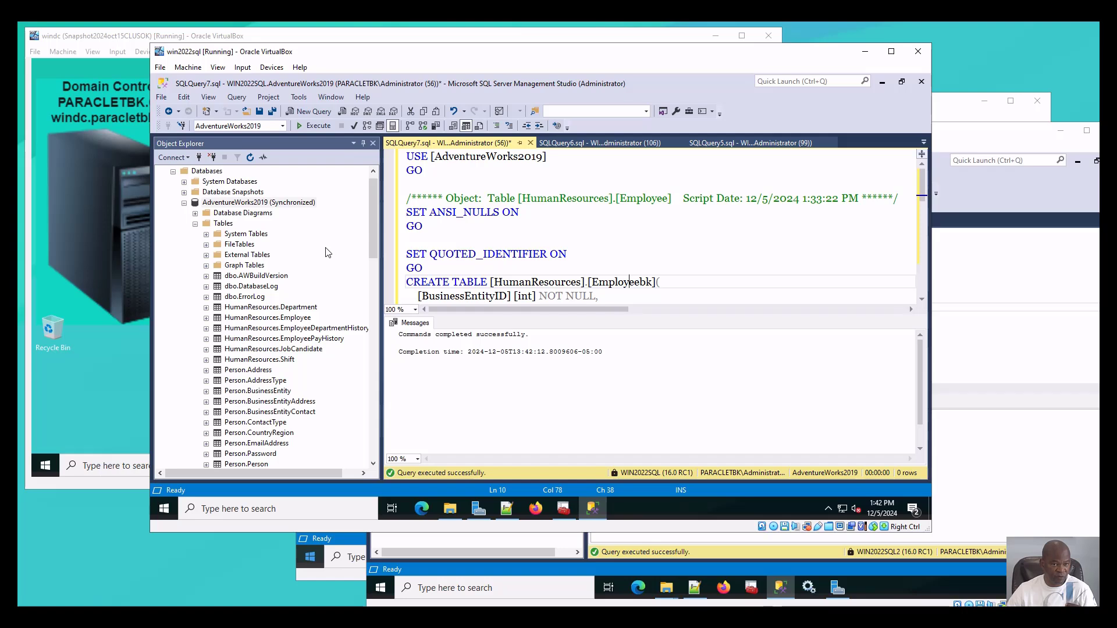
pyautogui.scroll(-1, 555, 248)
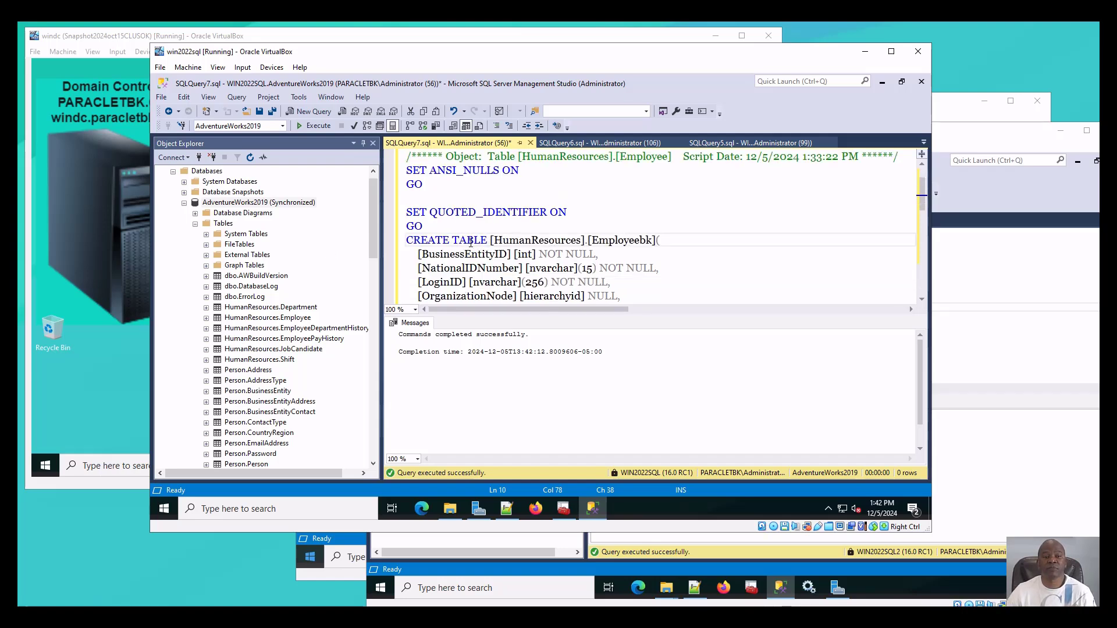
pyautogui.moveTo(490, 241); pyautogui.dragTo(667, 240)
pyautogui.hotkey('ctrl', 'c')
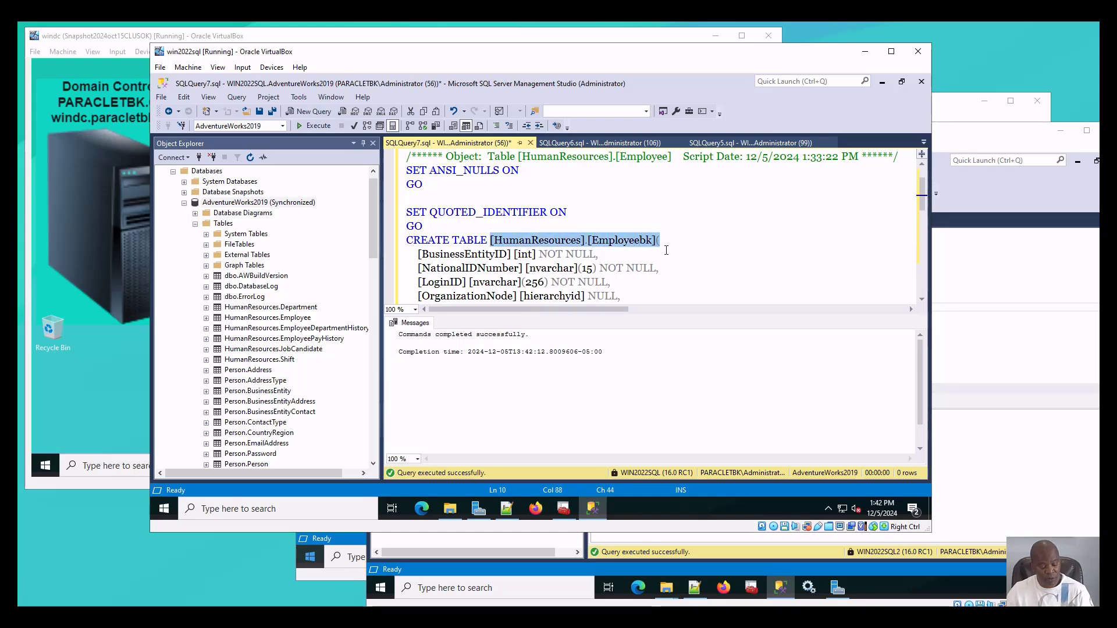
pyautogui.scroll(-10, 662, 247)
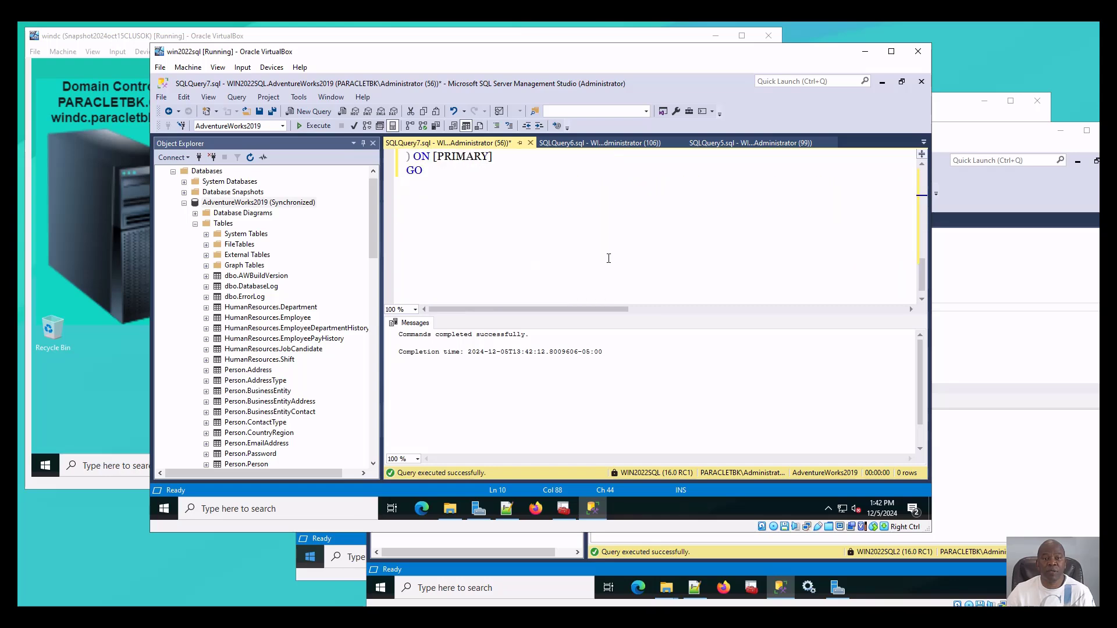
pyautogui.click(468, 226)
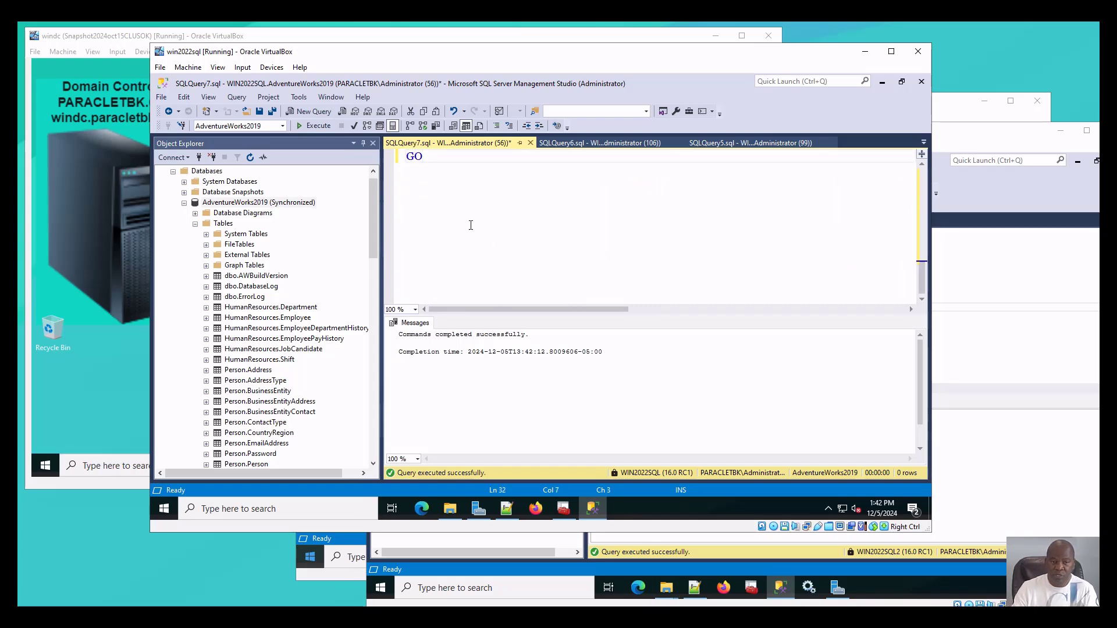
pyautogui.press('Return')
pyautogui.press('Return')
pyautogui.press('Return')
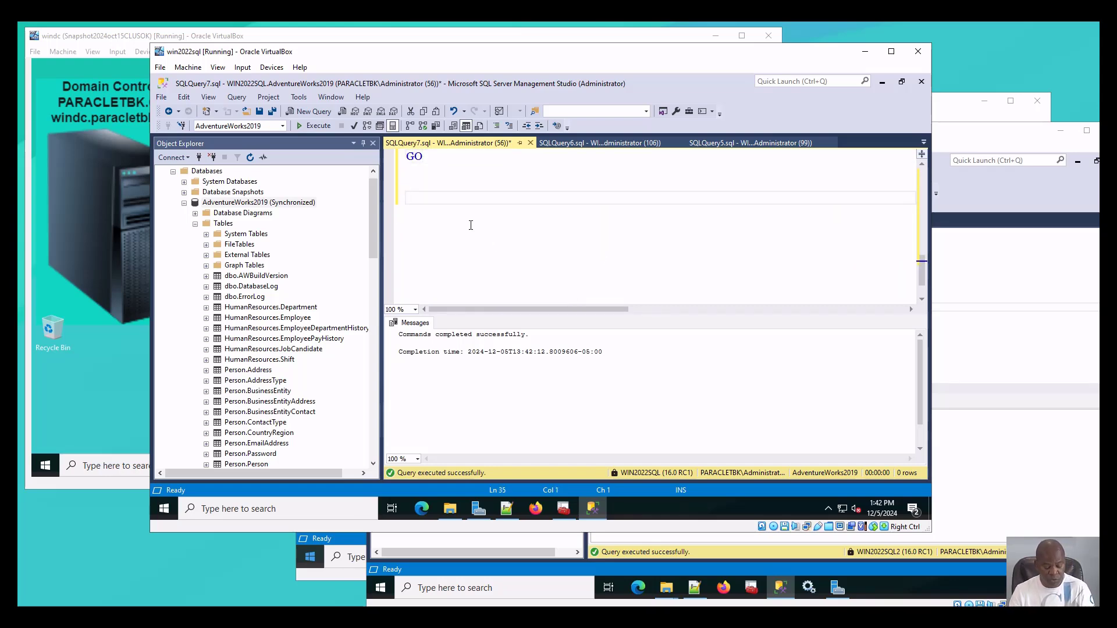
pyautogui.hotkey('ctrl', 'v')
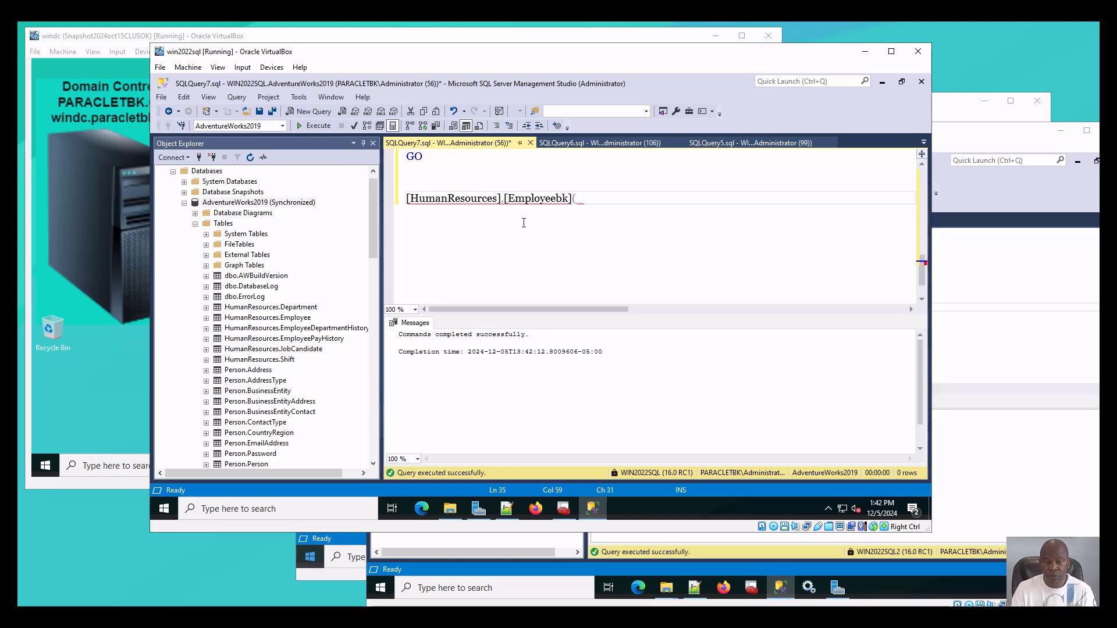
pyautogui.press('BackSpace')
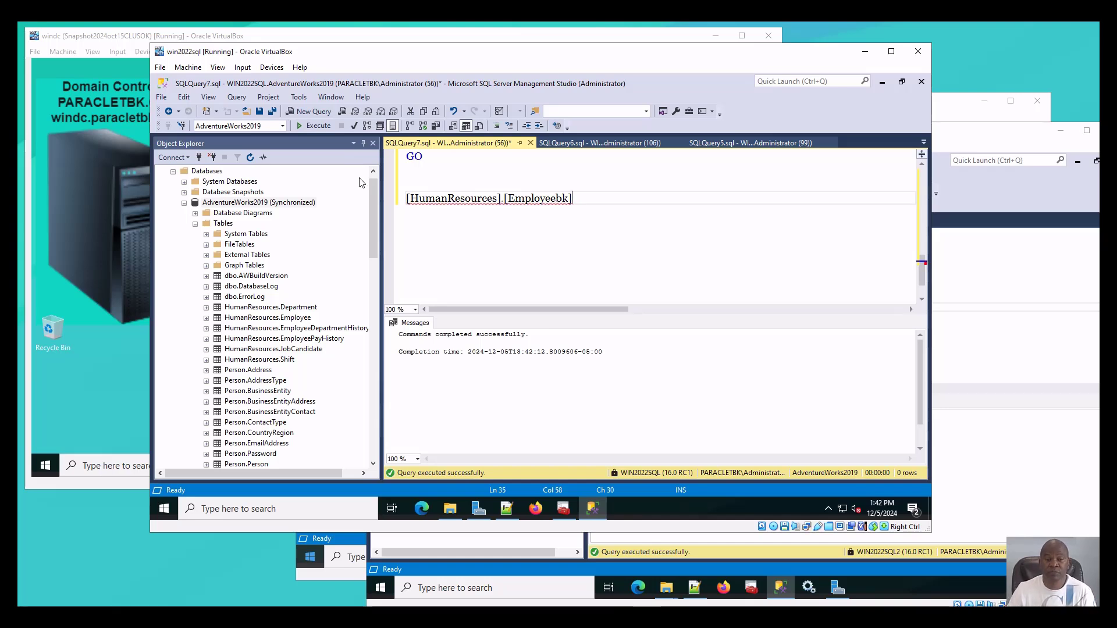
# Complete the line as select * from [HumanResources].[Employeebk], add go below it, and execute this query.
pyautogui.click(400, 202)
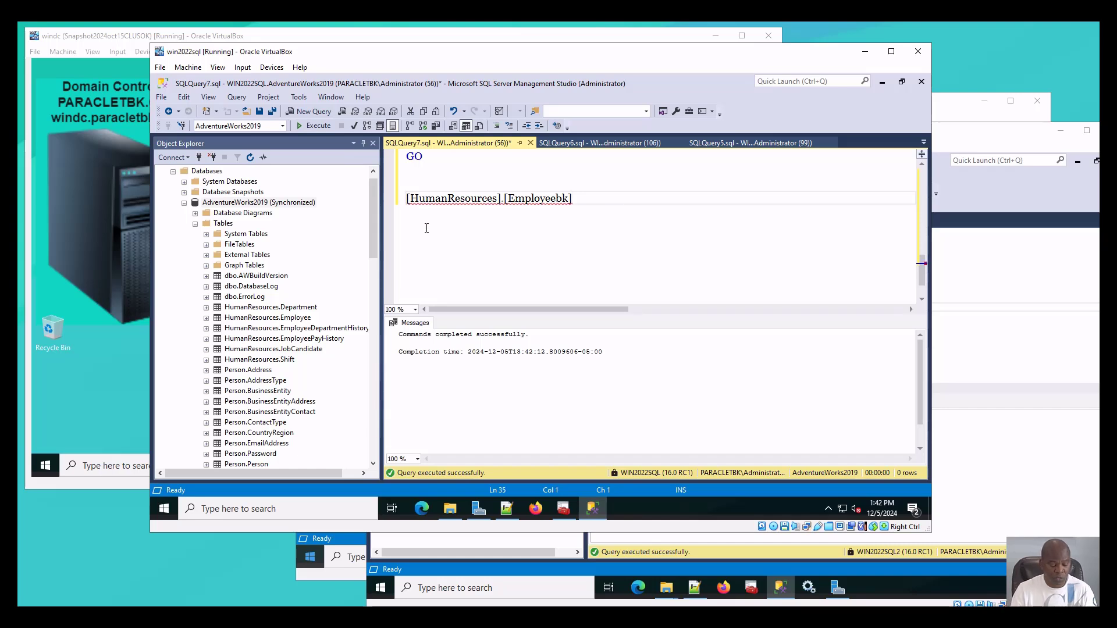
pyautogui.write('select ')
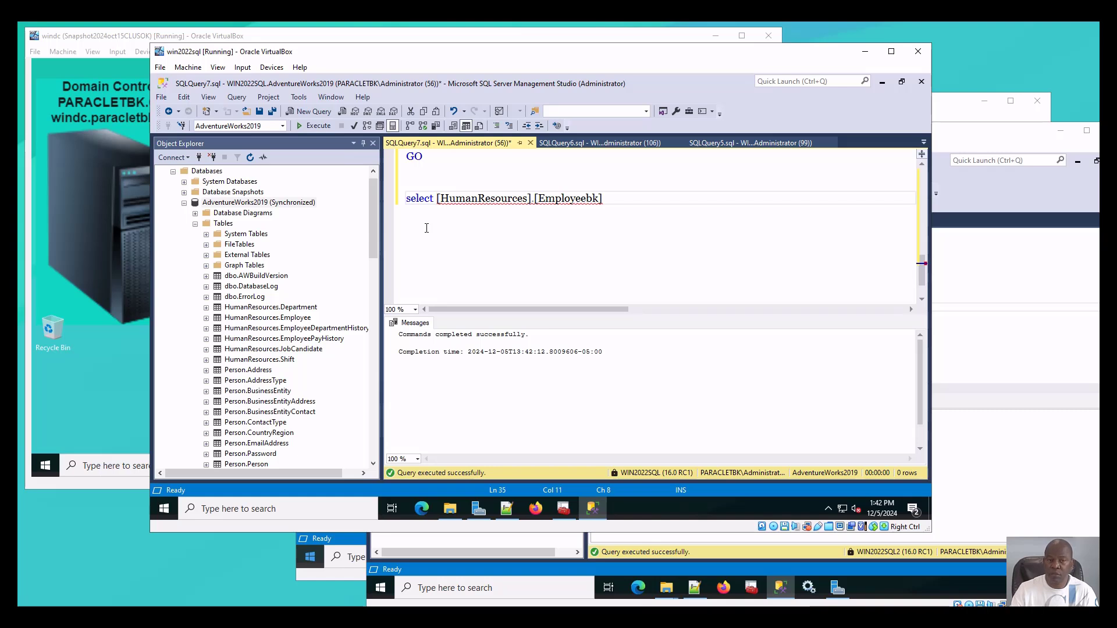
pyautogui.write('* from')
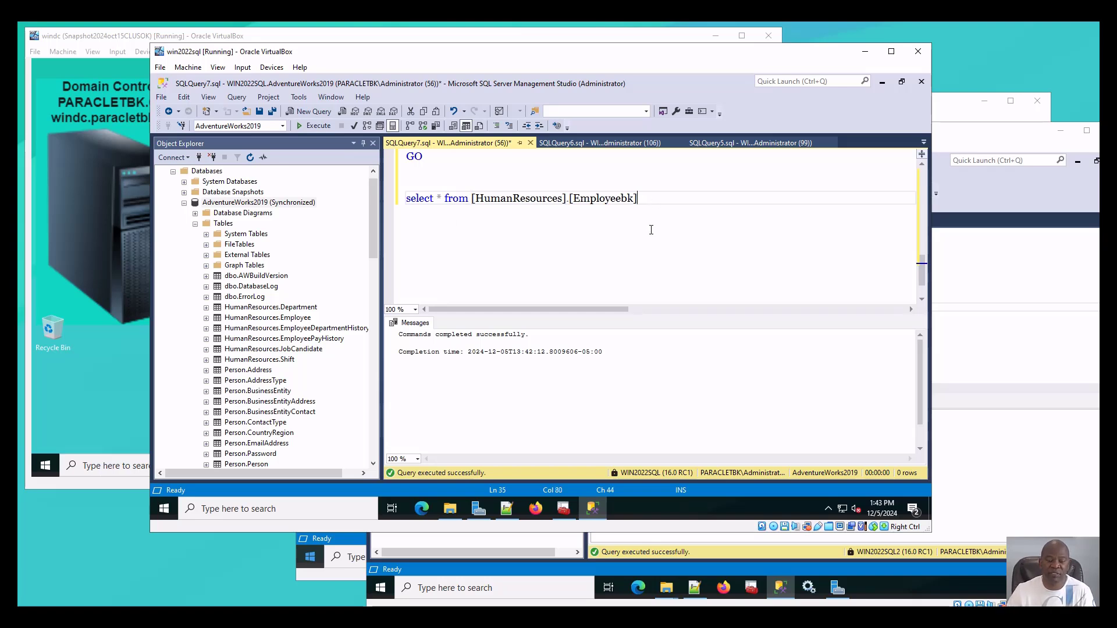
pyautogui.press('Return')
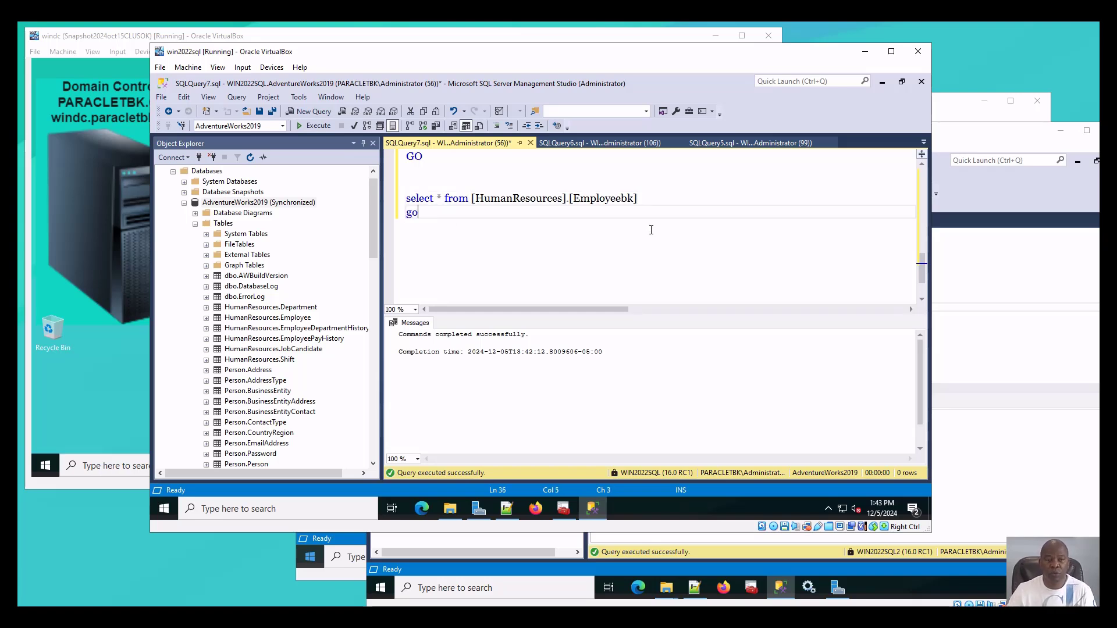
pyautogui.moveTo(437, 215); pyautogui.dragTo(401, 199)
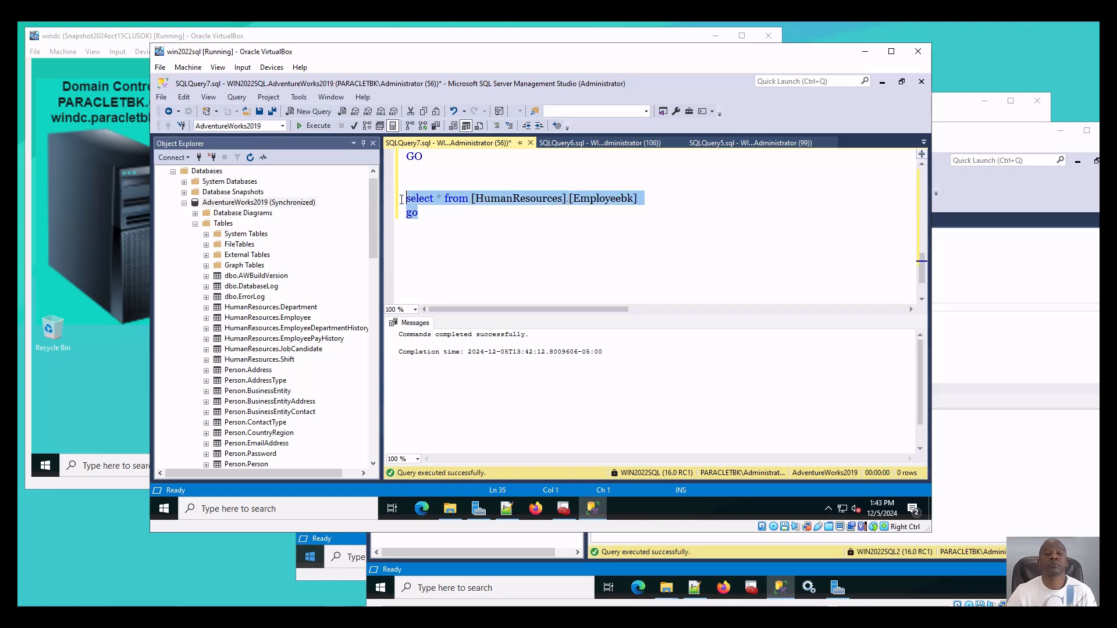
pyautogui.click(314, 126)
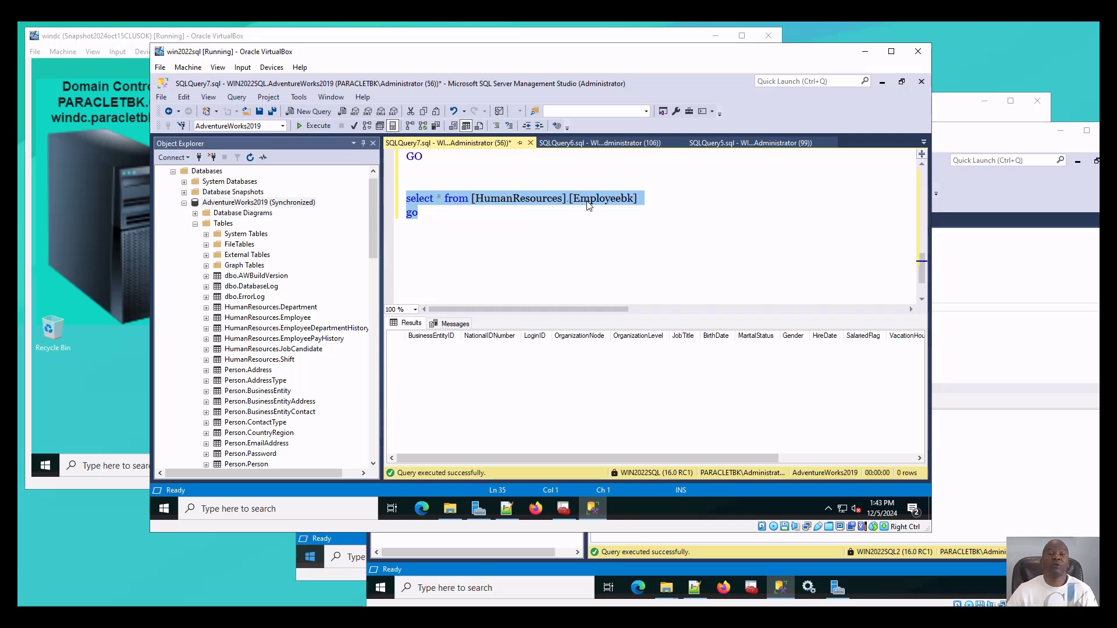
# Collapse the AdventureWorks2019 node on WIN2022SQL and the whole server node on win2022sql1 in their object trees.
pyautogui.click(184, 203)
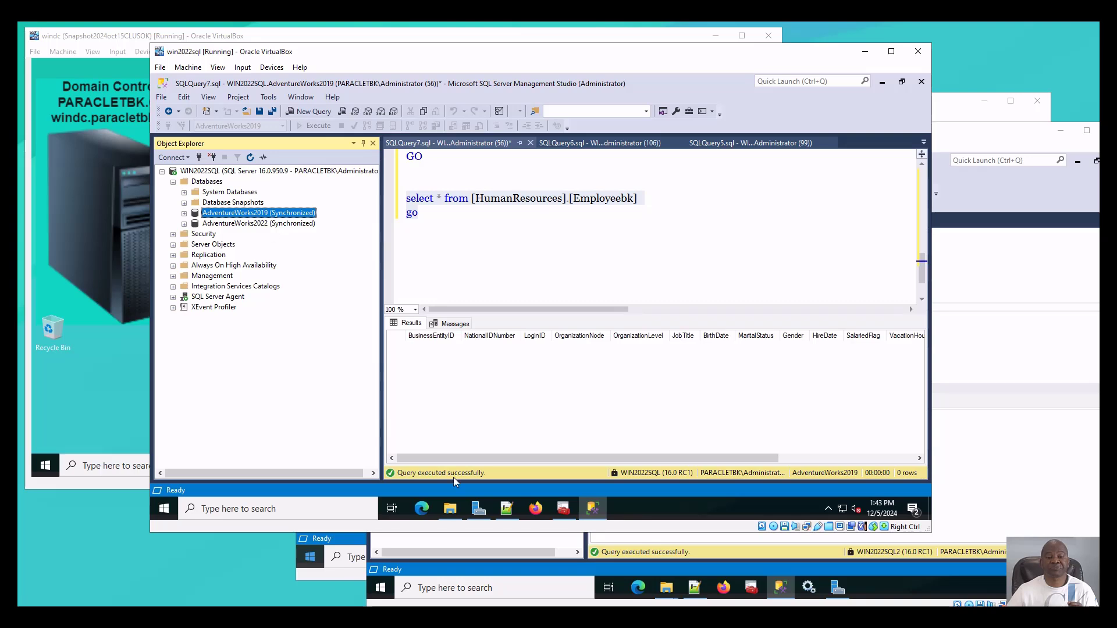
pyautogui.click(347, 575)
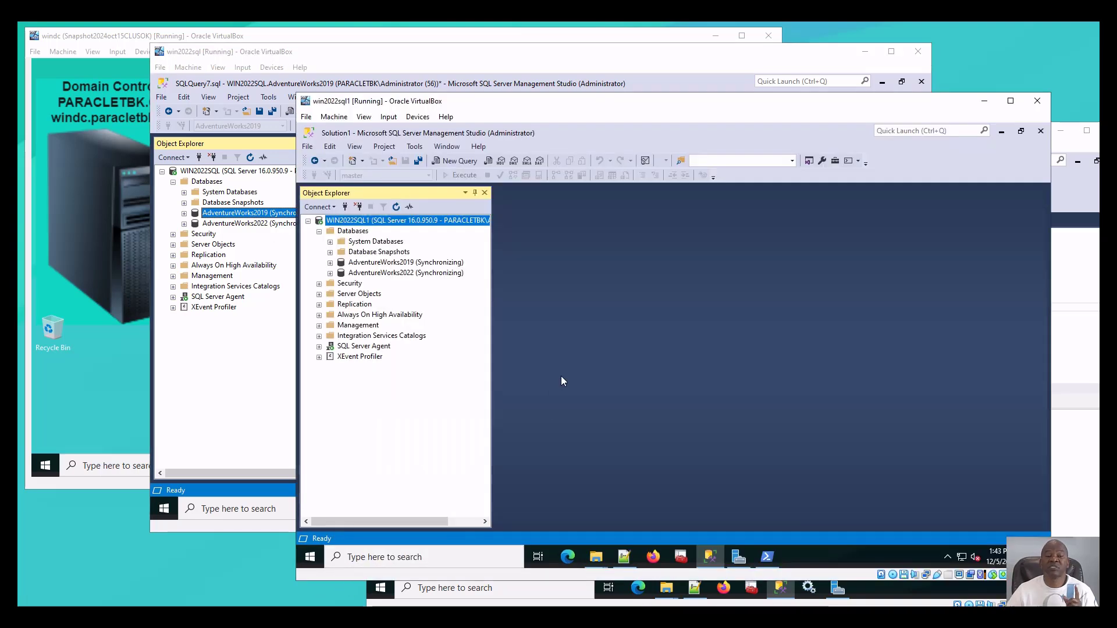
pyautogui.click(308, 222)
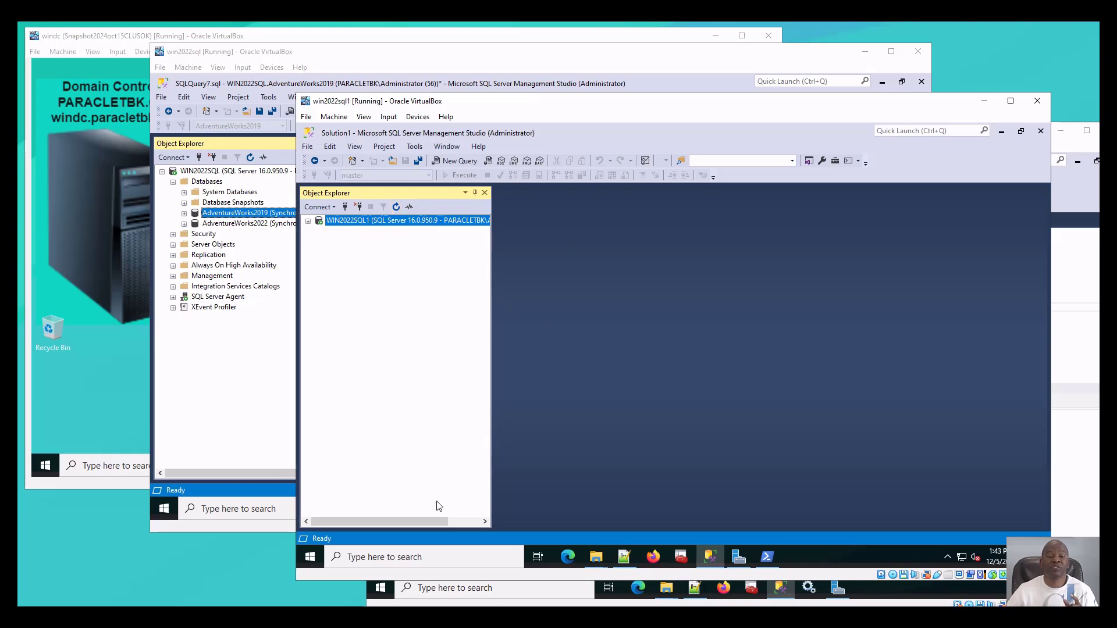
# Switch to win2022sql2, refresh its server node and expand the Databases folder.
pyautogui.click(394, 605)
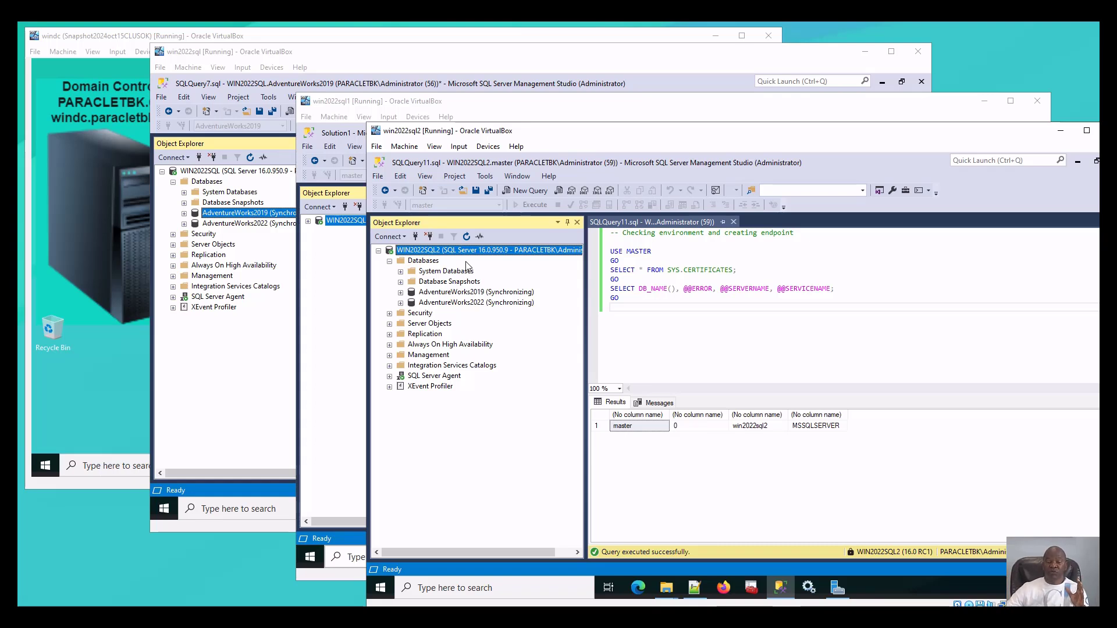
pyautogui.click(389, 262)
pyautogui.click(378, 250)
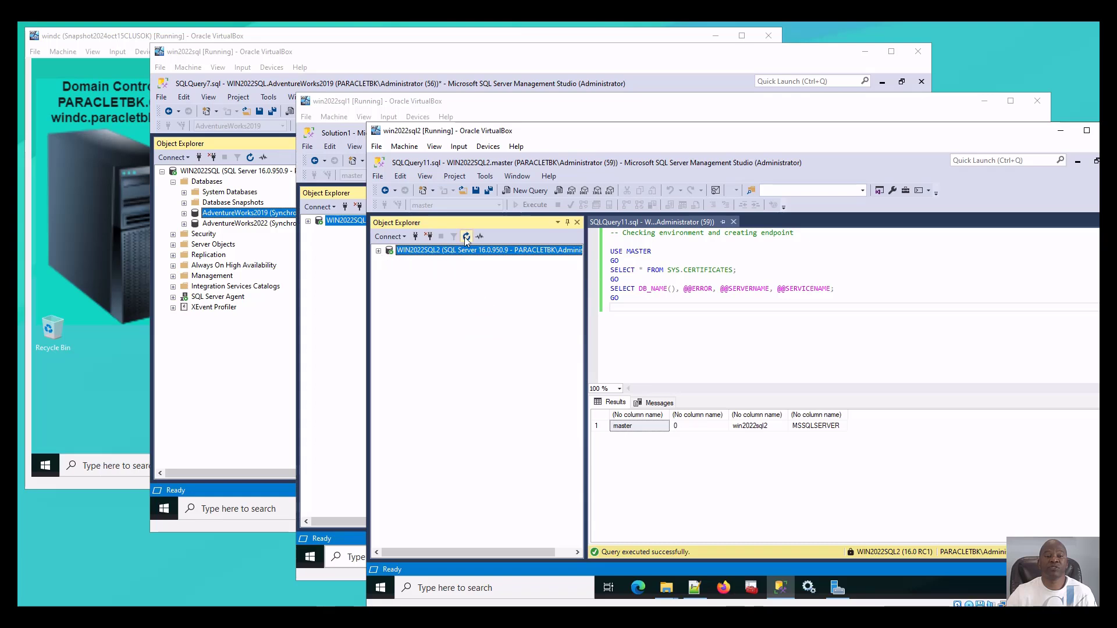
pyautogui.click(378, 250)
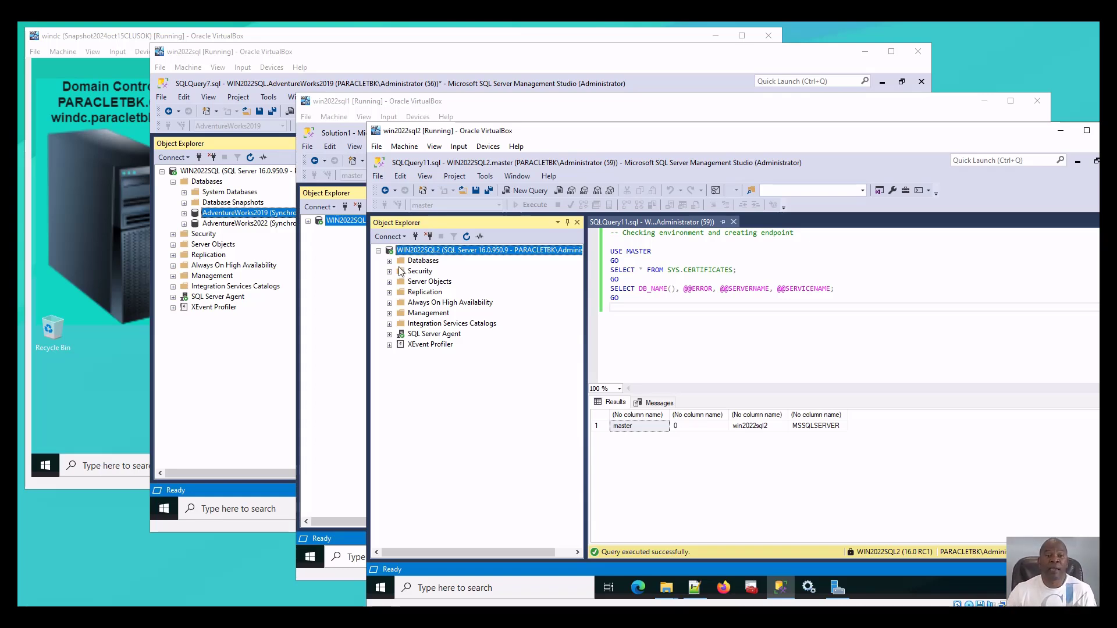
pyautogui.click(389, 262)
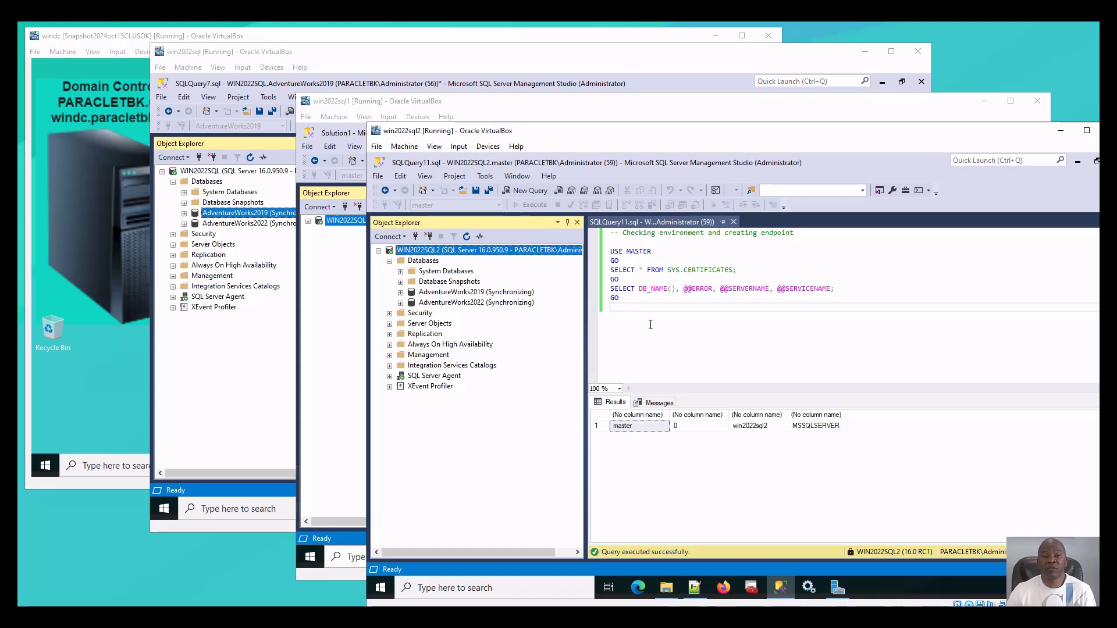
# Expand the tables of AdventureWorks2019 on win2022sql2 and select HumanResources.Employeebk to check its replication.
pyautogui.click(463, 296)
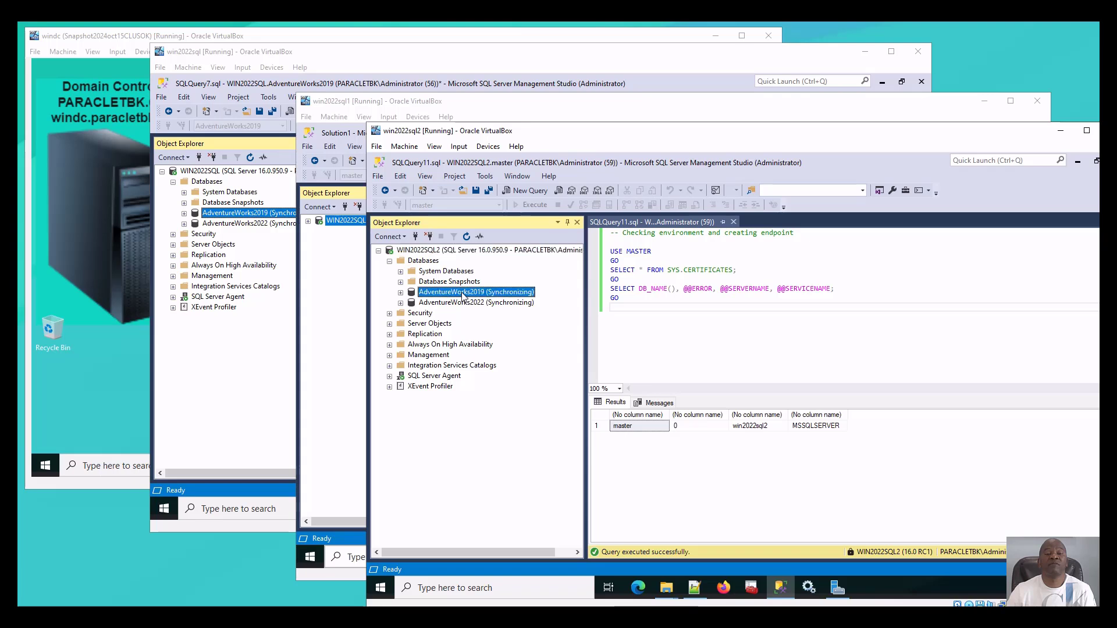
pyautogui.click(400, 292)
pyautogui.click(437, 313)
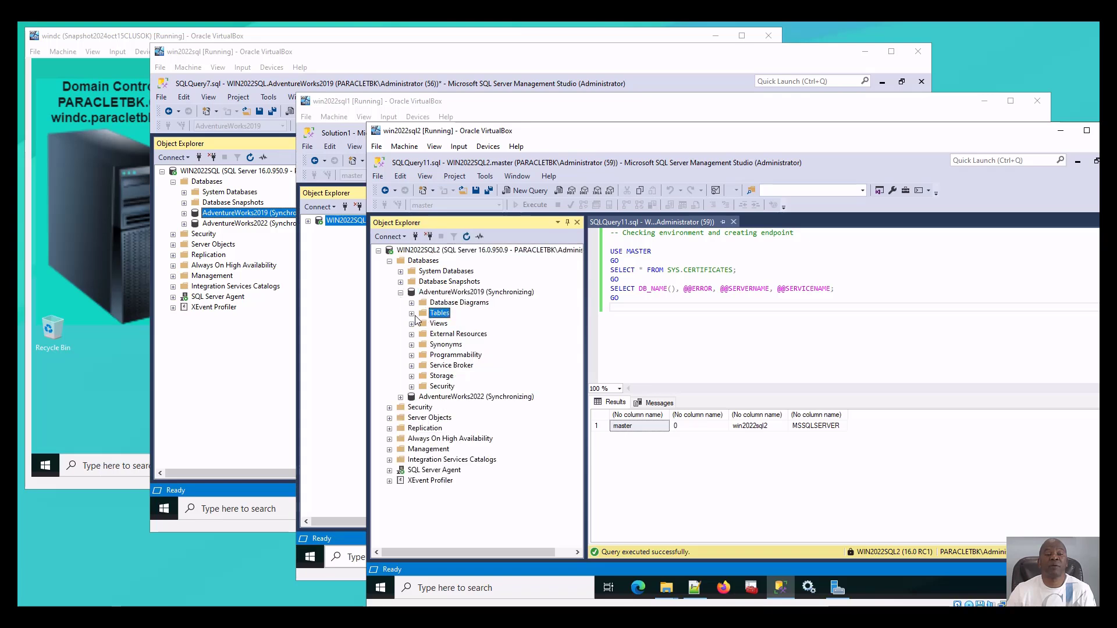
pyautogui.click(412, 314)
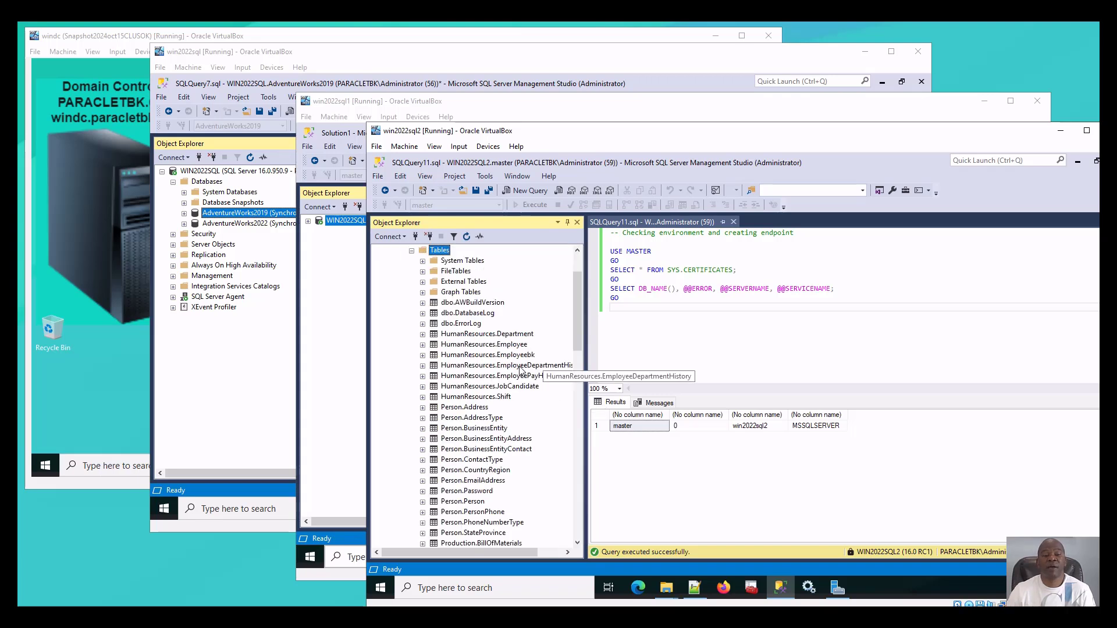
pyautogui.click(523, 356)
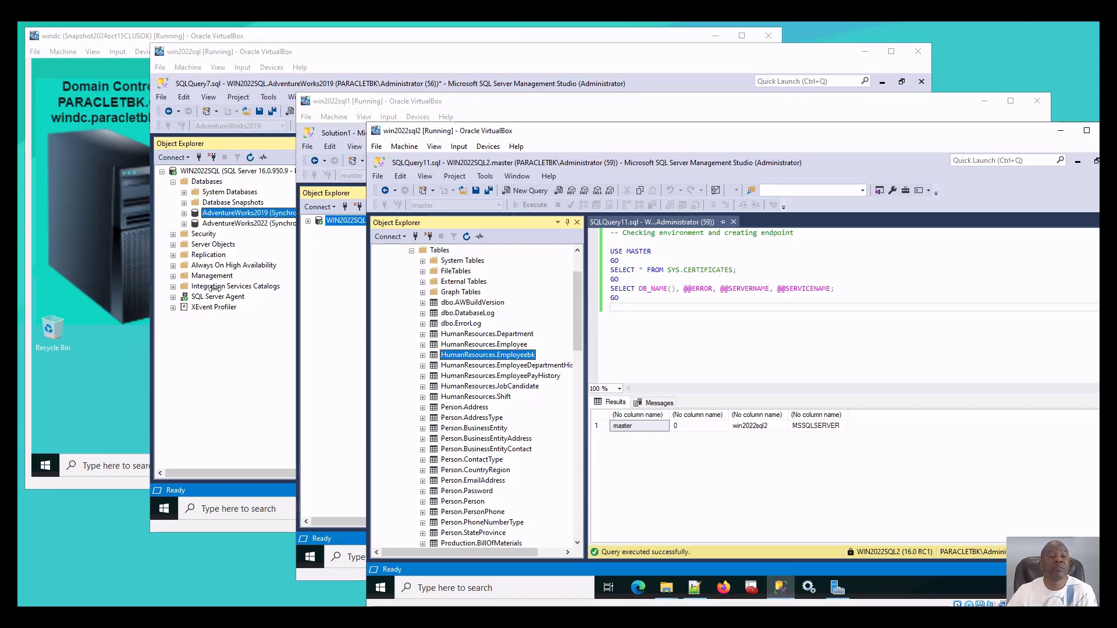
# Return to win2022sql, expand AvGr1 under Always On High Availability and start a new availability group listener.
pyautogui.click(215, 267)
pyautogui.click(173, 265)
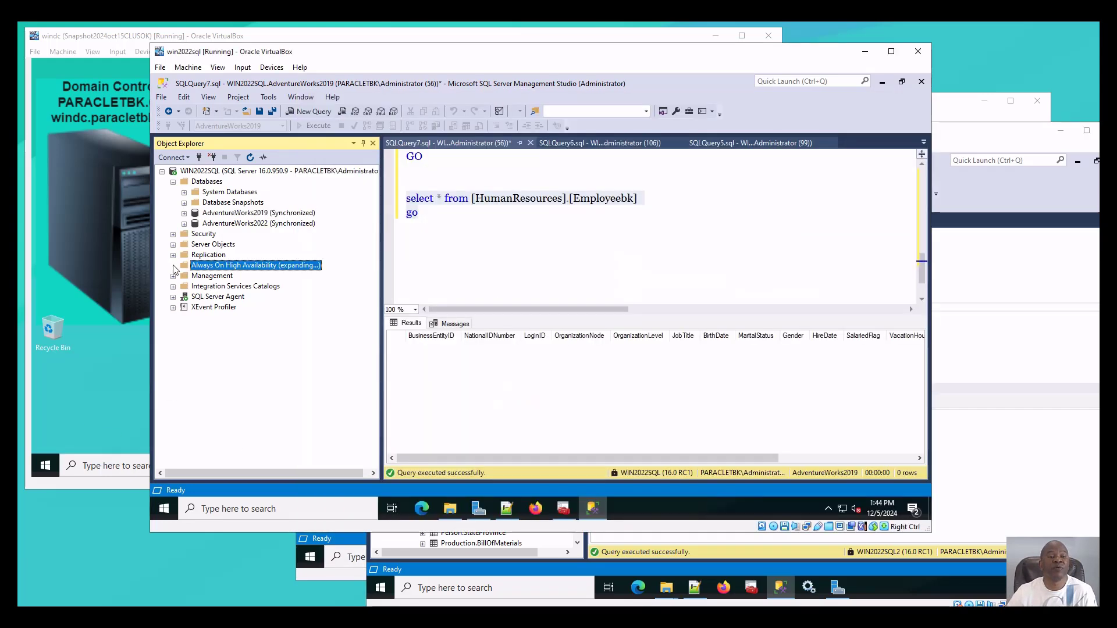
pyautogui.click(224, 278)
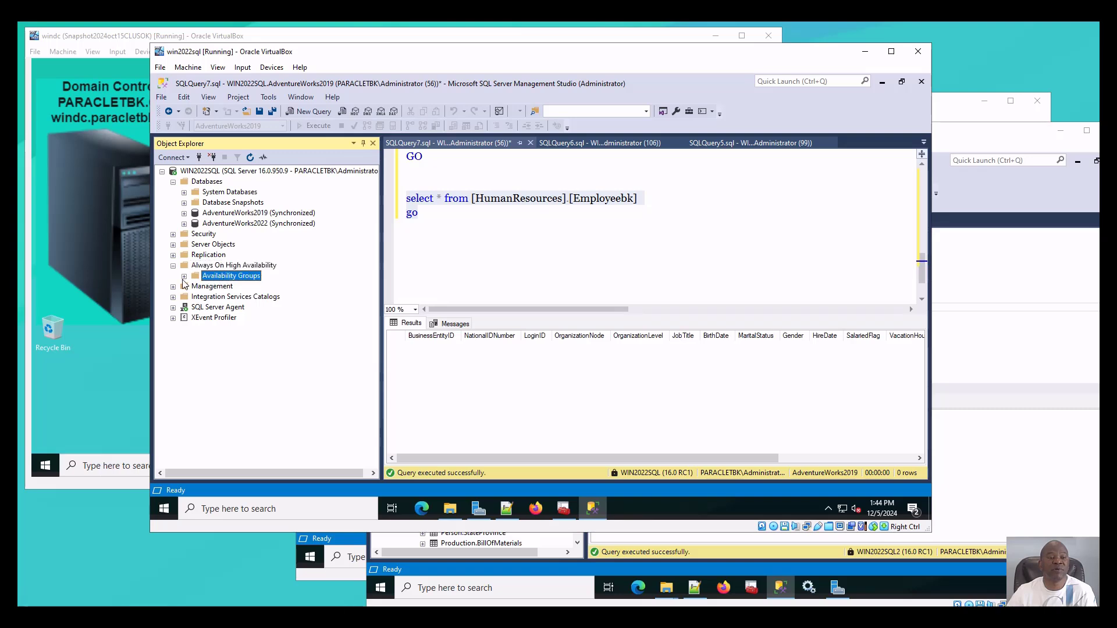
pyautogui.click(184, 277)
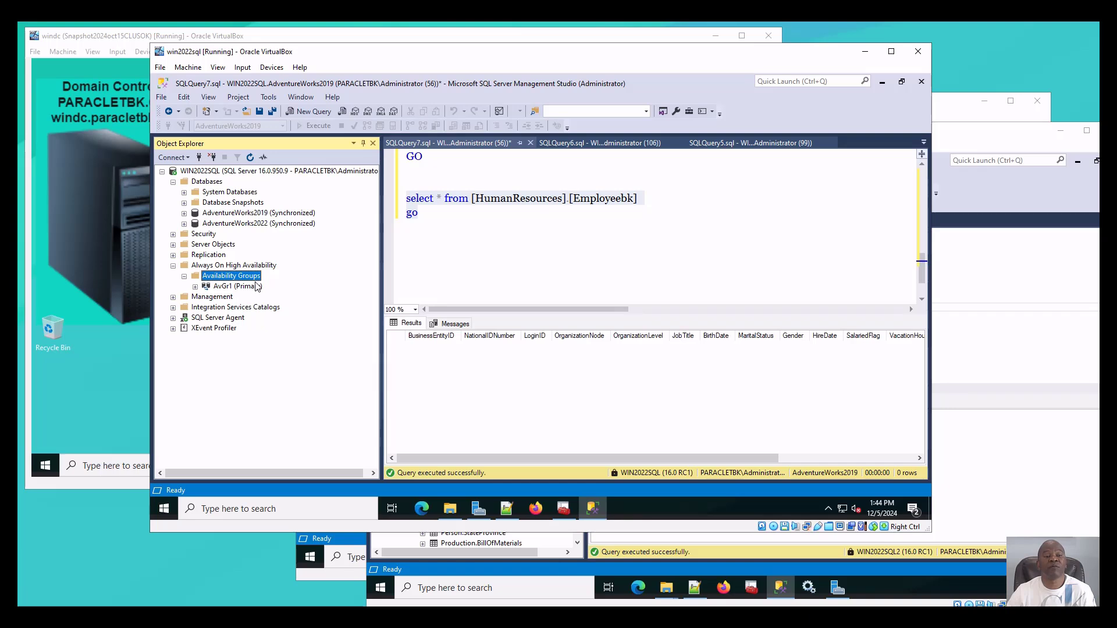
pyautogui.click(195, 287)
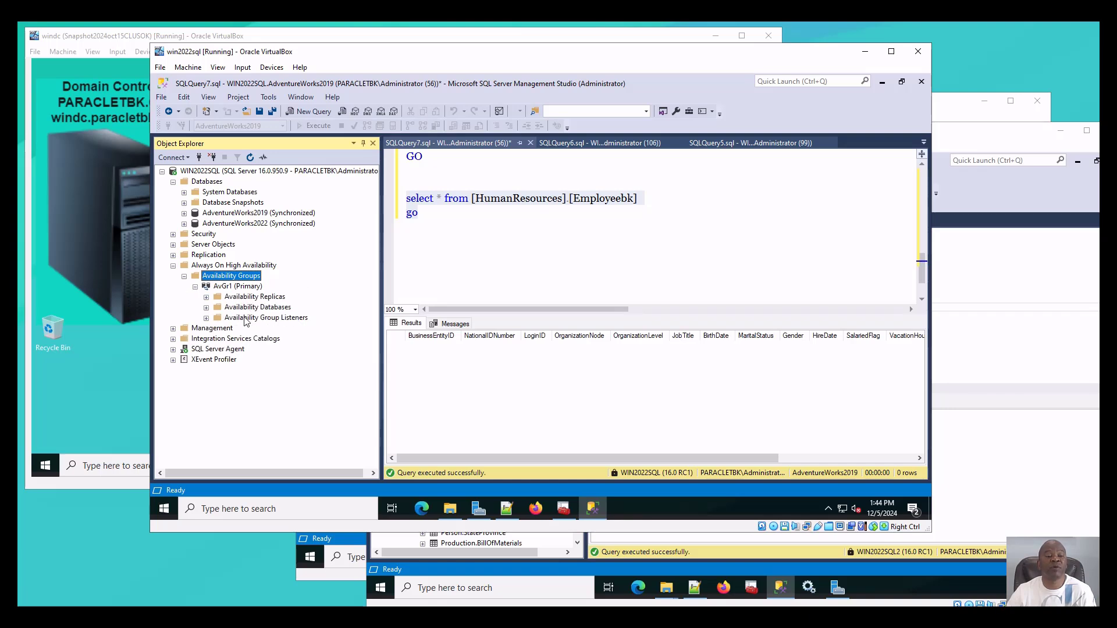
pyautogui.click(244, 318)
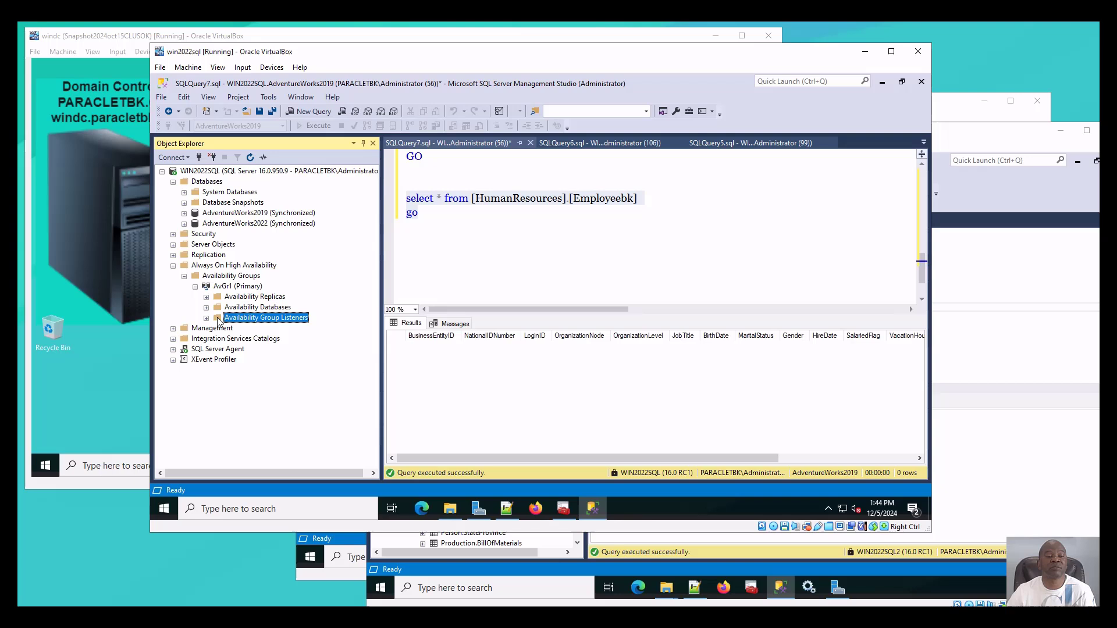
pyautogui.rightClick(267, 320)
pyautogui.click(313, 327)
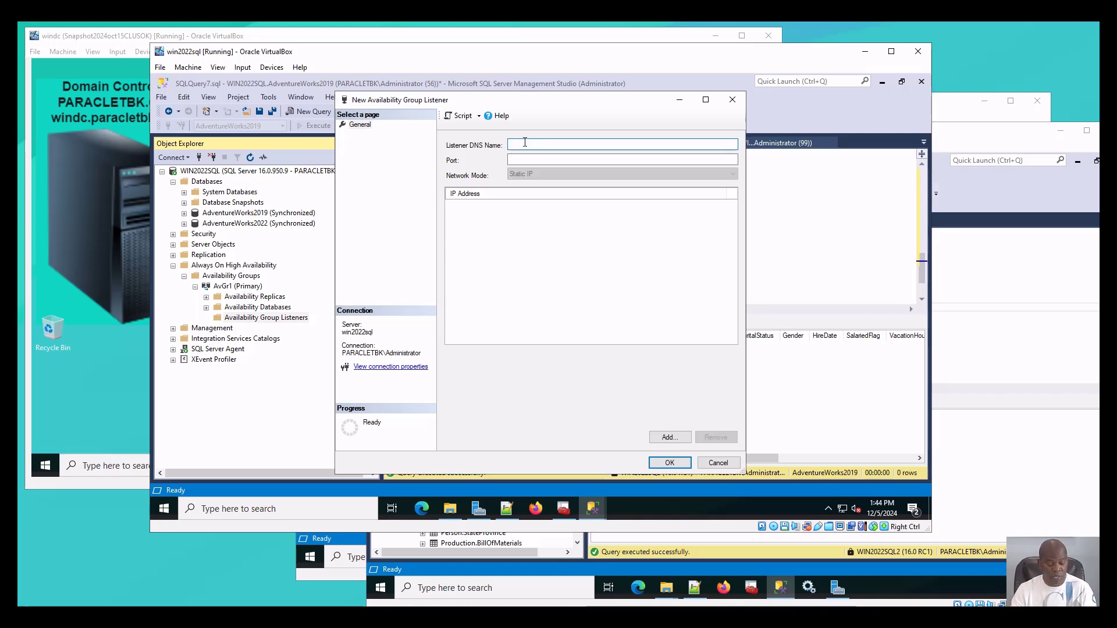
# Set the listener's DNS name to AvGrlistener and its port to 1433, and open the entry for an IPv4 address.
pyautogui.write('Gr1')
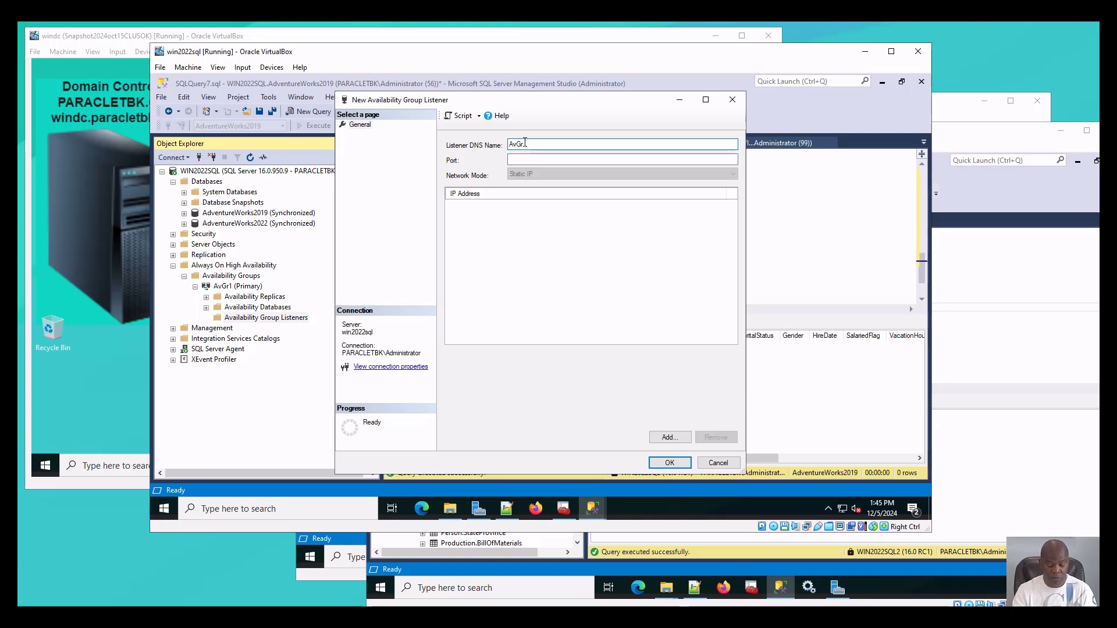
pyautogui.write('rlistener')
pyautogui.click(631, 157)
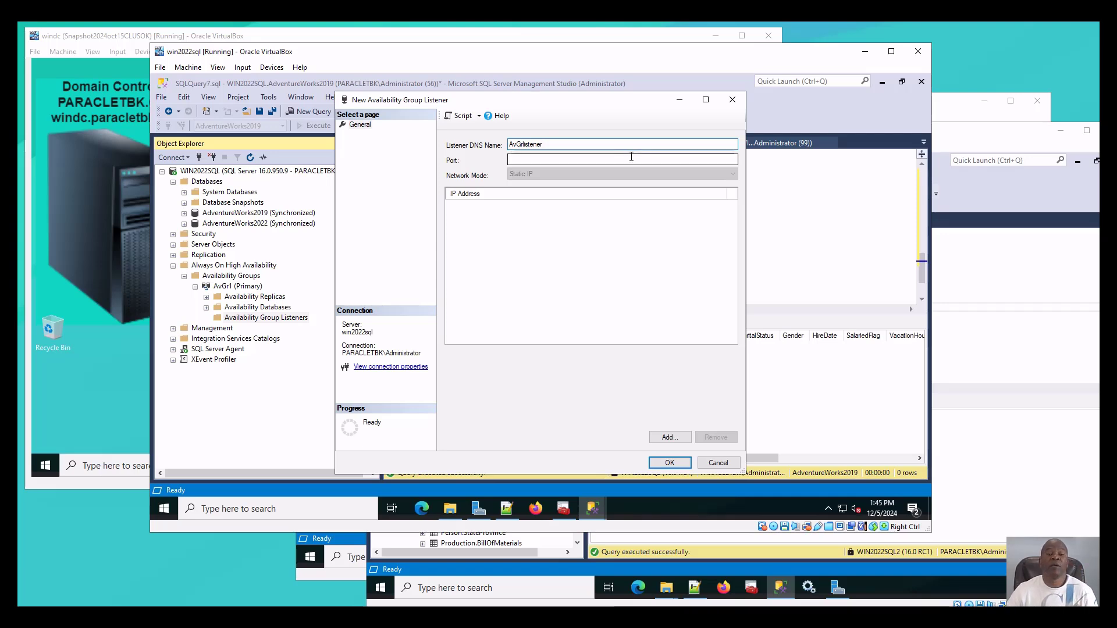
pyautogui.click(537, 160)
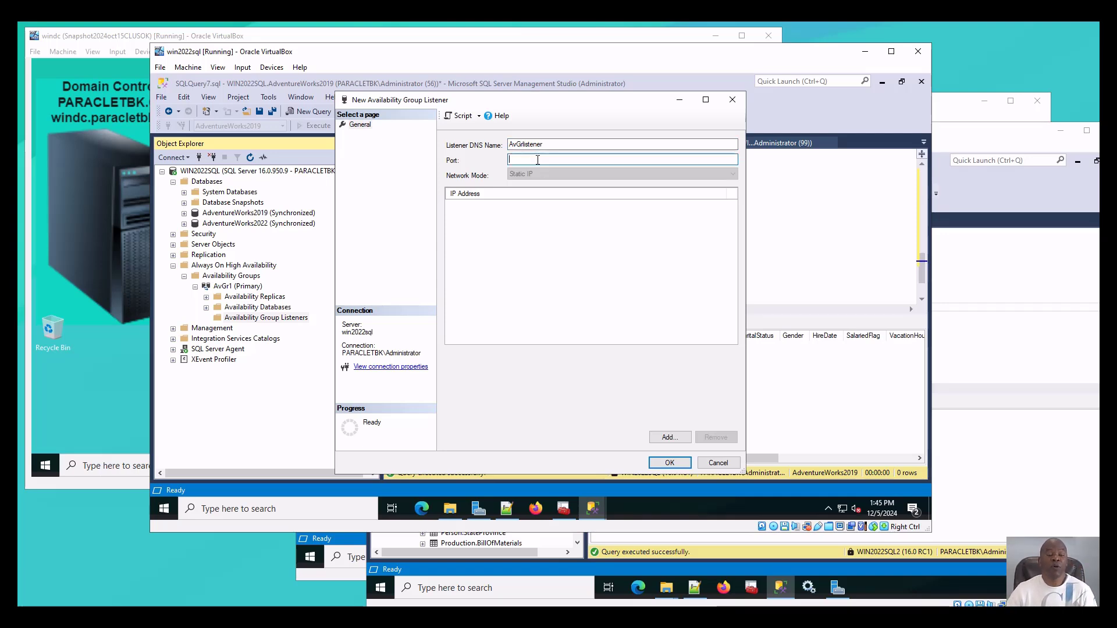
pyautogui.write('1433')
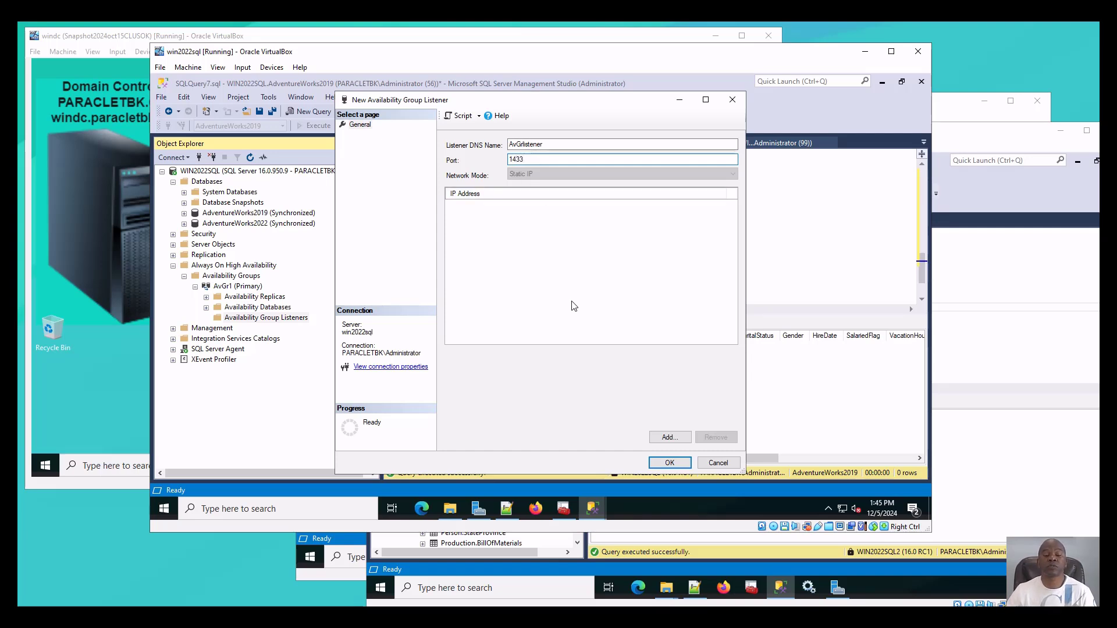
pyautogui.click(669, 437)
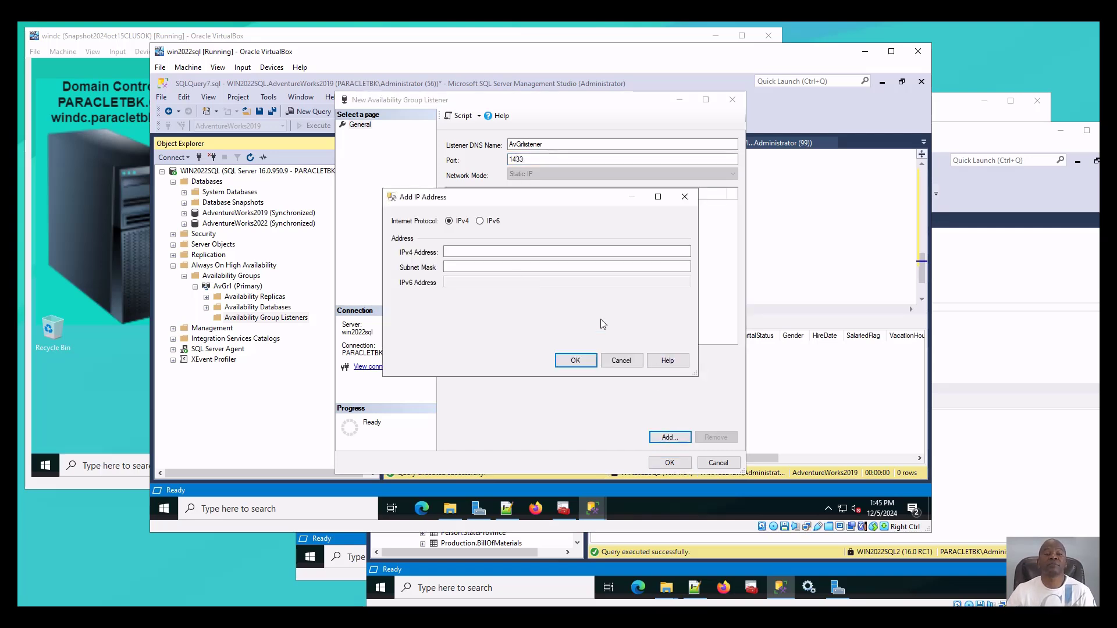
pyautogui.click(471, 253)
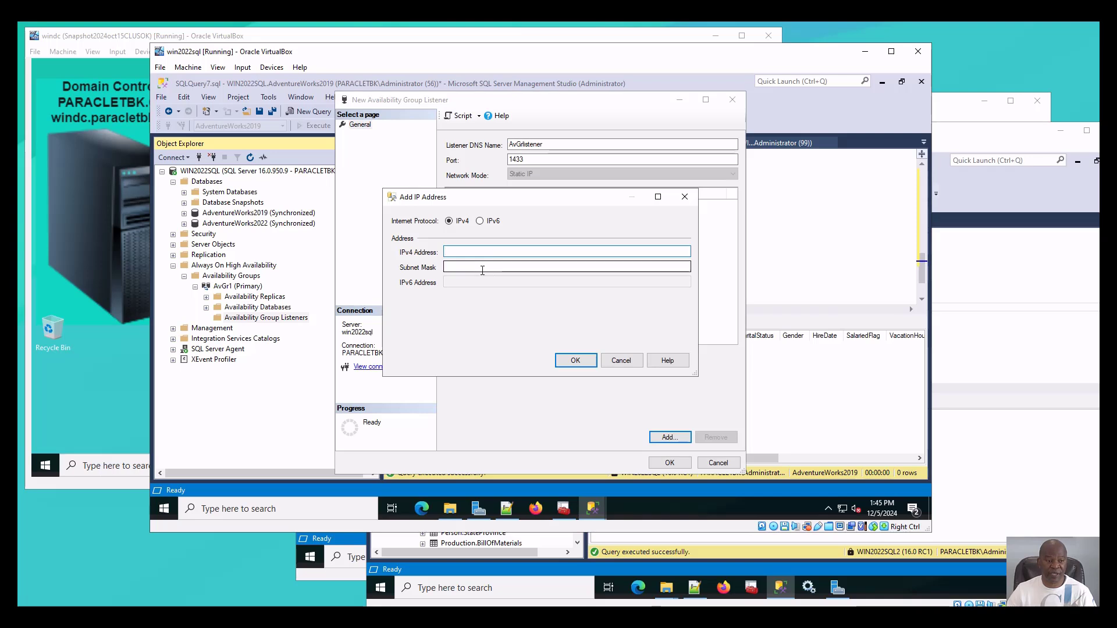
# Switch to DNS Manager on windc and examine the host addresses of win2022sql, win2022sql1 and win2022sql2 in the PARACLETBK.COM zone.
pyautogui.click(123, 419)
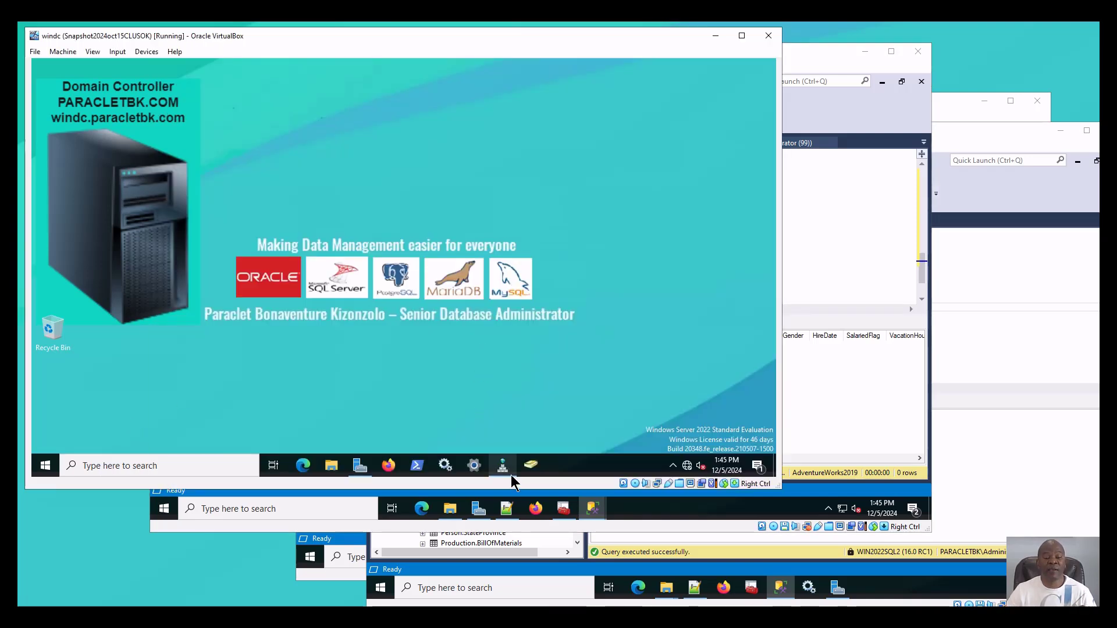
pyautogui.moveTo(505, 470)
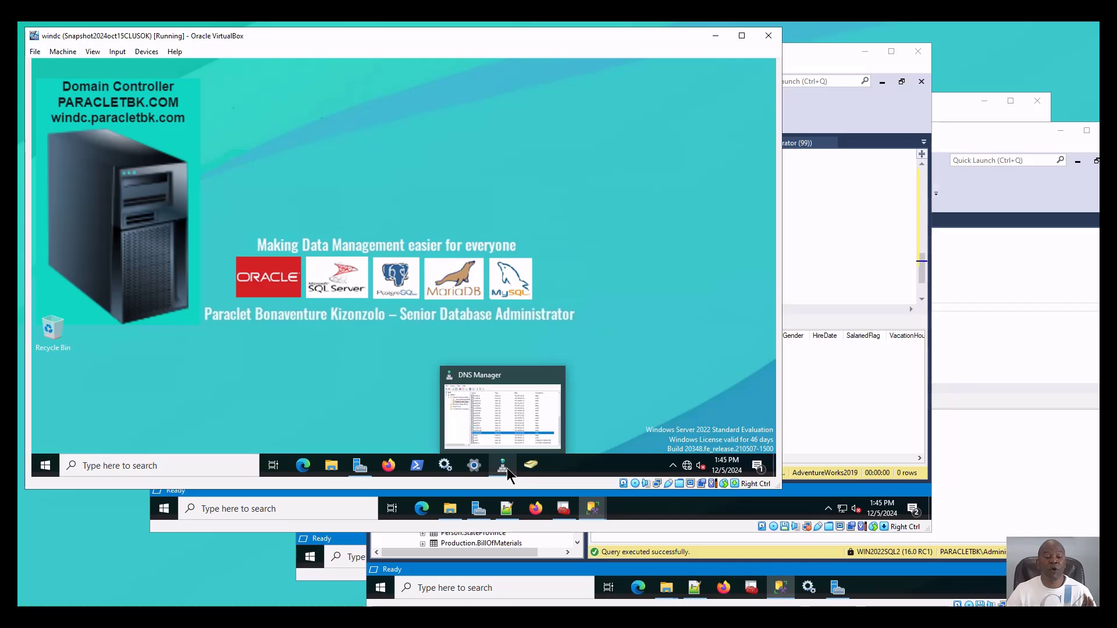
pyautogui.click(513, 414)
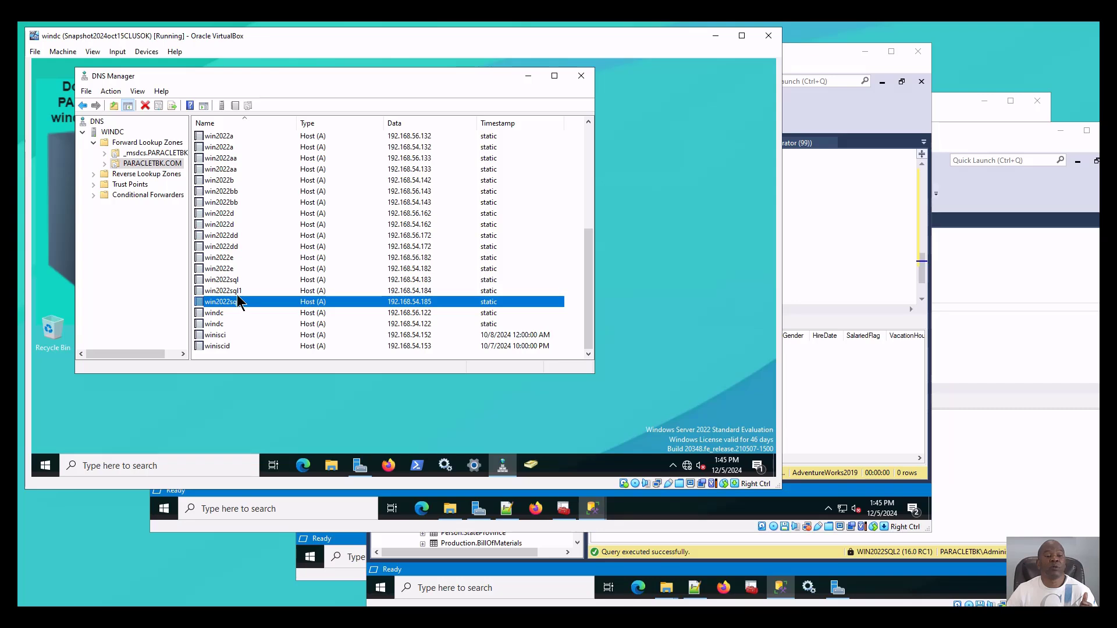
pyautogui.press('Up')
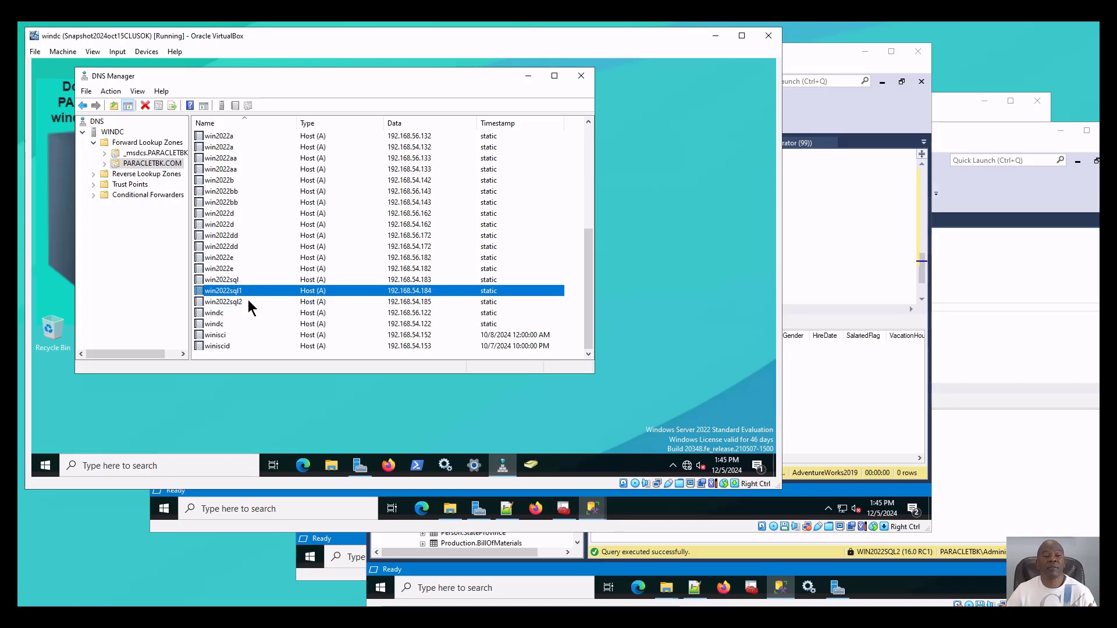
pyautogui.click(431, 305)
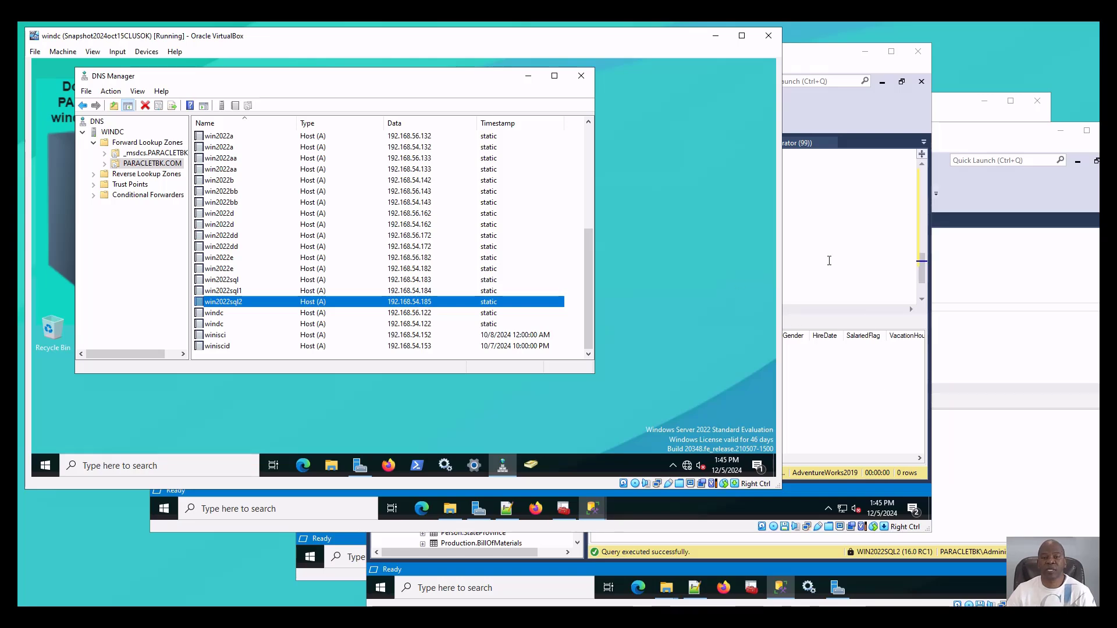
# Switch back to the IP address entry on win2022sql and set the listener's IPv4 address to 192.168.54.186.
pyautogui.click(872, 398)
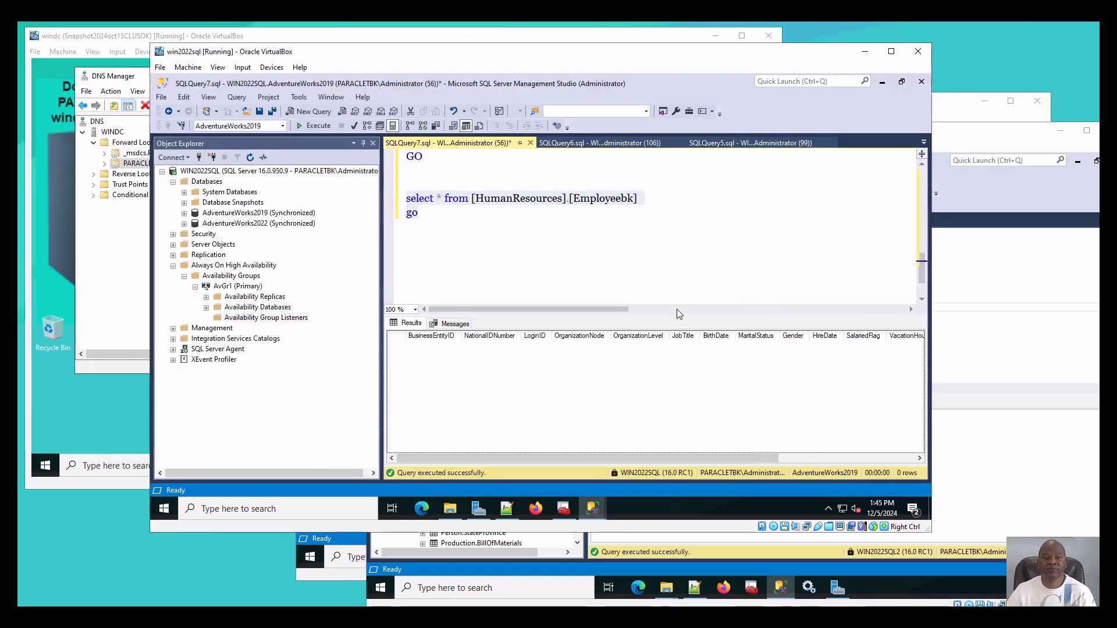
pyautogui.moveTo(592, 512)
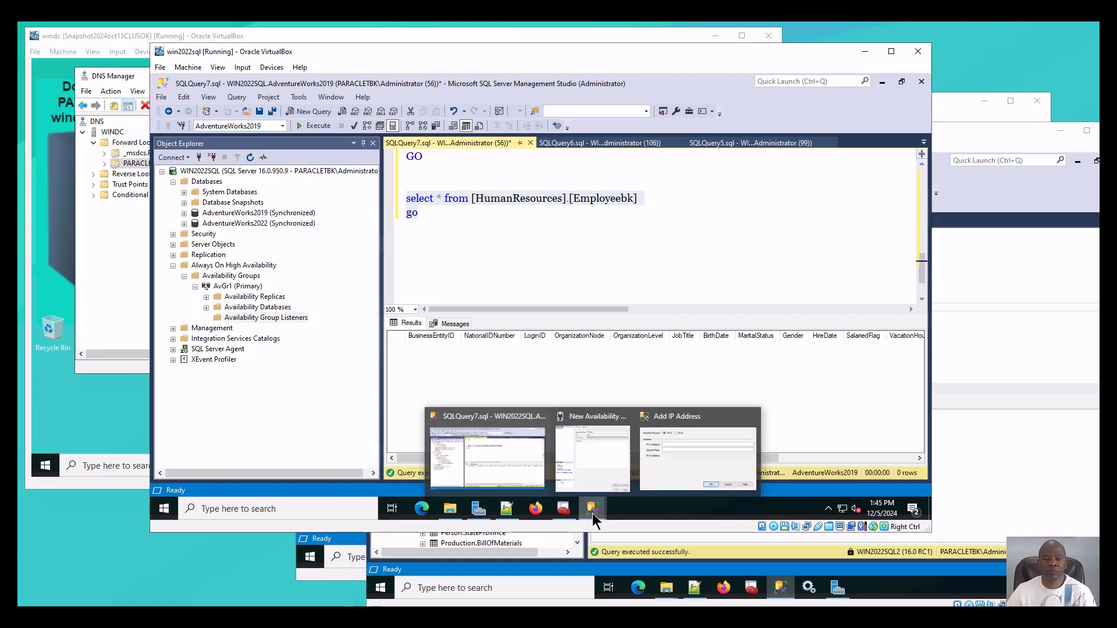
pyautogui.click(684, 465)
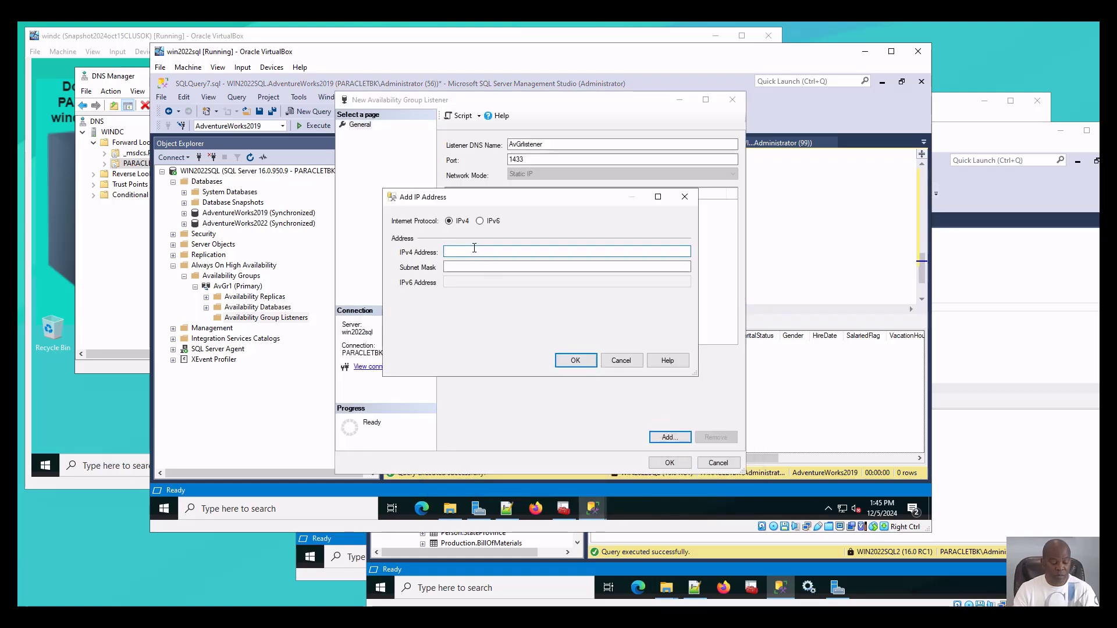
pyautogui.write('192')
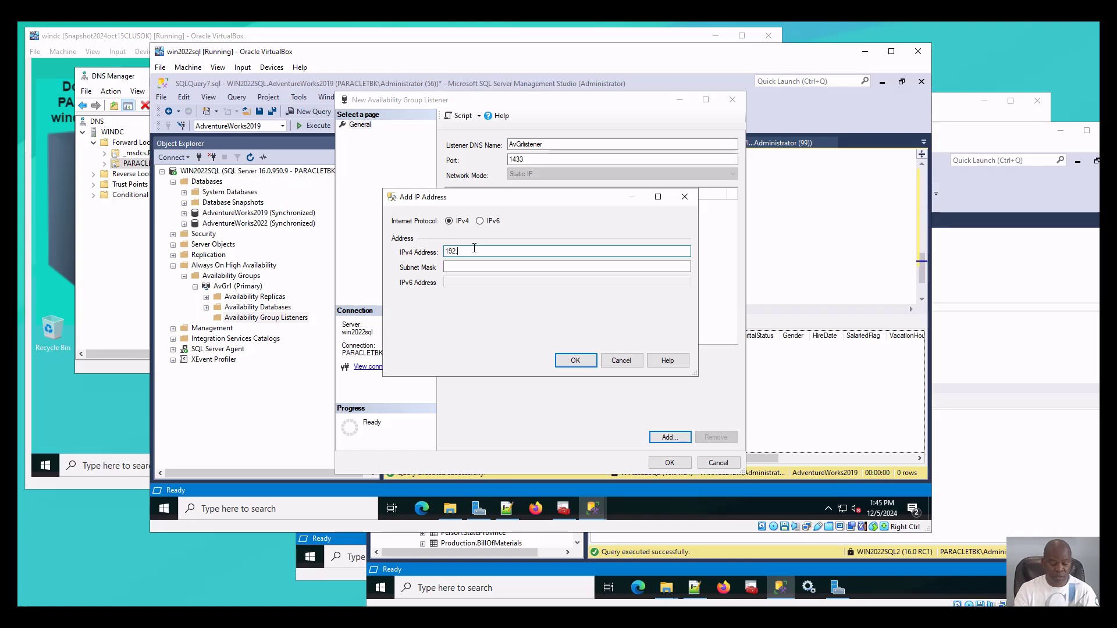
pyautogui.write('.168')
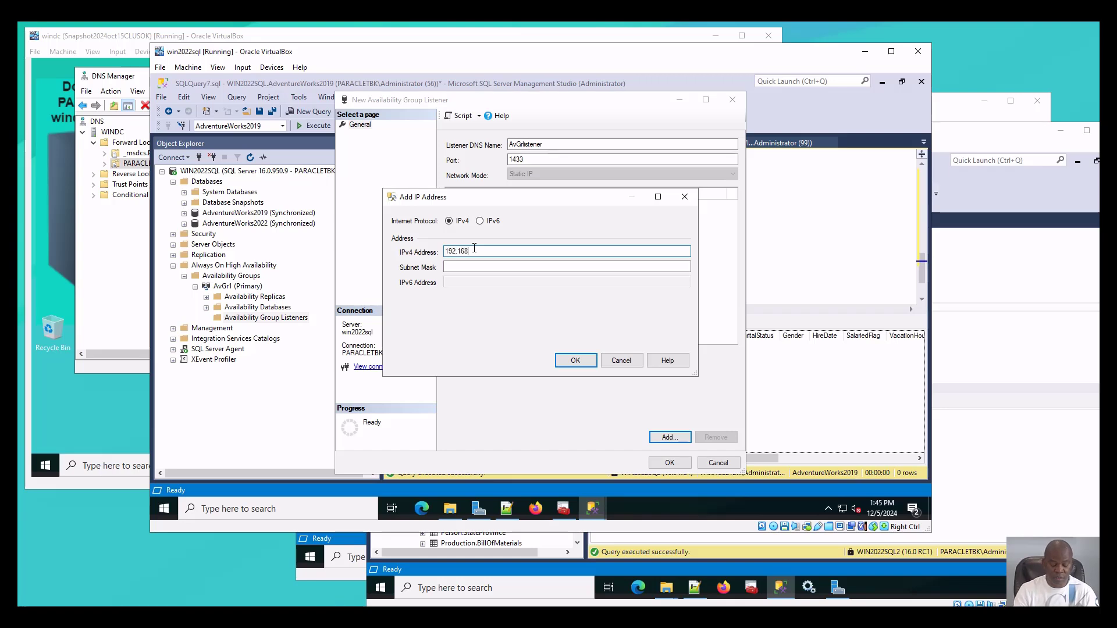
pyautogui.write('.56')
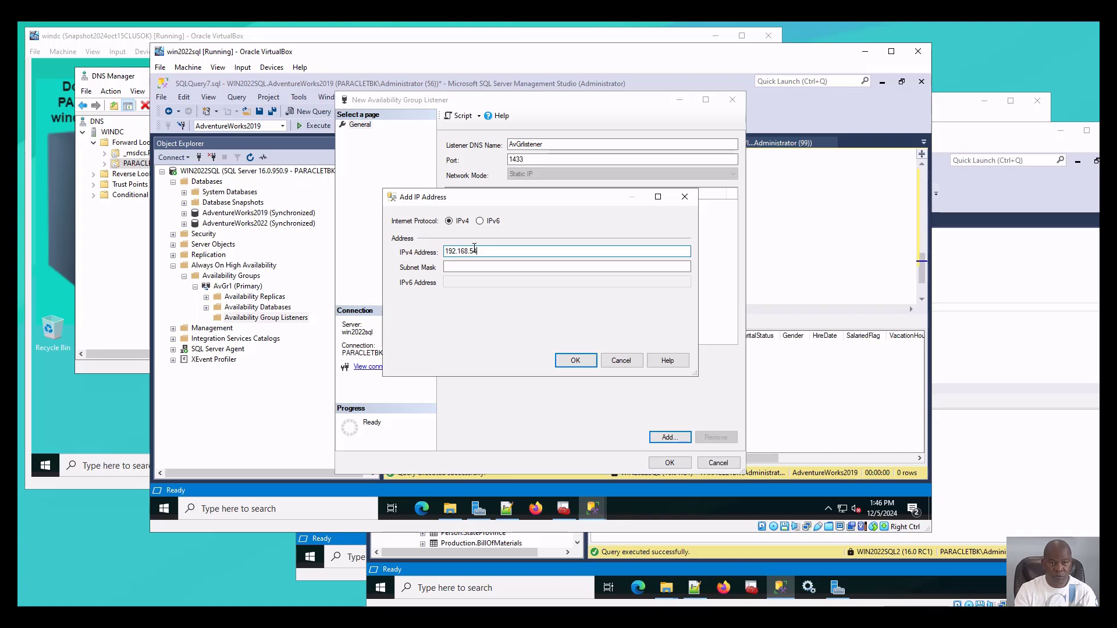
pyautogui.write('.1')
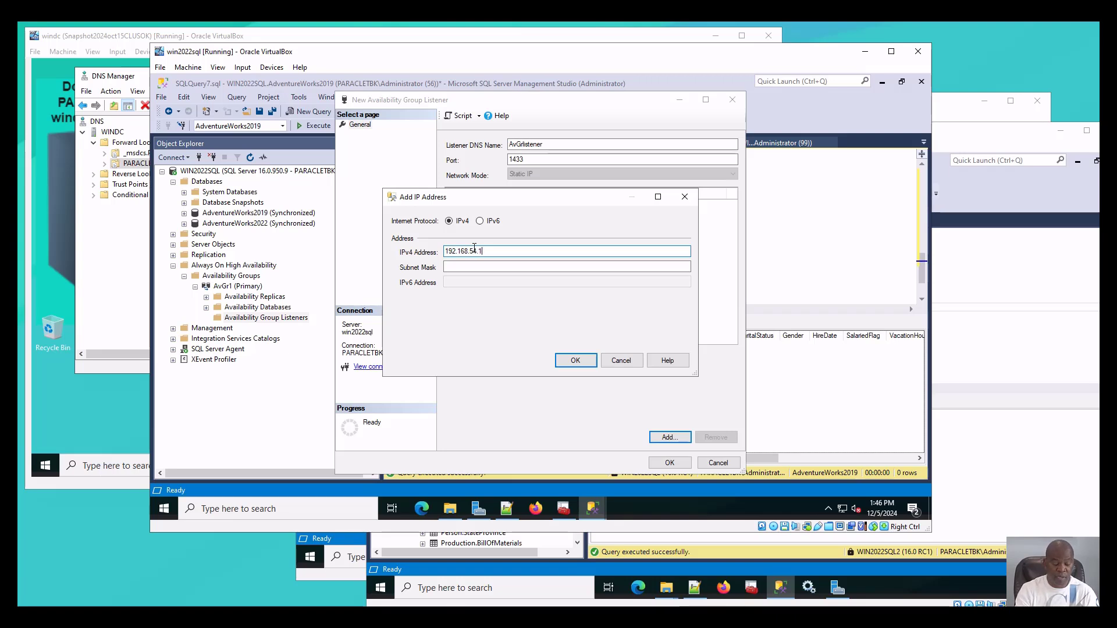
pyautogui.write('8')
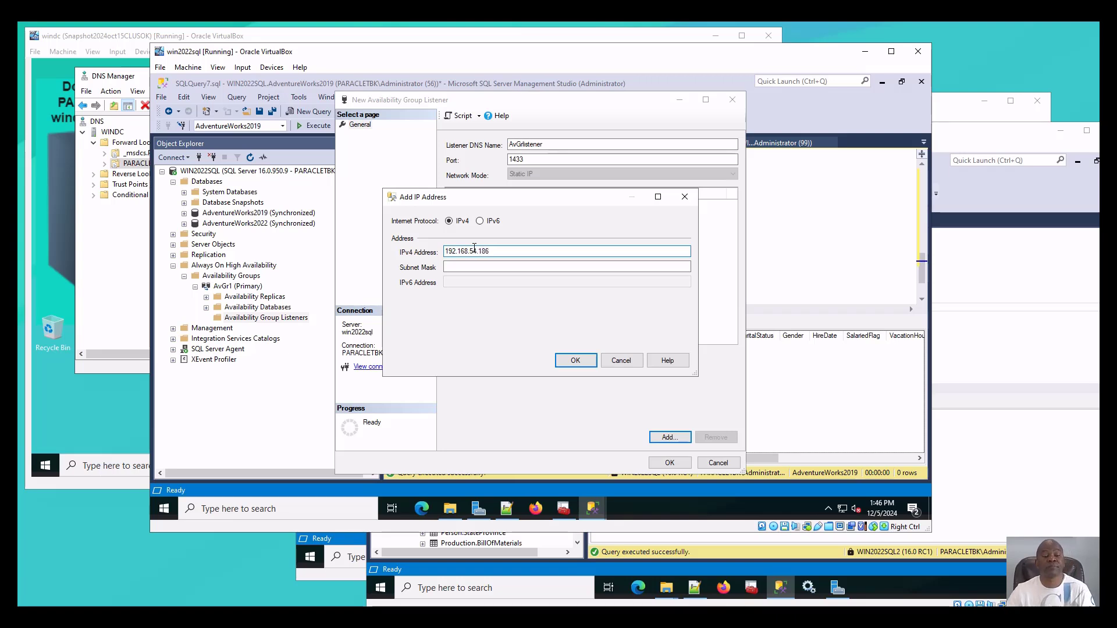
pyautogui.write('6')
# Set the subnet mask to 255.255.255.0 and add the static address to the listener.
pyautogui.click(496, 267)
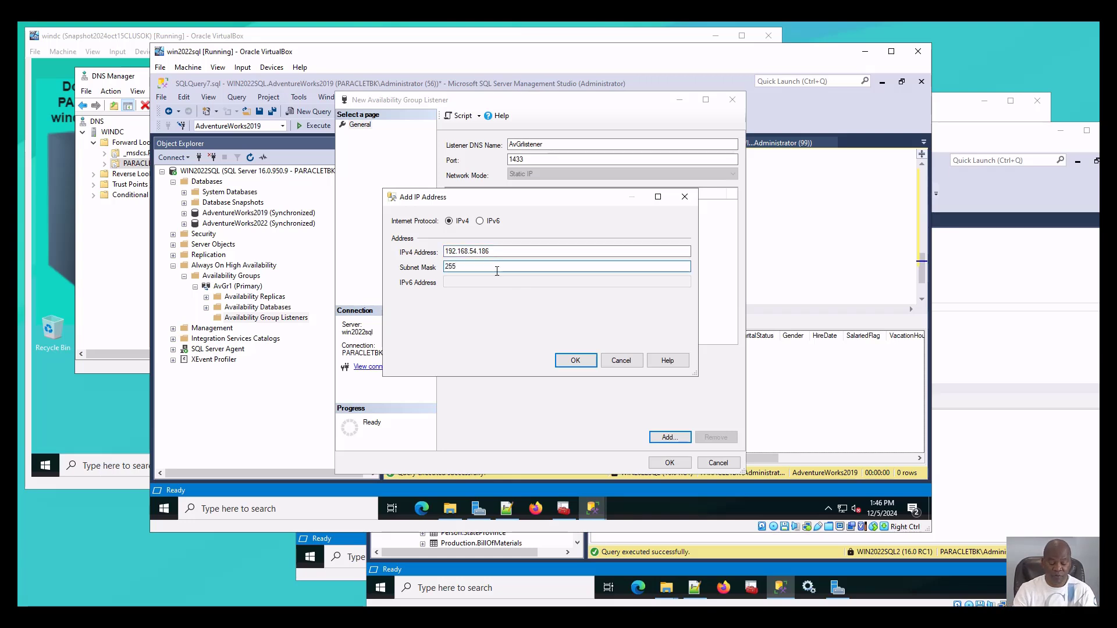
pyautogui.write('255.255')
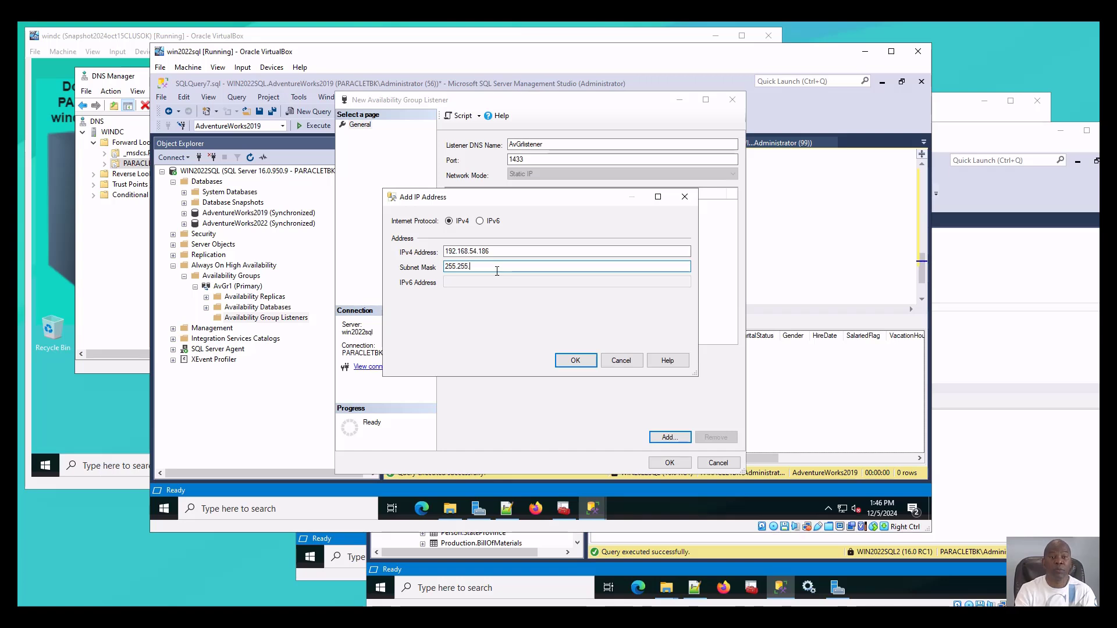
pyautogui.write('.255.0')
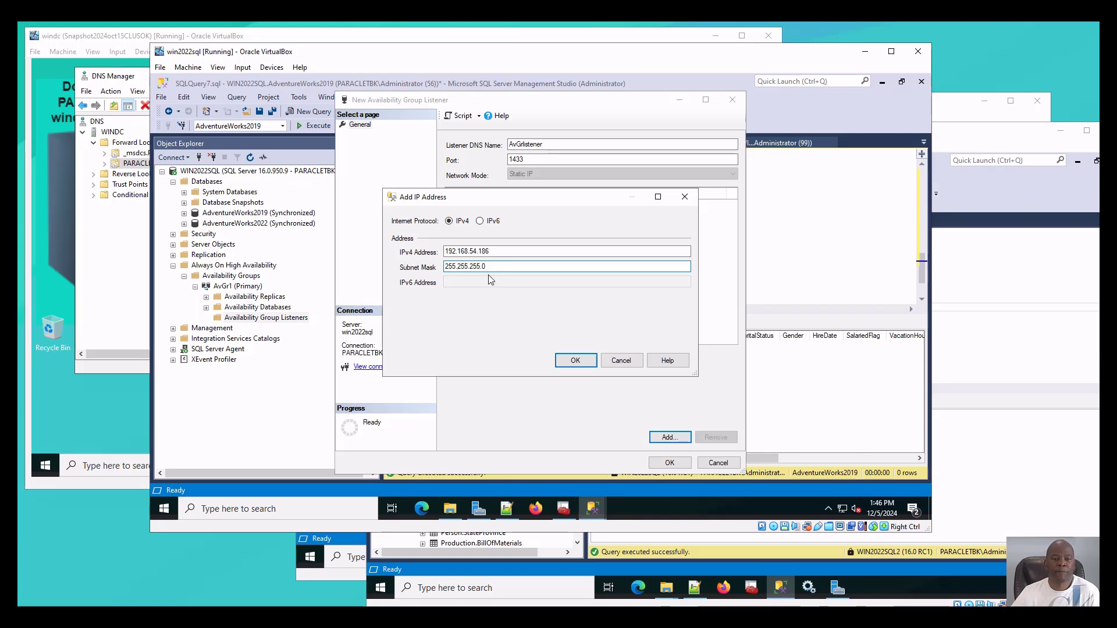
pyautogui.click(585, 365)
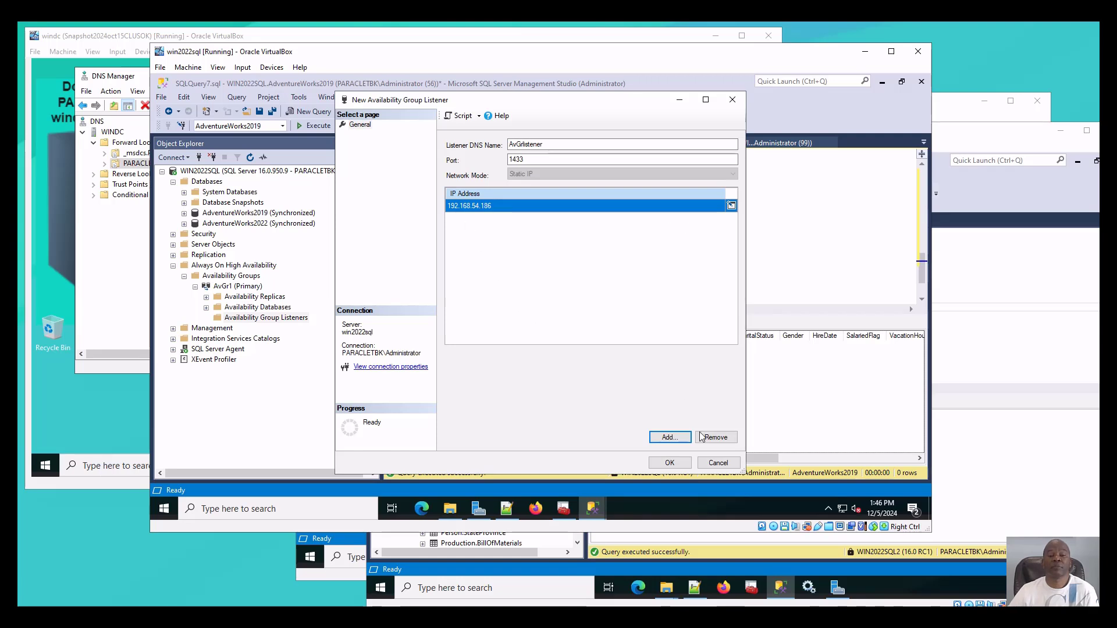
# Create the AvGrlistener listener without a second IP address, and collapse the Availability Groups folder in Object Explorer.
pyautogui.click(673, 440)
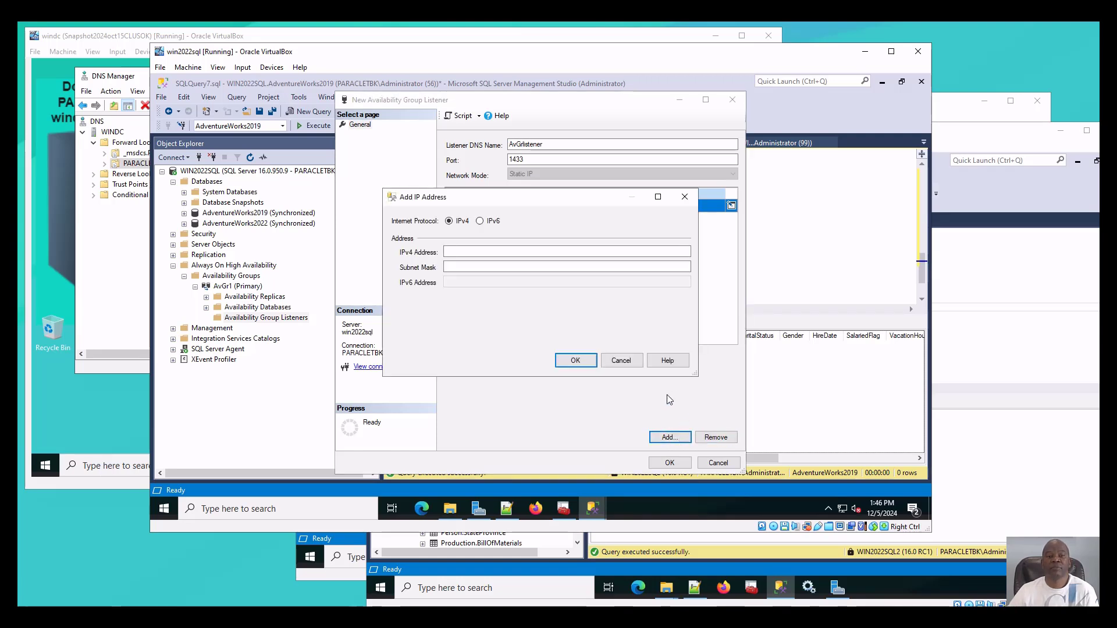
pyautogui.click(627, 361)
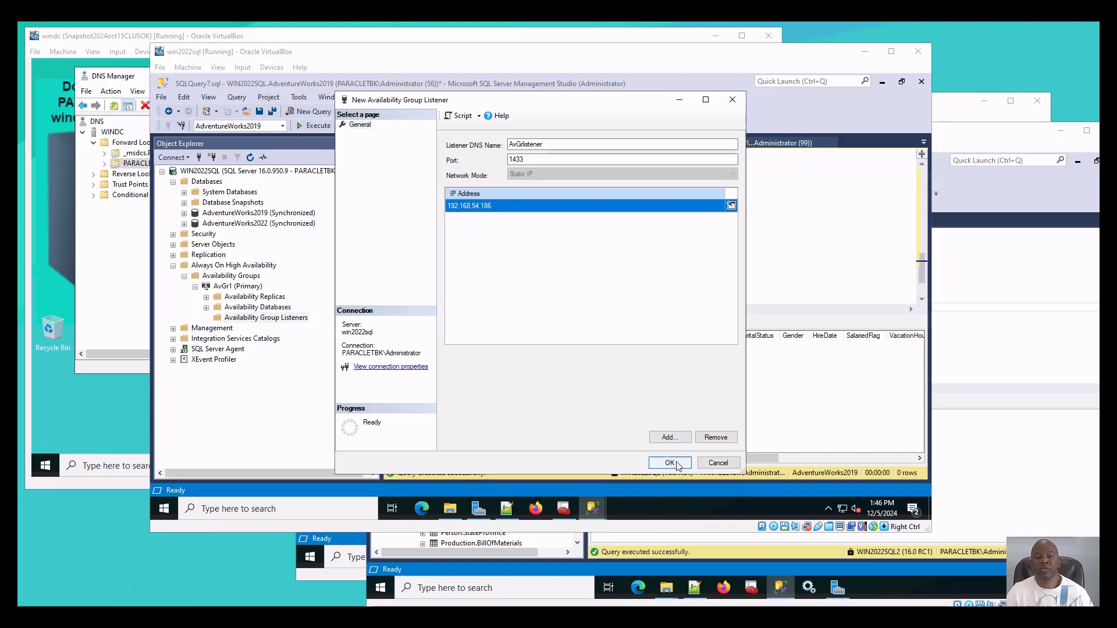
pyautogui.click(670, 462)
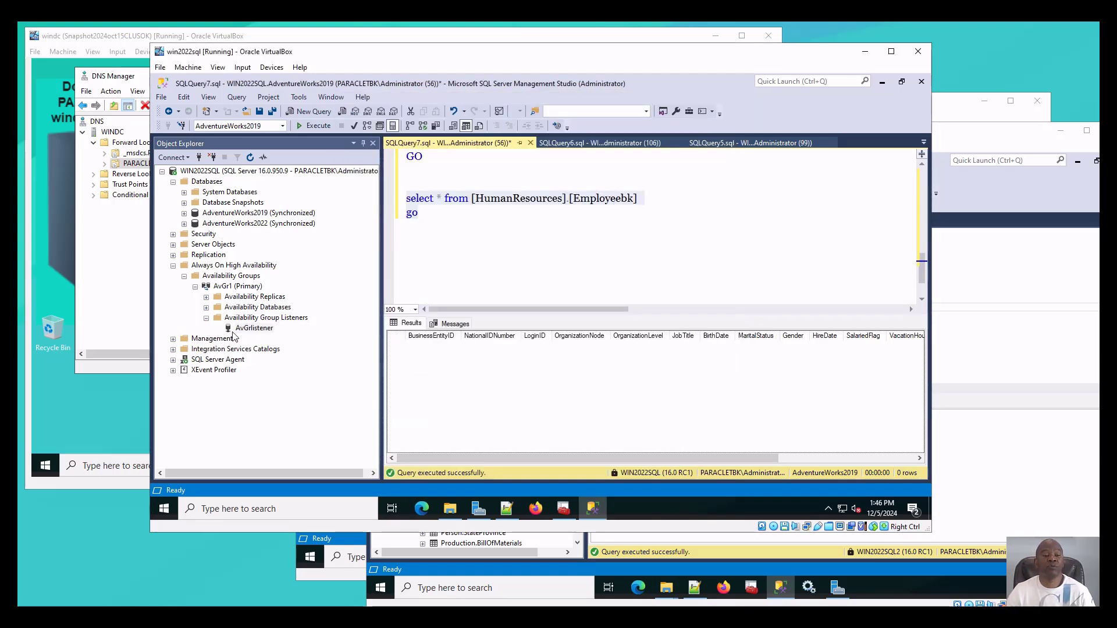
pyautogui.click(206, 318)
pyautogui.click(184, 276)
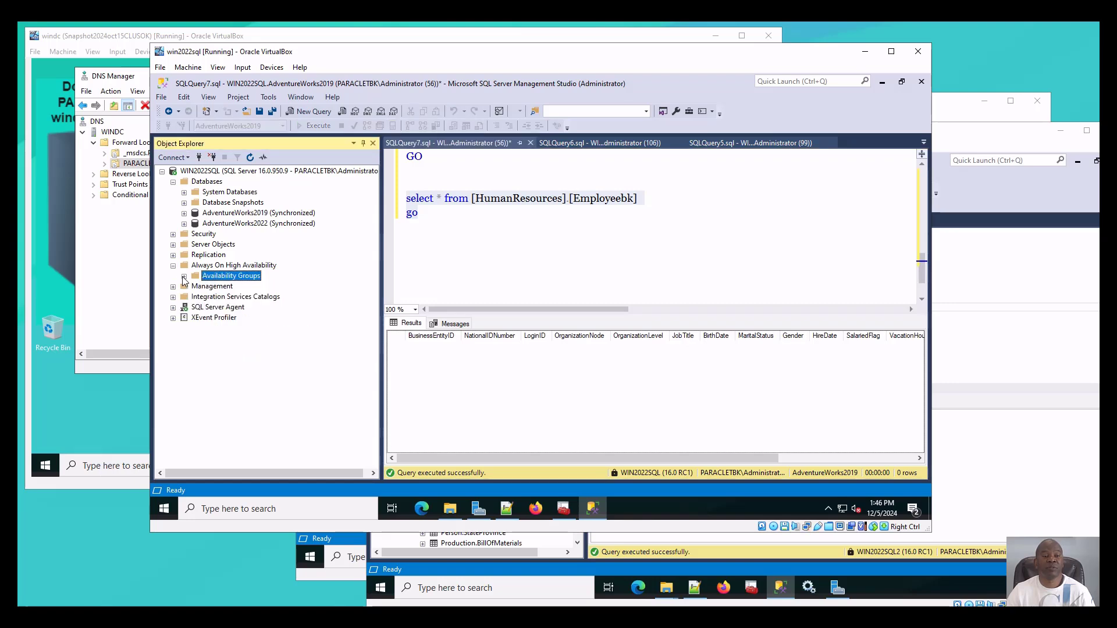